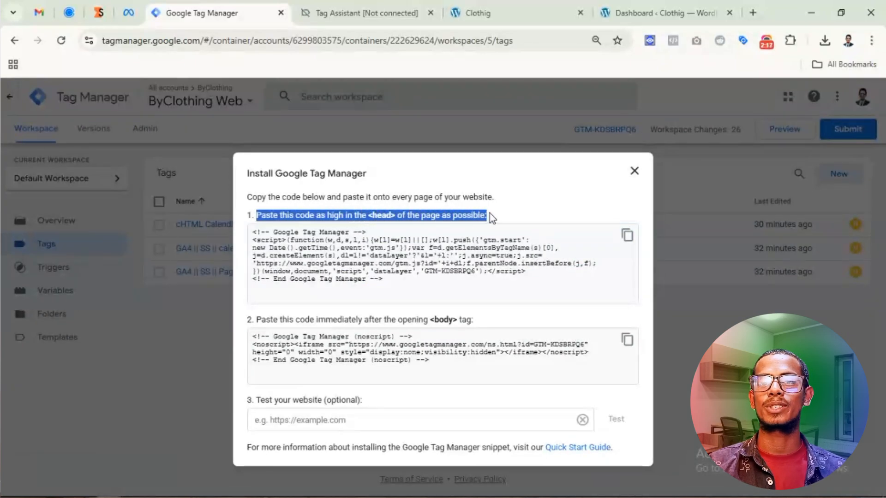
Switch to the Clothig WordPress dashboard and open the list of installed plugins
left_click(632, 15)
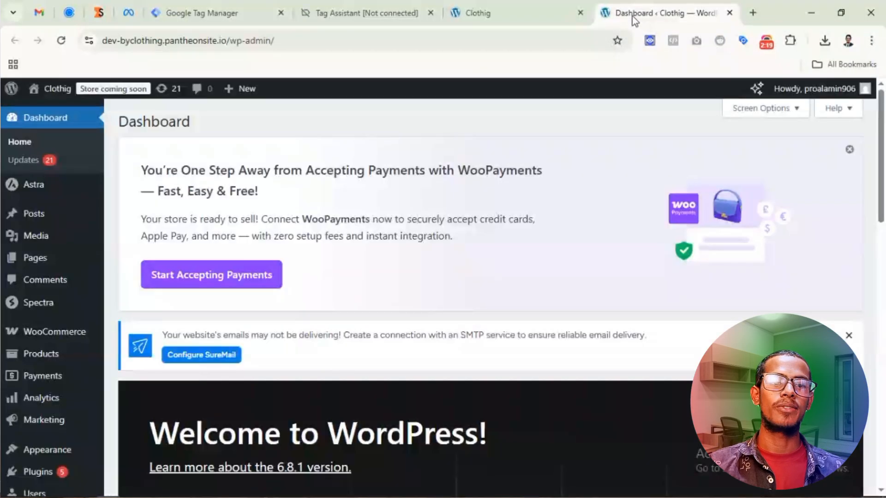
scroll(37, 316, "down", 5)
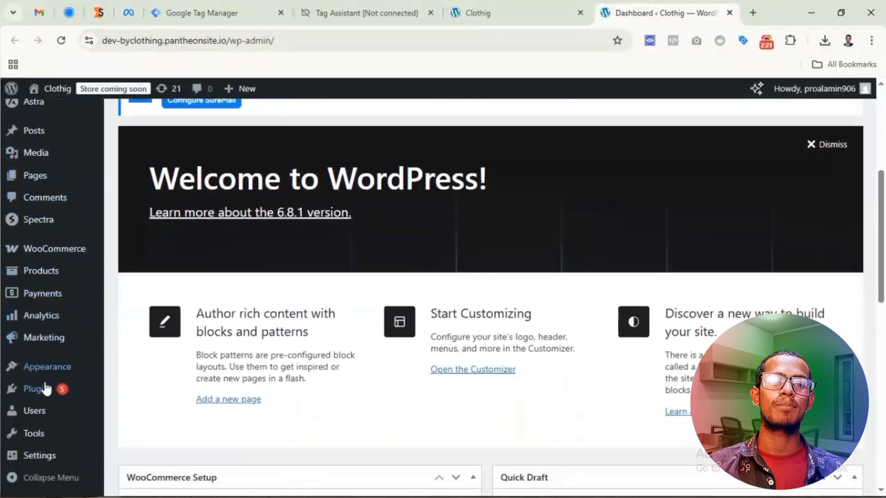
mouse_move(49, 392)
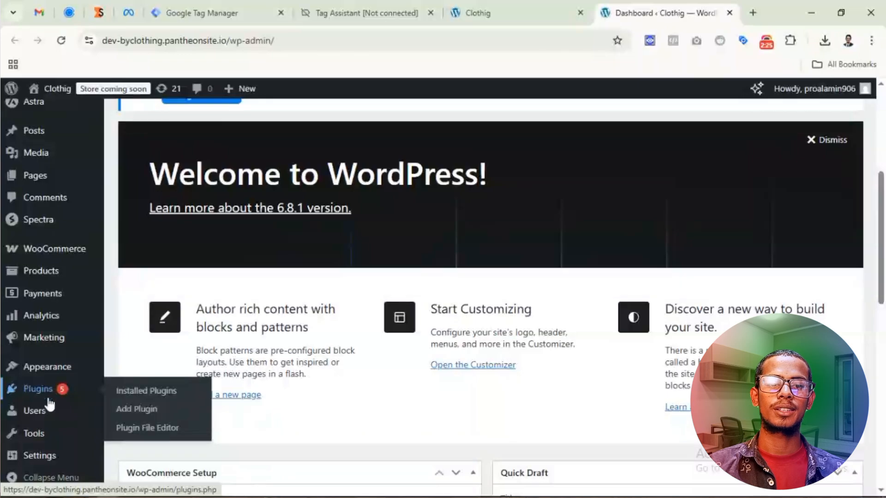
mouse_move(43, 457)
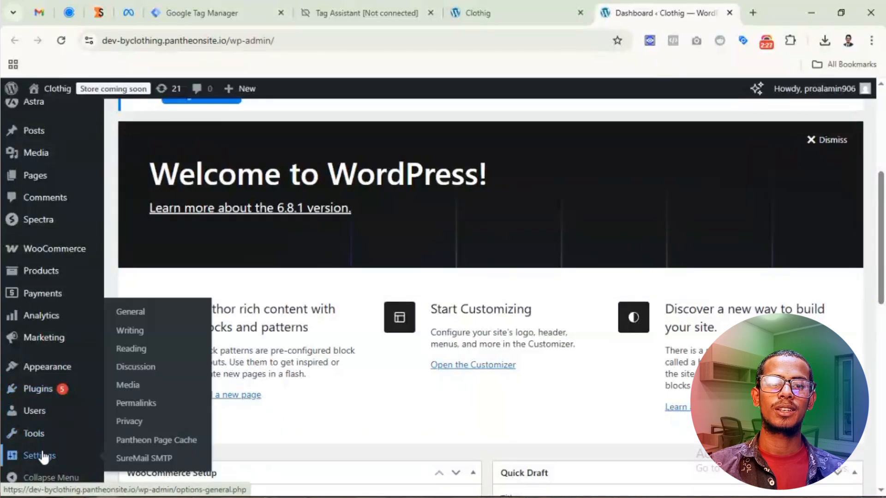
left_click(44, 395)
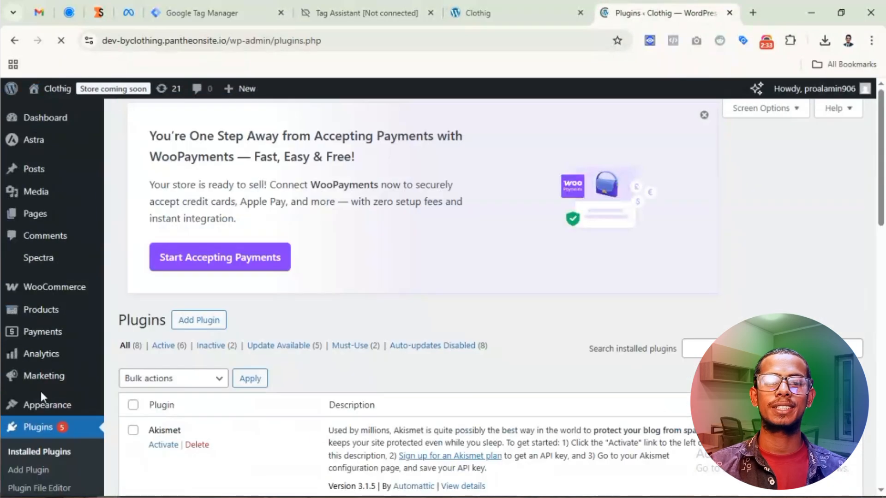
Look through the whole installed plugins list for a plugin that could insert the Google Tag Manager code
scroll(253, 347, "down", 6)
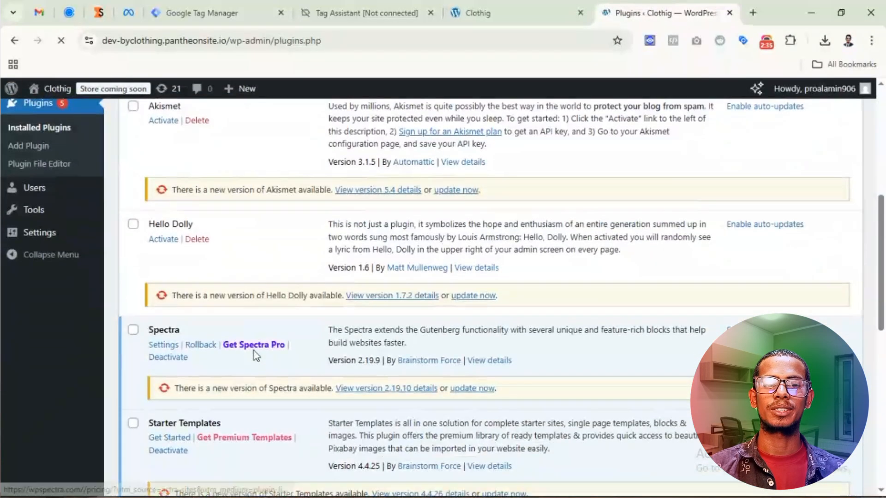
scroll(253, 350, "down", 3)
scroll(237, 317, "down", 5)
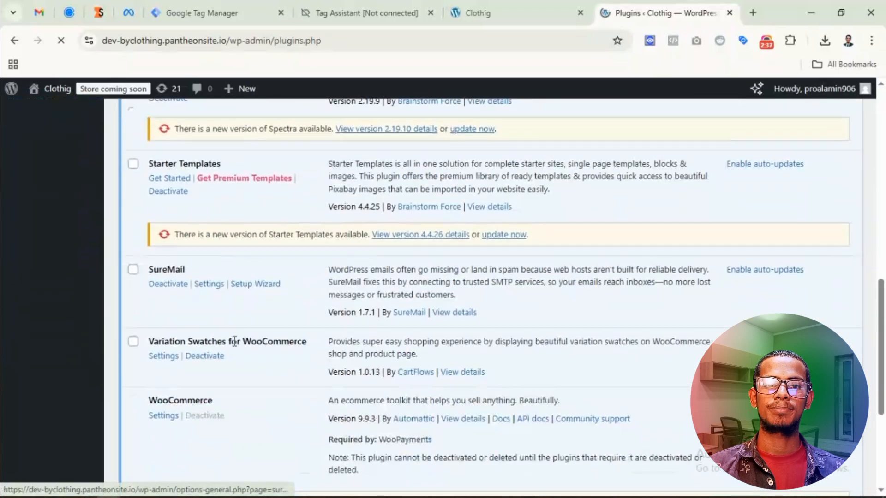
scroll(229, 355, "down", 2)
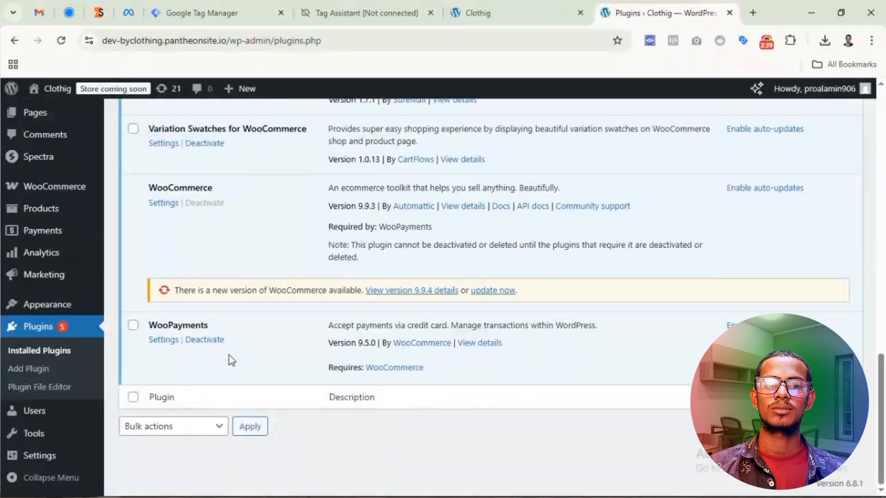
scroll(229, 355, "up", 5)
scroll(229, 355, "up", 8)
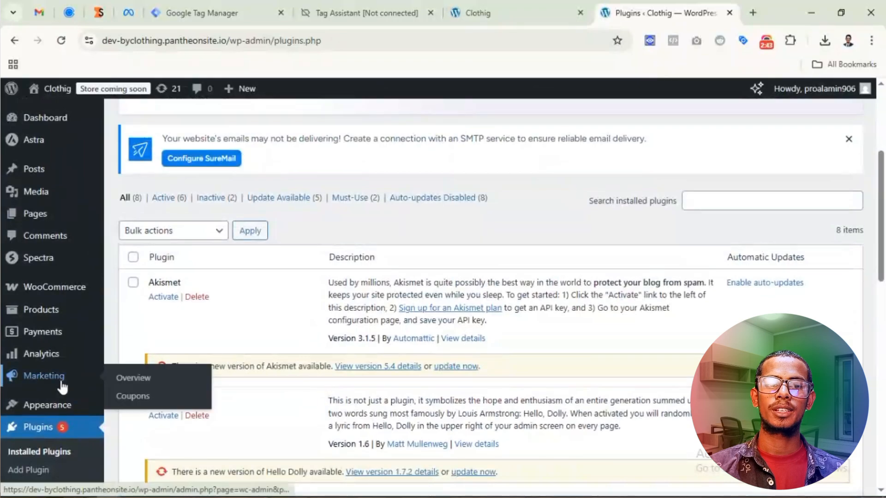
scroll(59, 378, "down", 3)
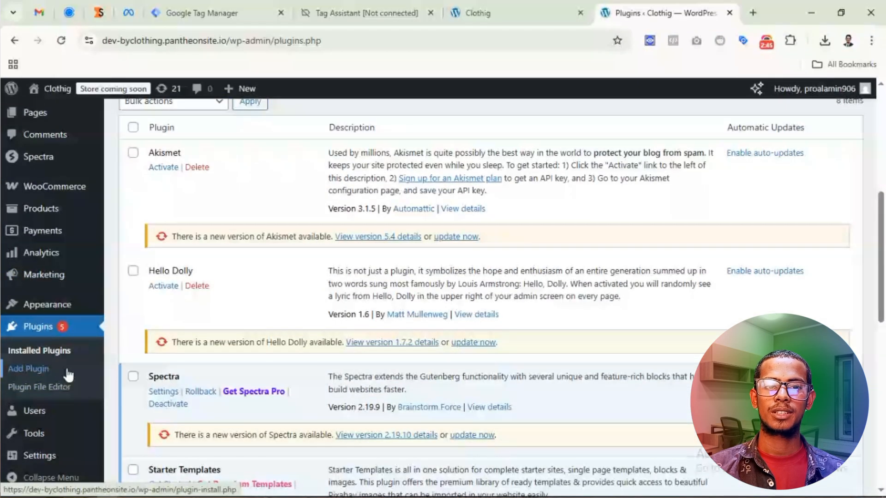
scroll(257, 328, "down", 3)
scroll(257, 329, "down", 6)
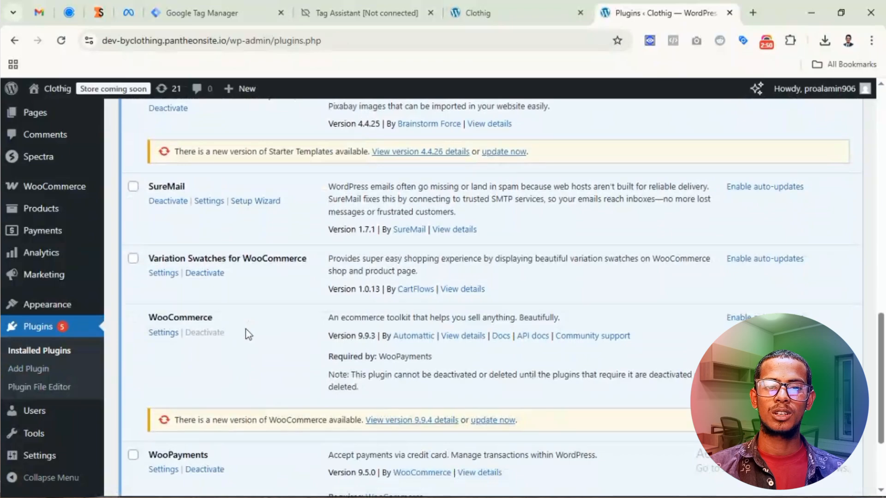
scroll(249, 334, "down", 3)
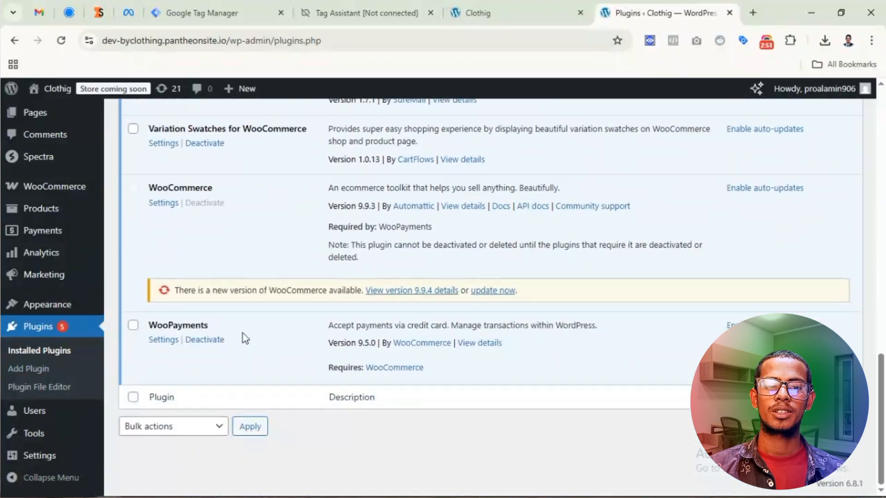
Open the active Astra theme's header.php in the Theme File Editor
mouse_move(60, 313)
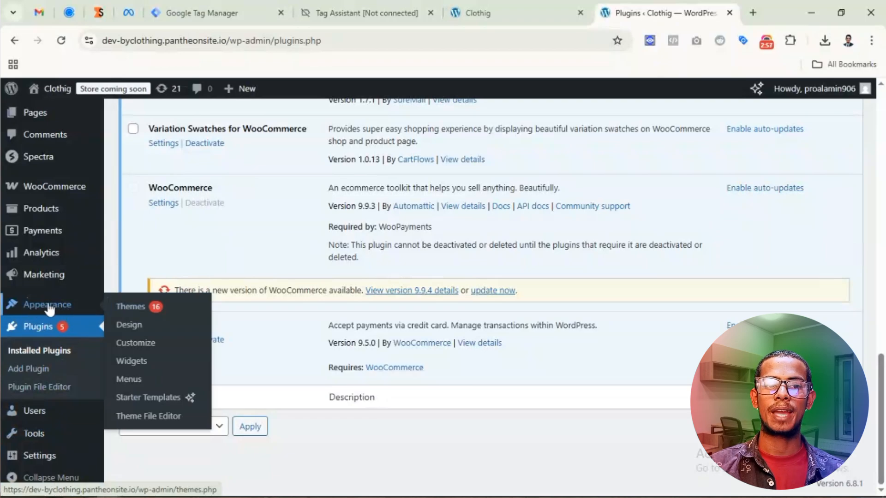
left_click(134, 418)
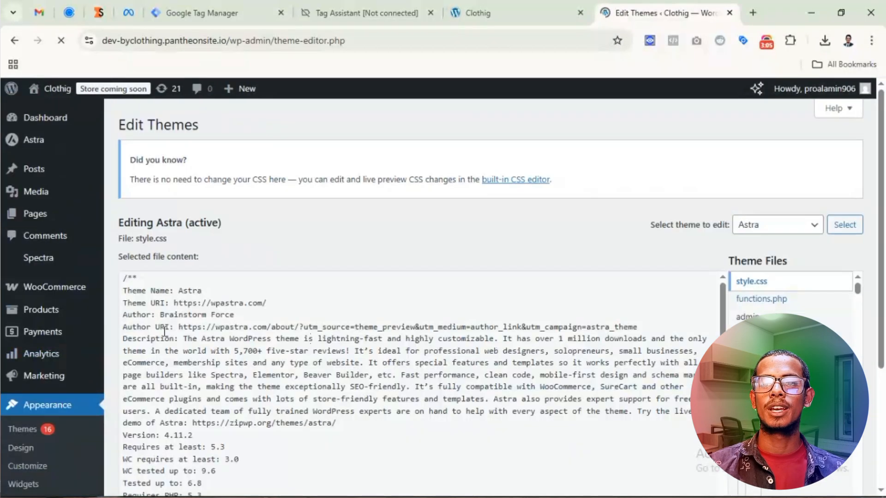
scroll(433, 333, "down", 2)
scroll(794, 300, "down", 3)
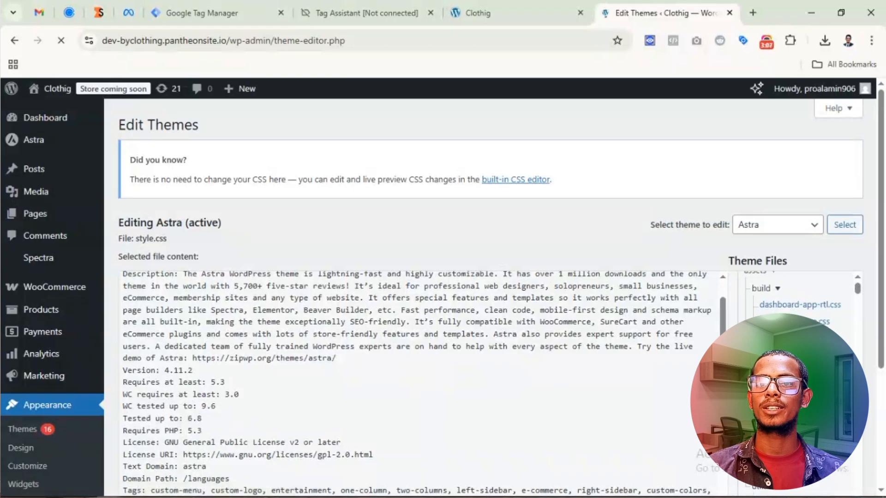
scroll(793, 369, "down", 4)
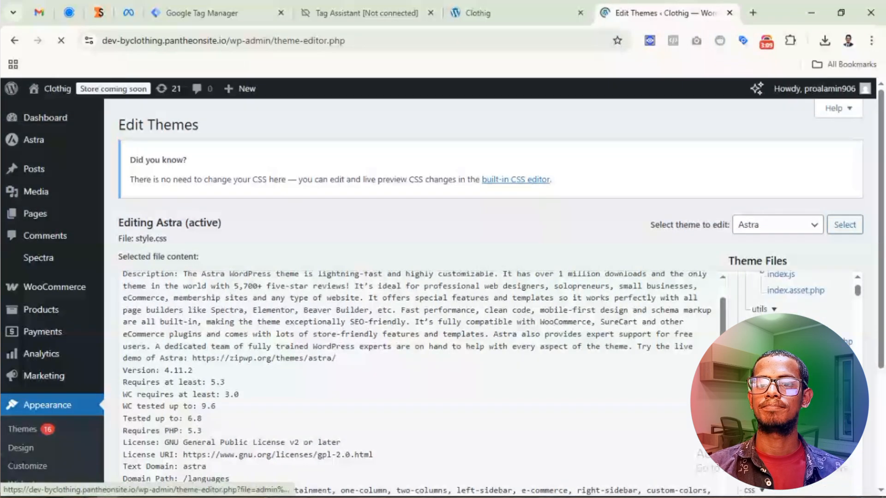
scroll(793, 369, "down", 2)
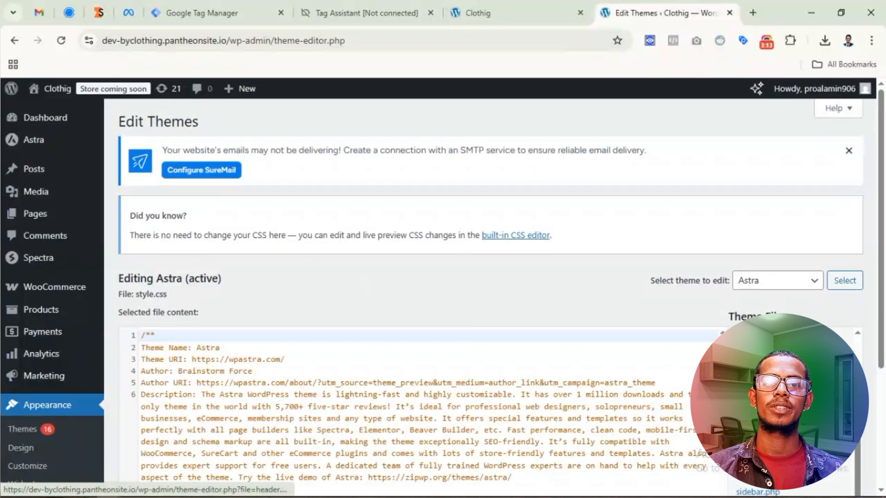
left_click(750, 434)
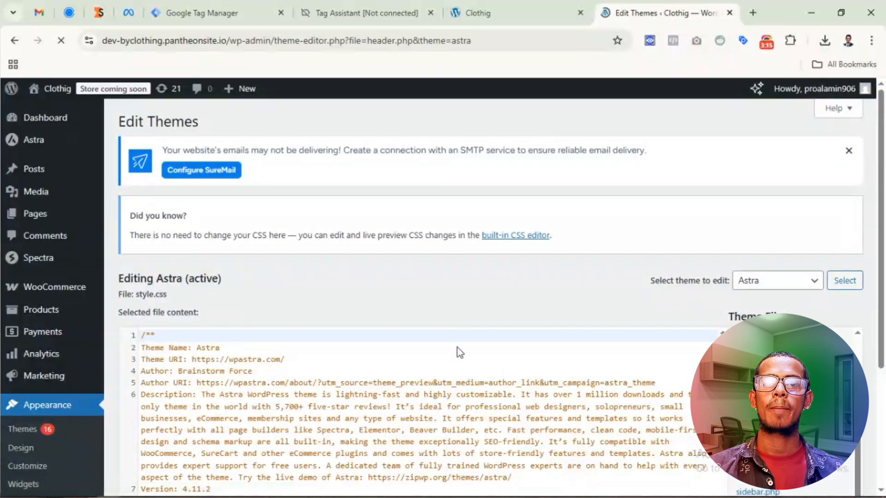
Examine the Google Tag Manager snippet below the opening head tag in header.php, highlighting the code block and its container ID
scroll(388, 307, "down", 1)
scroll(388, 307, "down", 4)
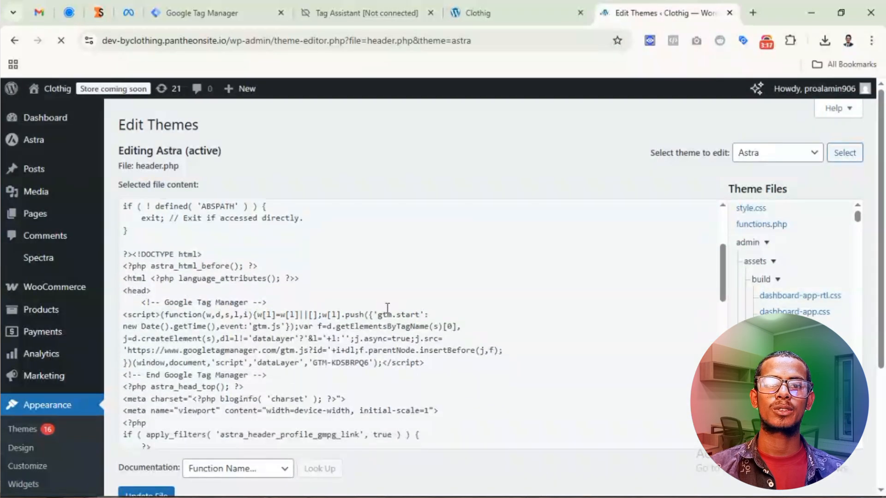
scroll(291, 285, "up", 3)
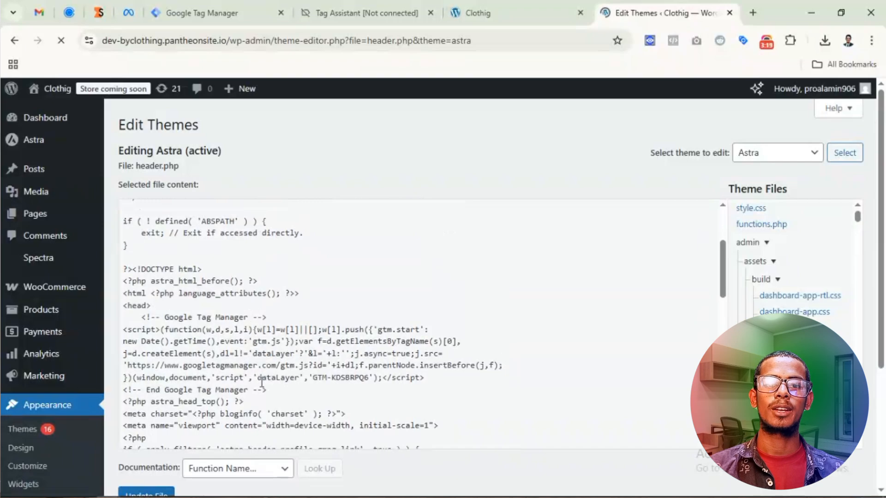
left_click_drag(278, 386, 172, 342)
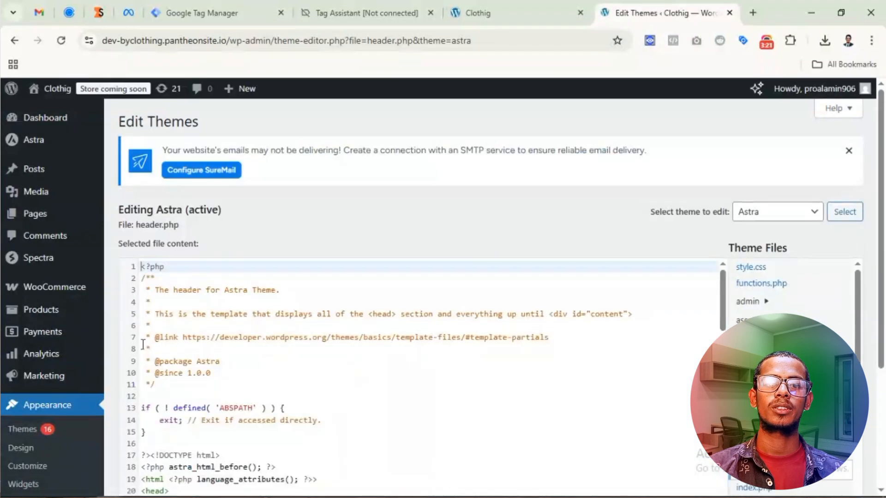
scroll(304, 363, "down", 4)
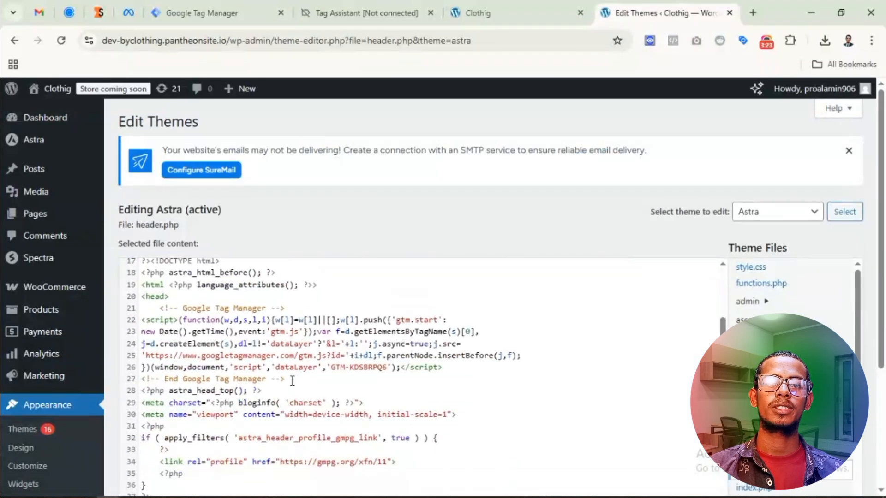
left_click_drag(292, 380, 159, 308)
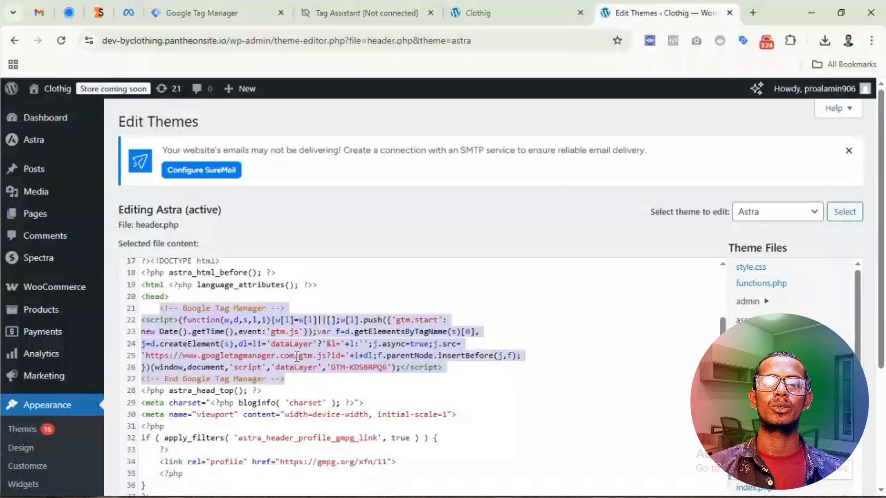
double_click(354, 367)
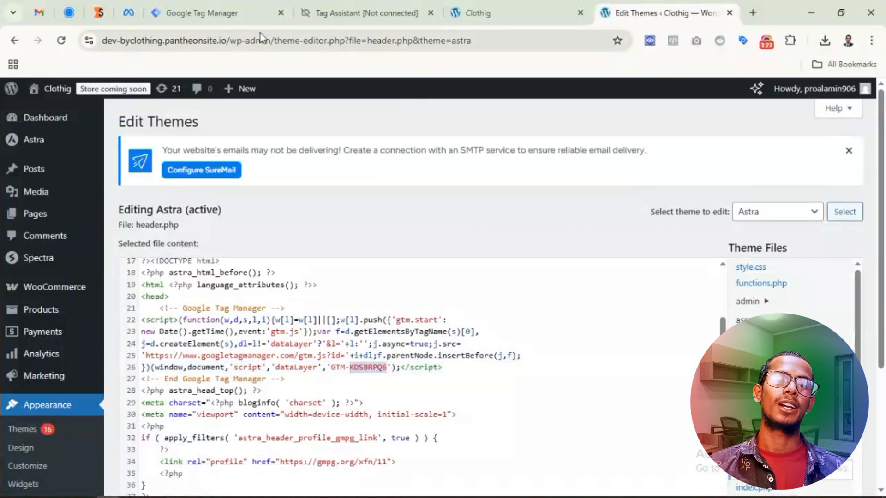
Return to Google Tag Manager, closing the WordPress theme editor page and the Install Google Tag Manager dialog
left_click(191, 16)
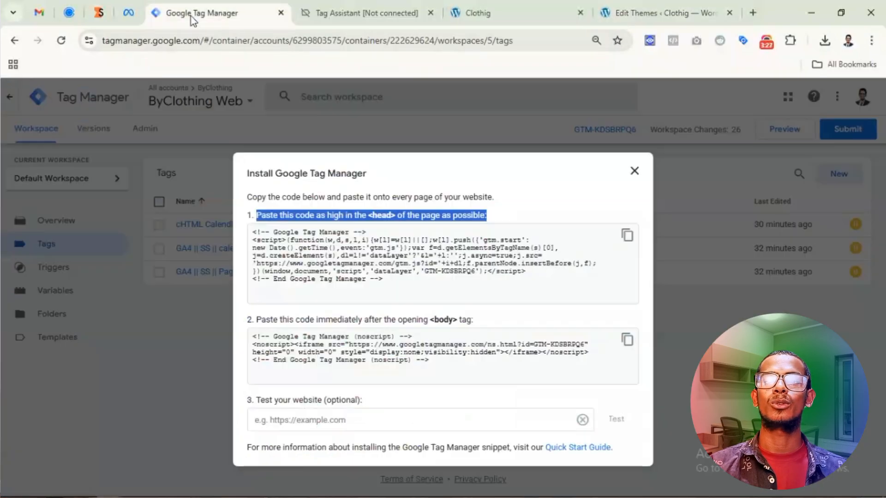
left_click(729, 12)
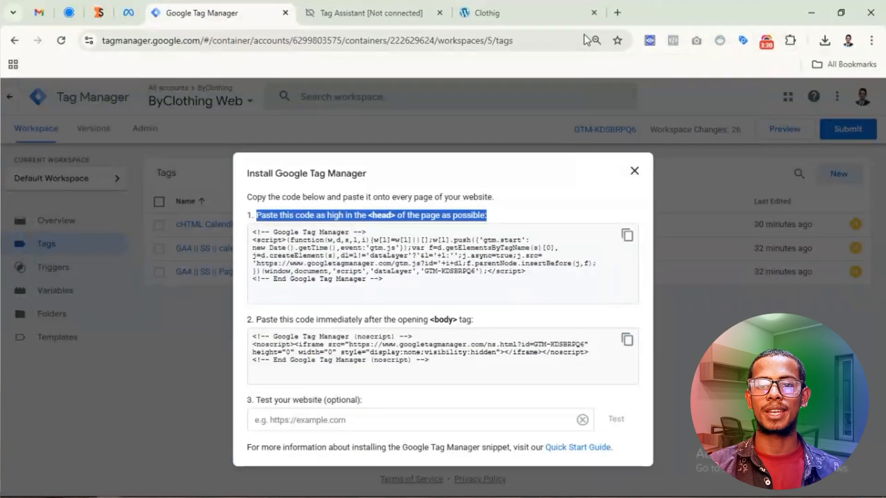
left_click(634, 171)
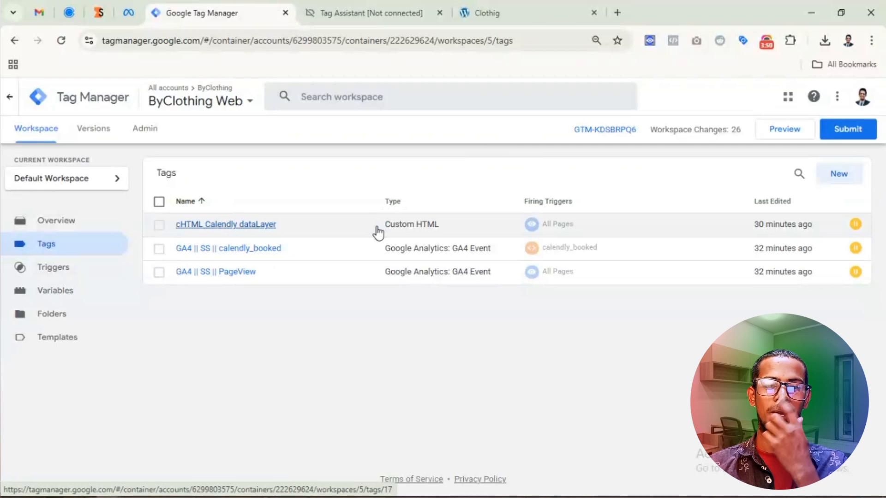
Open the cHTML Calendly dataLayer tag's HTML in the expanded editor and check the Calendly_Token placeholder in the Authorization header
left_click(240, 225)
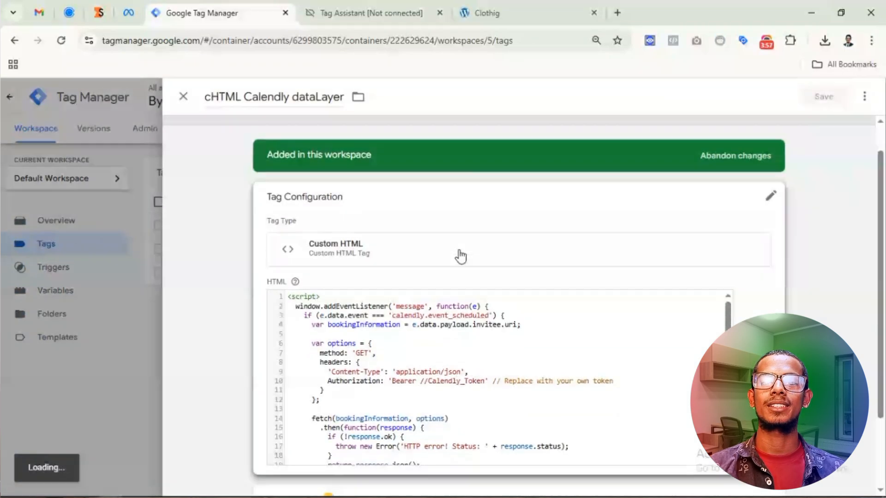
scroll(450, 263, "down", 2)
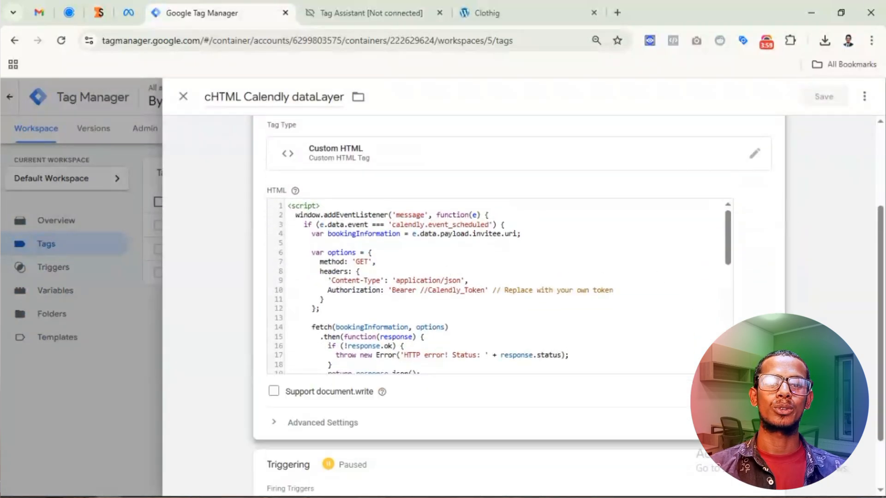
left_click(716, 361)
scroll(353, 257, "down", 2)
scroll(350, 256, "up", 2)
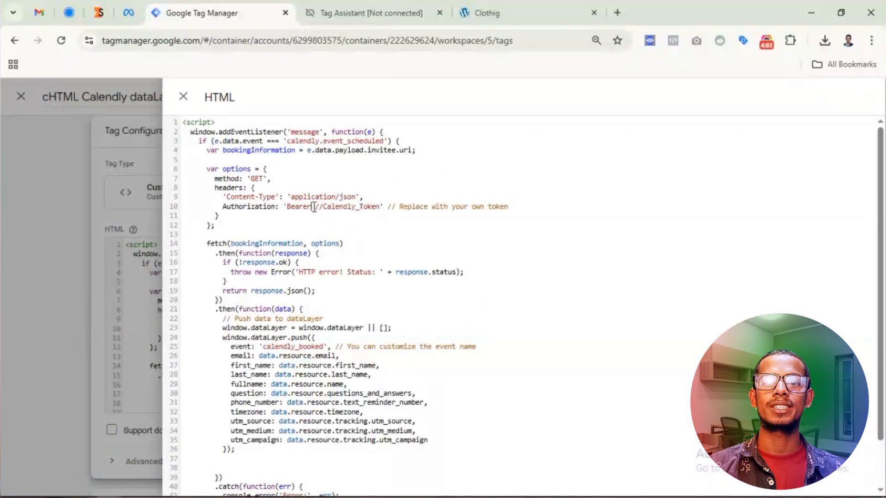
left_click_drag(314, 207, 375, 206)
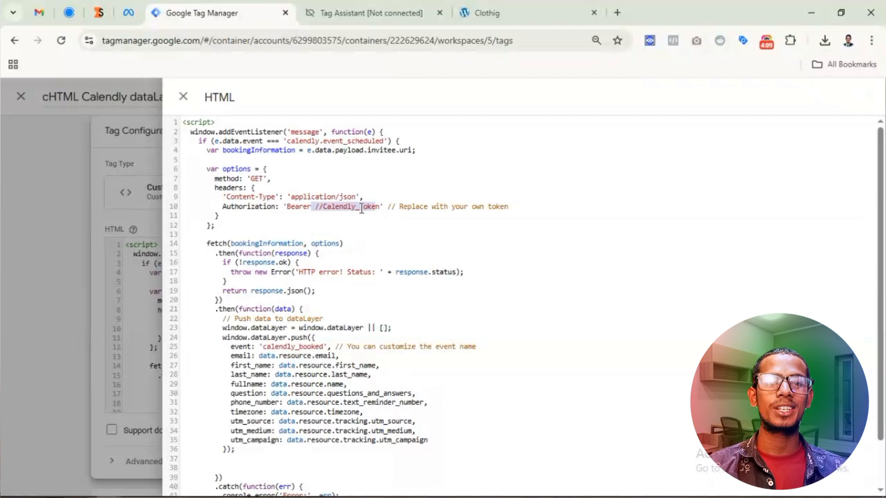
left_click(361, 207)
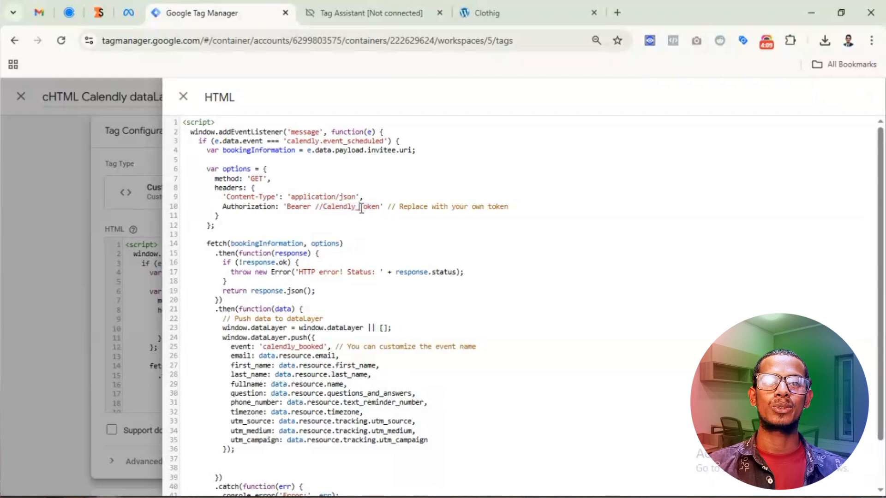
Switch to Calendly and open the API and webhooks integration from Integrations & apps
left_click(69, 14)
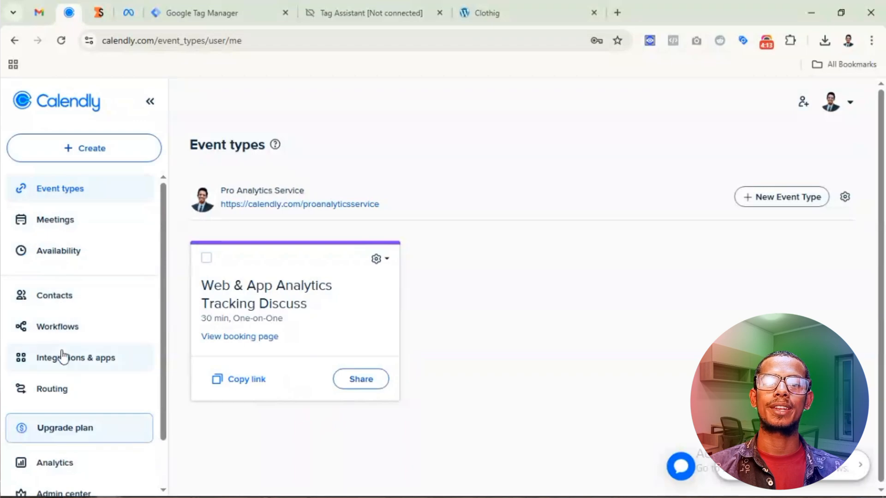
left_click(85, 369)
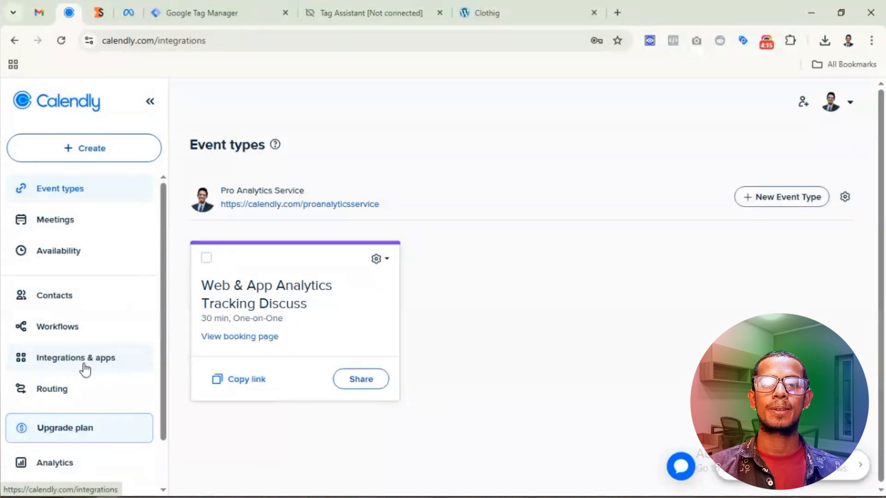
scroll(362, 297, "down", 5)
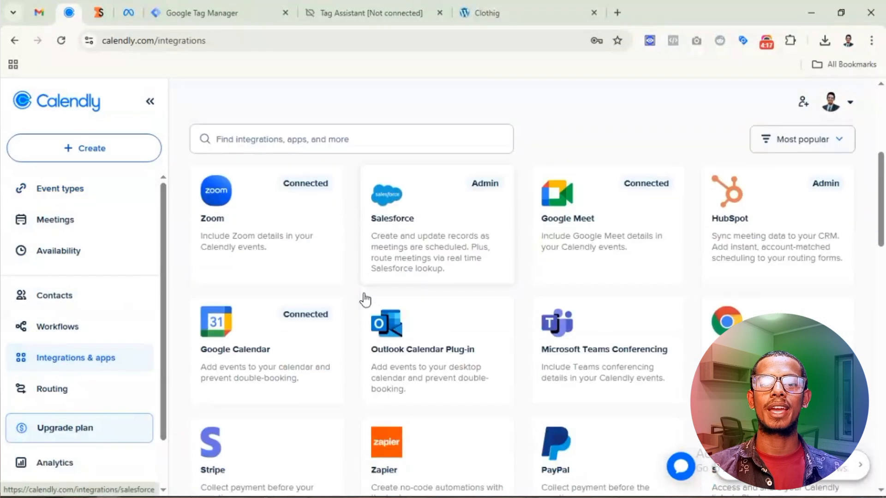
scroll(364, 300, "down", 4)
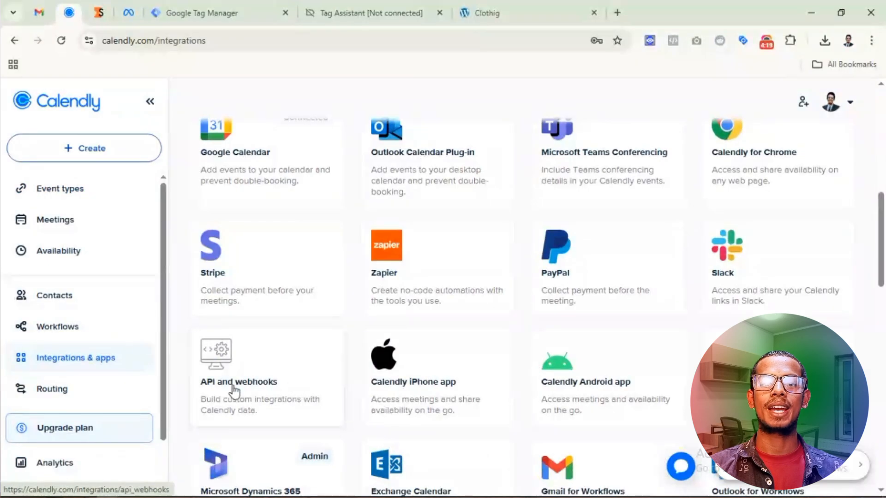
left_click(247, 391)
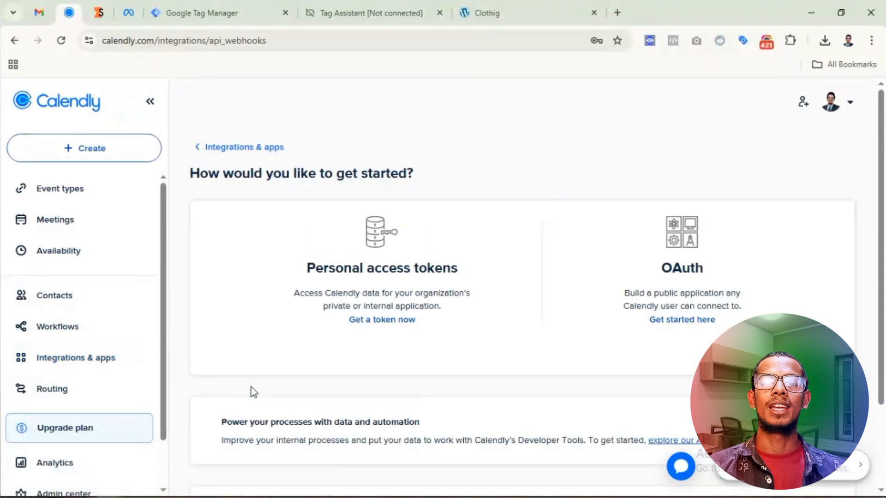
Request a new personal access token named Pro Analytics Service, accepting the notice about organization-wide data access
left_click(390, 323)
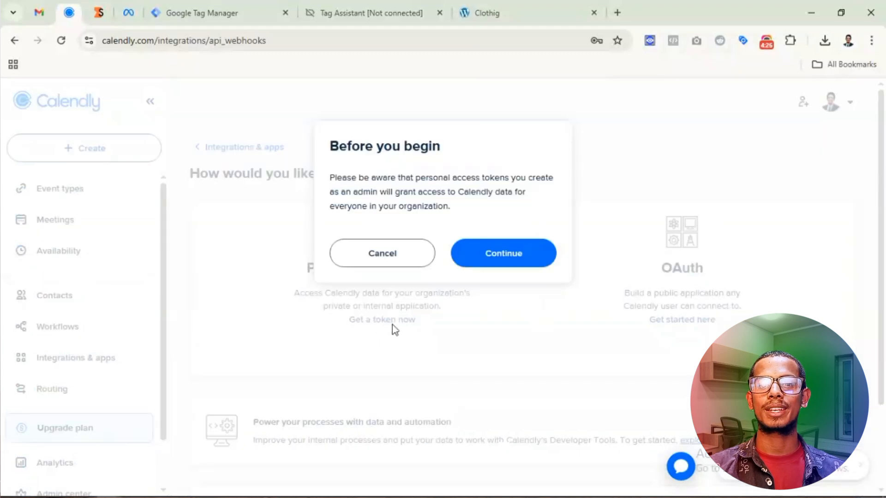
left_click(503, 263)
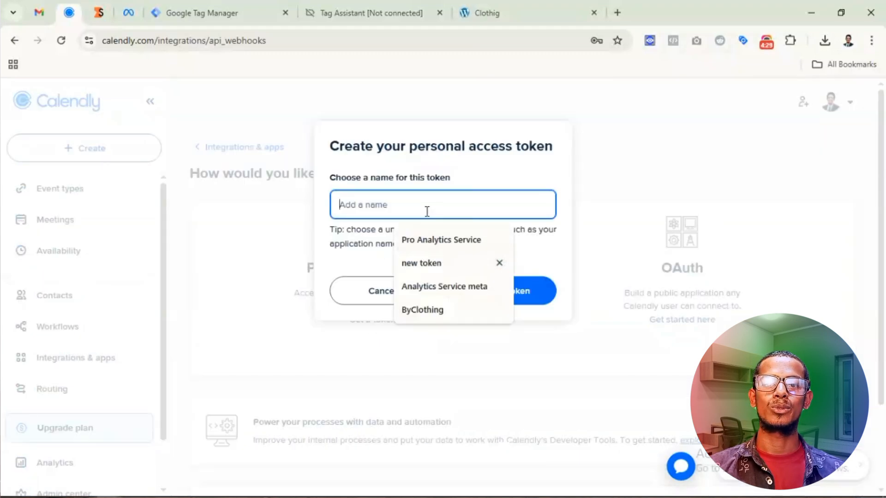
left_click(430, 241)
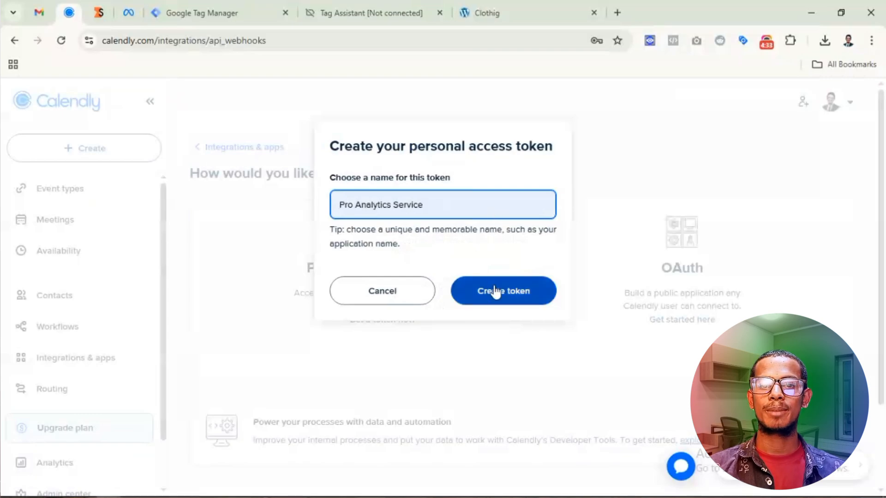
left_click(508, 293)
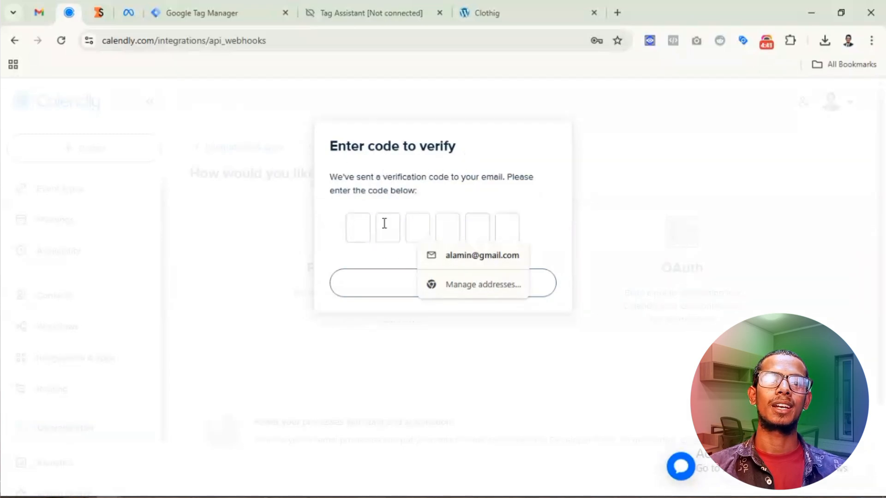
Switch to Gmail, look through the newest Calendly email for the verification code, and return to the inbox
left_click(39, 14)
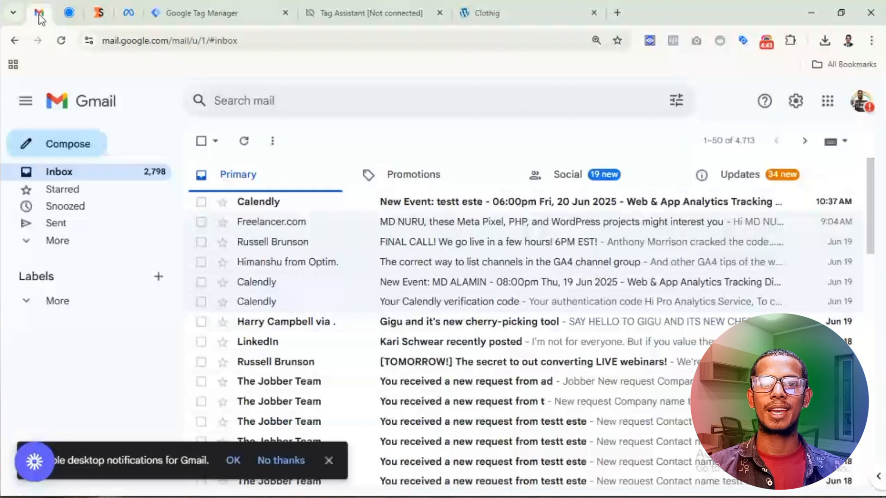
left_click(482, 211)
scroll(443, 277, "down", 4)
scroll(458, 339, "down", 3)
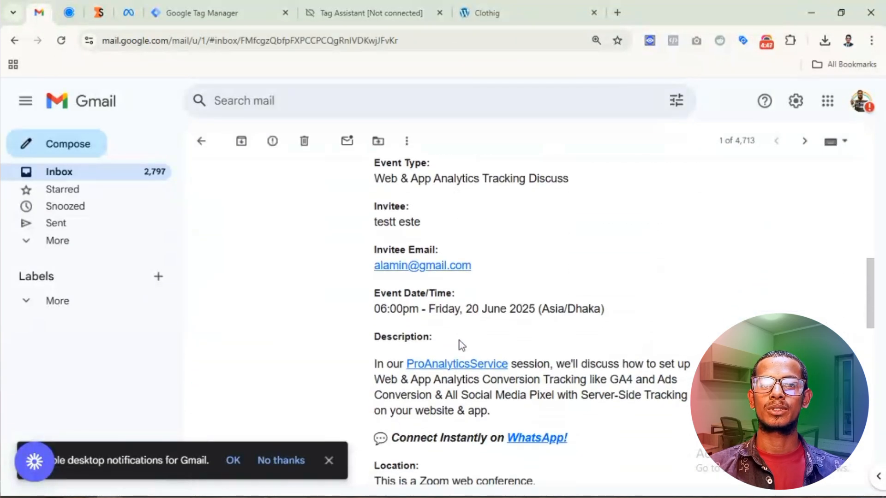
scroll(459, 340, "down", 10)
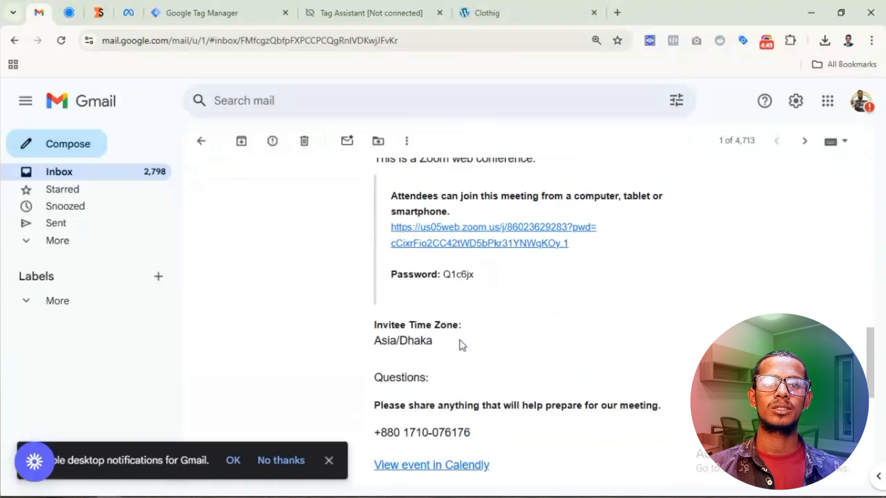
scroll(461, 341, "up", 7)
left_click(200, 142)
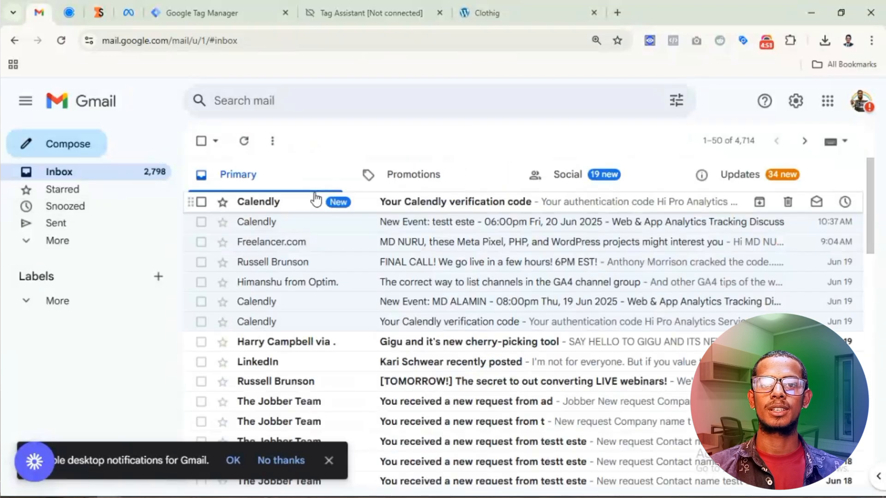
Open the Calendly verification code email and copy the authentication code
left_click(289, 206)
scroll(420, 258, "down", 3)
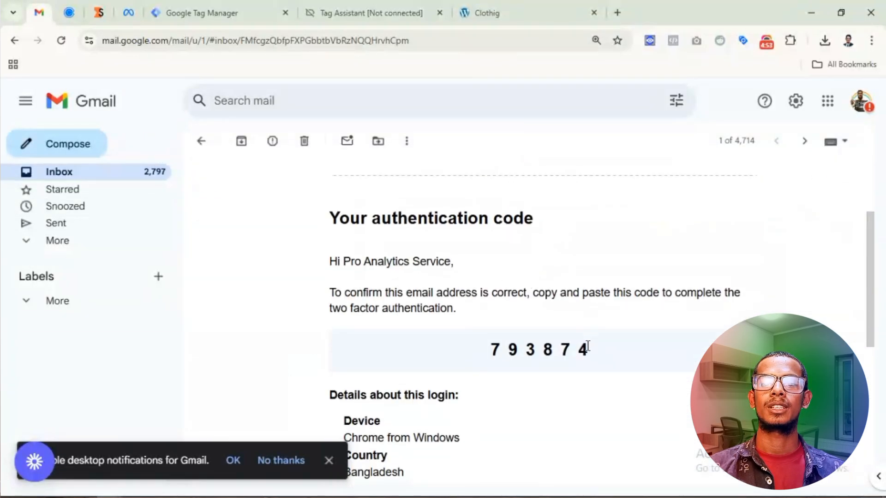
left_click_drag(588, 346, 498, 348)
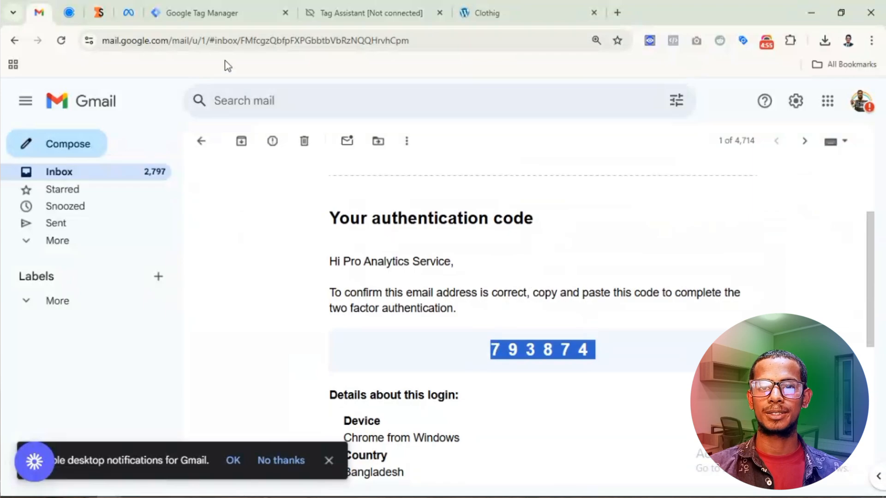
Enter the verification code in Calendly and bring the copied personal access token back to Google Tag Manager
left_click(217, 15)
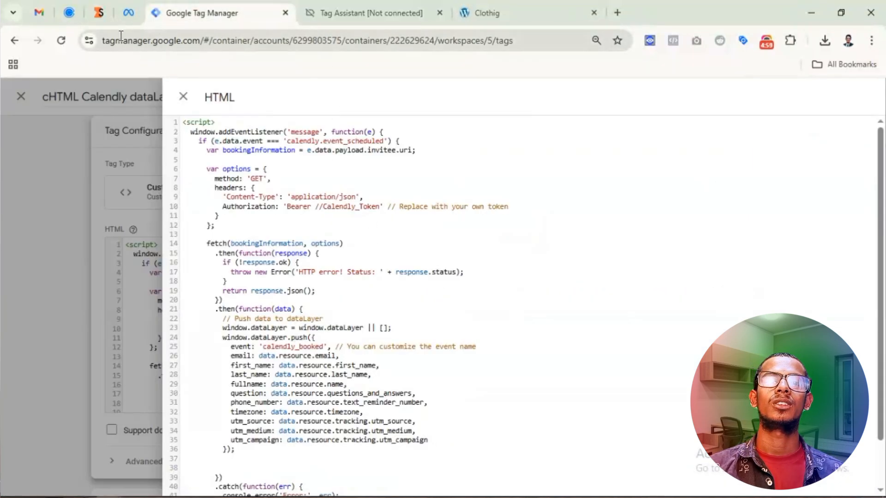
left_click(69, 13)
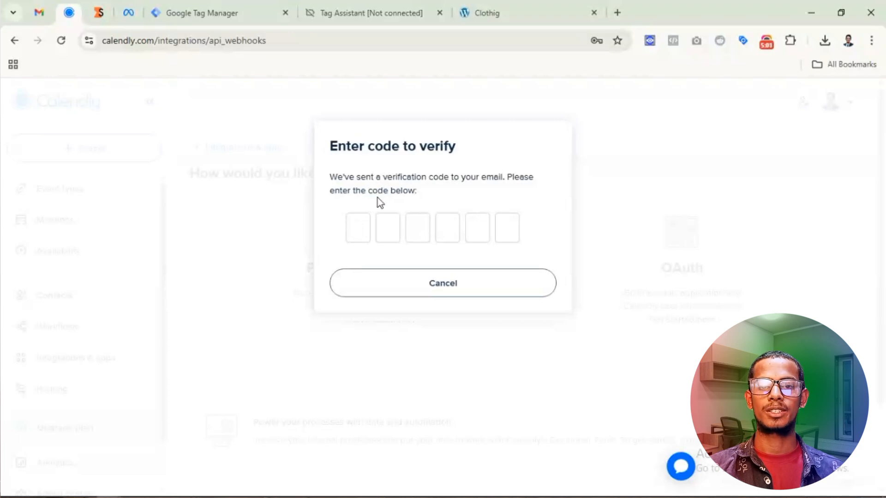
key("ctrl+v")
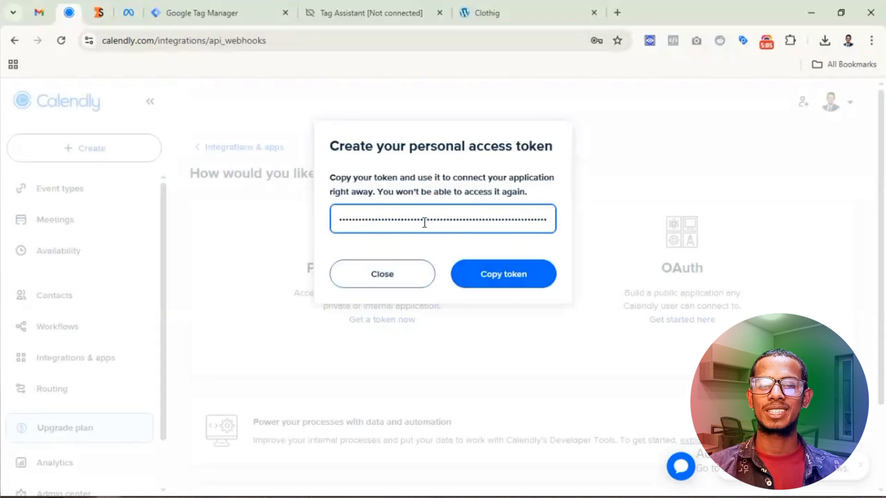
left_click(498, 280)
left_click(201, 16)
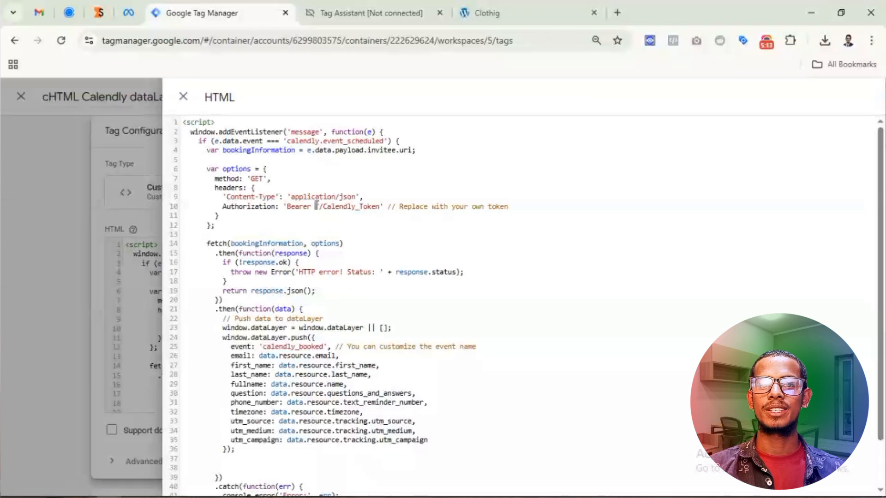
Try pasting the access token directly over the //Calendly_Token placeholder in the Authorization header, and undo it
left_click_drag(315, 206, 380, 208)
key("ctrl+v")
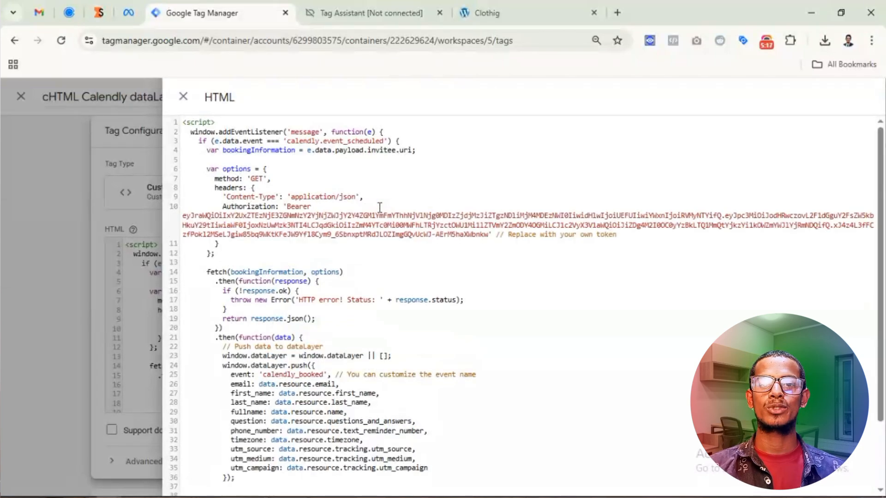
key("ctrl+z")
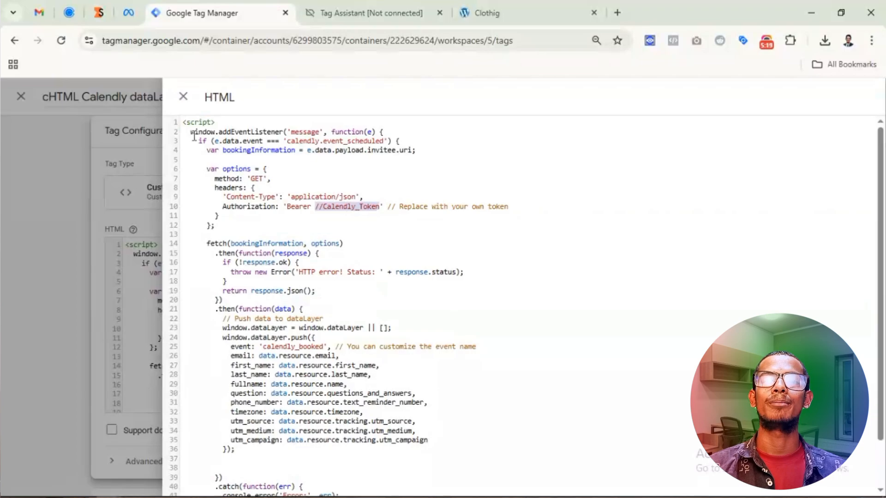
Close the HTML editor and the cHTML Calendly dataLayer tag, and bring up the workspace's user-defined variables
left_click(184, 97)
left_click(131, 212)
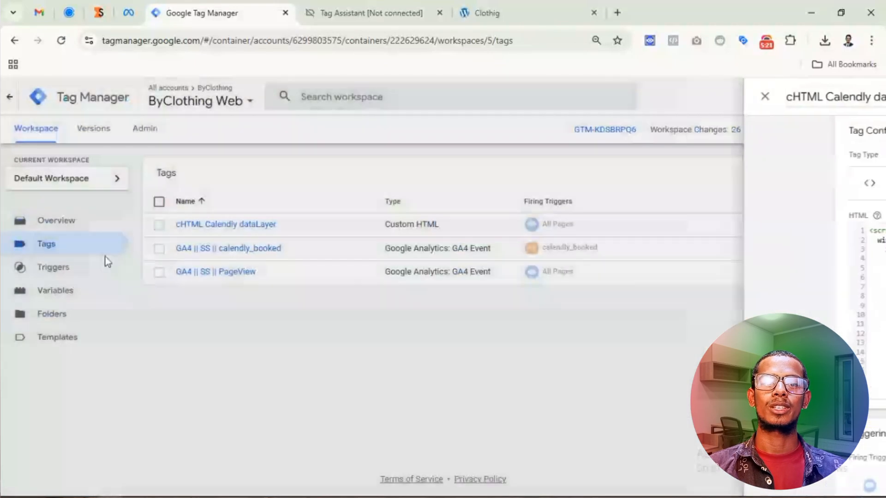
left_click(69, 294)
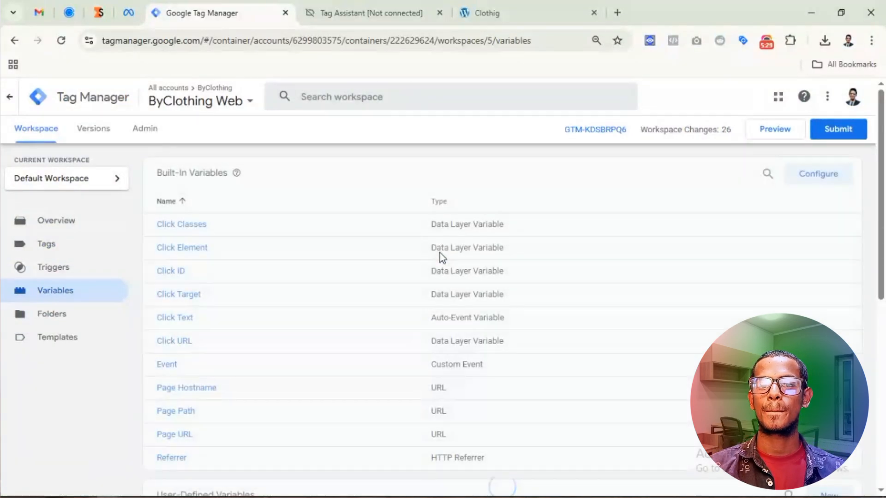
scroll(498, 273, "down", 6)
left_click(828, 176)
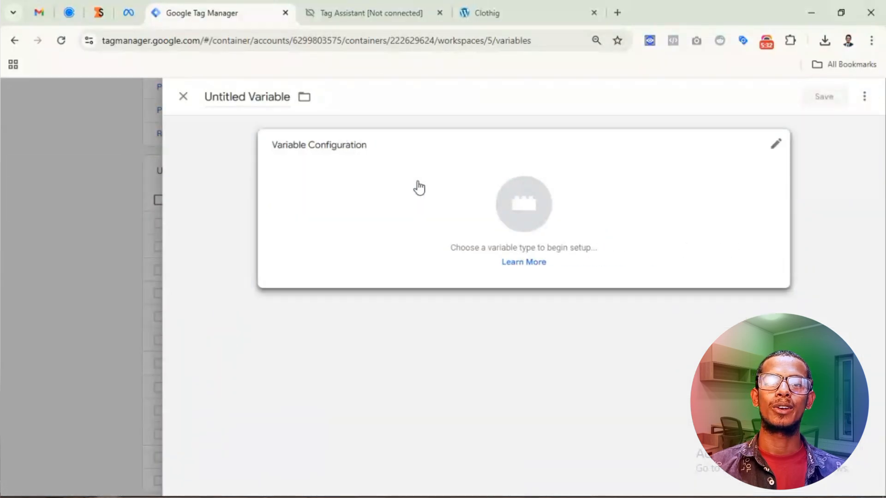
left_click(132, 220)
Replace the value of the Calendly_Token constant variable with the copied access token and save the variable
left_click(189, 223)
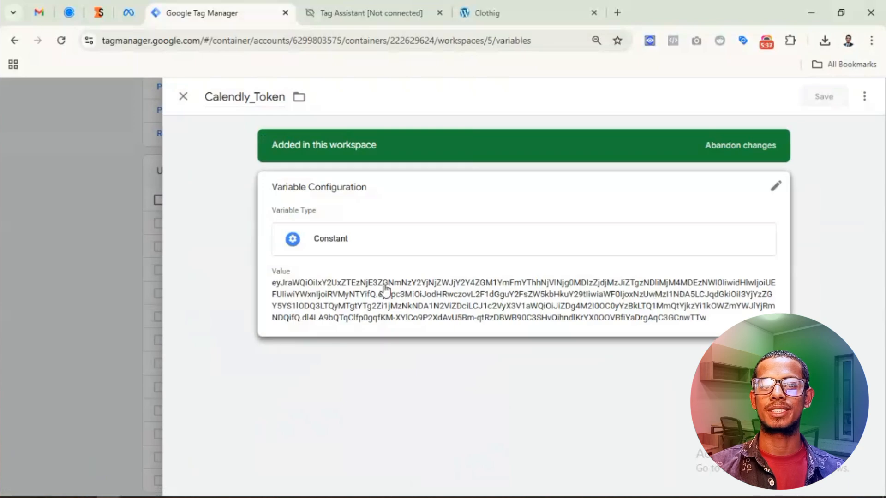
left_click(383, 292)
left_click(341, 302)
key("ctrl+a")
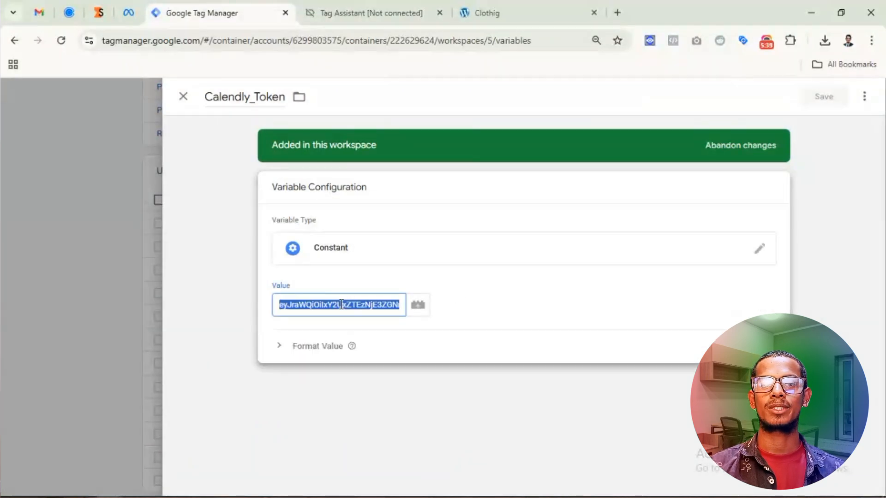
key("BackSpace")
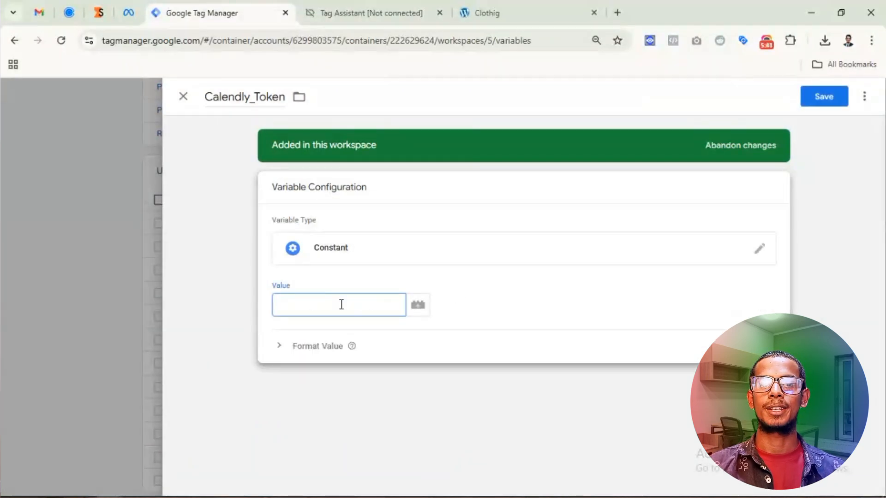
key("ctrl+v")
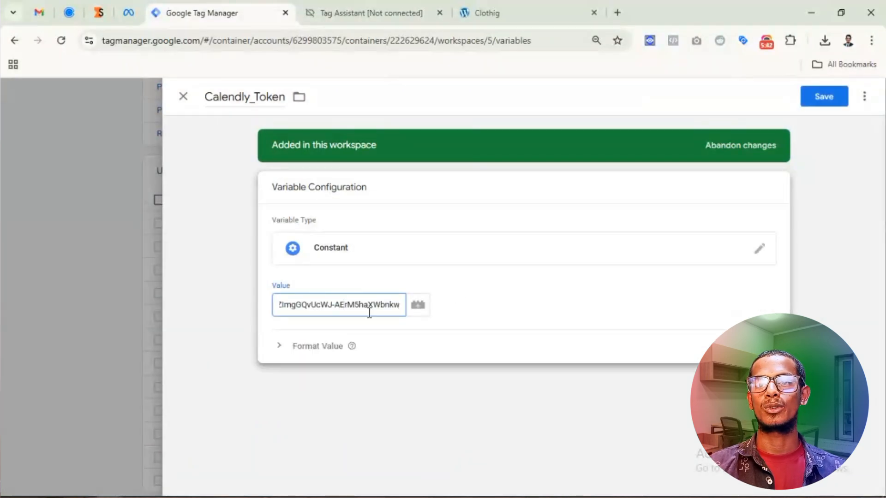
left_click(821, 100)
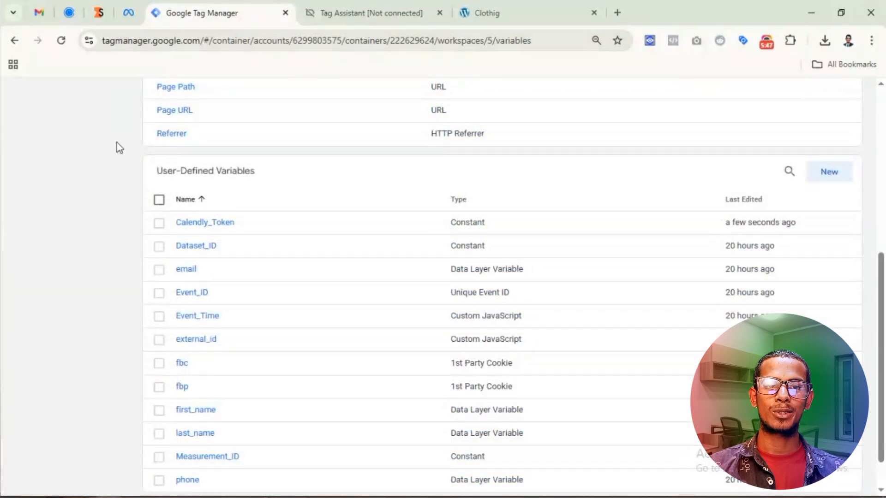
In the cHTML Calendly dataLayer tag, replace the //Calendly_Token placeholder in the Authorization header with the {{Calendly_Token}} variable
scroll(117, 143, "up", 7)
left_click(73, 250)
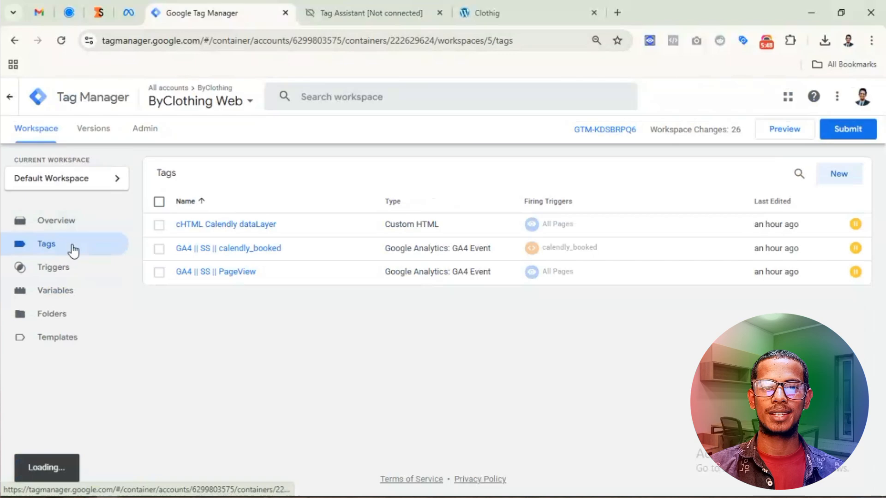
left_click(240, 228)
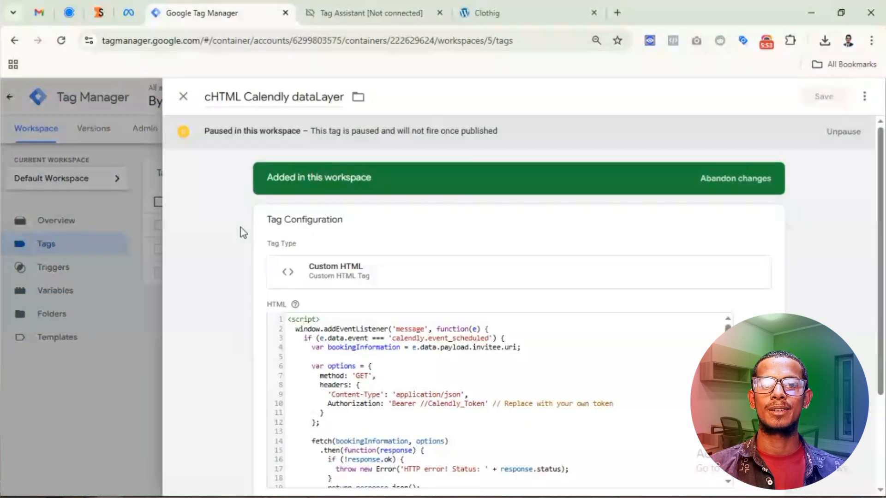
scroll(506, 328, "down", 3)
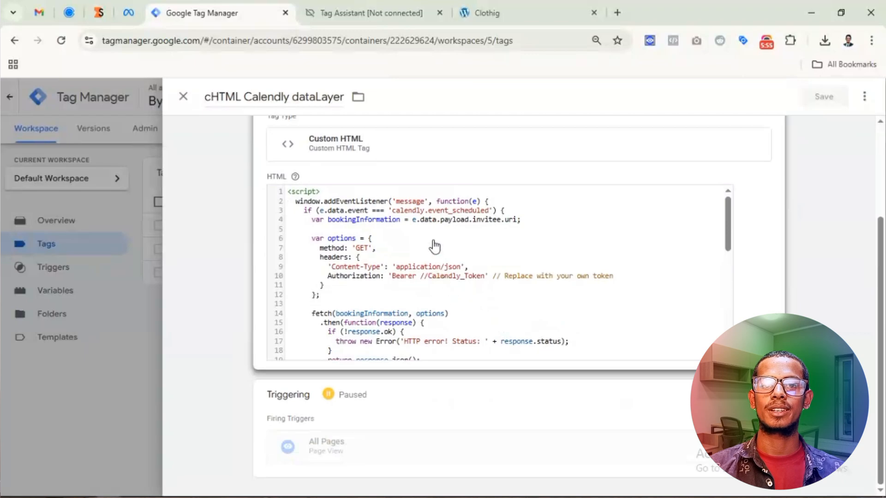
left_click(433, 278)
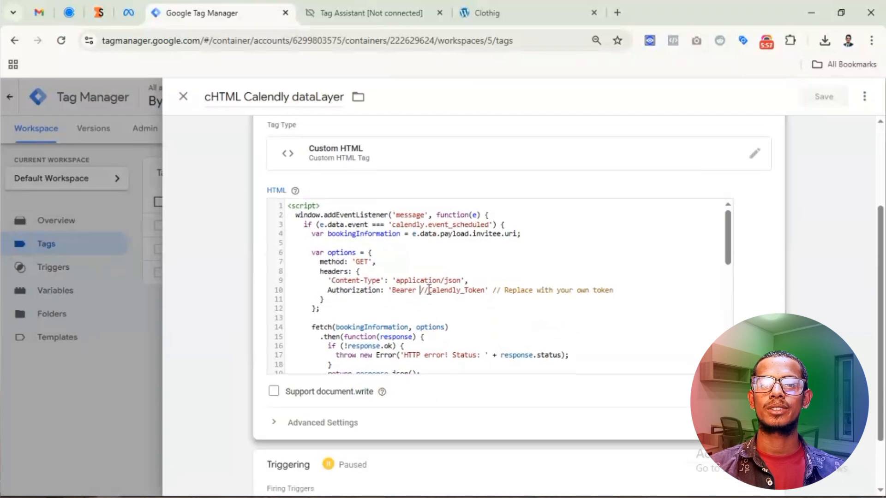
left_click_drag(419, 291, 483, 292)
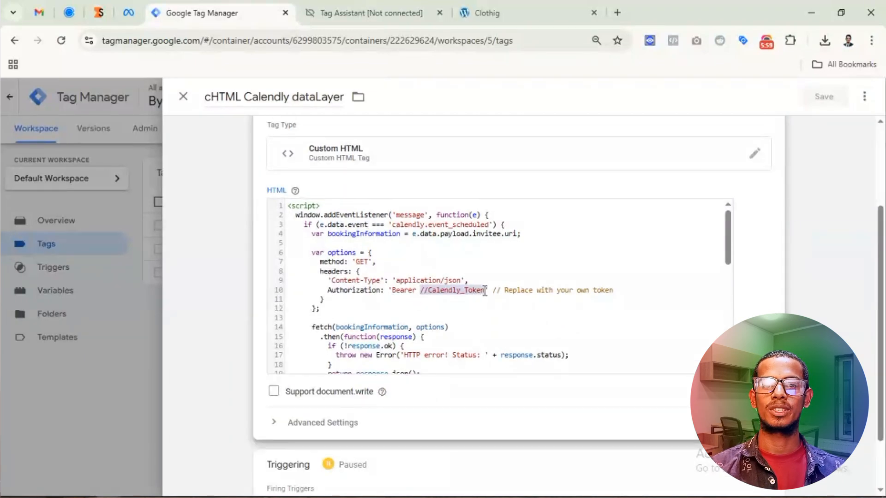
type("{{")
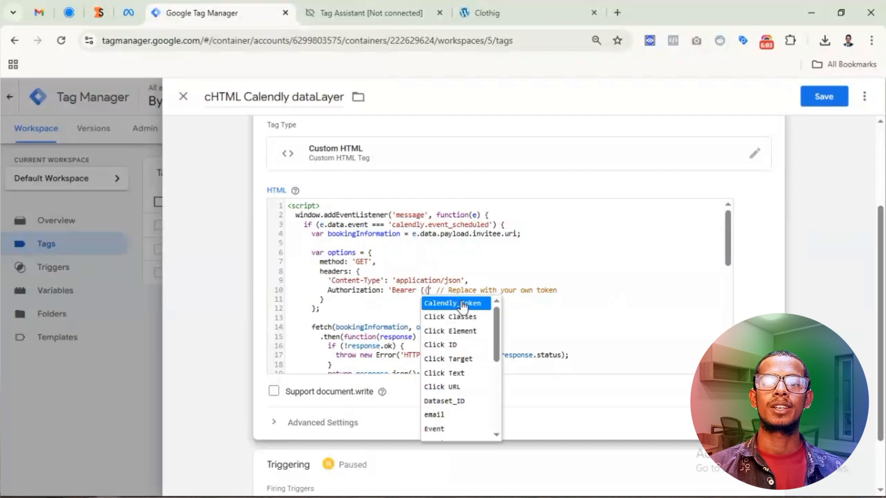
left_click(462, 303)
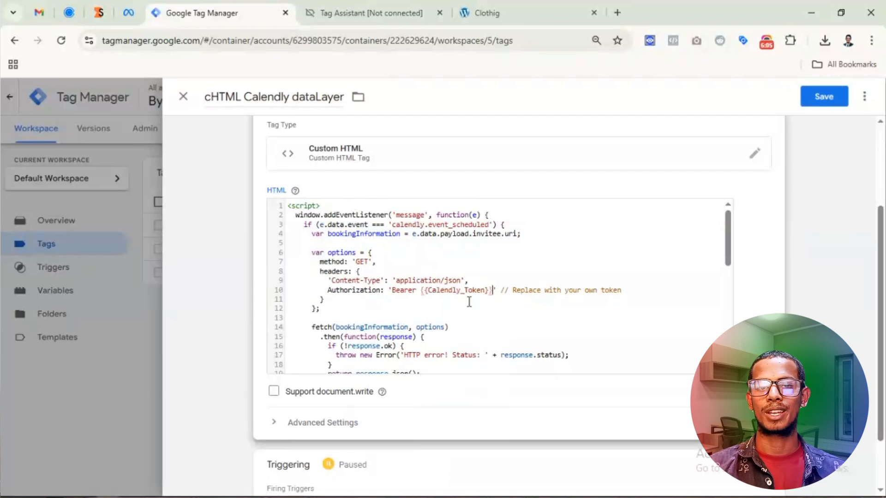
scroll(493, 289, "down", 3)
scroll(494, 290, "up", 3)
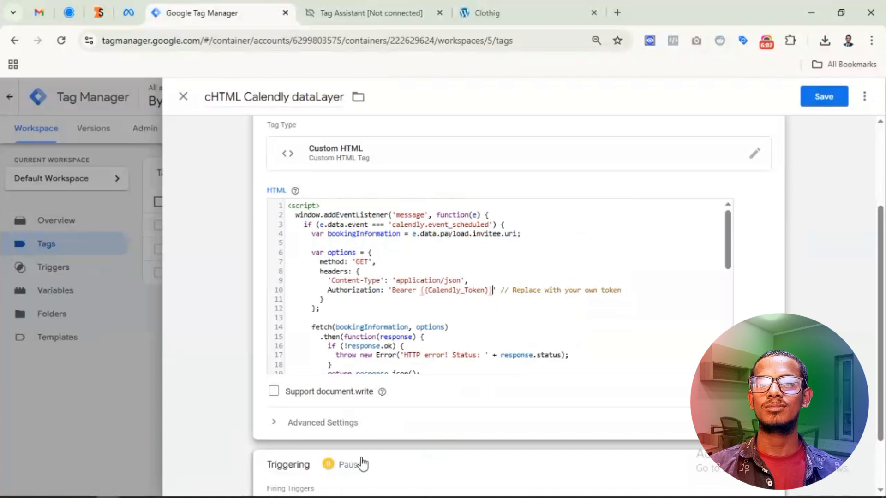
Unpause the cHTML Calendly dataLayer tag and save it
scroll(617, 392, "up", 1)
scroll(616, 392, "up", 3)
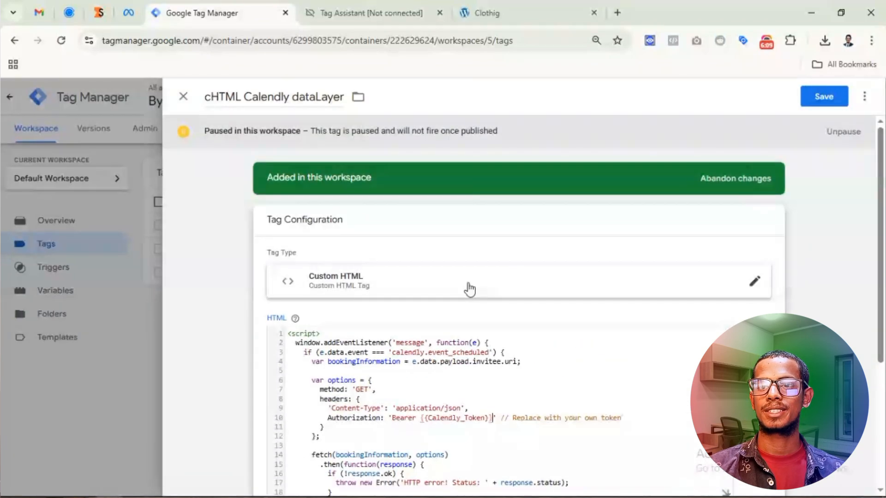
left_click(843, 132)
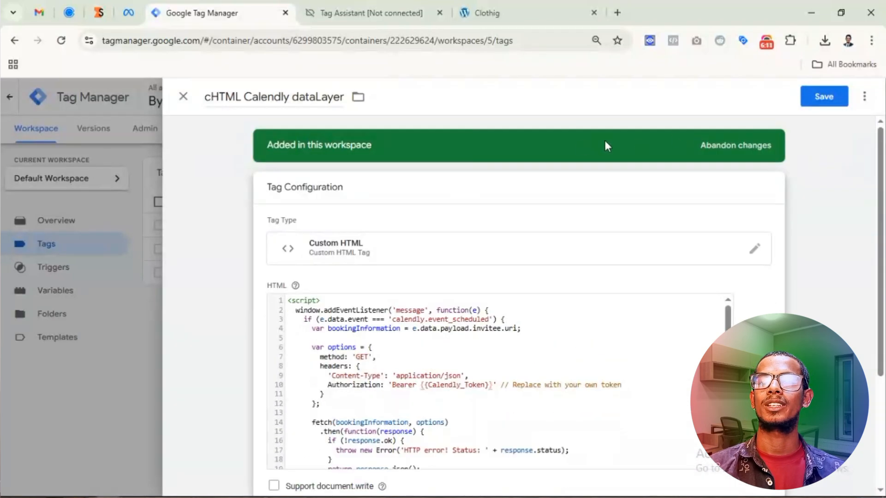
left_click(842, 98)
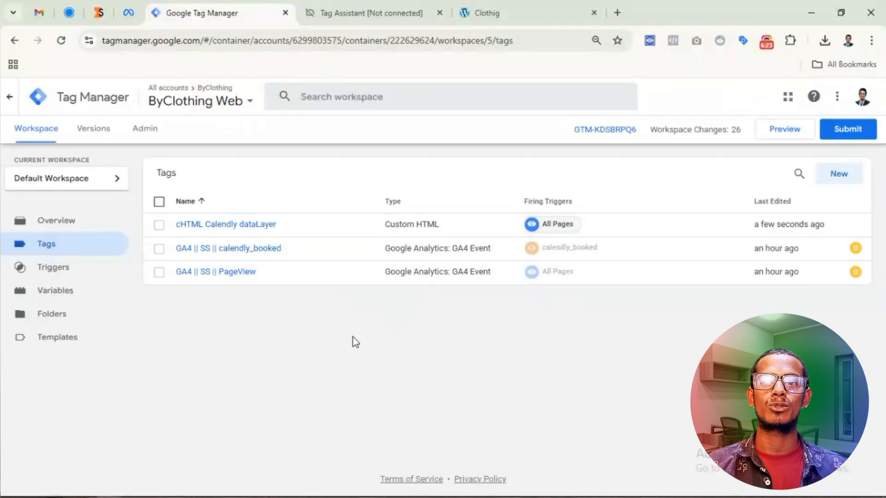
Switch to Tag Assistant, examine the dataLayer push of the calendly_booked event, and return to Google Tag Manager
left_click(359, 13)
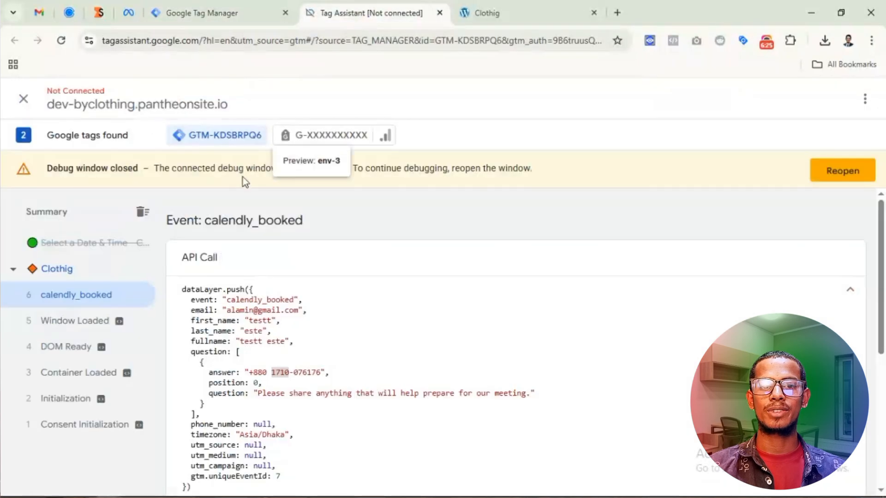
scroll(395, 201, "down", 2)
scroll(342, 259, "up", 1)
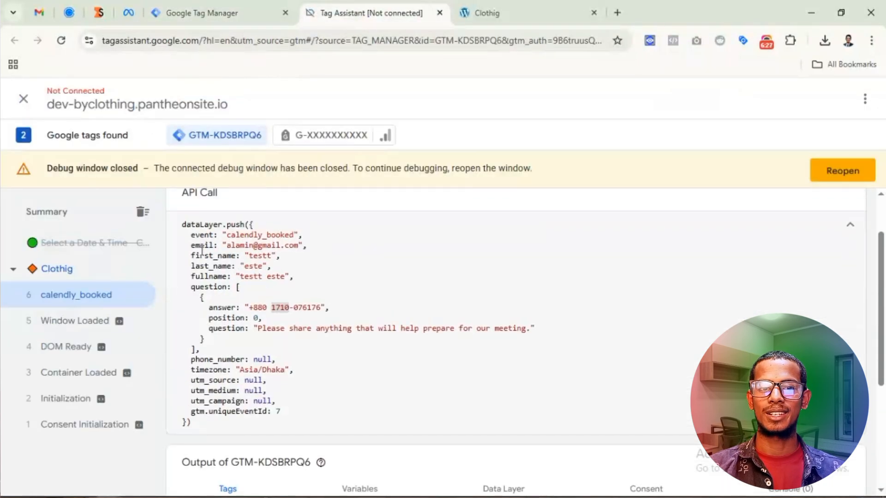
left_click_drag(183, 224, 275, 427)
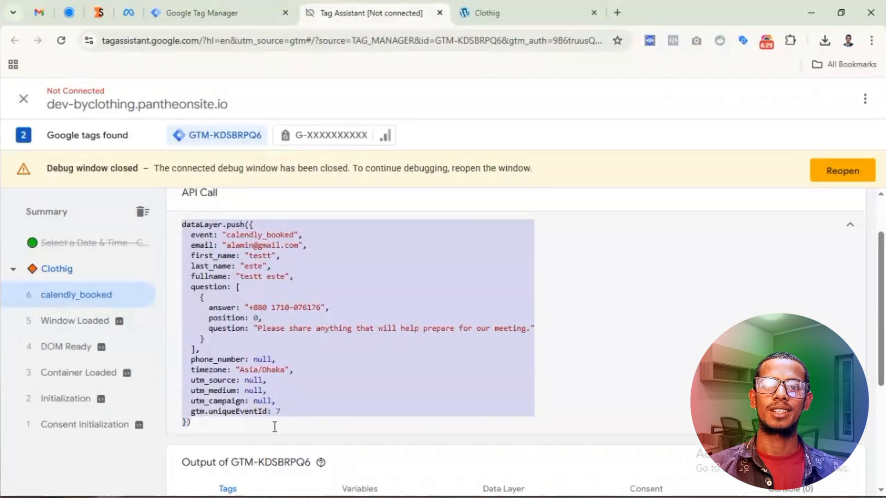
left_click(199, 238)
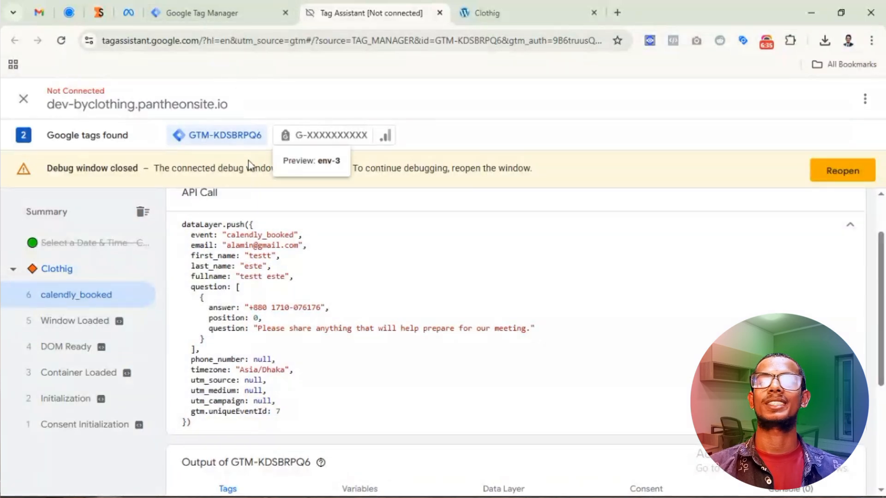
left_click(226, 19)
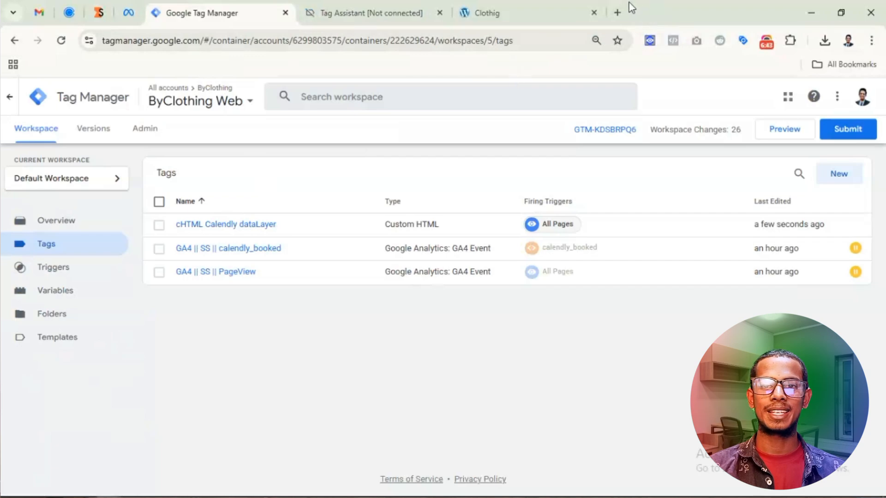
Open your own LinkedIn profile page in a new browser tab
left_click(618, 13)
left_click(400, 36)
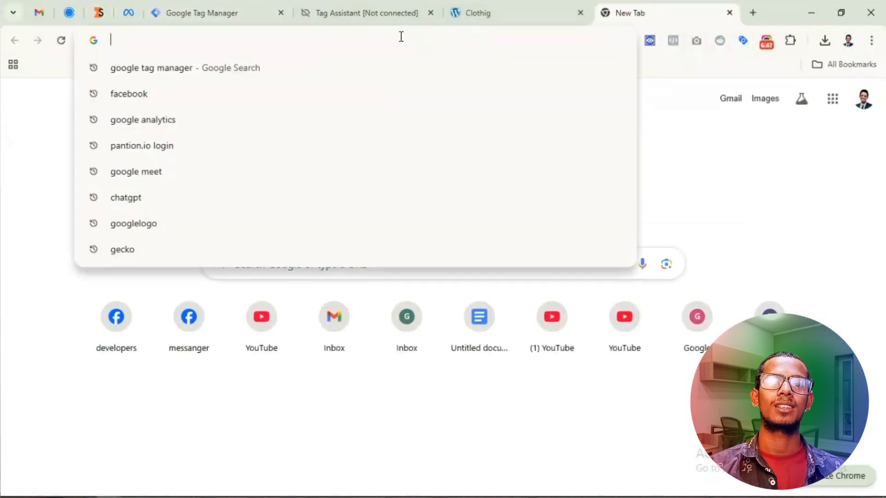
type("li")
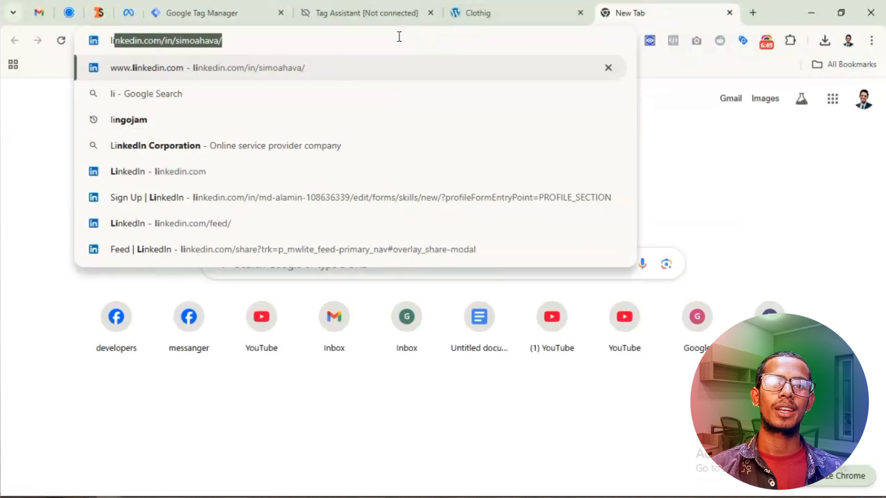
key("Right")
key("BackSpace")
key("BackSpace")
key("BackSpace")
key("BackSpace")
key("BackSpace")
key("BackSpace")
key("BackSpace")
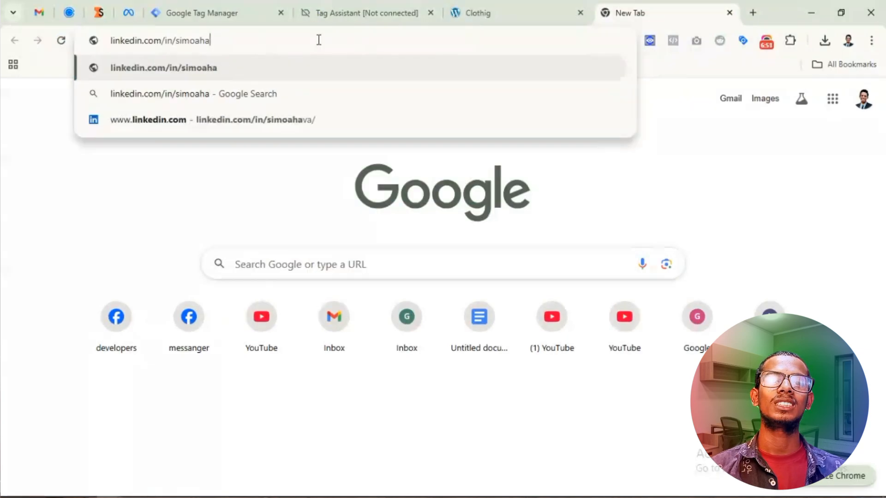
key("BackSpace")
key("BackSpace")
key("BackSpace")
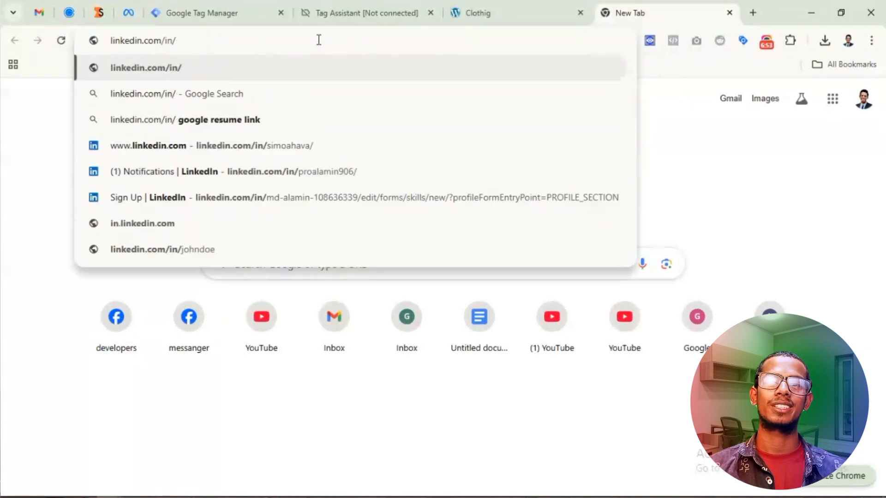
key("Return")
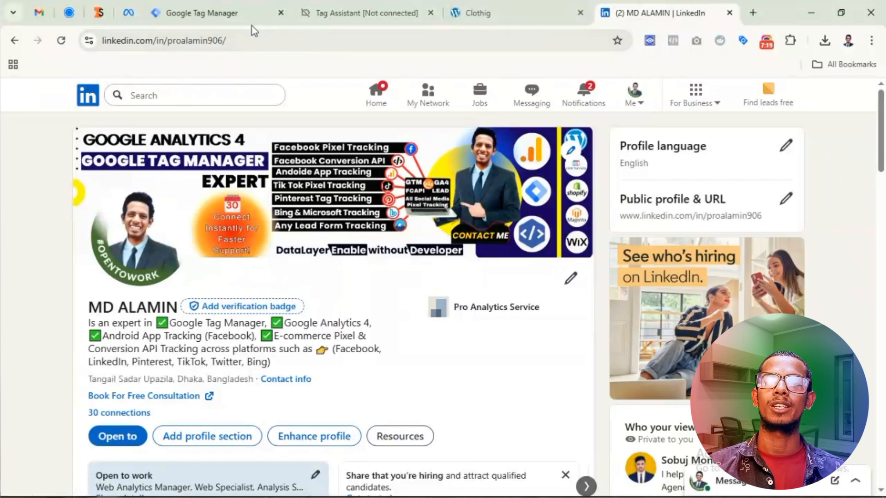
Check the byclothing Store dataset's test events page in Meta Events Manager and return to the tags in Google Tag Manager
left_click(214, 18)
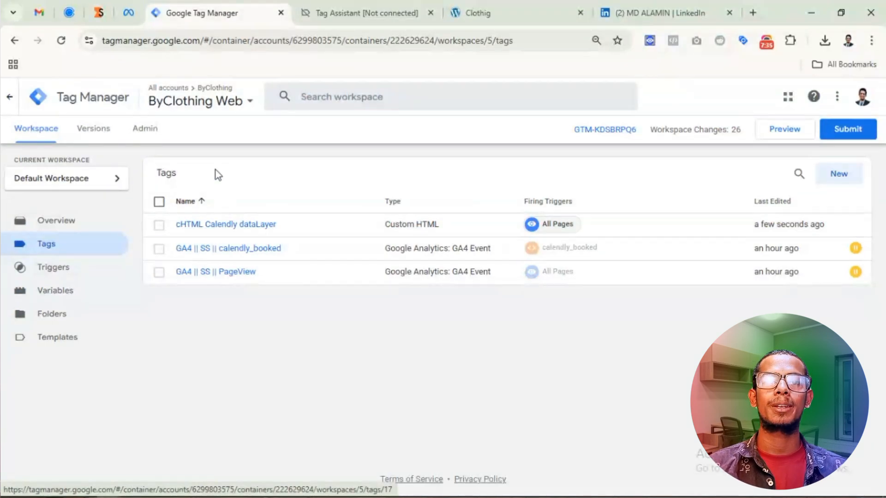
left_click(128, 15)
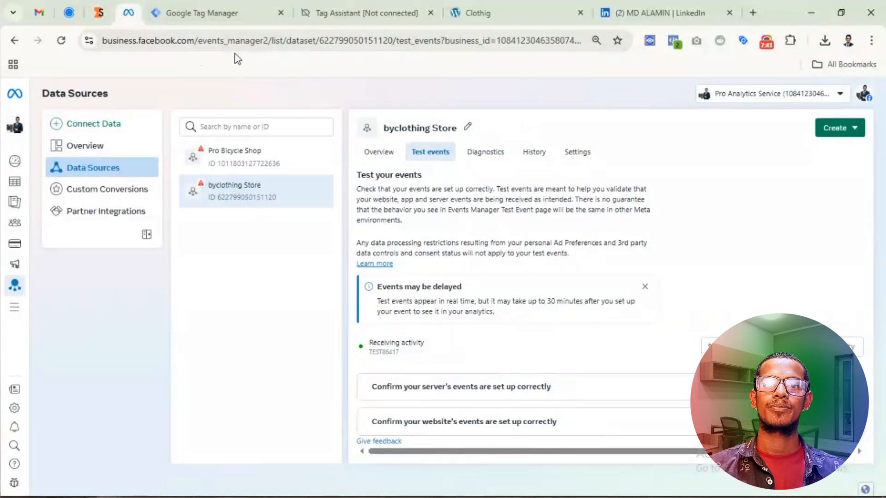
left_click(226, 16)
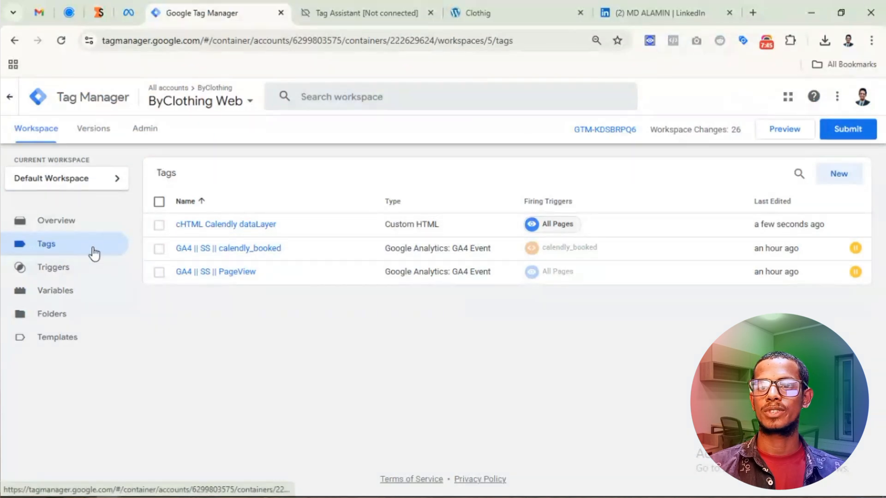
Start a new tag and search the Community Template Gallery for "facebook pi"
left_click(846, 184)
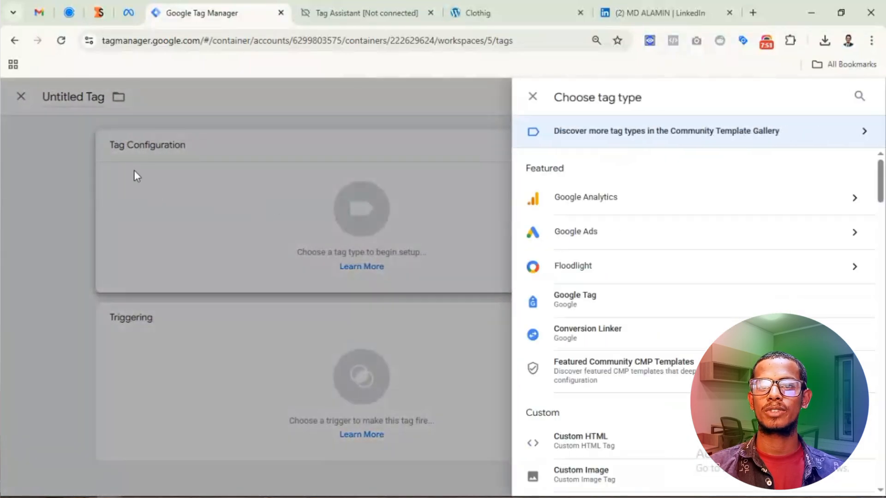
scroll(643, 269, "down", 4)
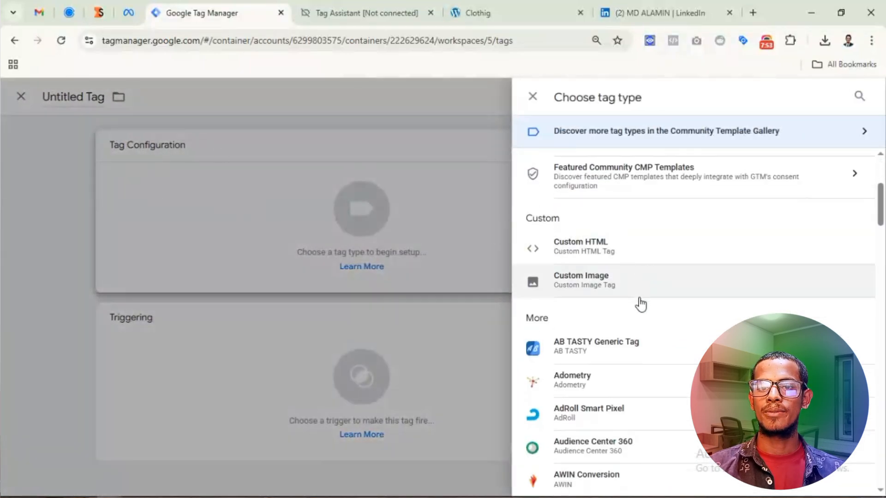
scroll(639, 305, "up", 1)
scroll(639, 305, "up", 3)
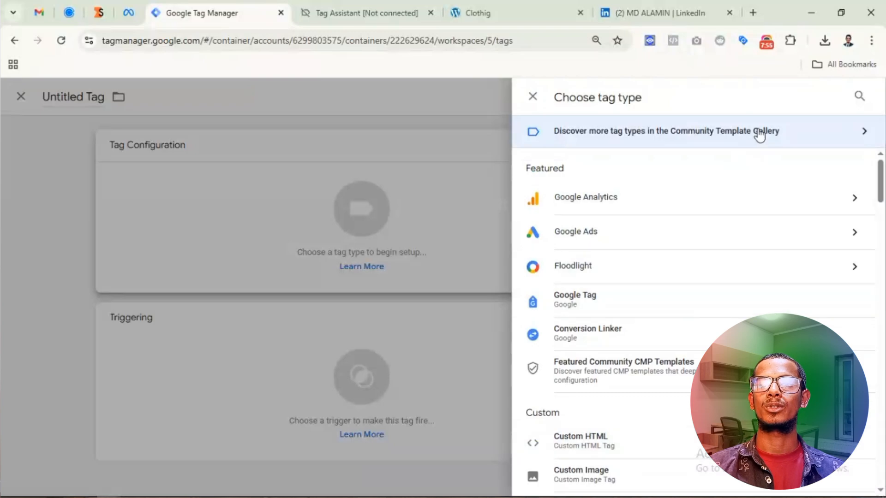
left_click(692, 137)
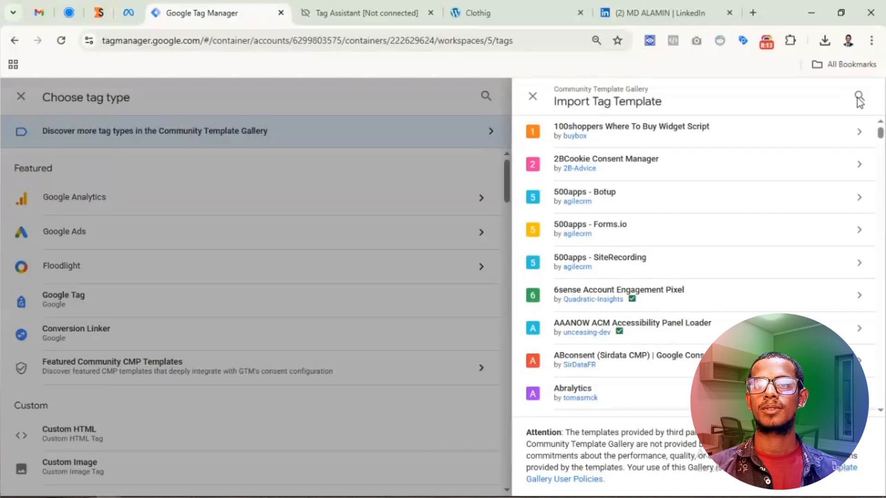
left_click(858, 99)
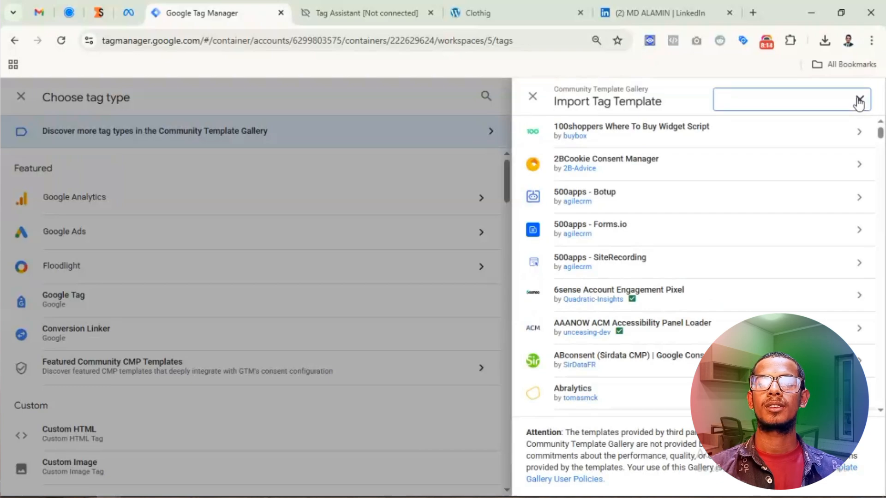
type("facebook")
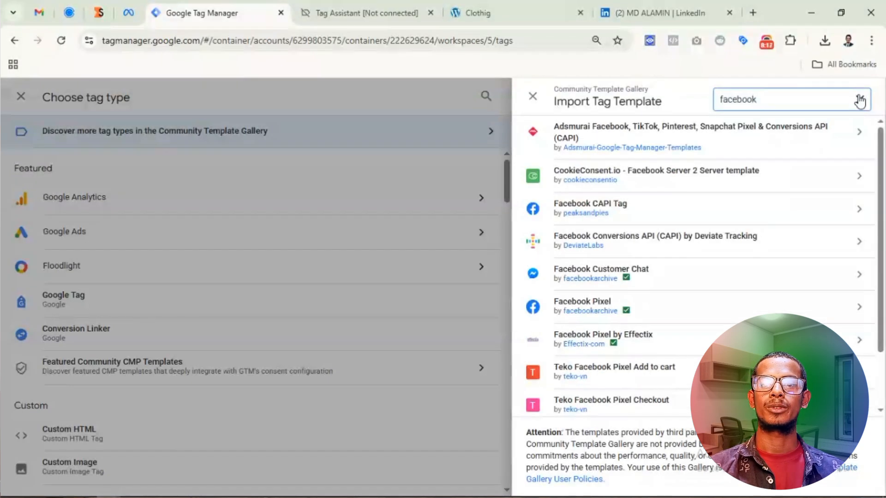
type(" i")
type("pi")
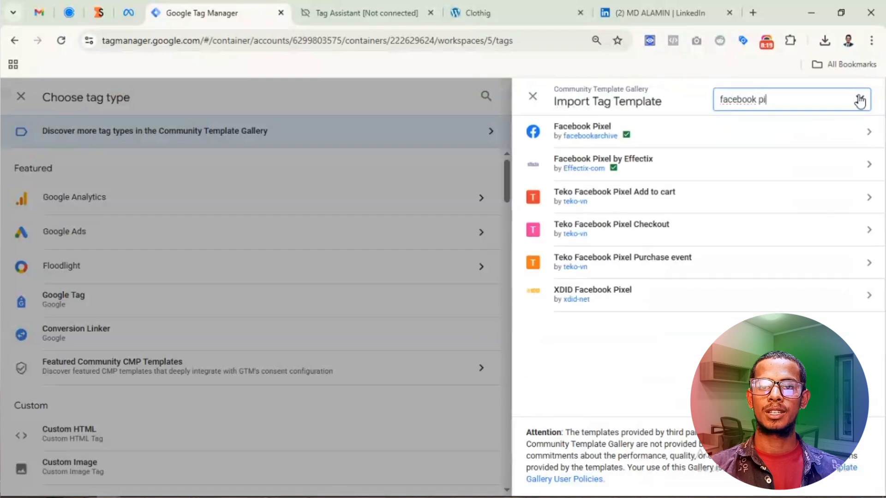
Add the Facebook Pixel template by facebookarchive to the workspace and set the new tag's event to the standard PageView
left_click(593, 123)
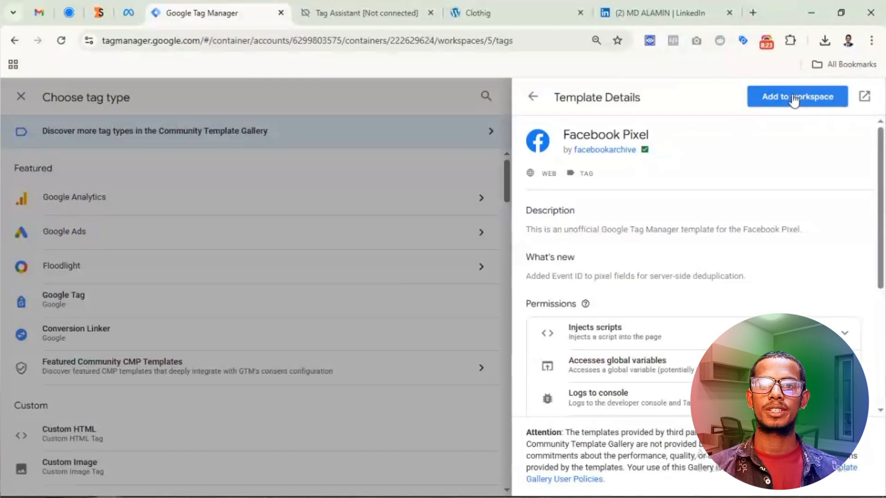
left_click(793, 96)
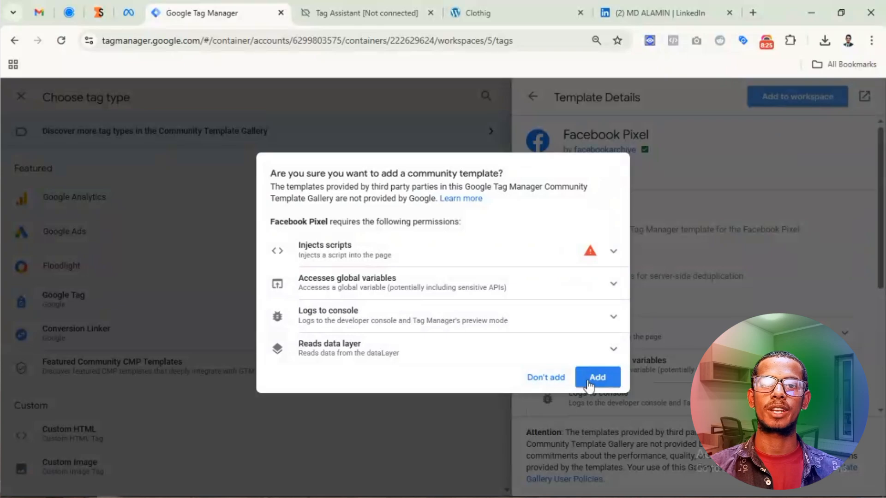
left_click(596, 377)
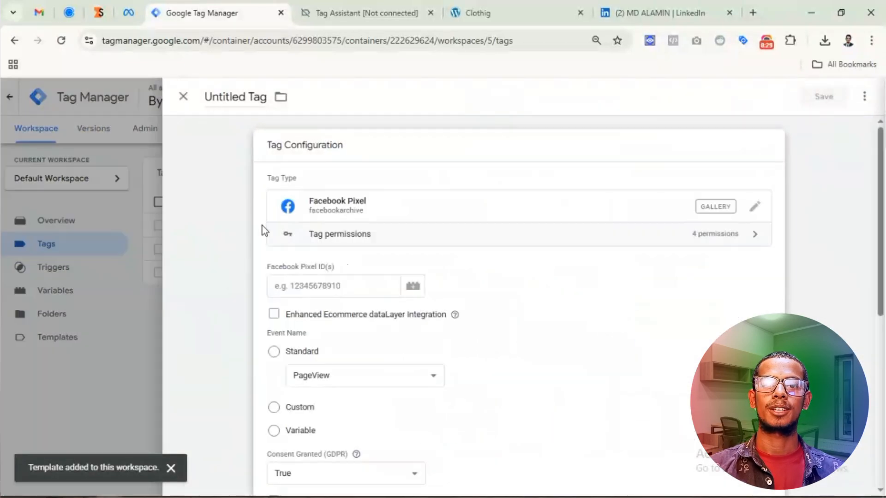
scroll(288, 274, "down", 1)
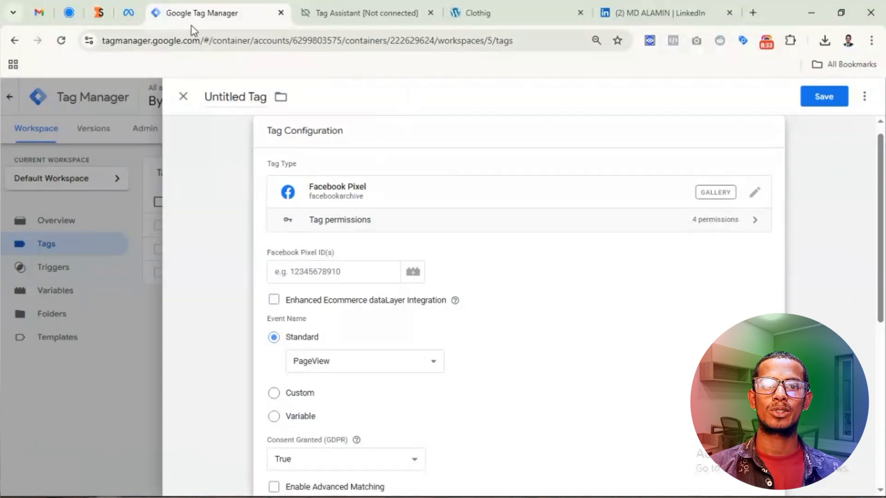
Copy the byclothing Store dataset's ID from its settings in Meta Events Manager and return to Google Tag Manager
left_click(128, 15)
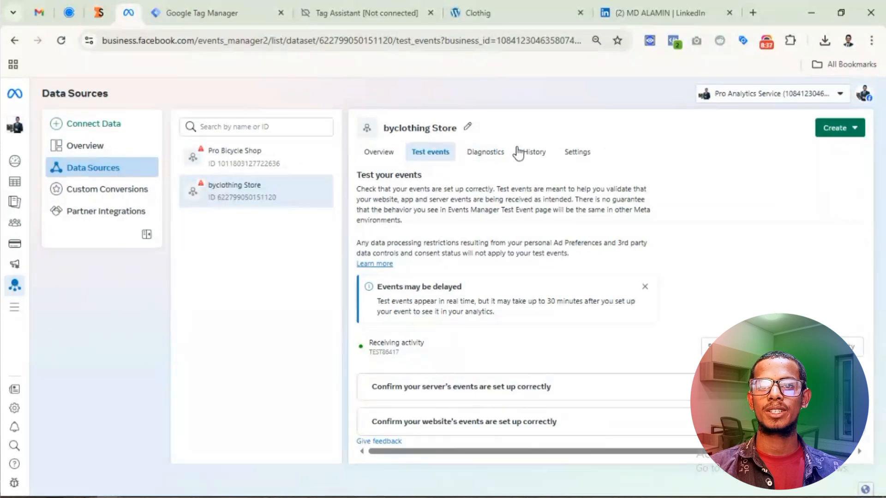
left_click(576, 154)
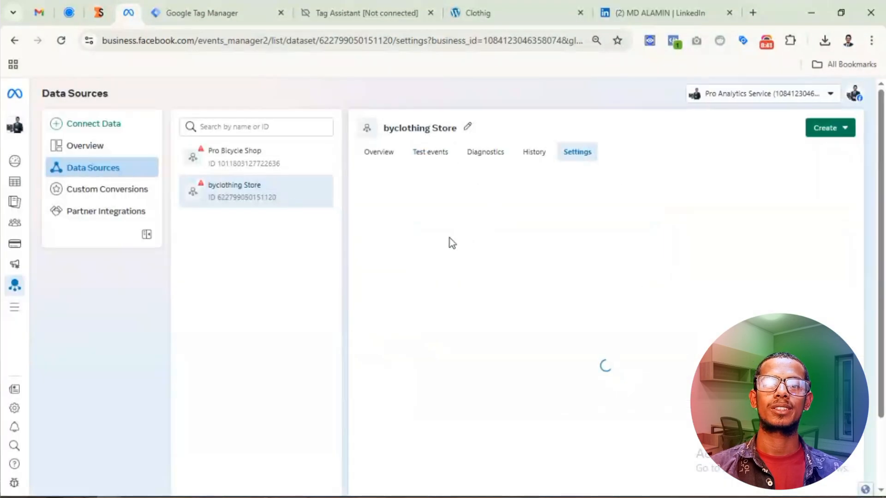
left_click(281, 204)
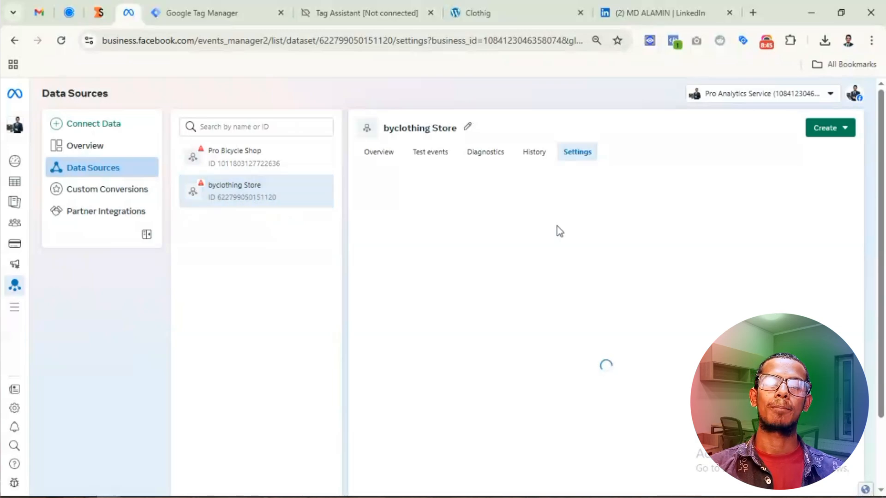
left_click(404, 279)
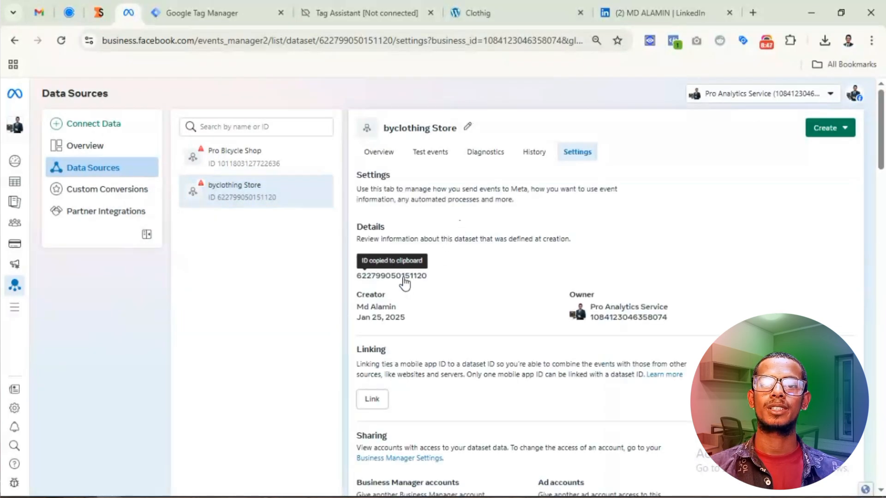
left_click(207, 23)
left_click(331, 270)
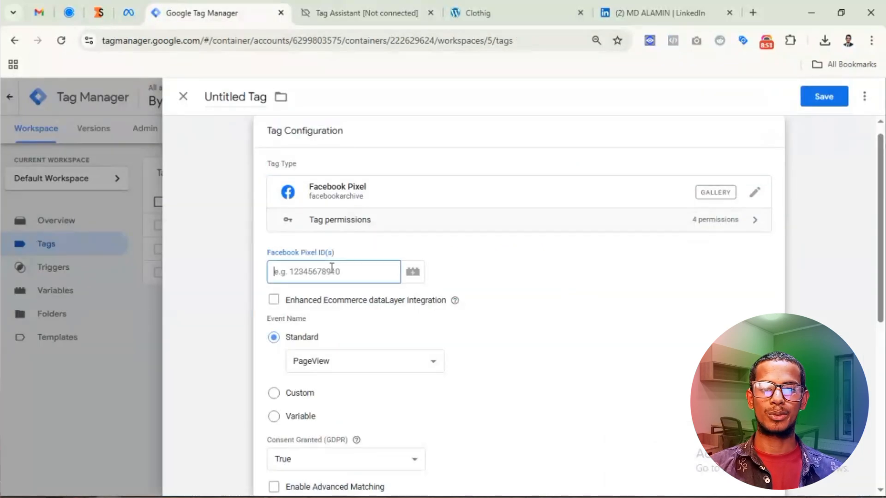
key("ctrl+v")
key("ctrl+a")
key("BackSpace")
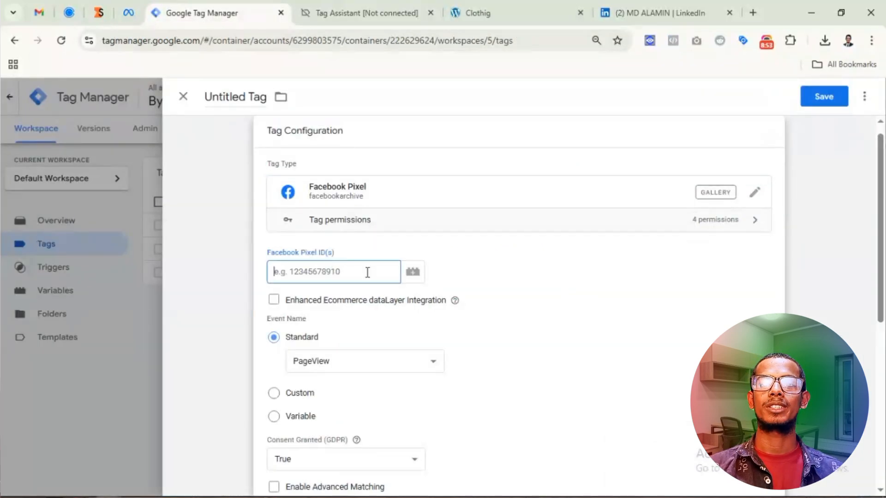
Review the Dataset_ID constant's configuration and choose that variable as the tag's Facebook Pixel ID
left_click(413, 272)
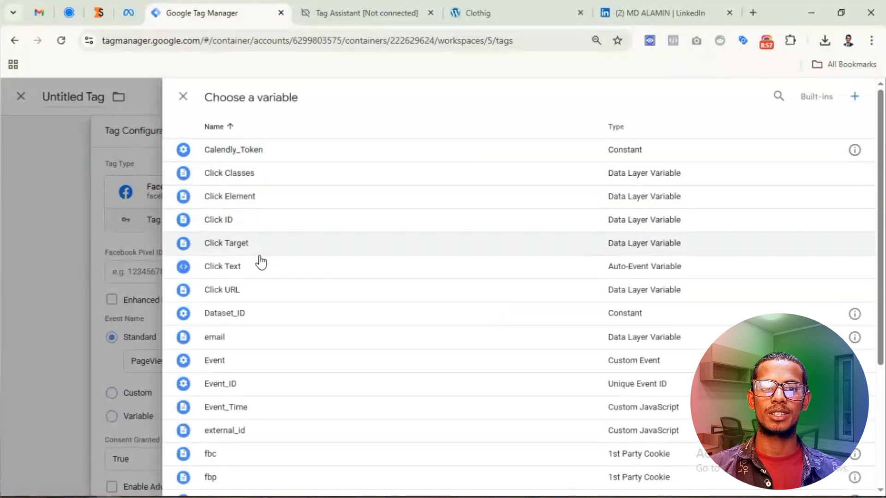
scroll(269, 323, "down", 1)
scroll(269, 328, "down", 4)
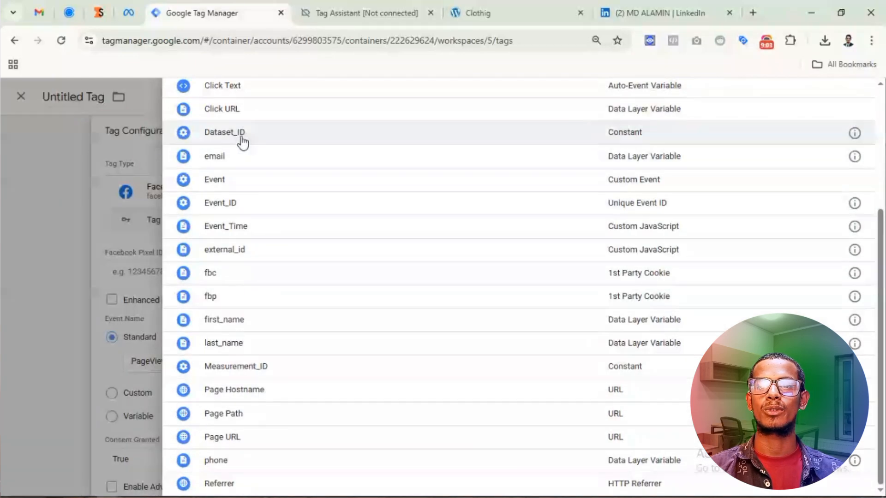
left_click(855, 134)
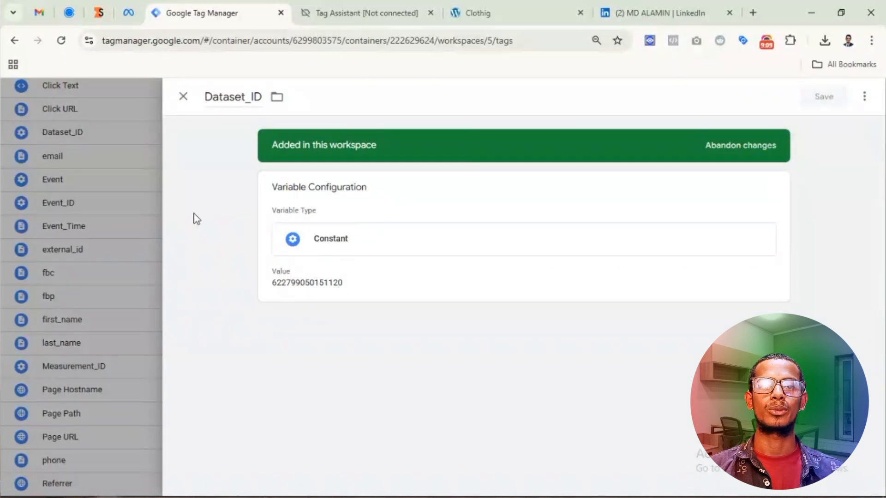
left_click(73, 231)
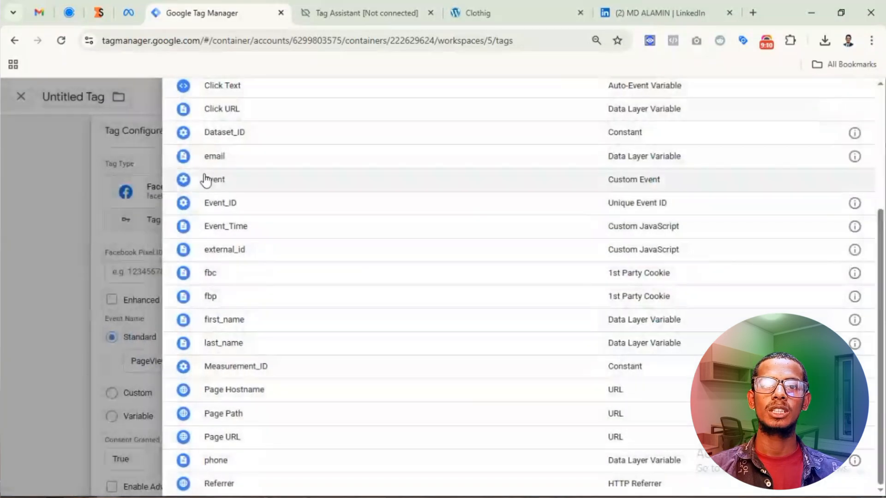
left_click(212, 136)
Set the Facebook Pixel tag's Event ID to the {{Event_ID}} variable
scroll(346, 295, "down", 3)
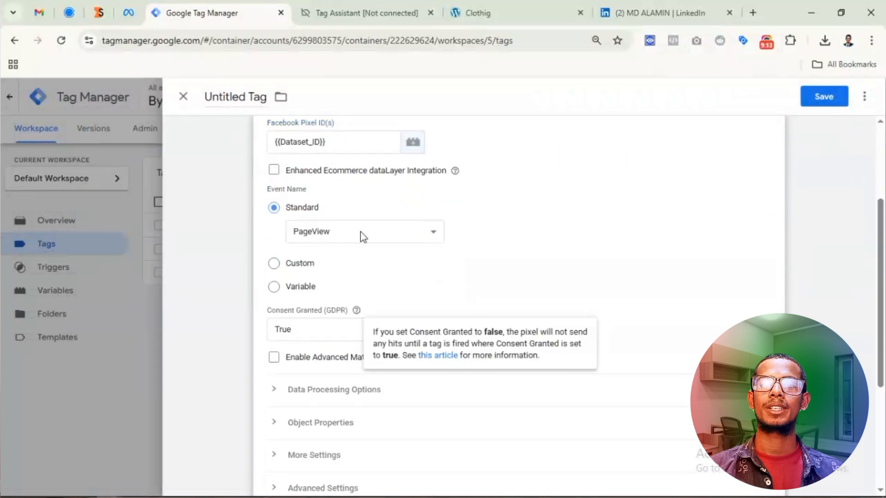
scroll(466, 245, "down", 3)
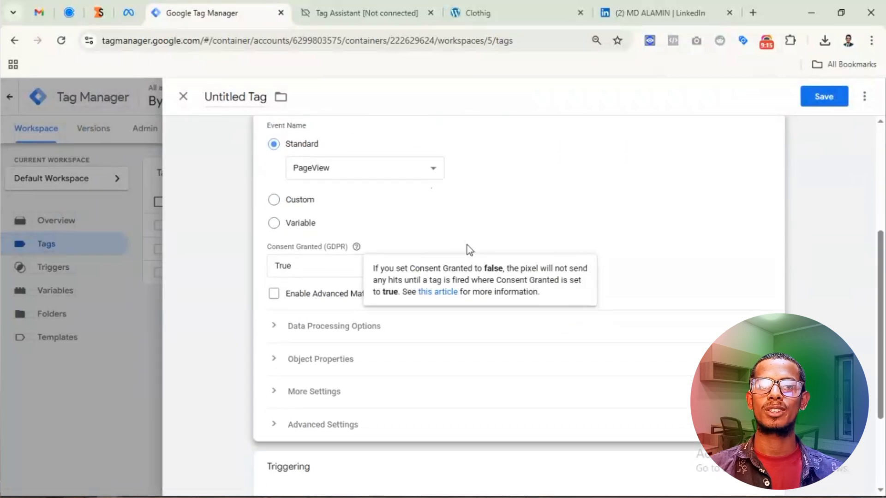
left_click(322, 296)
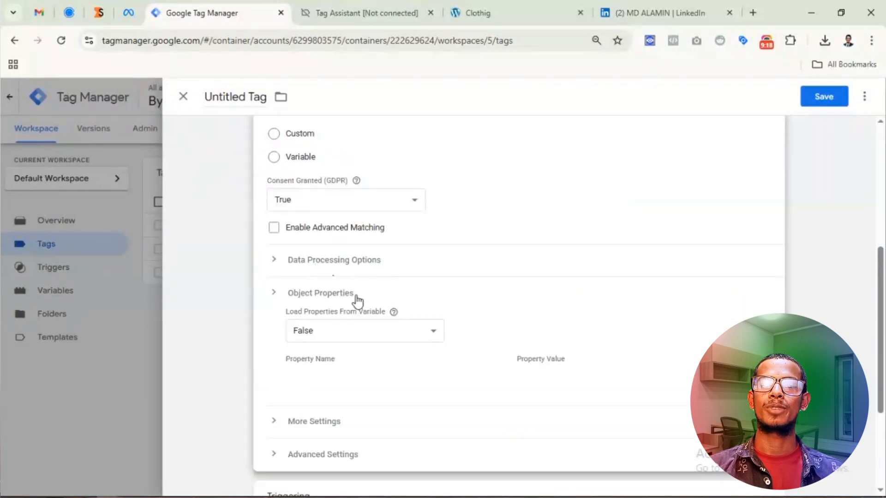
left_click(307, 294)
scroll(397, 275, "down", 2)
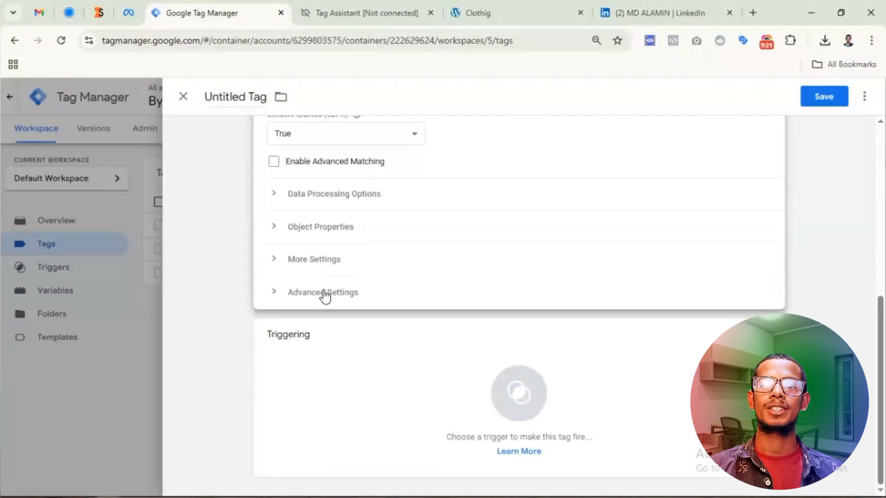
left_click(316, 265)
scroll(369, 286, "down", 2)
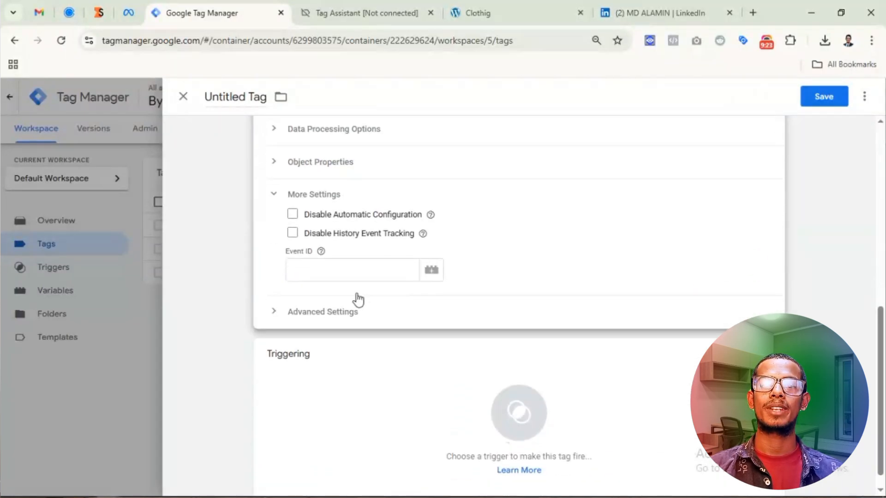
left_click(342, 280)
type("{")
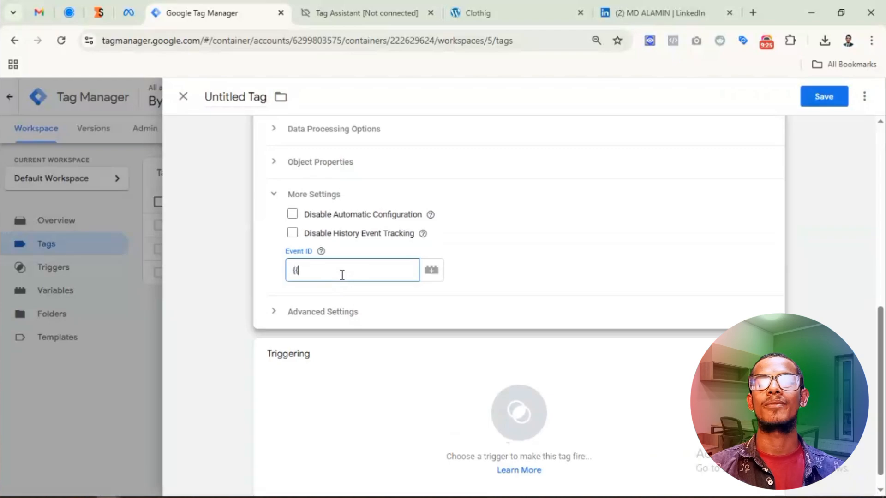
type("{")
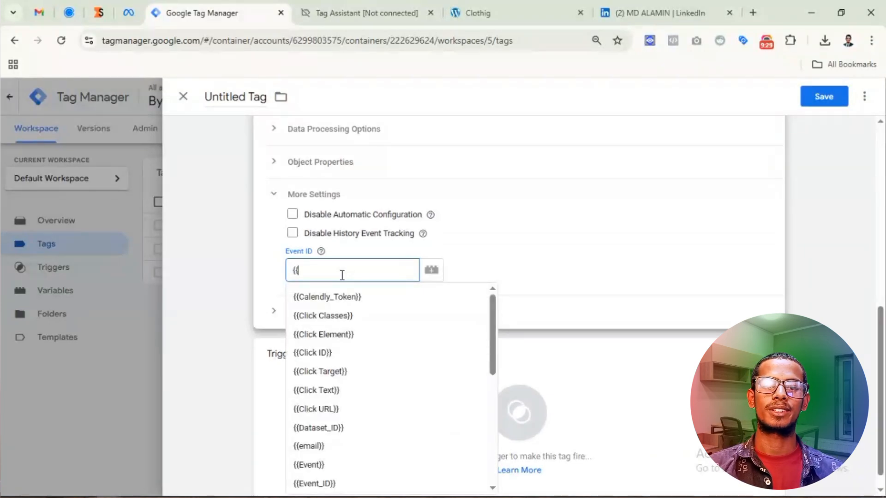
type("even")
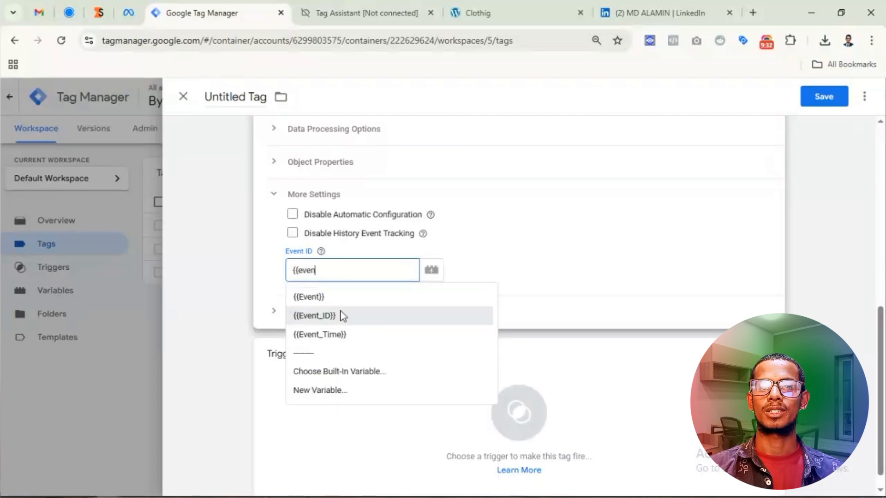
left_click(343, 316)
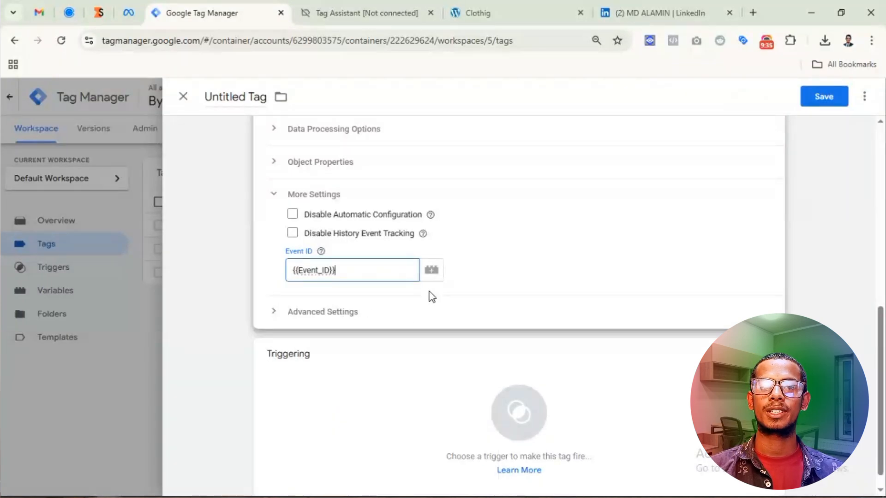
Enable Advanced Matching and add an External ID customer information parameter with the value {{external_id}}
scroll(430, 297, "up", 4)
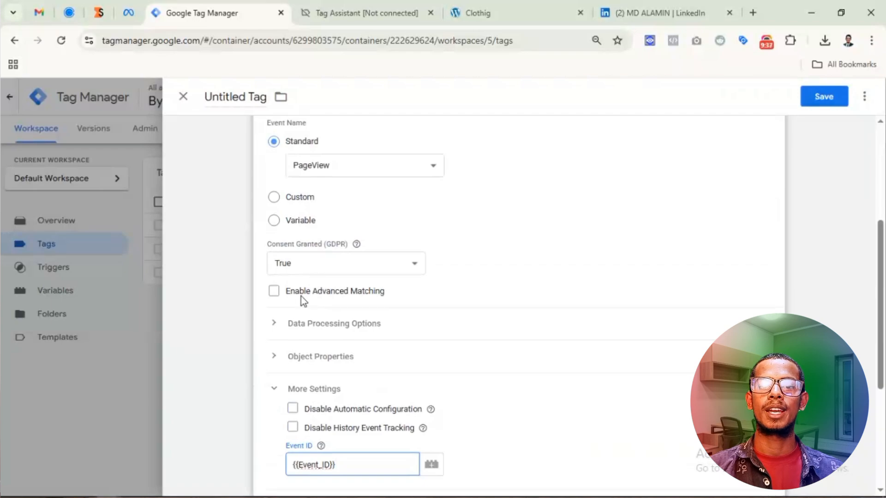
left_click(274, 291)
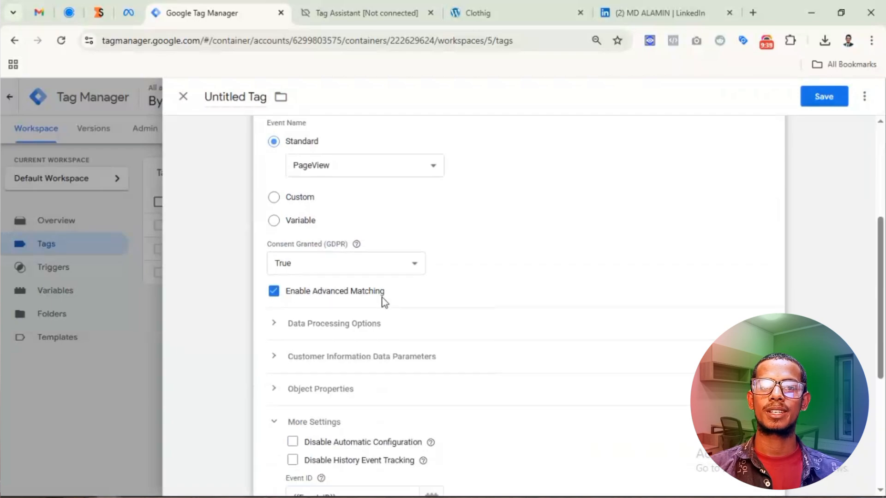
left_click(330, 369)
scroll(415, 350, "down", 3)
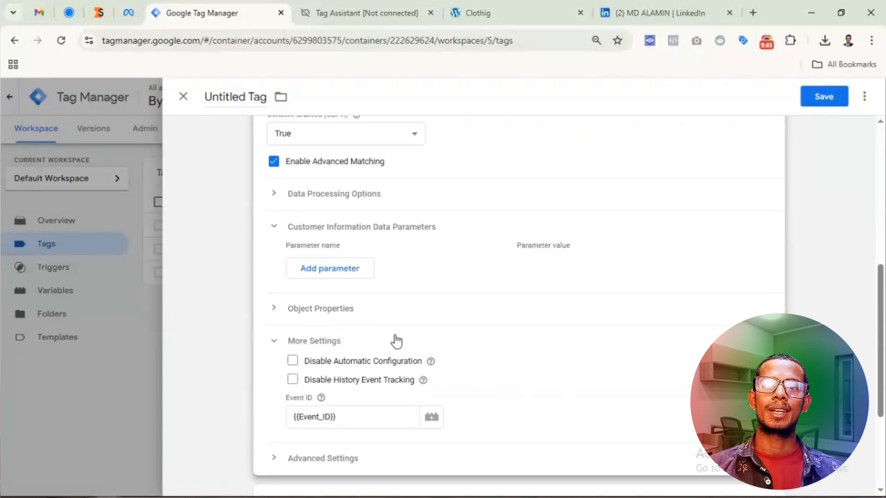
left_click(332, 271)
left_click(348, 272)
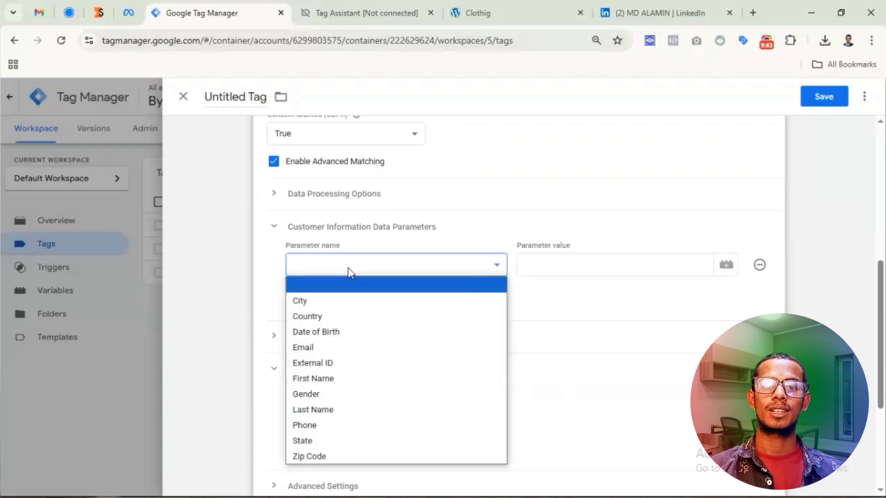
left_click(332, 363)
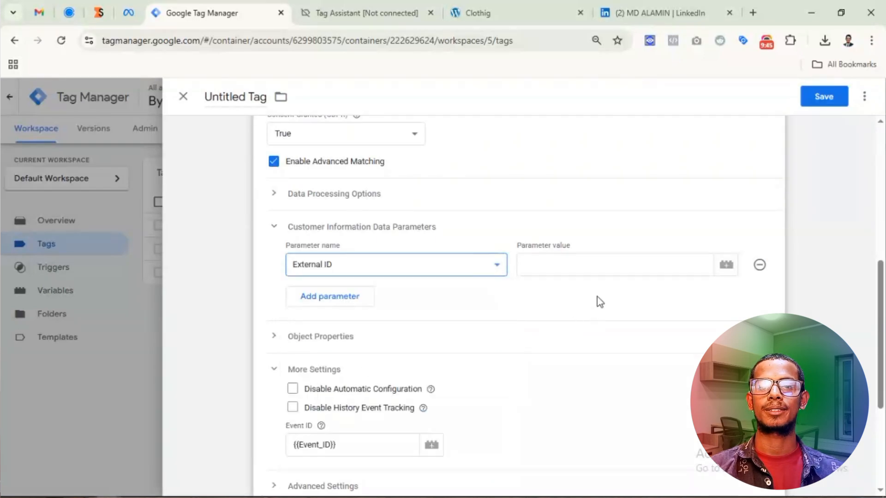
left_click(577, 259)
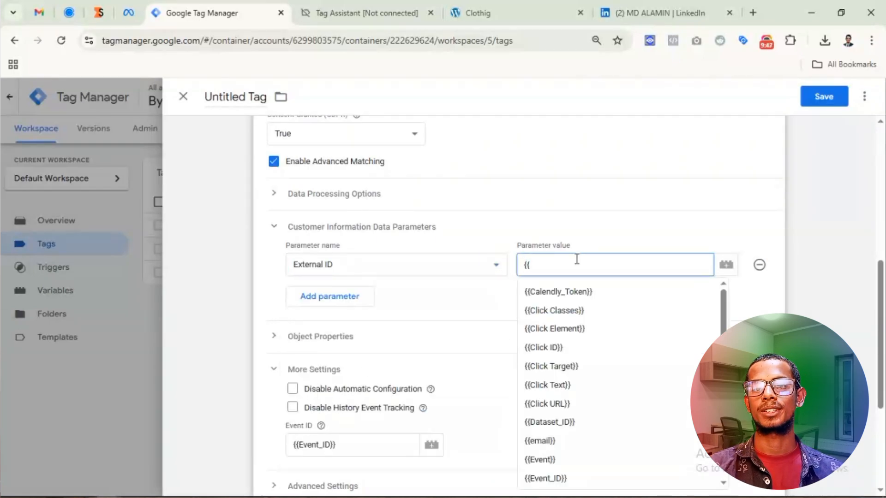
type("{{exter")
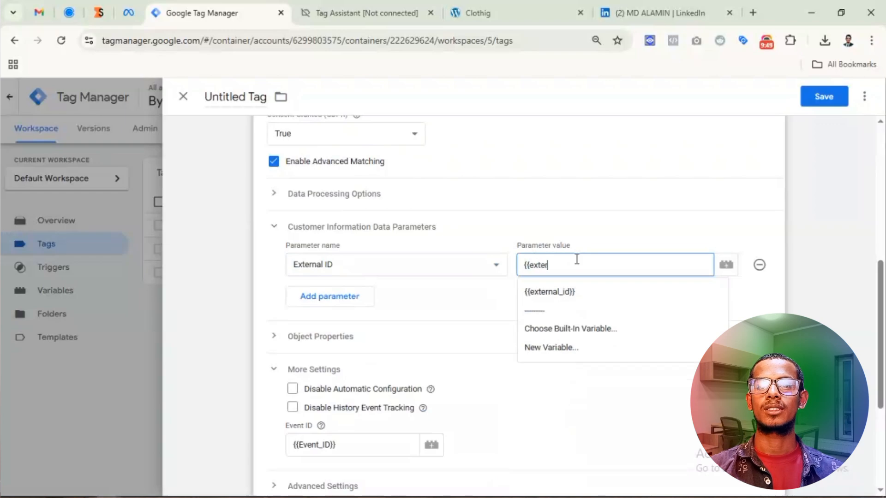
left_click(570, 290)
Assign the All Pages page view trigger to the Facebook Pixel tag
scroll(602, 267, "down", 4)
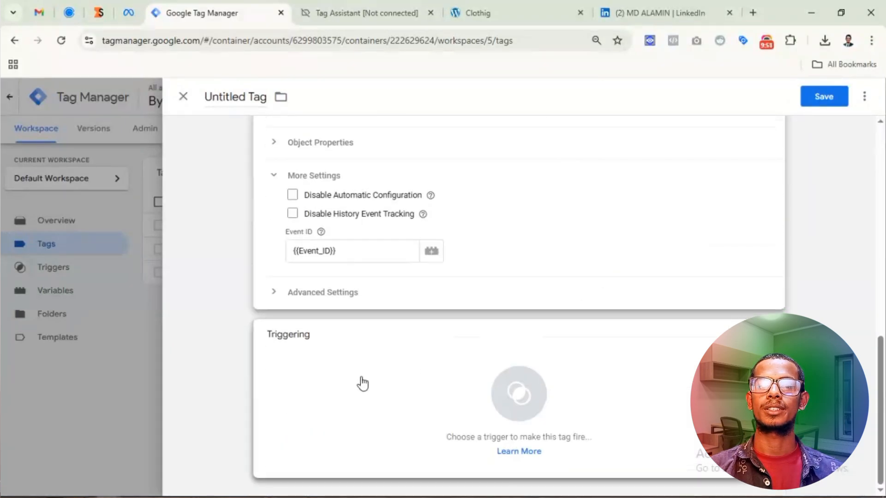
left_click(425, 372)
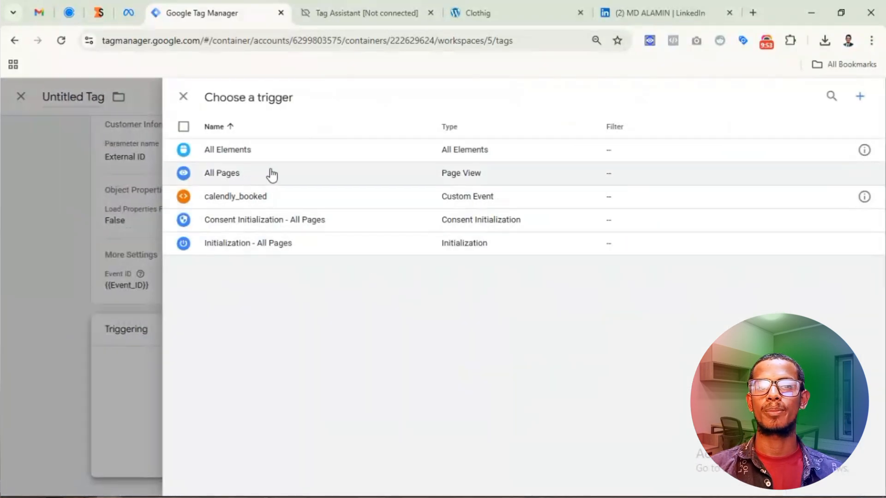
left_click(271, 174)
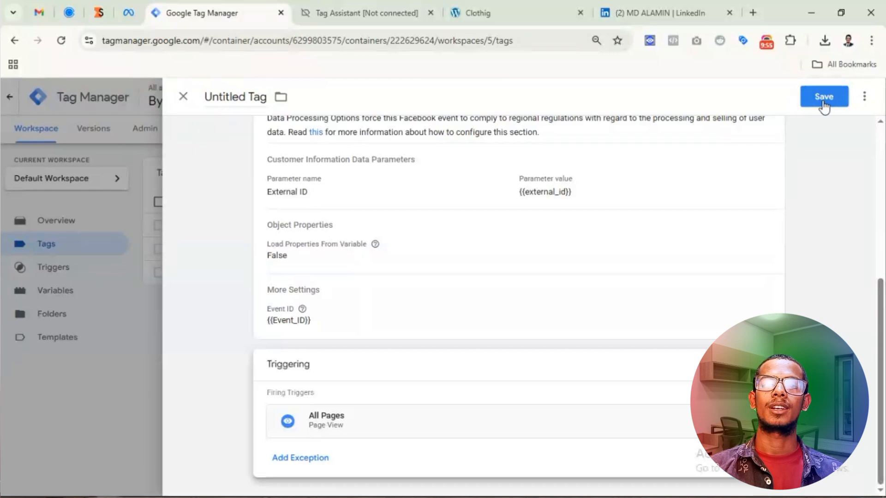
Name the tag "FB || BS || PageView" and save it
left_click(234, 96)
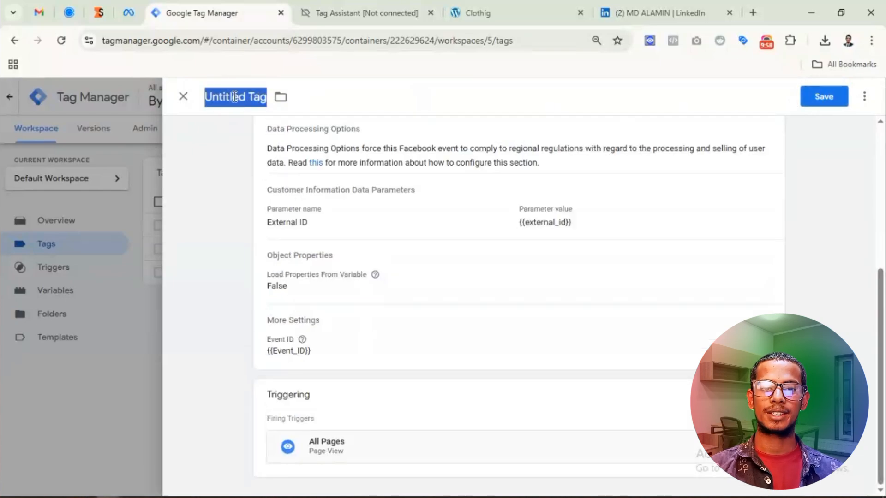
type("FB || BS |")
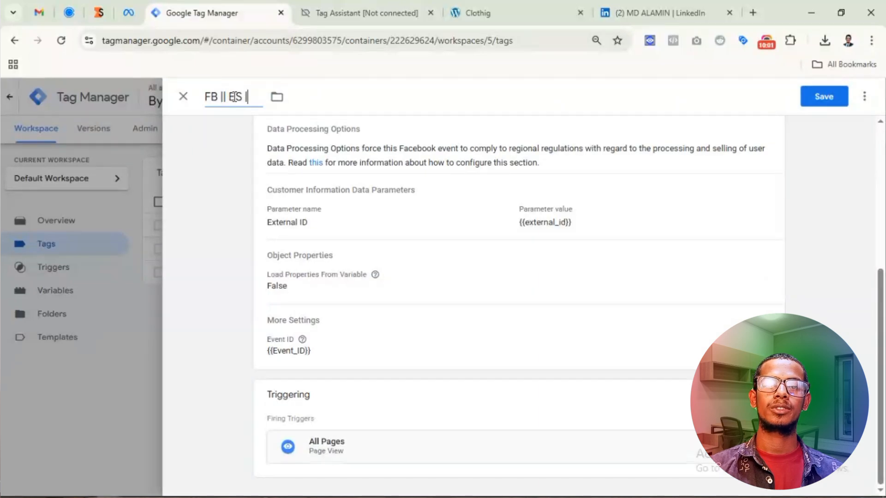
type("| PageView")
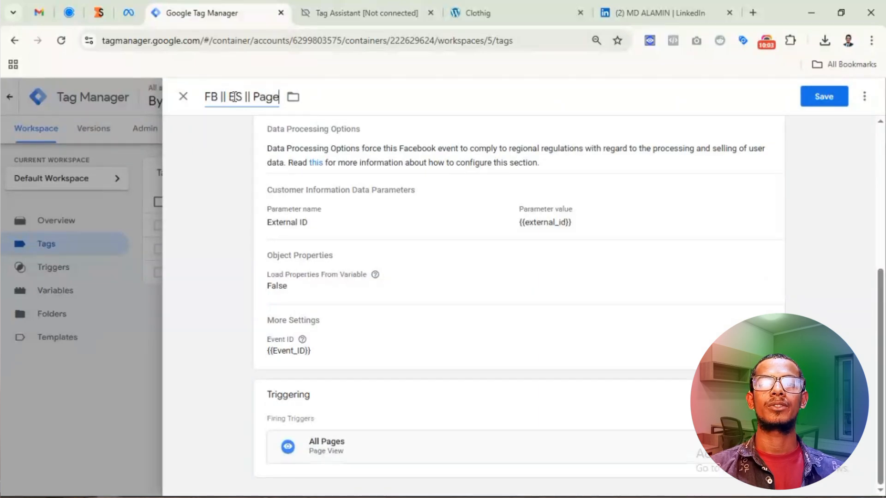
left_click(818, 92)
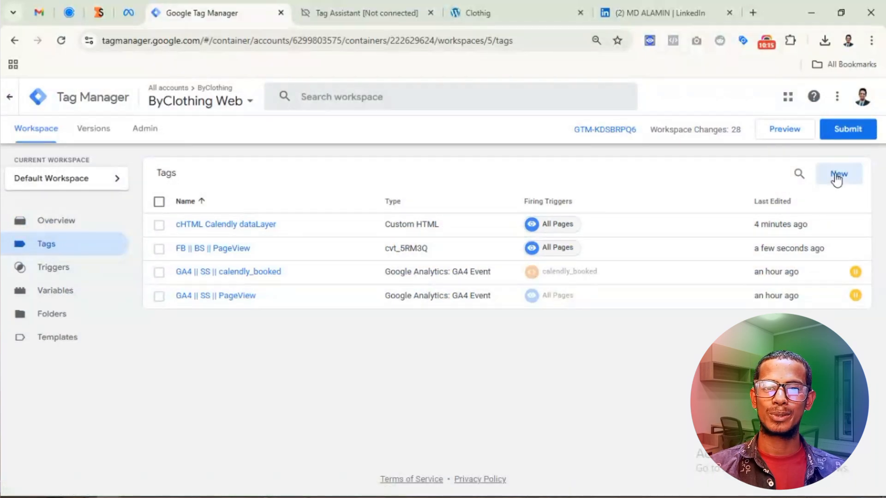
Check the calendly_booked event's data in Tag Assistant and return to the tags in Google Tag Manager
left_click(356, 15)
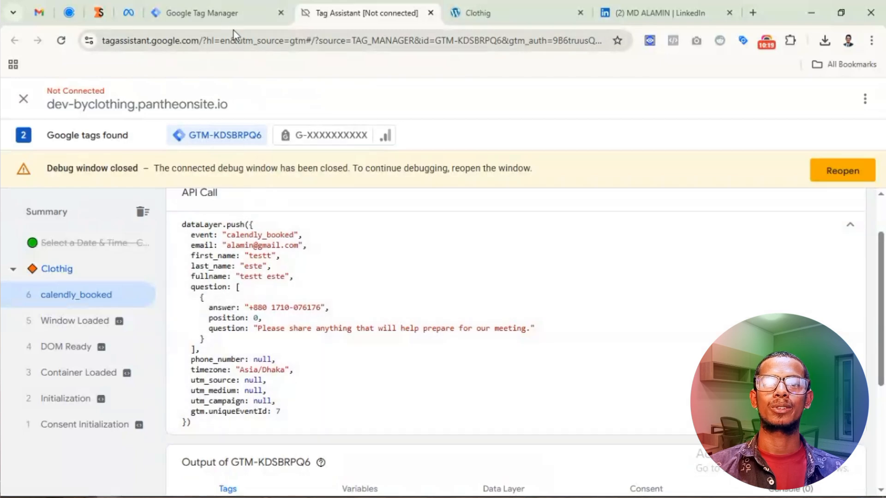
left_click(226, 19)
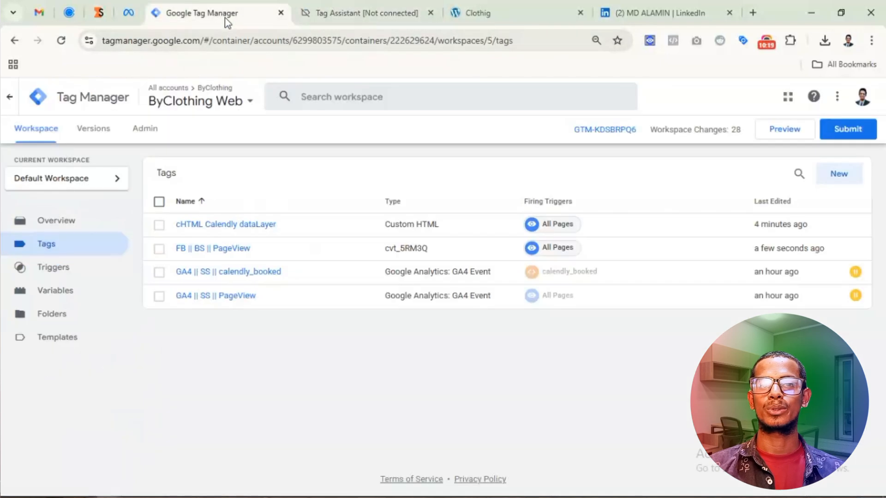
Create a new tag of the Facebook Pixel type from facebookarchive
left_click(838, 176)
left_click(641, 190)
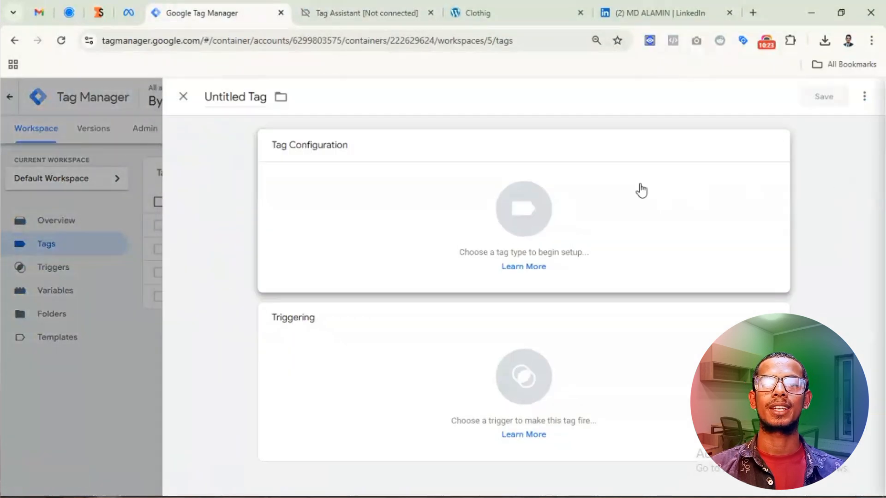
scroll(626, 316, "down", 4)
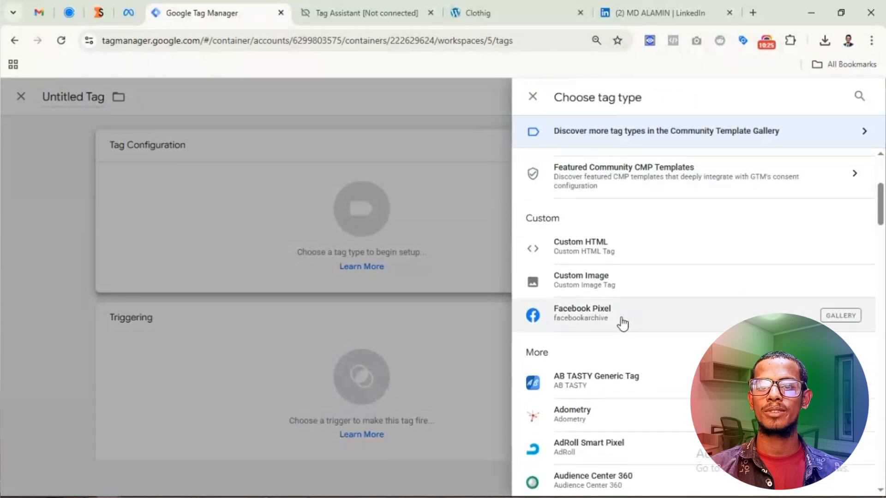
left_click(624, 324)
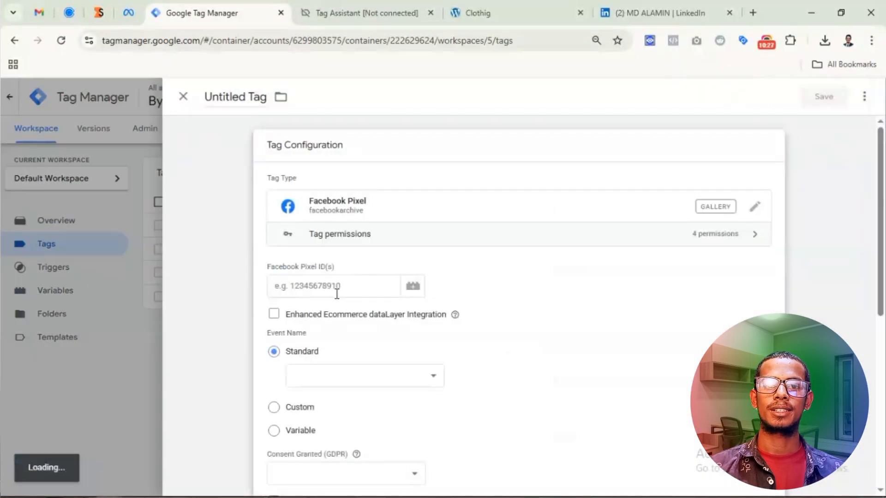
Set the tag's Facebook Pixel ID to the {{Dataset_ID}} variable
left_click(336, 290)
scroll(335, 290, "down", 1)
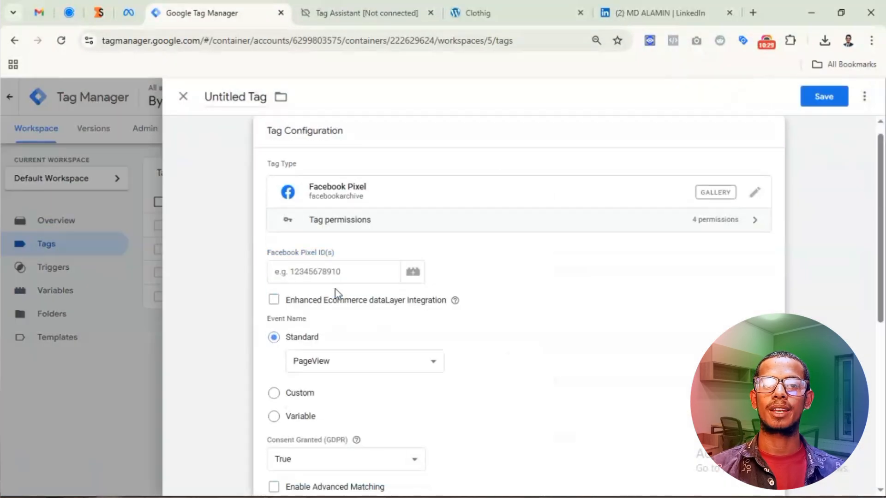
left_click(343, 277)
type("{")
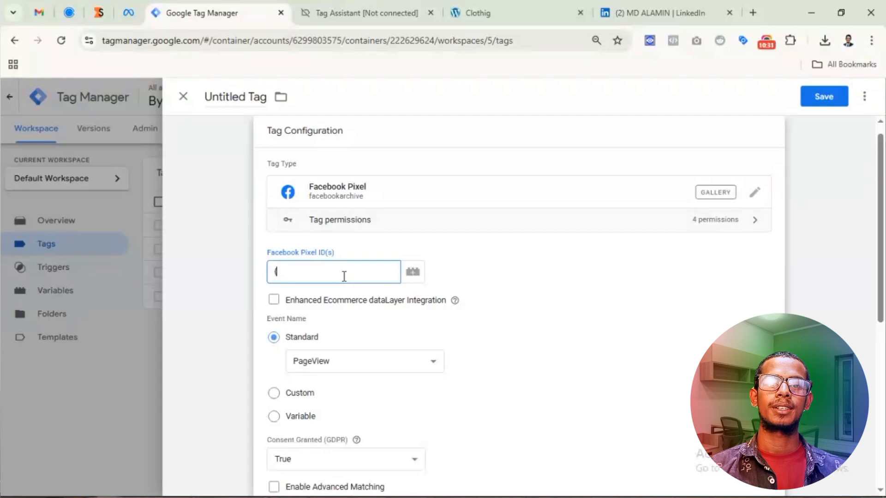
type("{data")
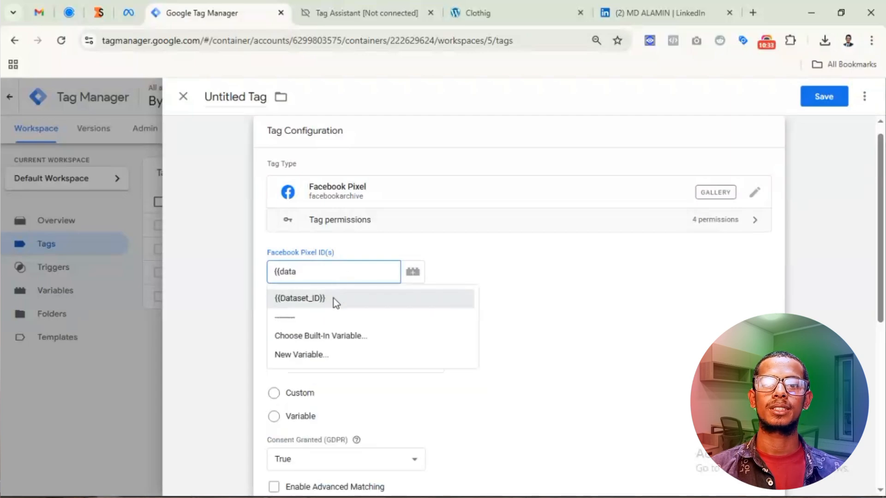
left_click(332, 301)
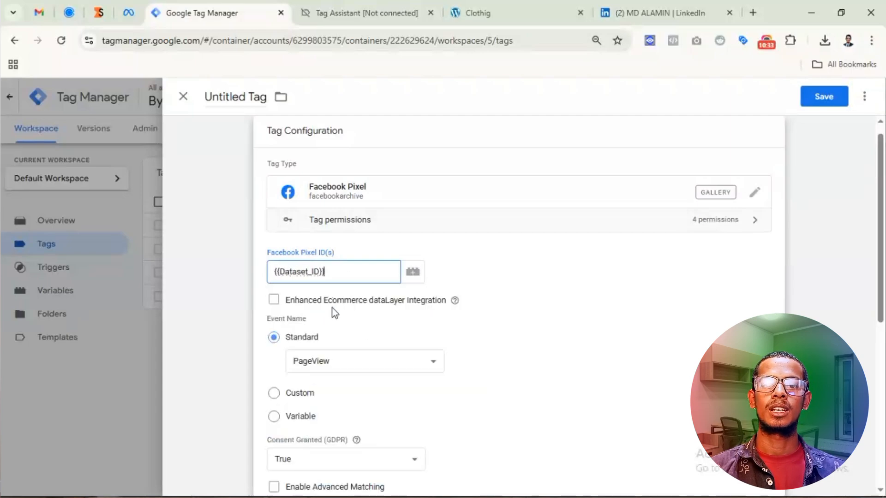
Review the standard event names and set the tag's event to the custom name calendly_booked
left_click(335, 361)
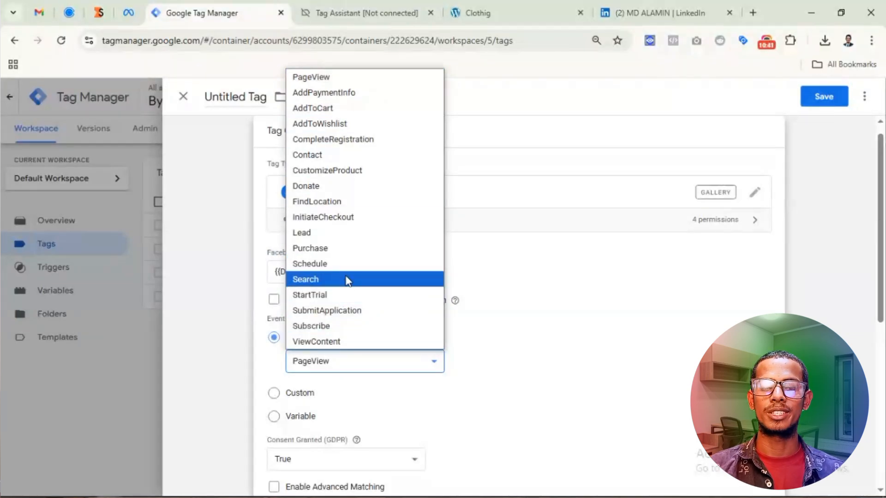
left_click(464, 359)
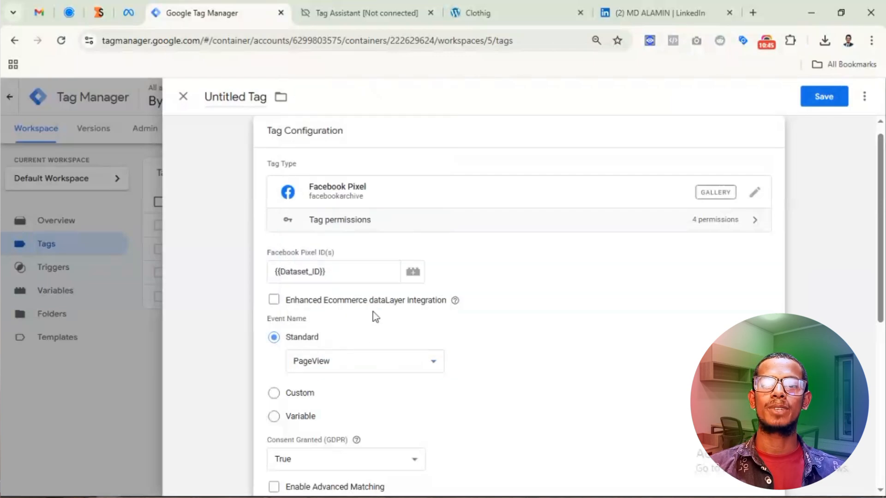
scroll(372, 312, "down", 3)
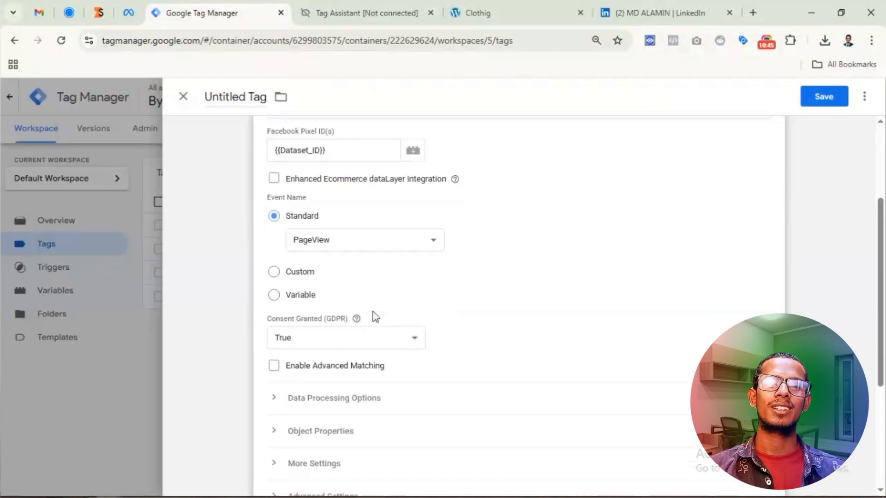
left_click(275, 265)
left_click(345, 258)
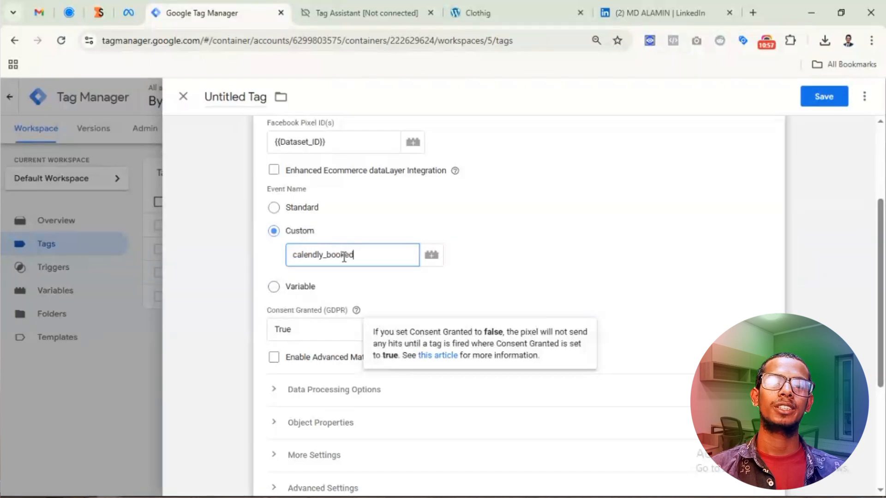
Enable Advanced Matching and add two rows to the Customer Information Data Parameters
scroll(351, 281, "down", 1)
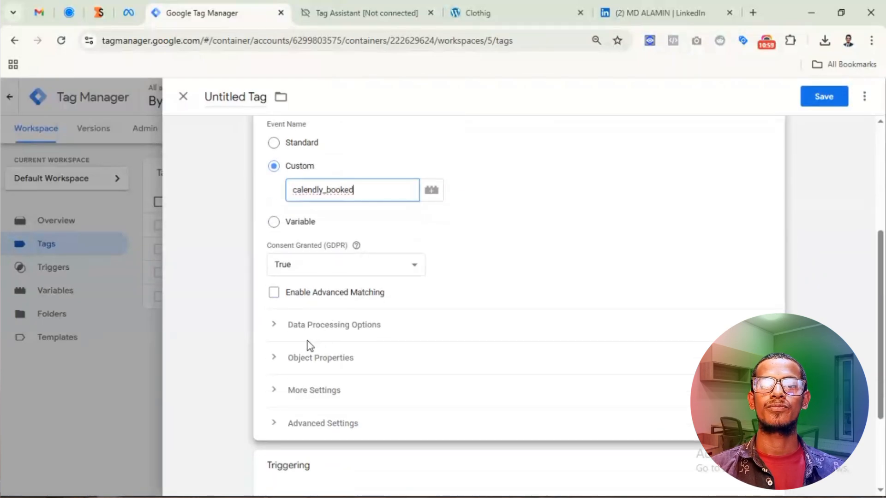
left_click(275, 293)
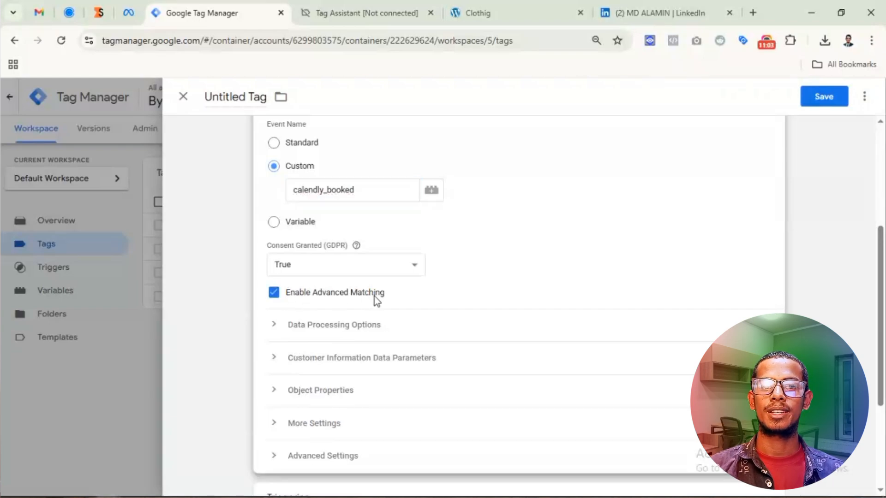
scroll(431, 302, "down", 1)
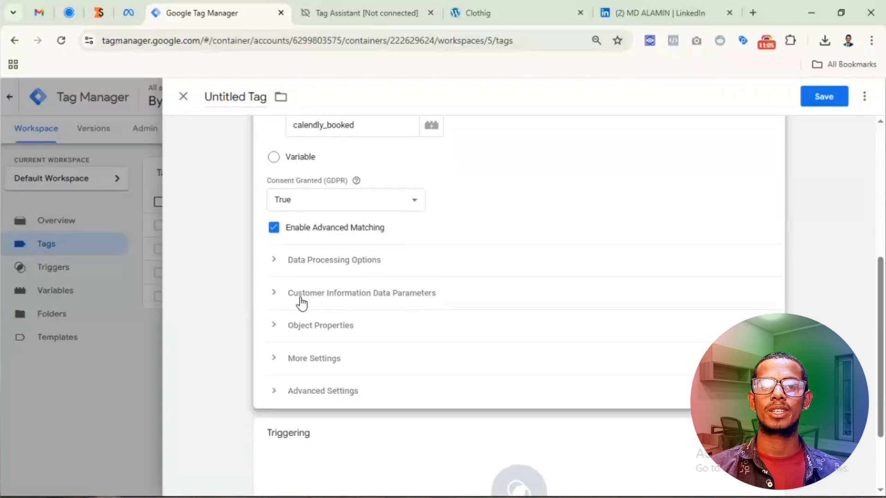
left_click(359, 302)
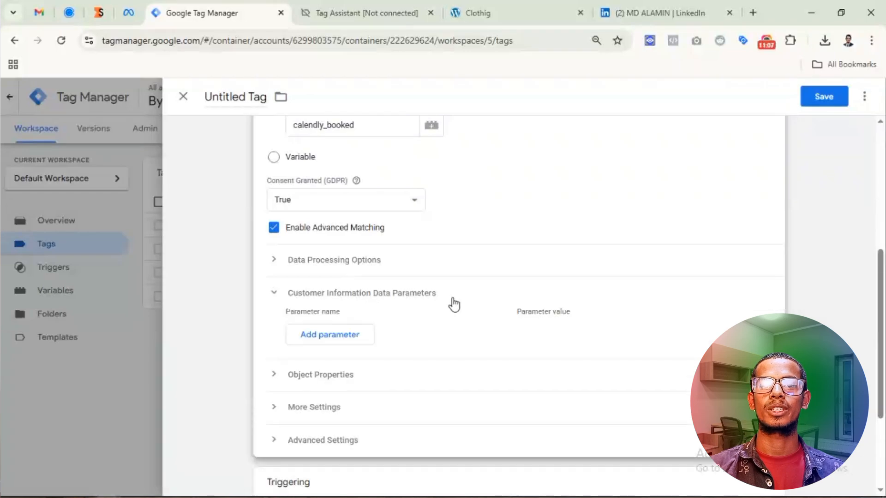
scroll(445, 304, "down", 1)
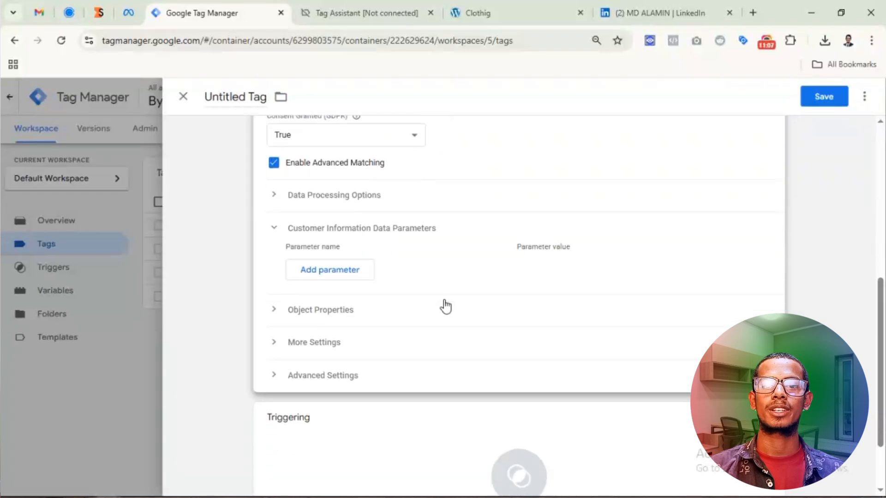
left_click(344, 283)
left_click(332, 298)
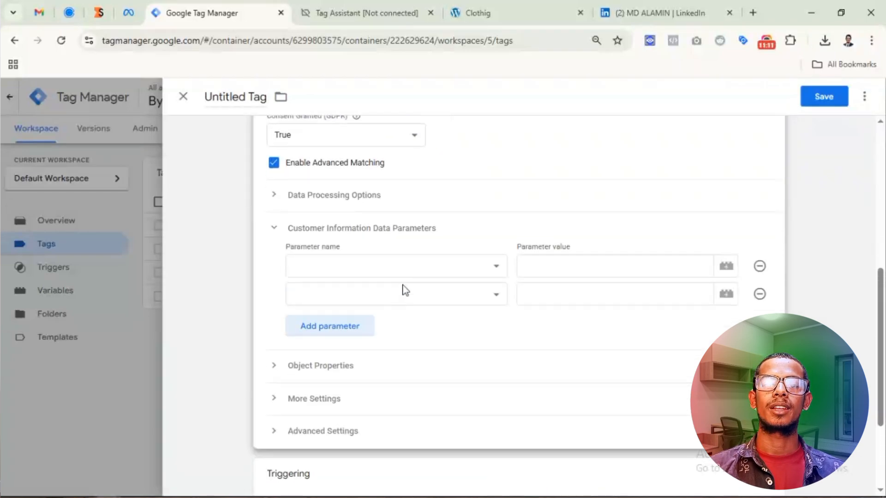
Set the first two customer information parameter names to Email and Phone, and add a third row
left_click(408, 273)
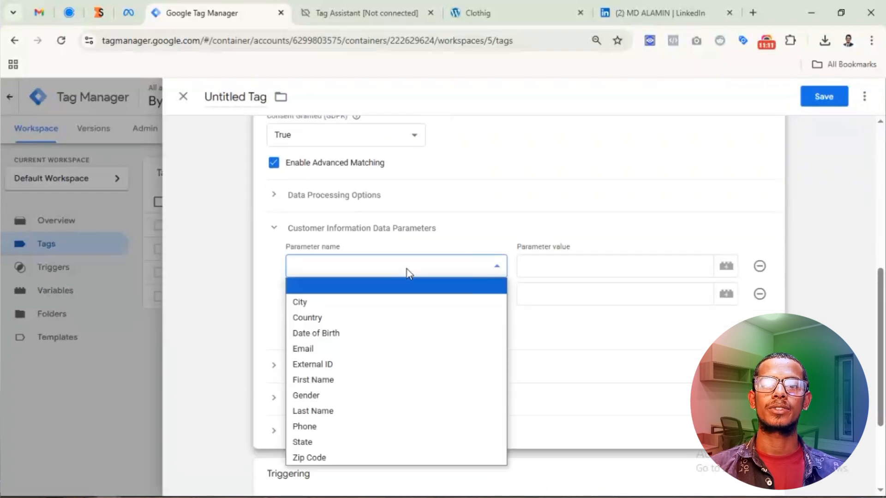
left_click(331, 349)
left_click(411, 304)
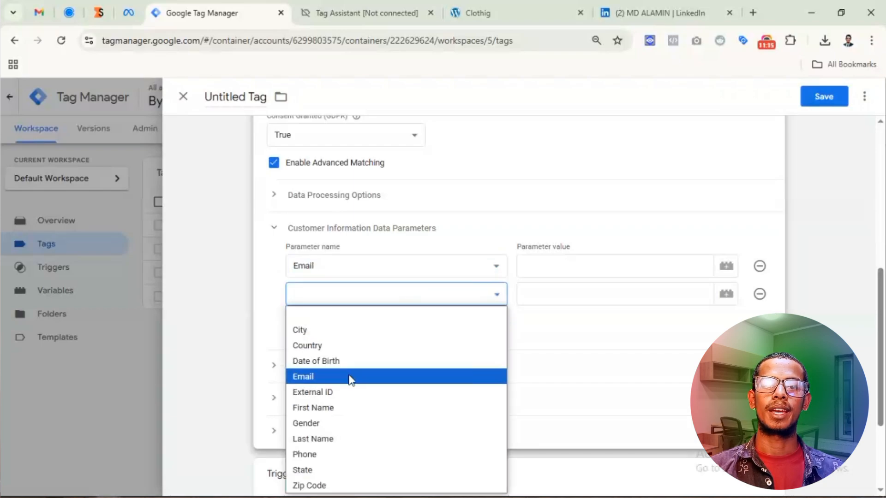
left_click(332, 454)
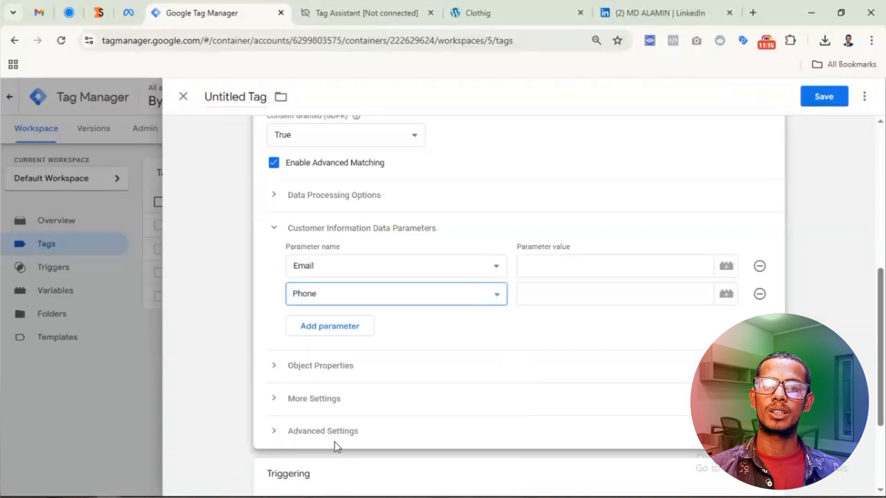
left_click(343, 331)
left_click(356, 325)
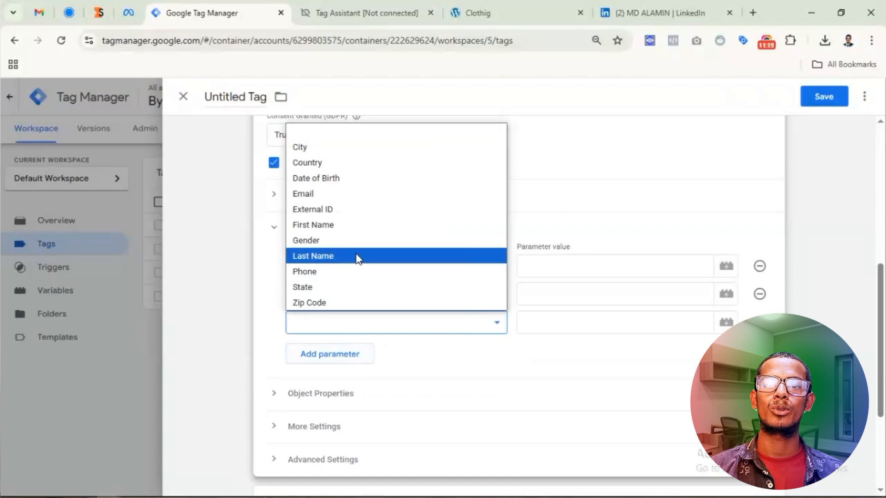
On the Clothig site, choose the June 20, 6:30pm Calendly slot to examine the booking form's fields, and return to the tag in Google Tag Manager
left_click(506, 19)
scroll(363, 232, "down", 20)
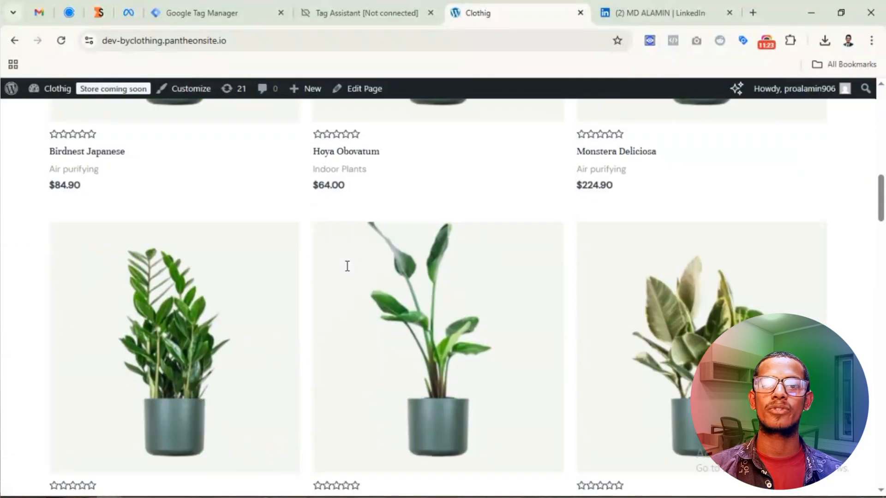
scroll(346, 269, "down", 5)
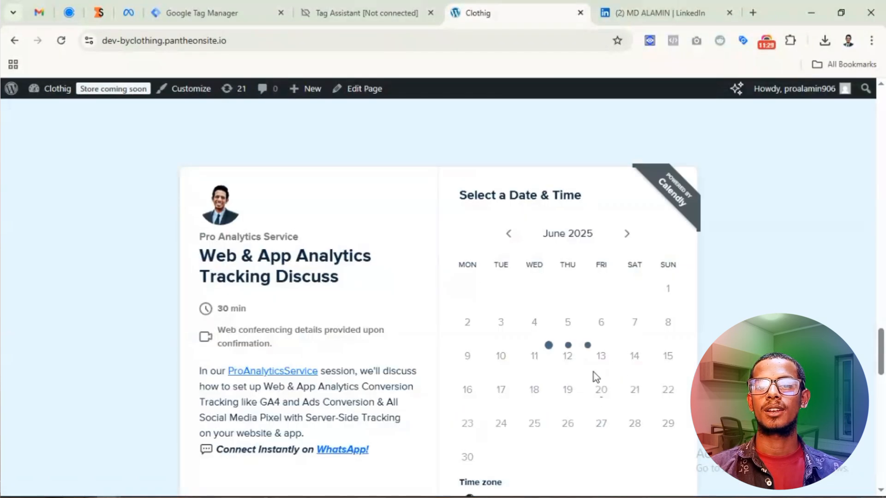
left_click(602, 394)
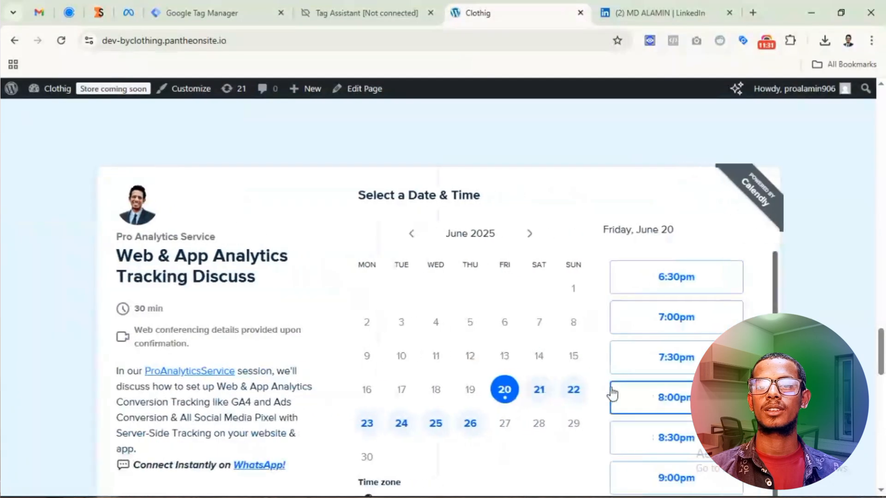
left_click(670, 291)
left_click(699, 278)
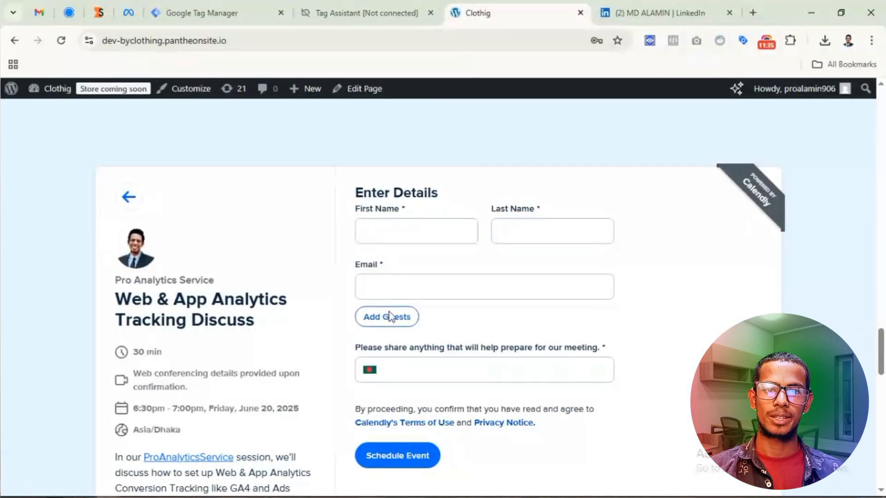
left_click(225, 16)
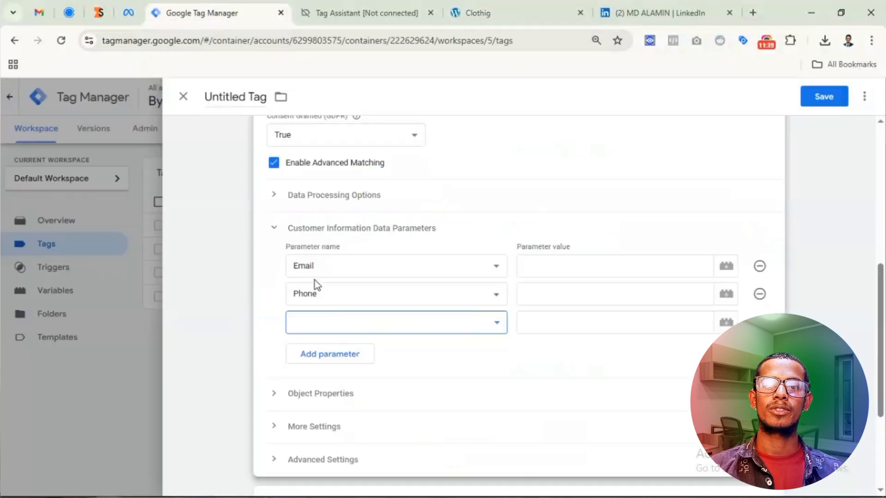
Add First Name, Last Name and External ID as the remaining customer information parameter names
left_click(319, 325)
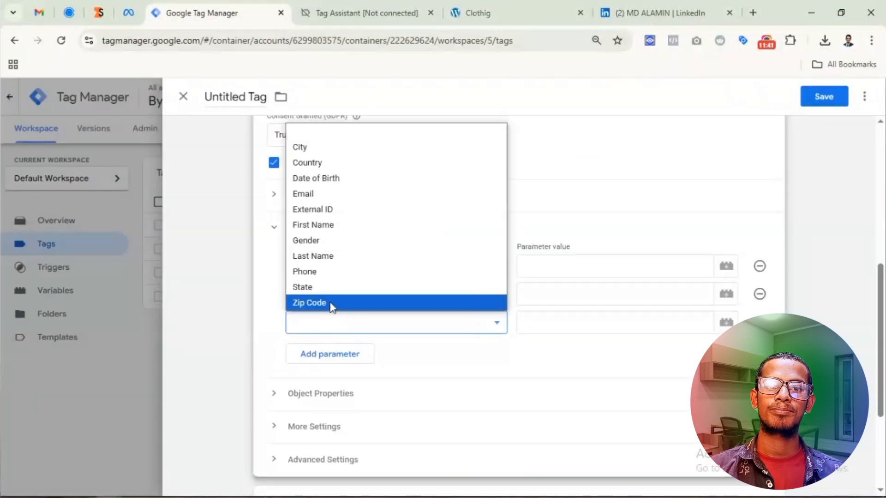
left_click(342, 225)
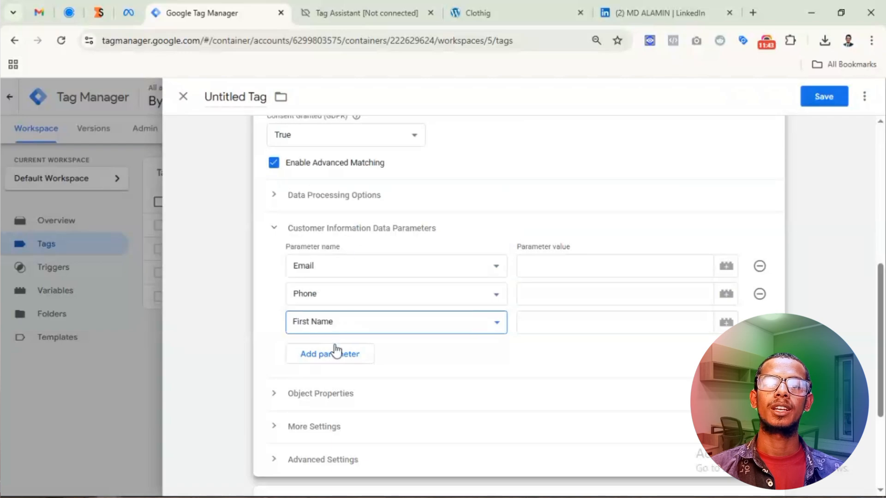
left_click(332, 353)
left_click(335, 350)
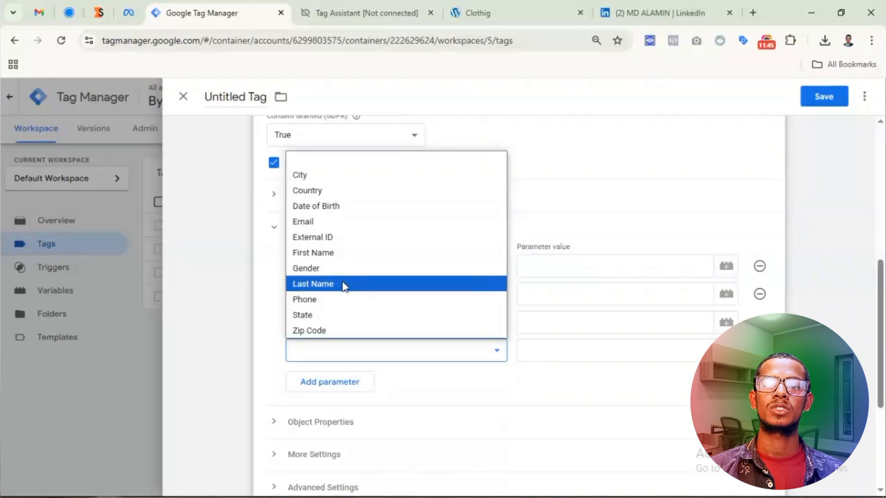
left_click(341, 284)
left_click(334, 383)
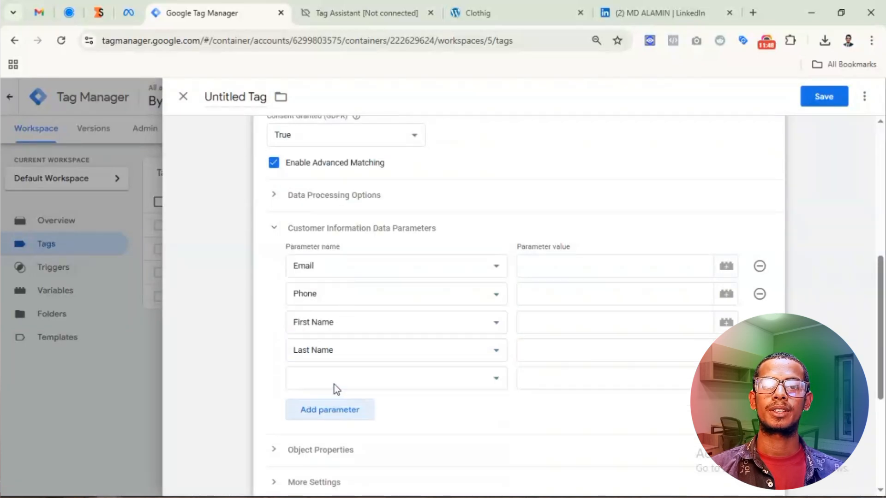
left_click(334, 385)
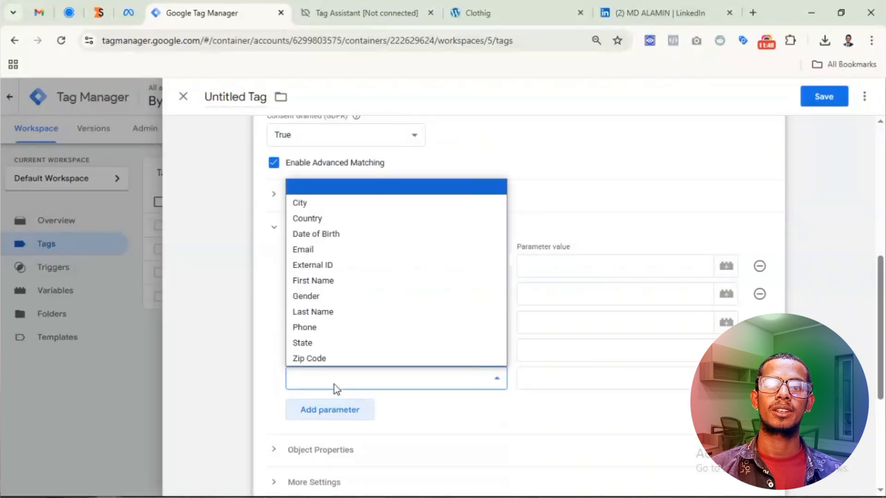
left_click(341, 268)
Set the Email parameter's value to the {{email}} variable
left_click(621, 263)
type("{{")
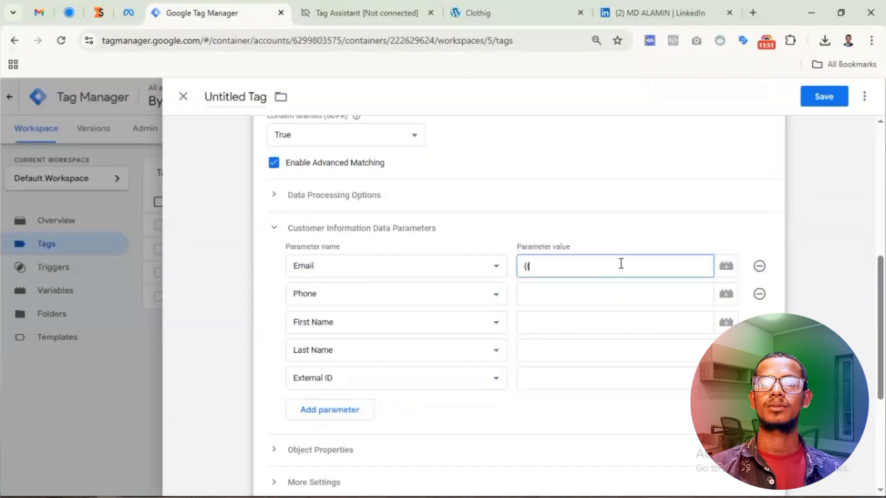
type("ema")
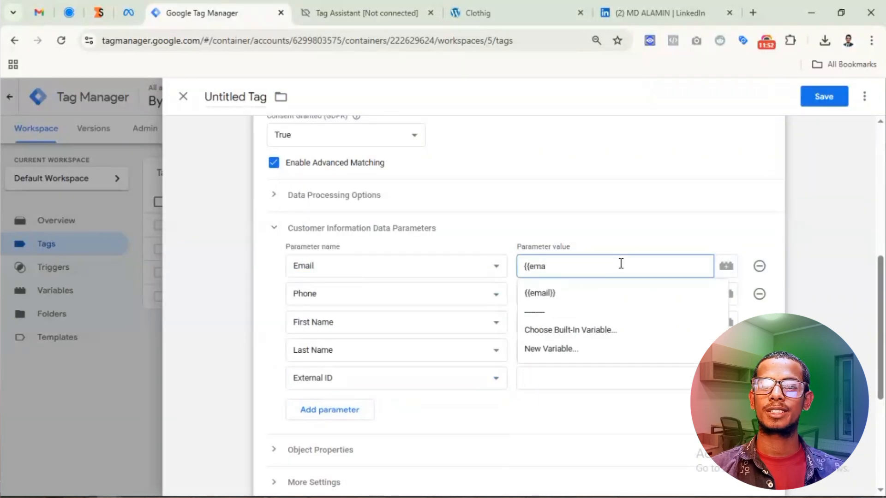
left_click(580, 293)
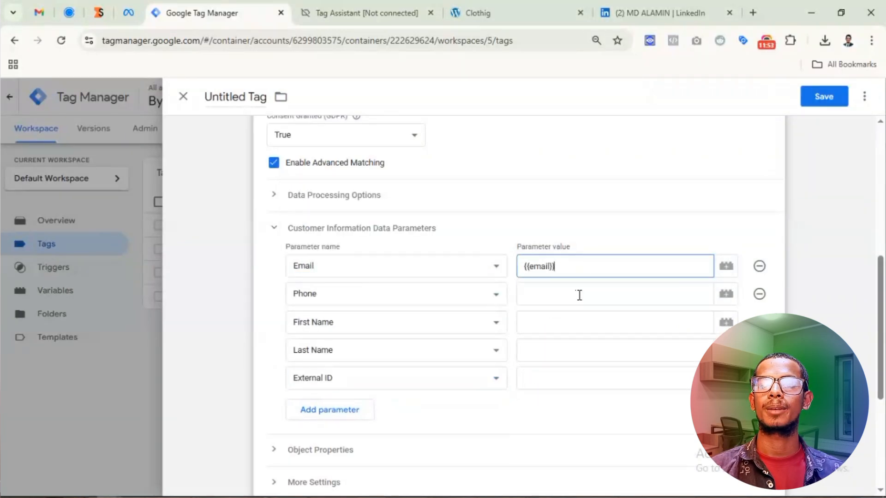
In Tag Assistant, examine the first_name, last_name and answer keys in the calendly_booked data layer push, and return to the tag in Google Tag Manager
left_click(327, 14)
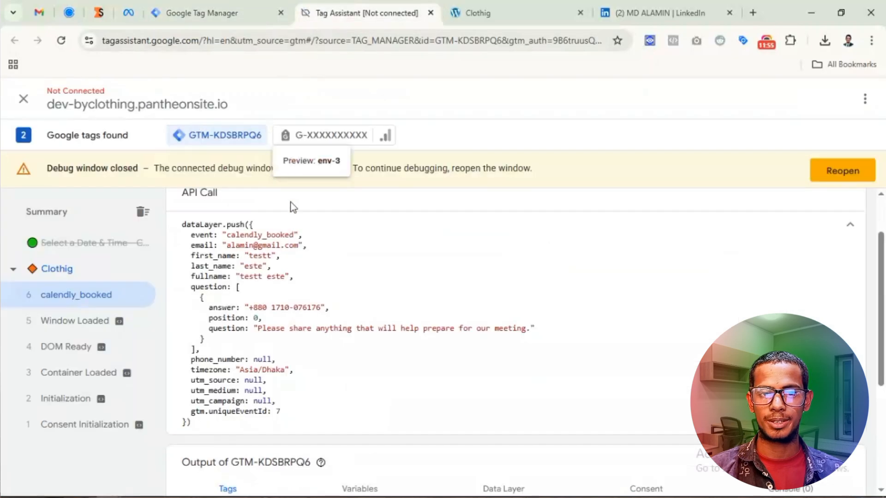
double_click(207, 258)
double_click(209, 268)
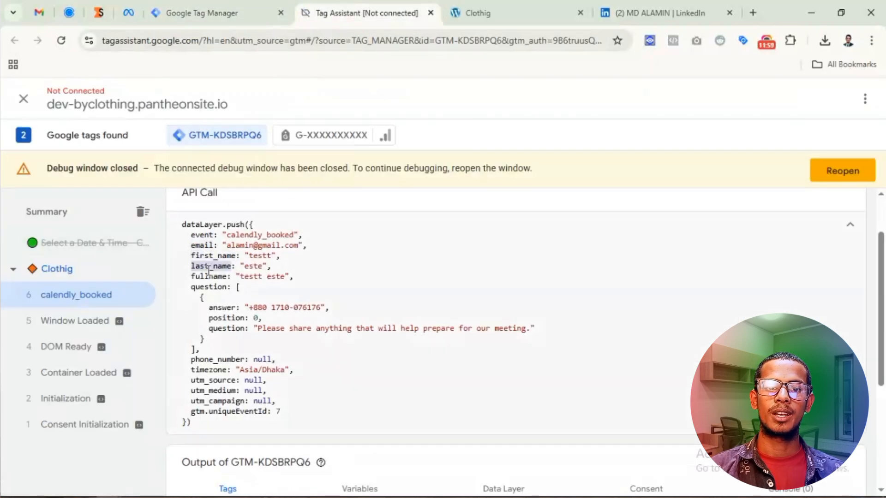
double_click(224, 307)
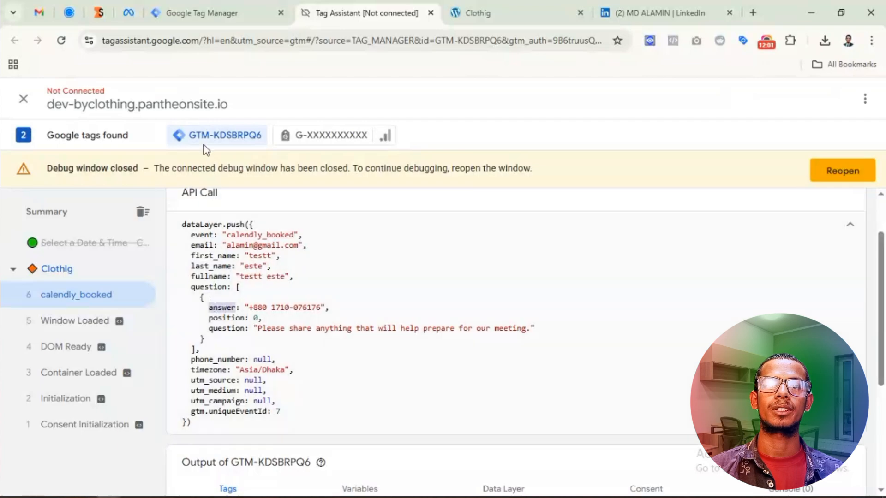
left_click(189, 18)
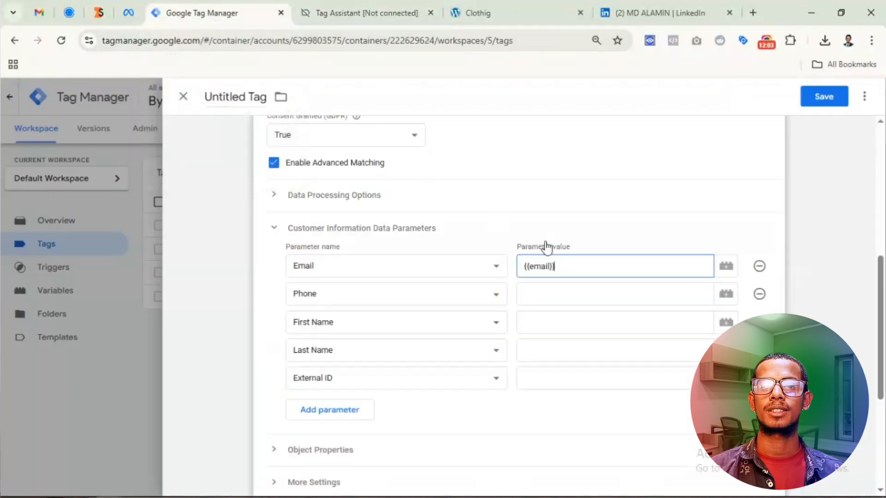
Set the Phone parameter's value to the {{phone}} variable
left_click(583, 301)
type("{{")
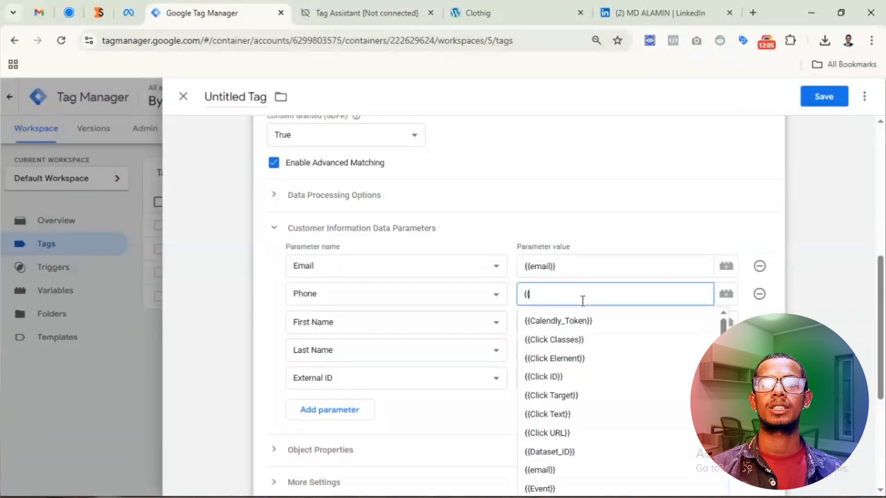
type("pho")
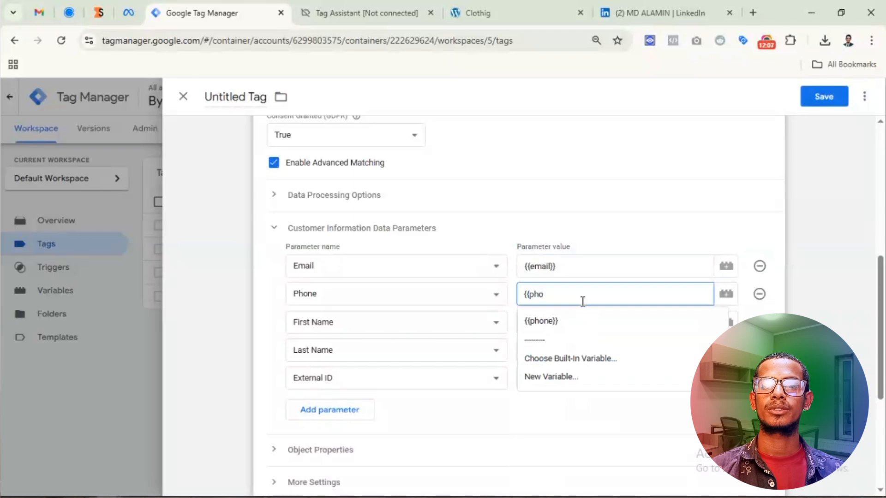
left_click(575, 327)
Set the First Name parameter's value to {{first_name}} and the Last Name parameter's value to {{last_name}}
left_click(578, 322)
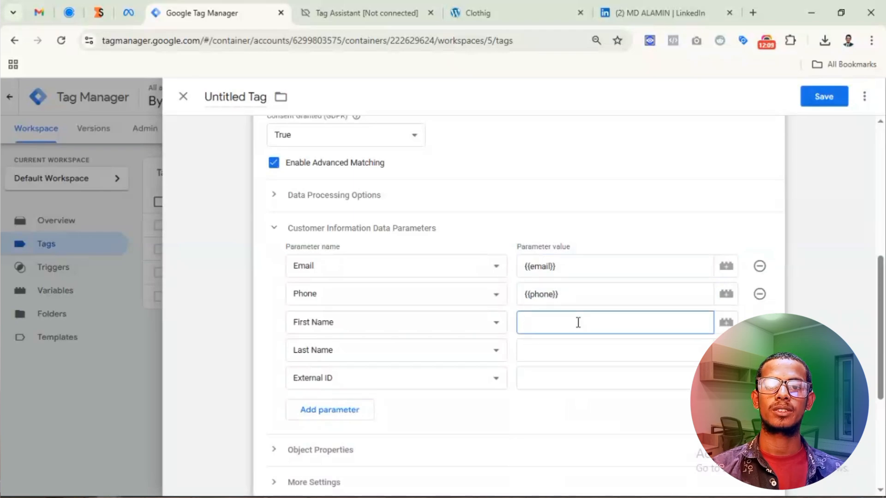
type("{{fi")
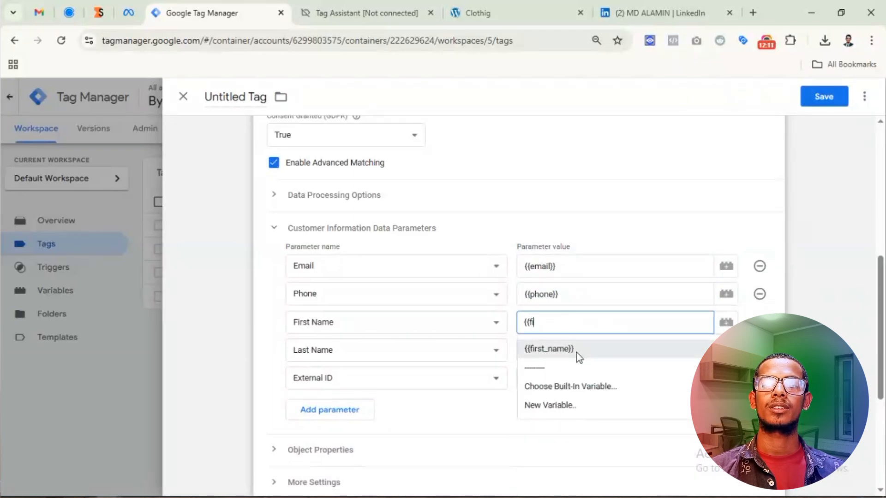
left_click(577, 351)
left_click(577, 358)
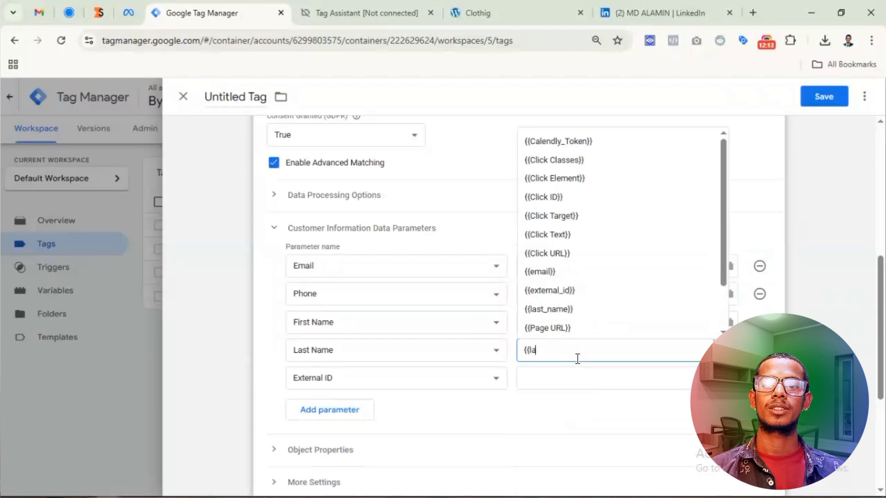
type("la")
left_click(567, 395)
Set the External ID parameter's value to the {{external_id}} variable
left_click(571, 377)
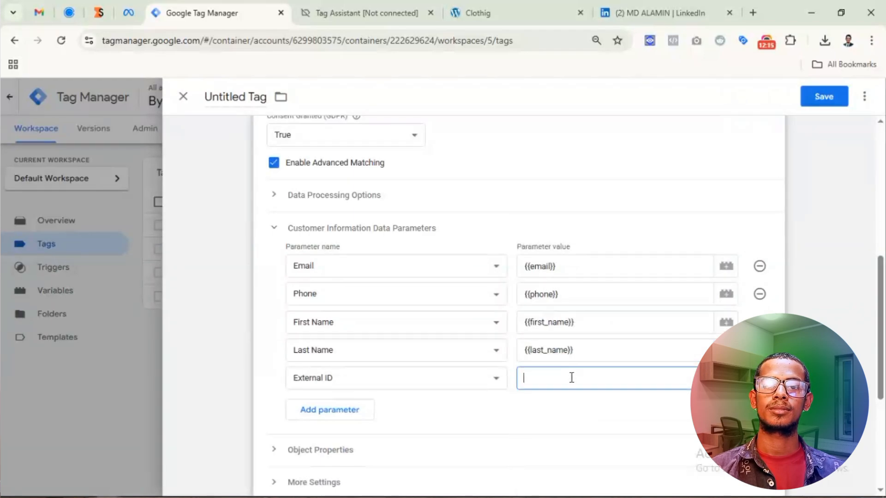
type("{{")
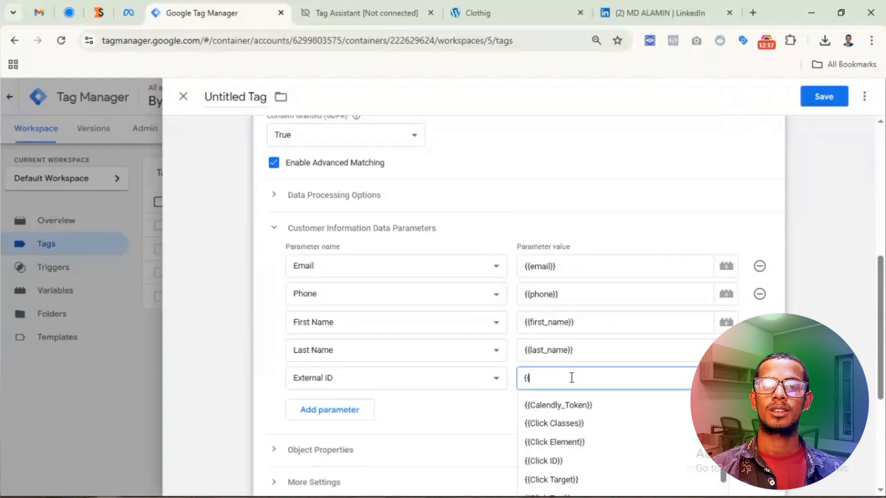
type("ex")
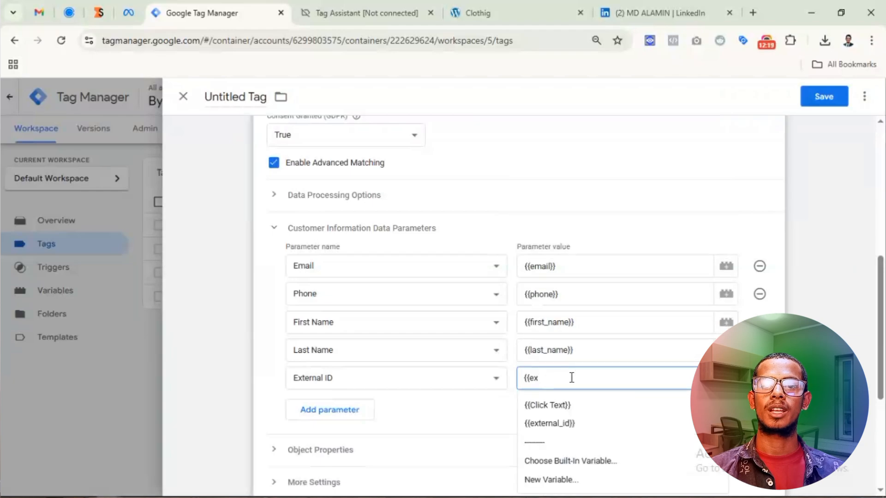
left_click(567, 425)
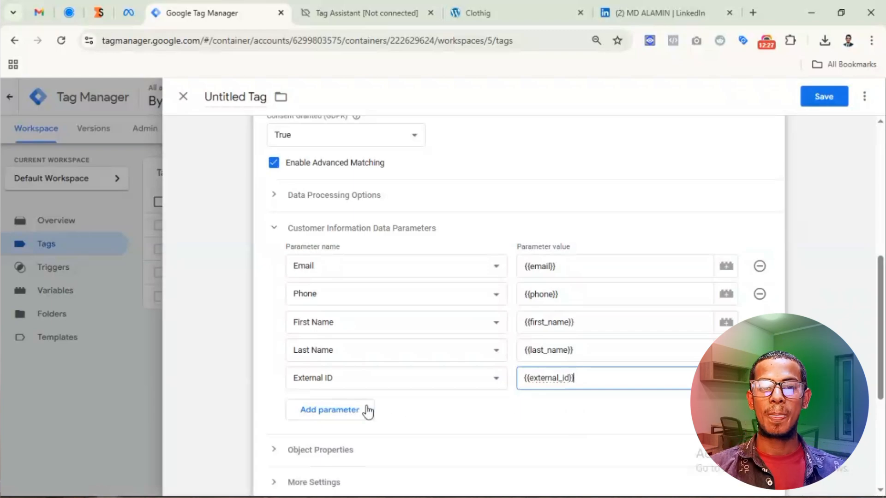
Expand the tag's additional settings and set its Event ID to the {{Event_ID}} variable
scroll(417, 318, "down", 3)
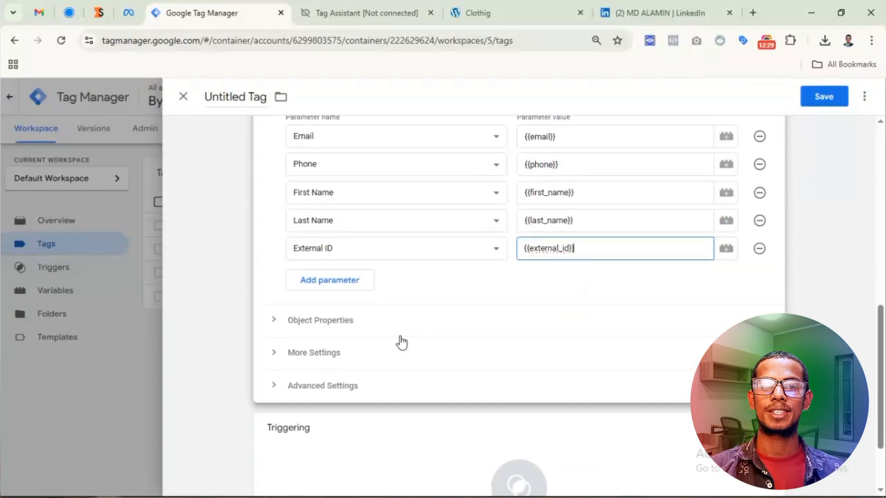
left_click(376, 354)
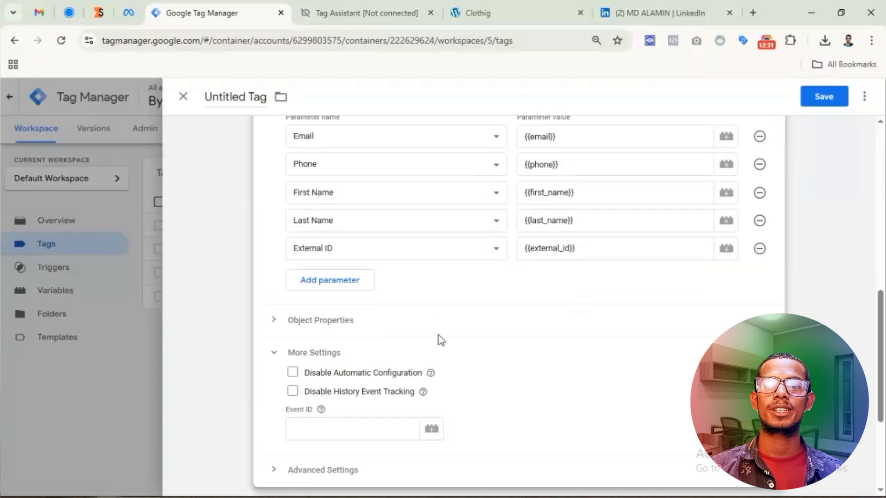
scroll(439, 339, "down", 3)
left_click(347, 302)
type("{{")
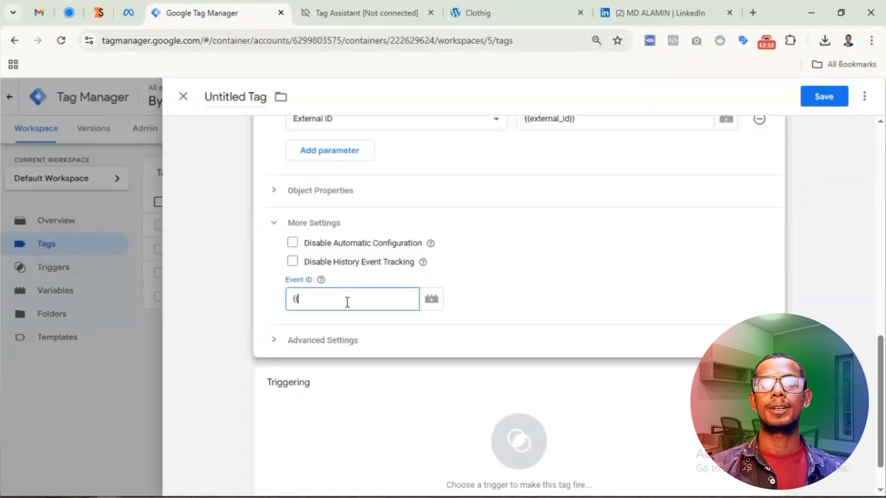
type("eve")
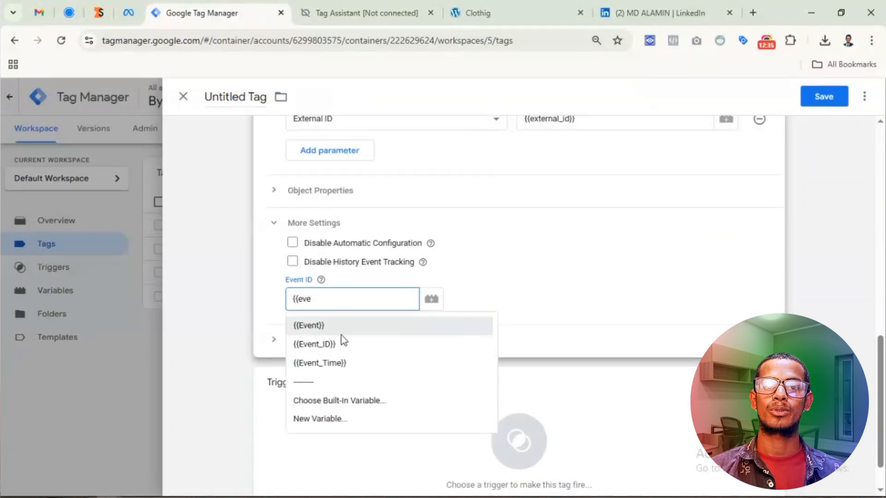
left_click(341, 346)
Compare the calendly_booked trigger's event name with the event in Tag Assistant, and assign calendly_booked as the tag's firing trigger
scroll(387, 341, "down", 1)
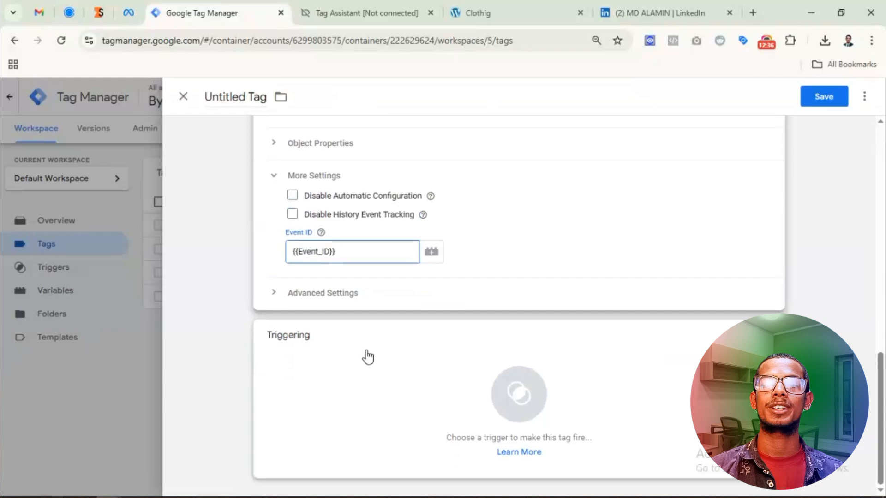
left_click(343, 362)
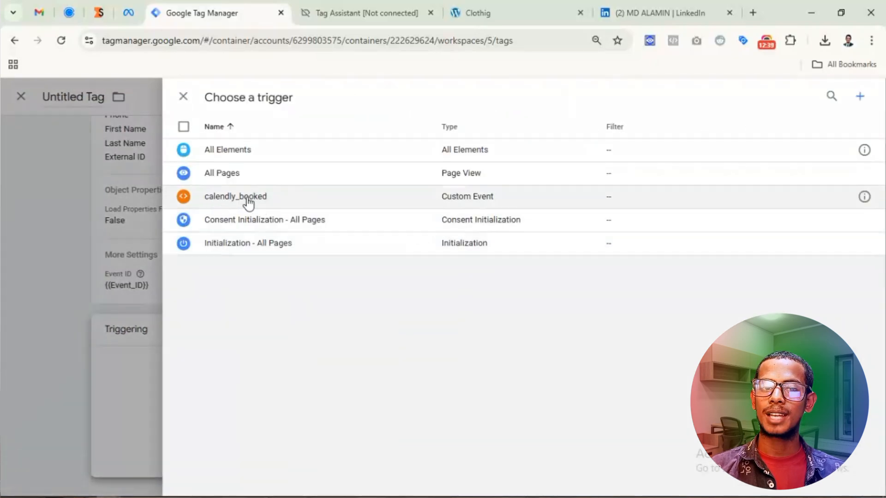
left_click(859, 197)
left_click(366, 18)
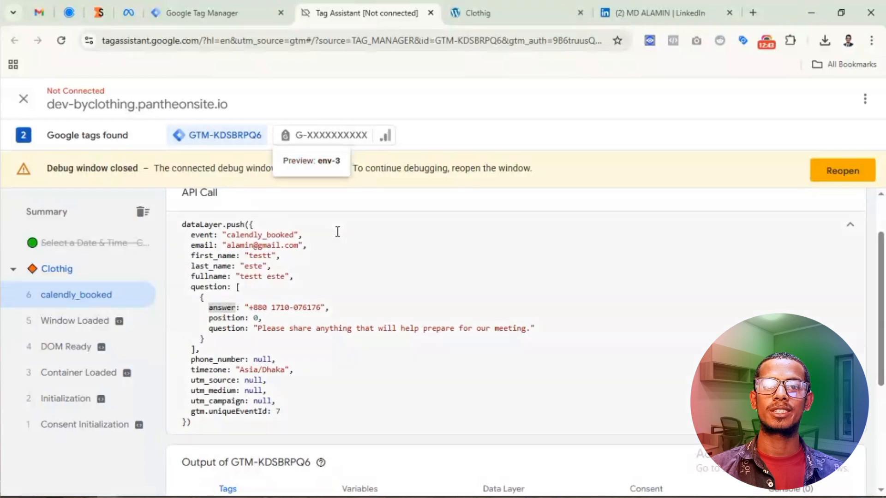
double_click(266, 234)
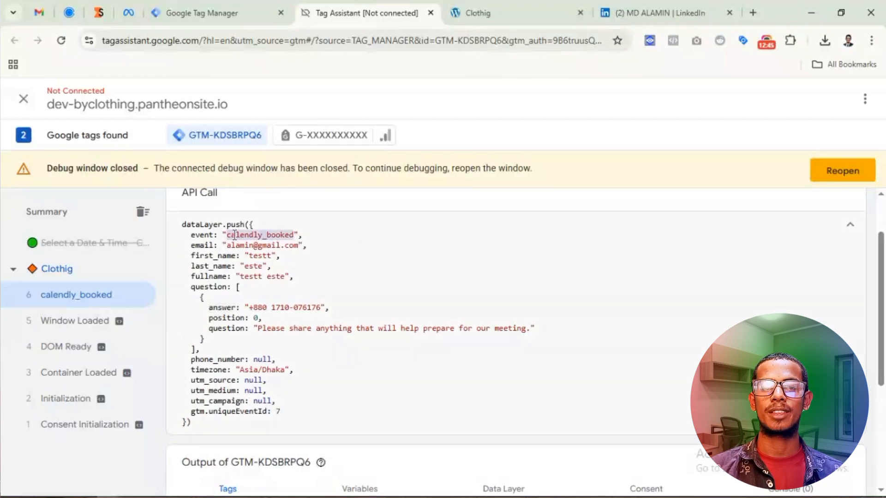
left_click(202, 13)
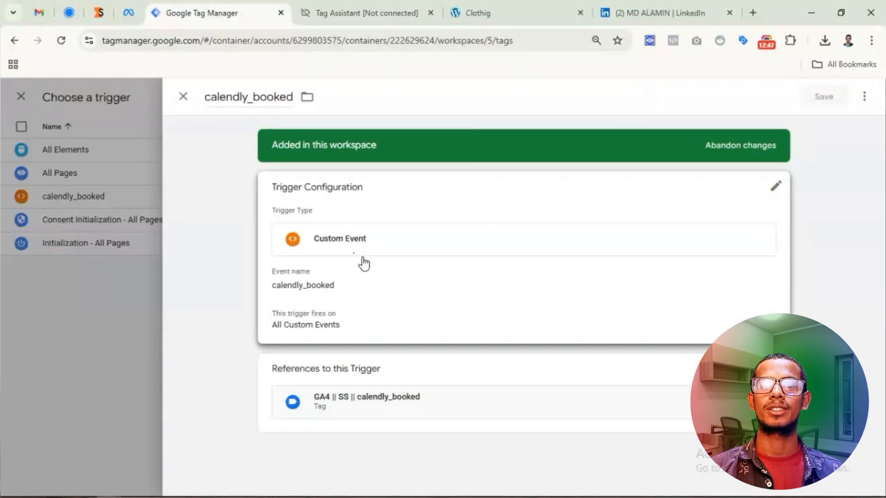
left_click(110, 256)
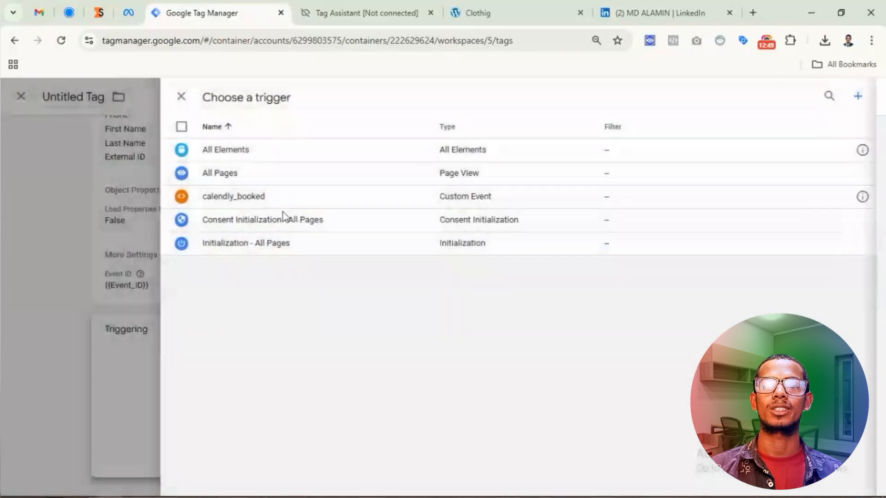
left_click(281, 198)
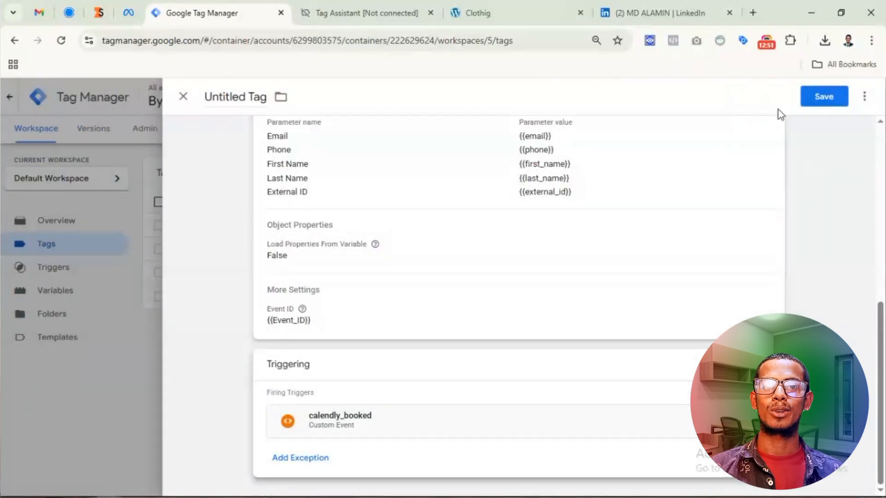
Name the tag "FB || BS || calendly_booked" and save it
triple_click(245, 92)
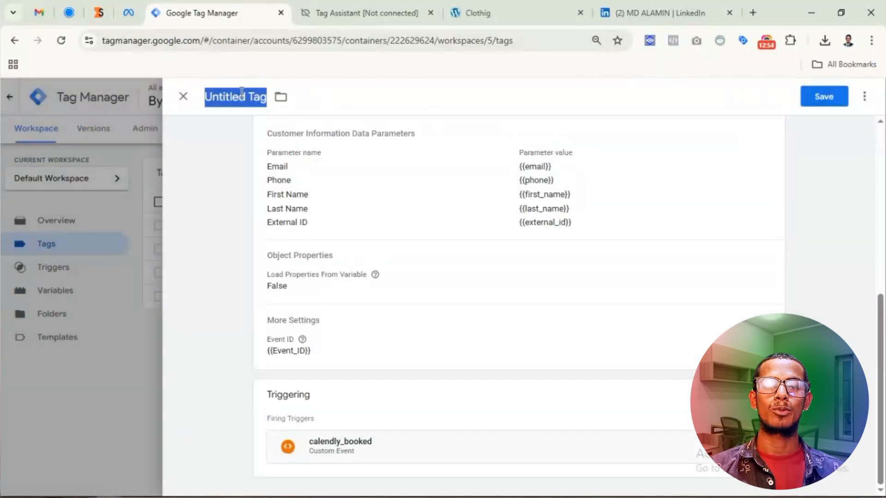
type("FB")
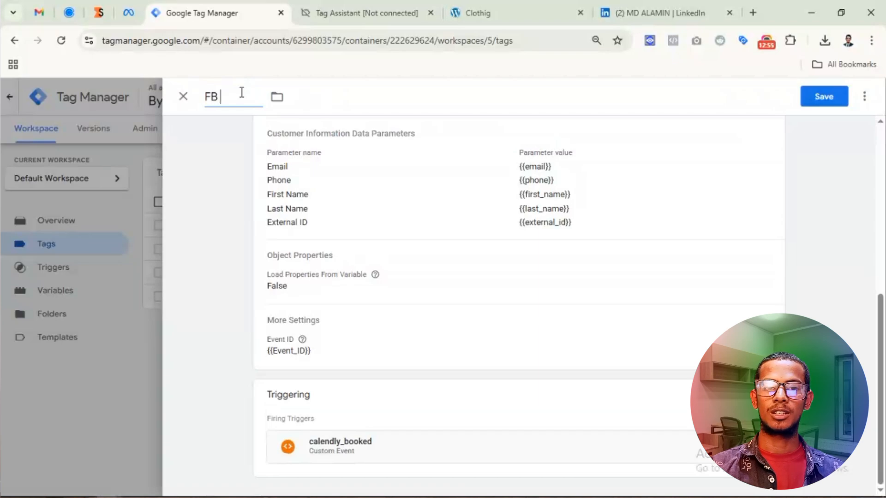
type(" || BS")
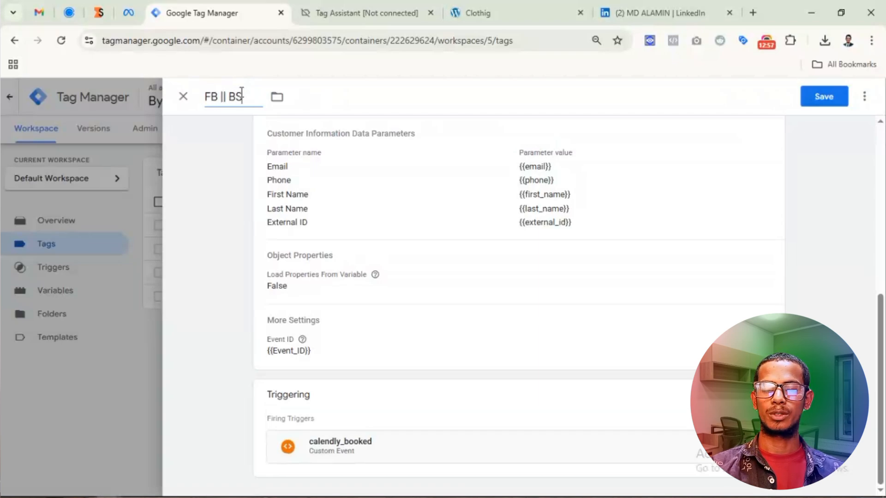
type(" || ")
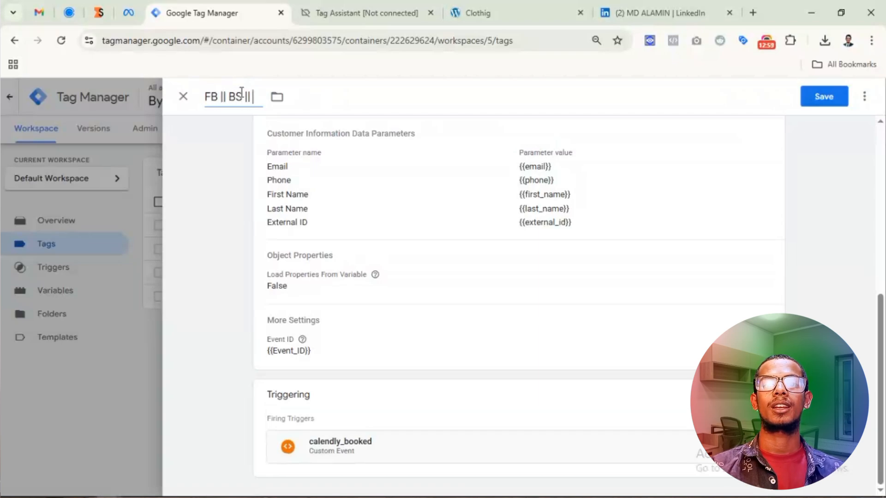
type("Ca")
key("BackSpace")
key("BackSpace")
type("ca")
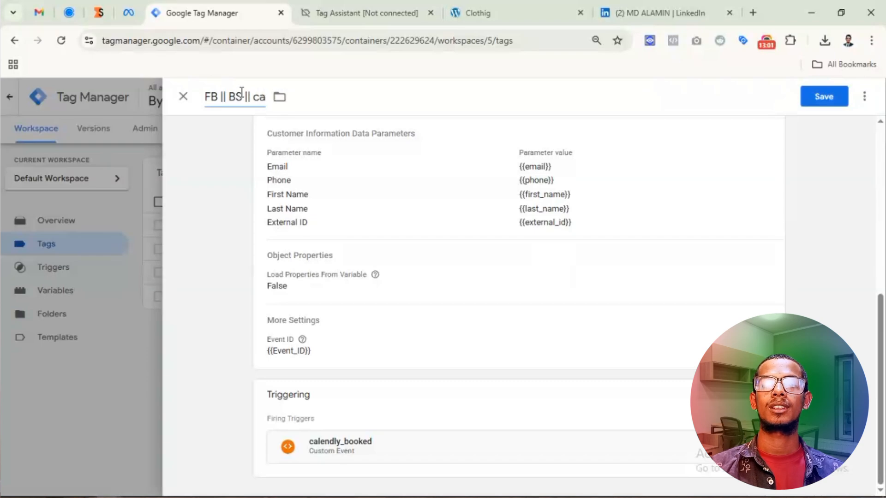
type("lendl")
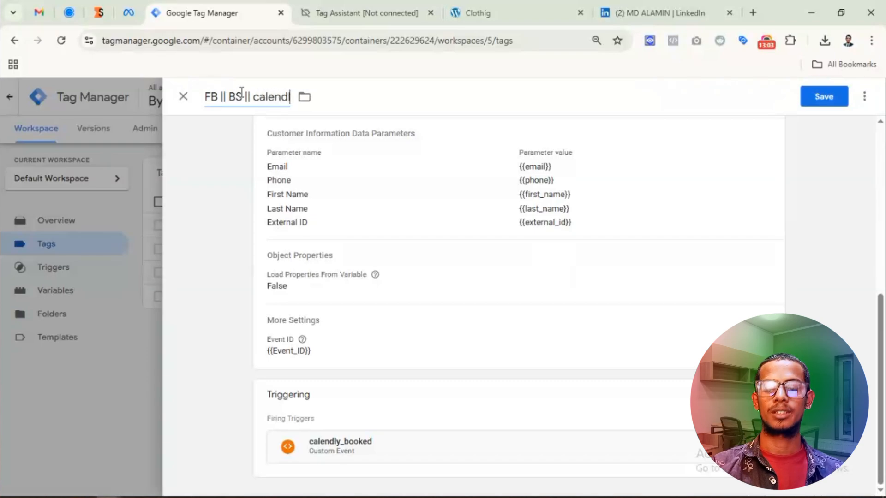
type("y_booked")
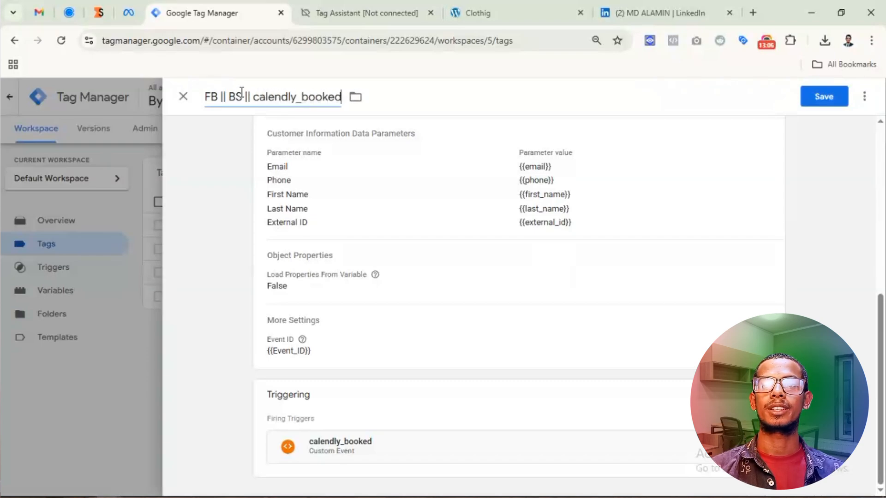
left_click(821, 96)
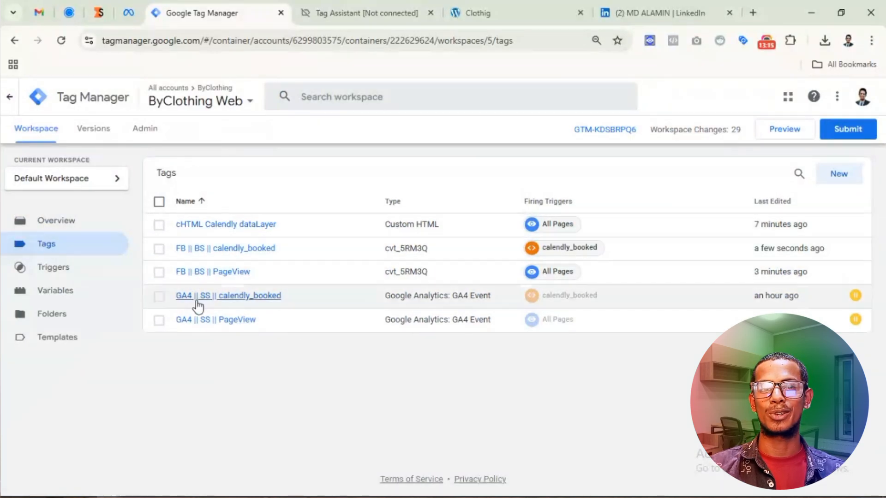
Switch to Meta Events Manager, open the byclothing Store dataset's test events, and return to the tag list in Google Tag Manager
left_click(129, 13)
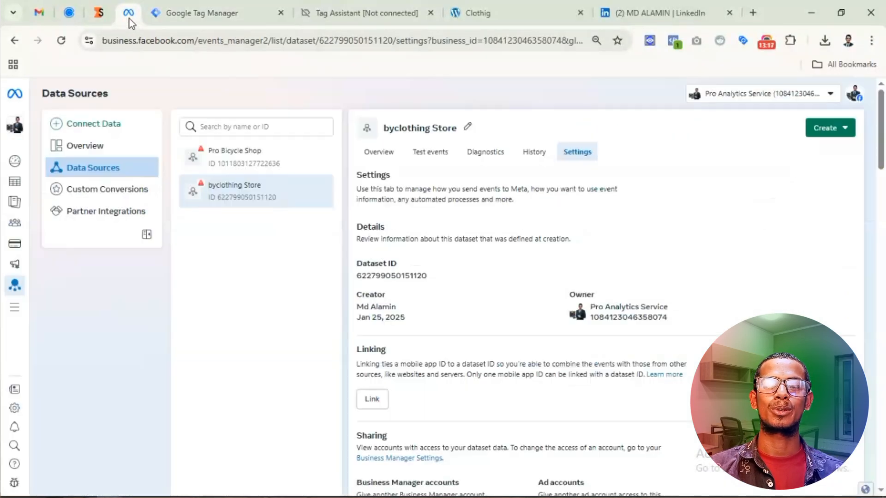
left_click(424, 156)
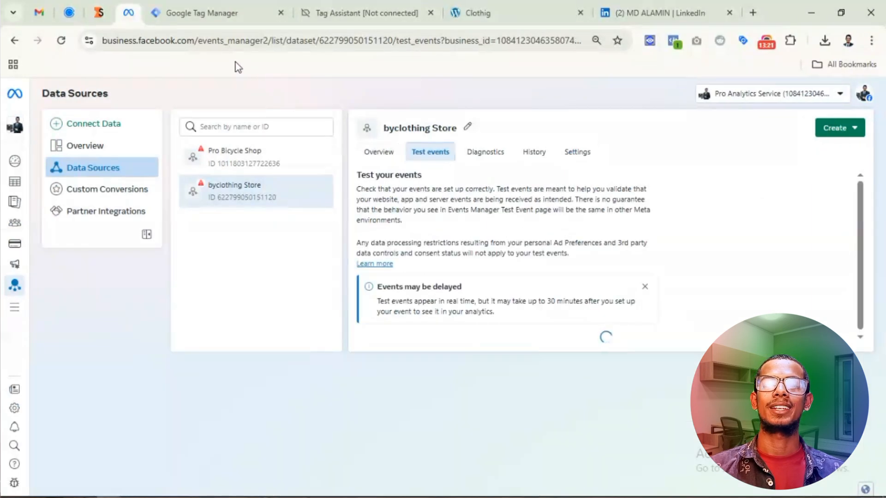
left_click(212, 15)
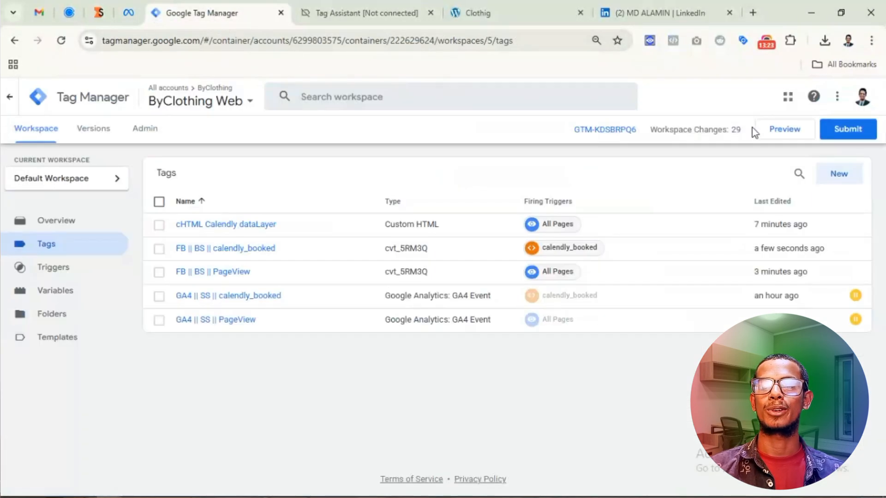
Start previewing the ByClothing Web container and close the old Clothig site tab and the LinkedIn tab
left_click(784, 138)
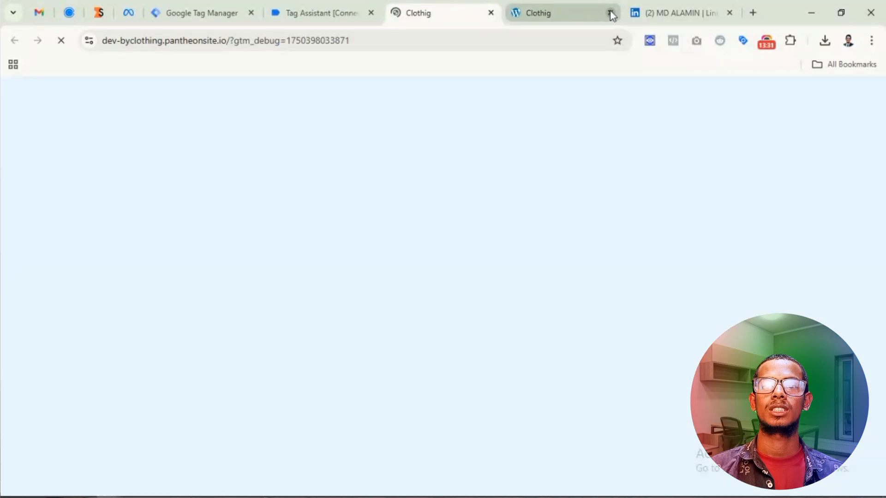
left_click(610, 12)
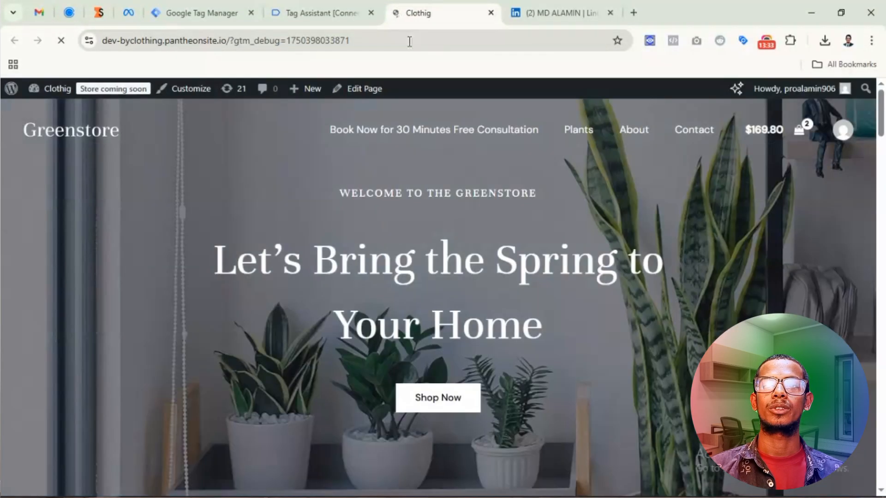
left_click(609, 13)
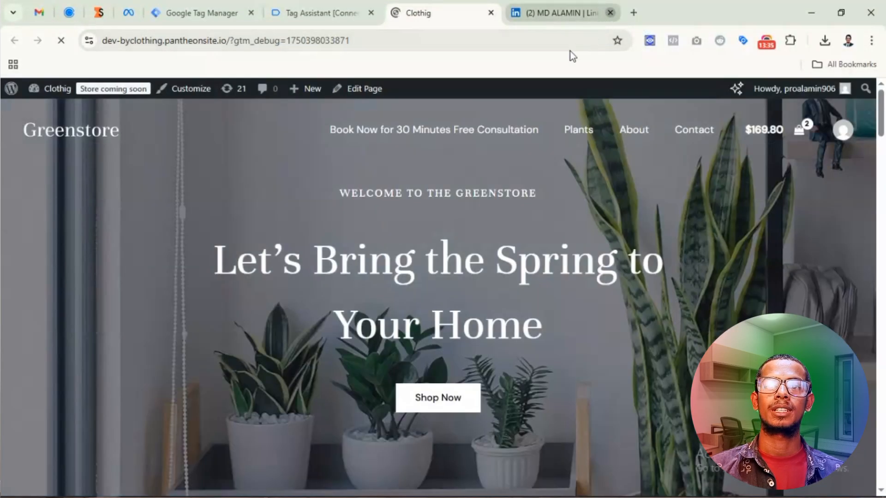
On the previewed site's free consultation booking calendar, choose Friday, June 20 at 6:30pm and proceed to the details form
scroll(438, 199, "down", 1)
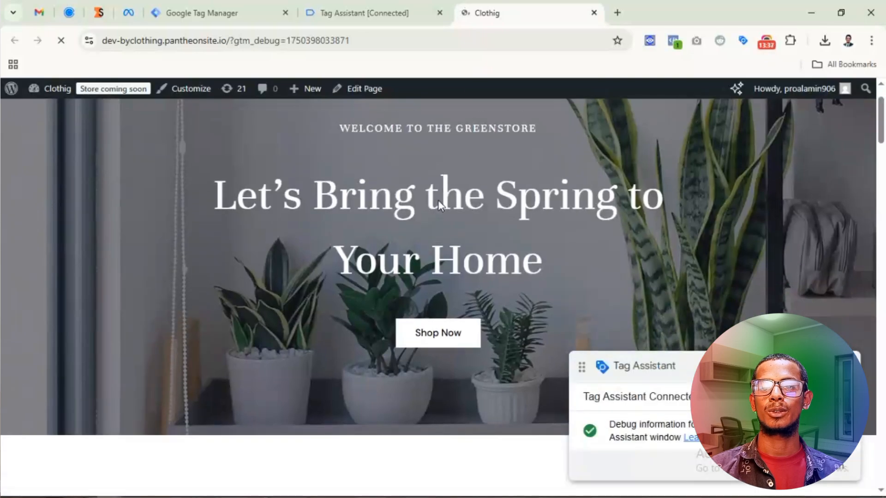
scroll(372, 234, "down", 15)
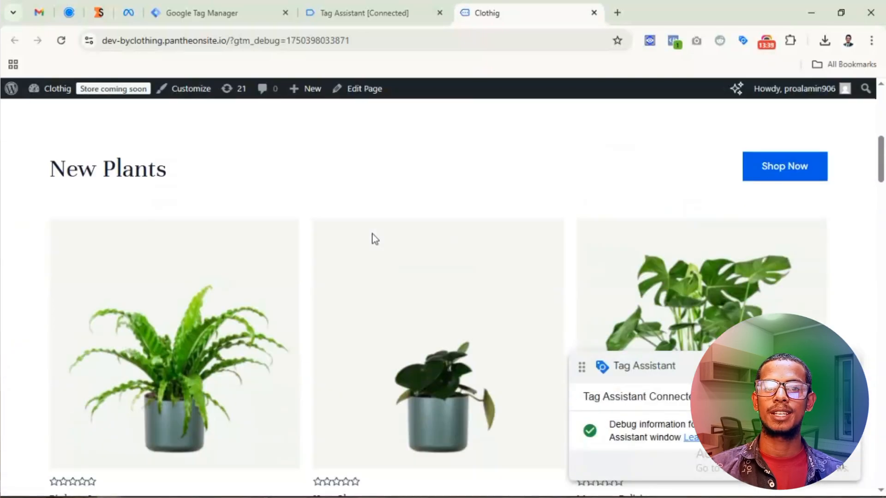
scroll(372, 234, "down", 12)
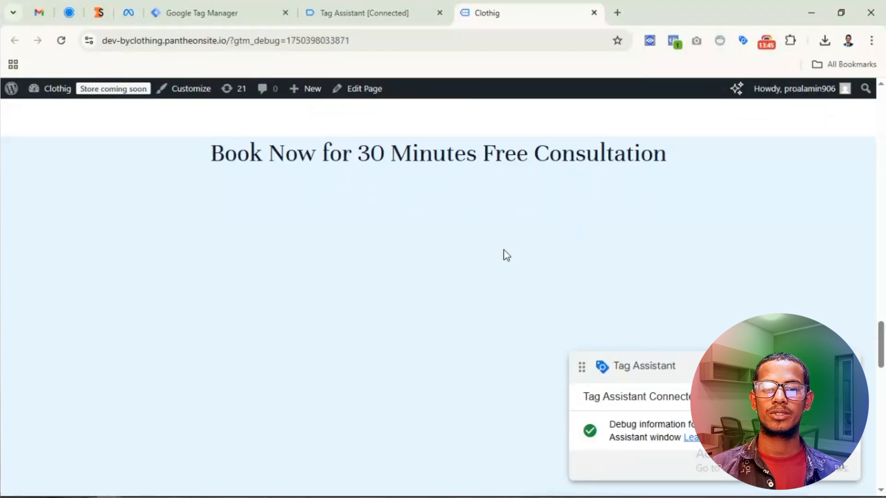
scroll(494, 270, "down", 1)
scroll(494, 270, "down", 2)
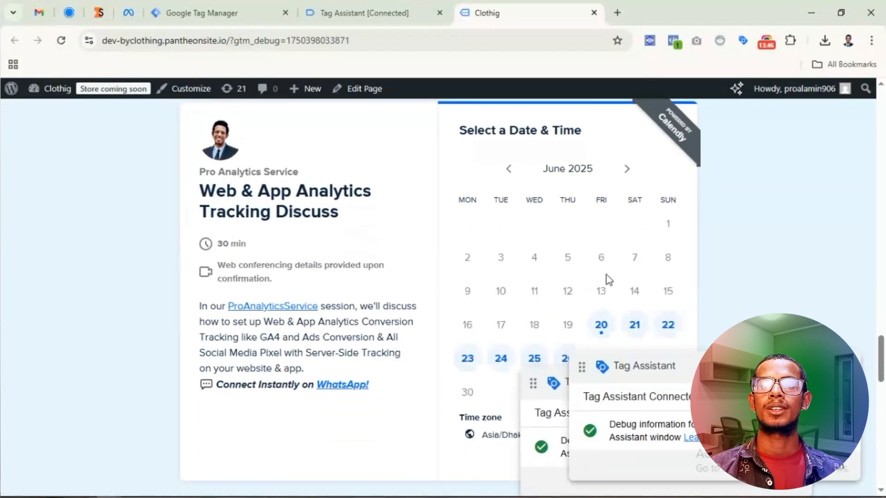
left_click(602, 325)
left_click(660, 216)
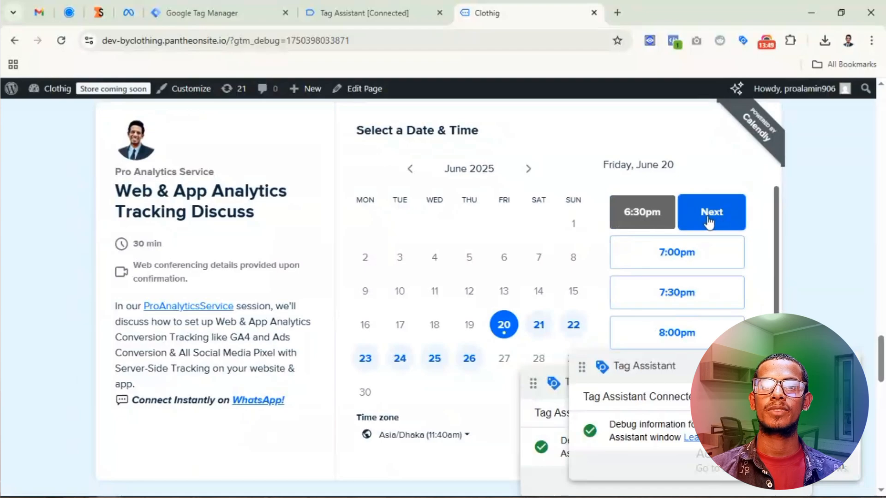
left_click(708, 223)
Fill in the booking form's name, email and phone number from the saved details and schedule the event
left_click(423, 233)
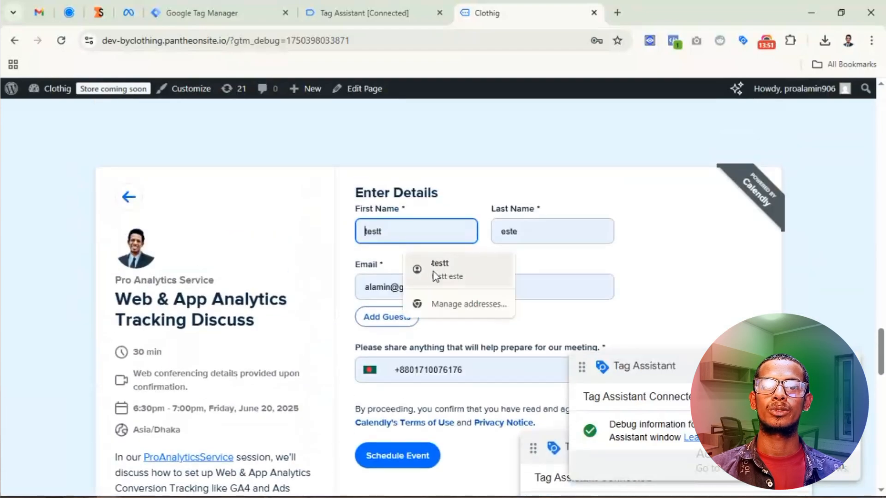
left_click(434, 272)
scroll(516, 276, "down", 3)
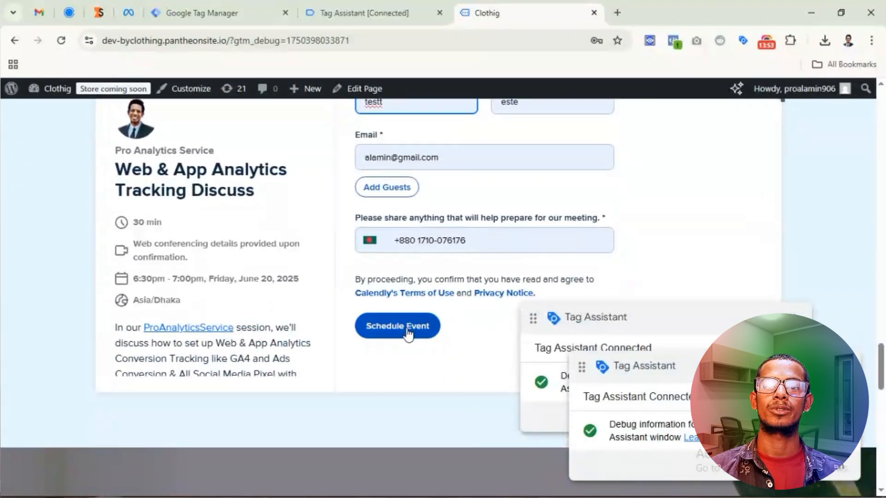
left_click(408, 331)
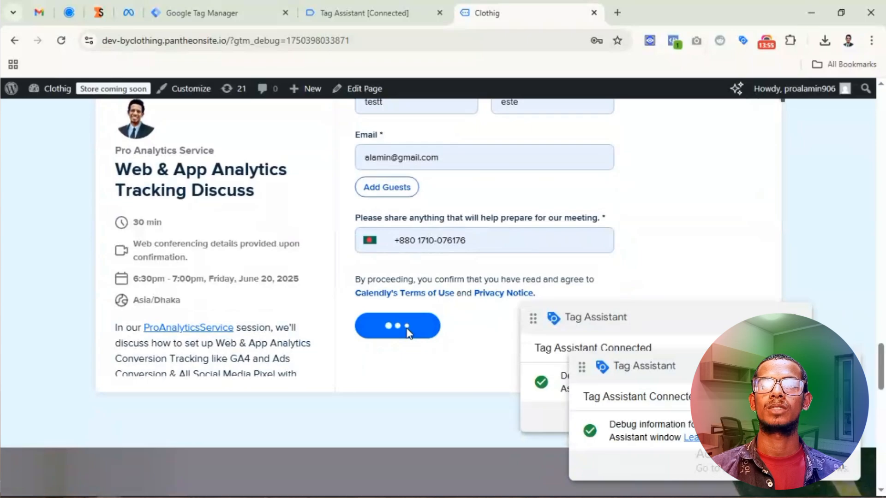
Examine the calendly_booked event's details in Meta Pixel Helper and in the byclothing Store test events of Meta Events Manager
left_click(673, 41)
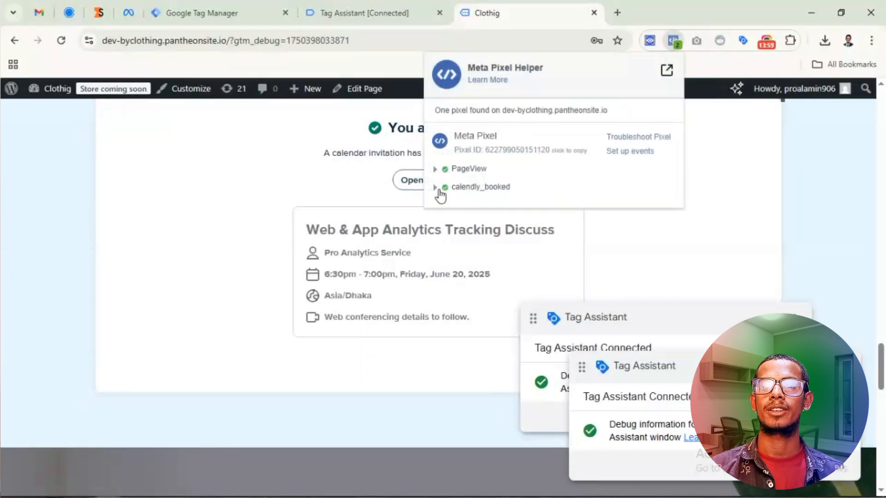
left_click(438, 189)
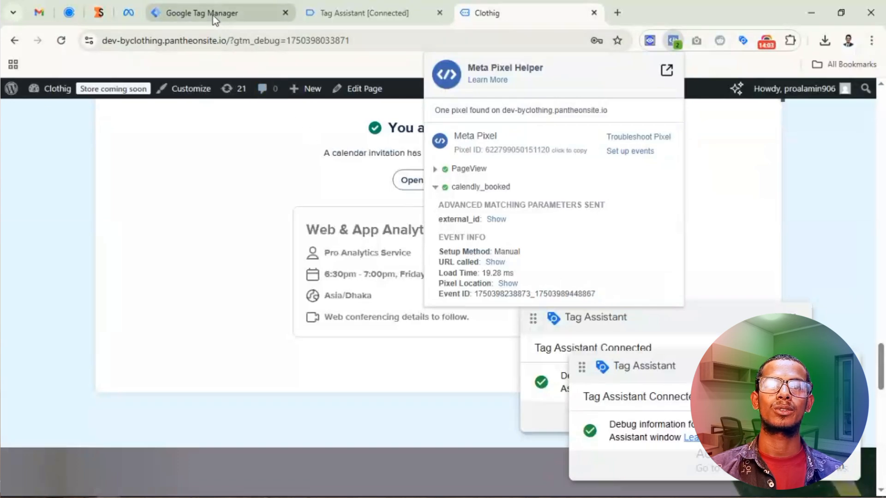
left_click(127, 14)
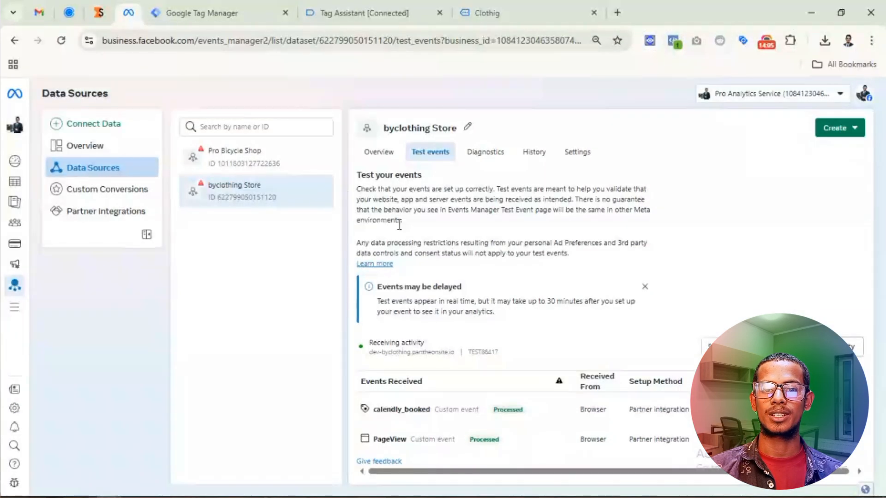
left_click(417, 412)
scroll(607, 404, "down", 1)
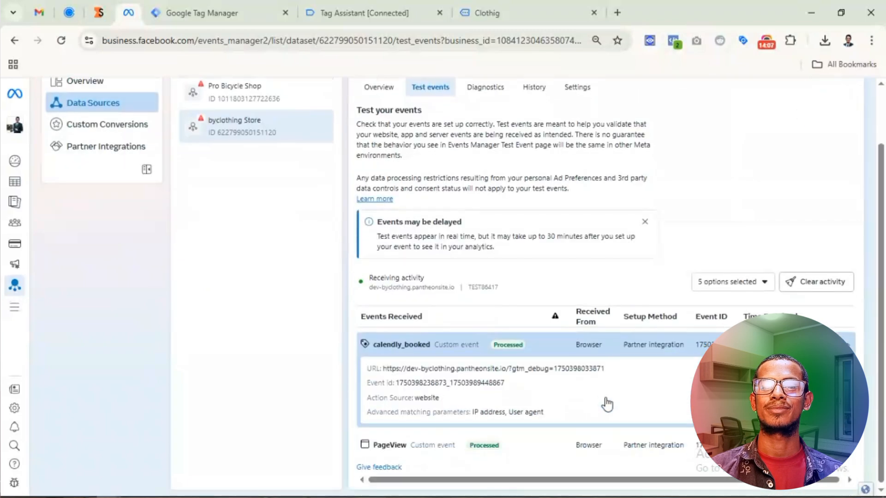
triple_click(494, 387)
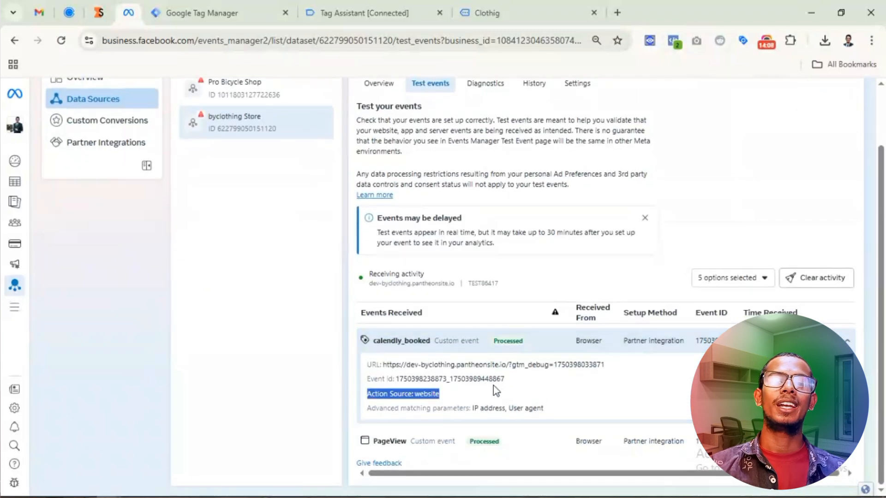
left_click(533, 378)
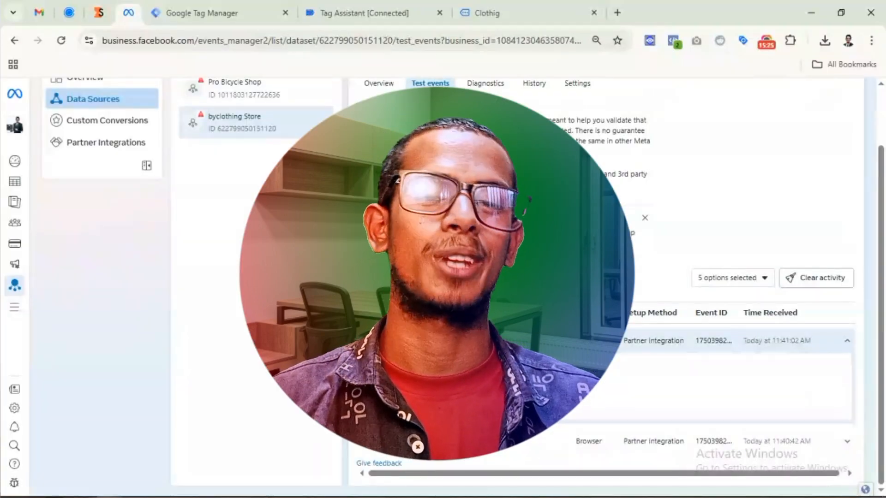
Switch to Google Tag Manager, open the ByClothing Server container in a new tab, and place that tab before the web container's tab
left_click(210, 15)
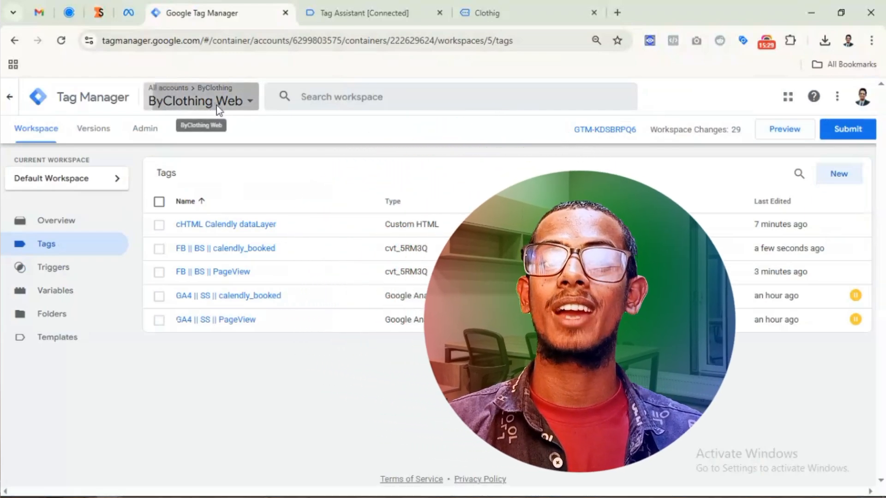
left_click(215, 103)
right_click(209, 199)
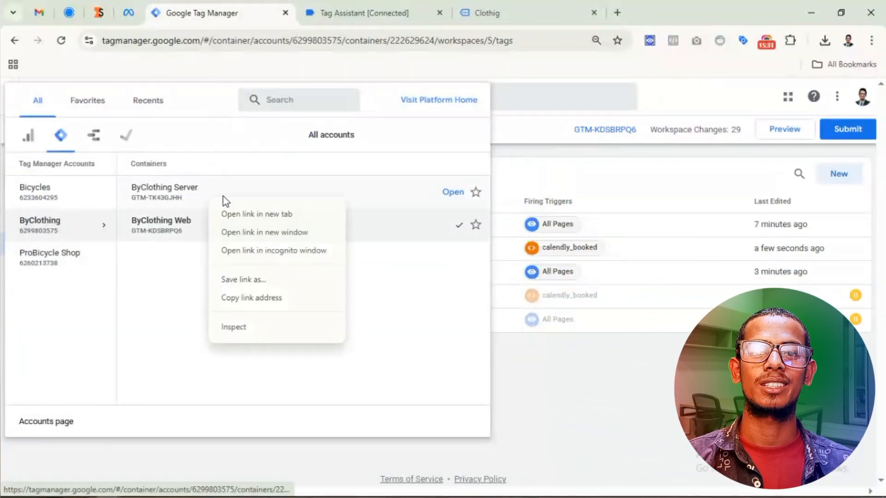
left_click(240, 219)
left_click_drag(328, 19, 222, 20)
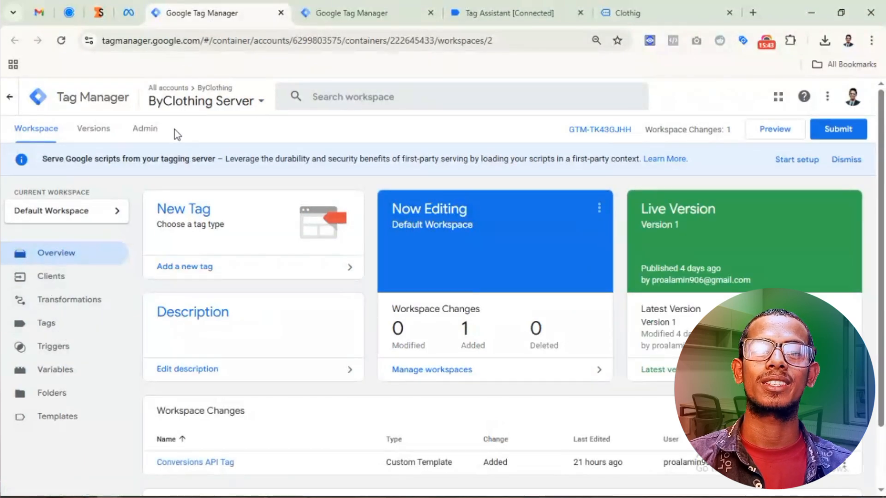
Review the ByClothing Server container's settings, including its tagging server section, and return to the workspace overview
left_click(148, 134)
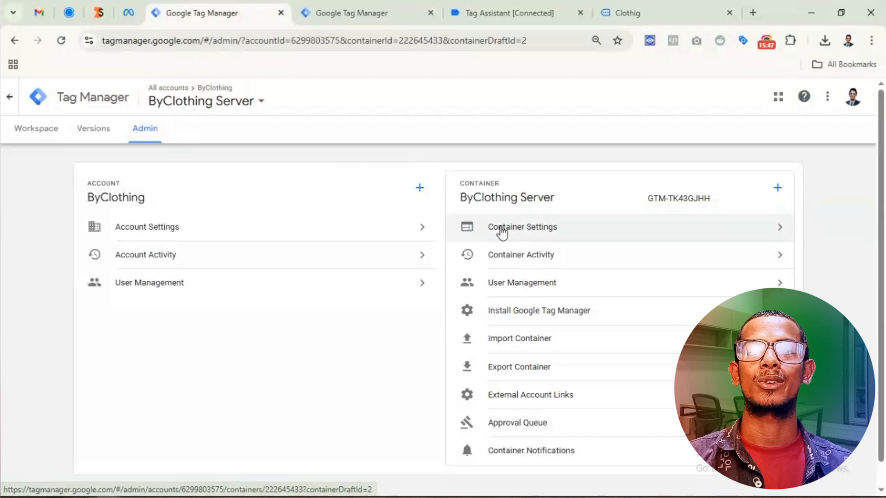
left_click(502, 233)
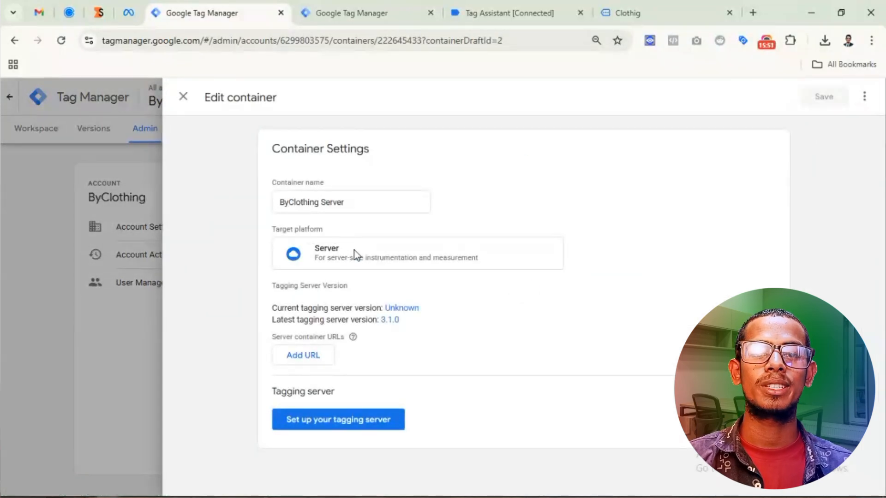
left_click(87, 242)
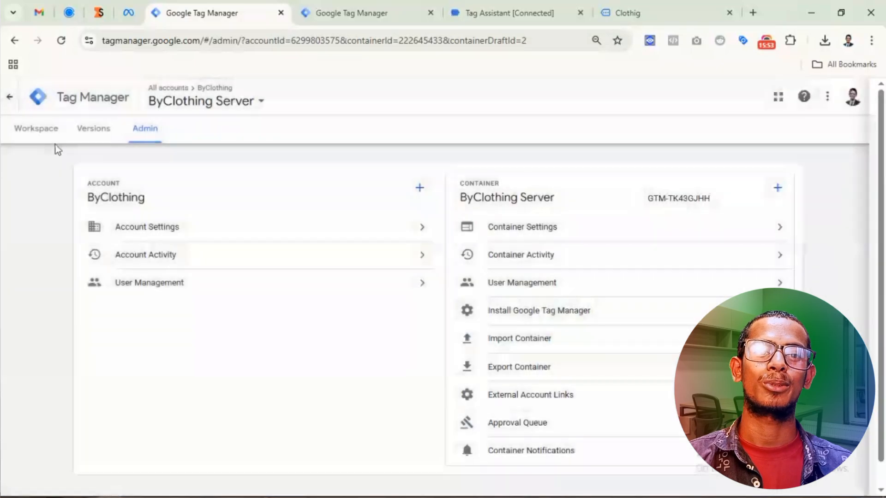
left_click(44, 139)
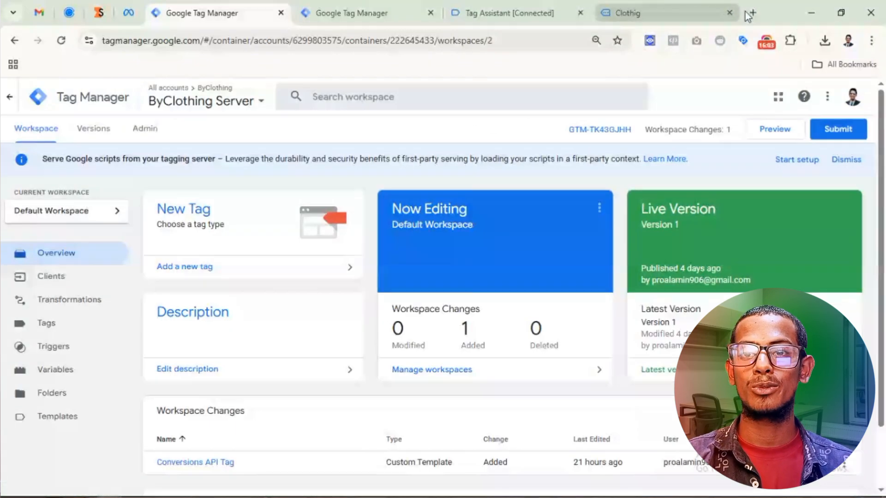
Switch to the already open Stape dashboard and close the unused new browser tab
key("ctrl+t")
type("stape.io")
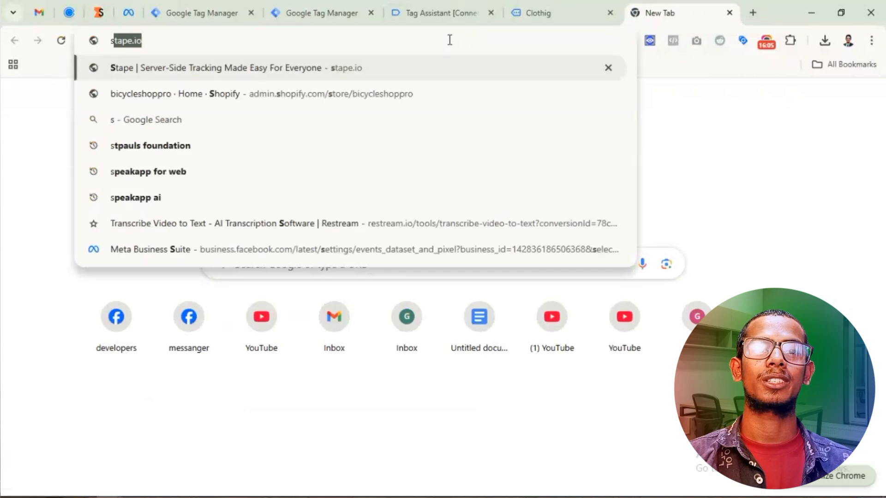
left_click(98, 12)
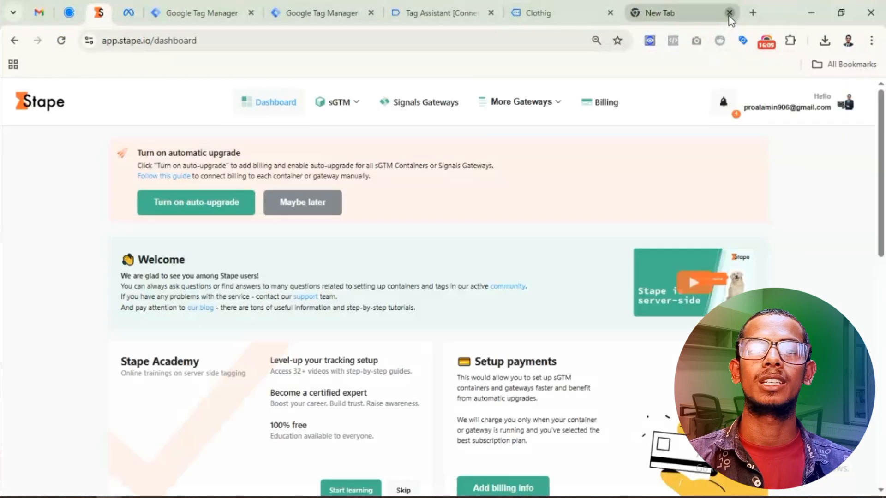
left_click(728, 12)
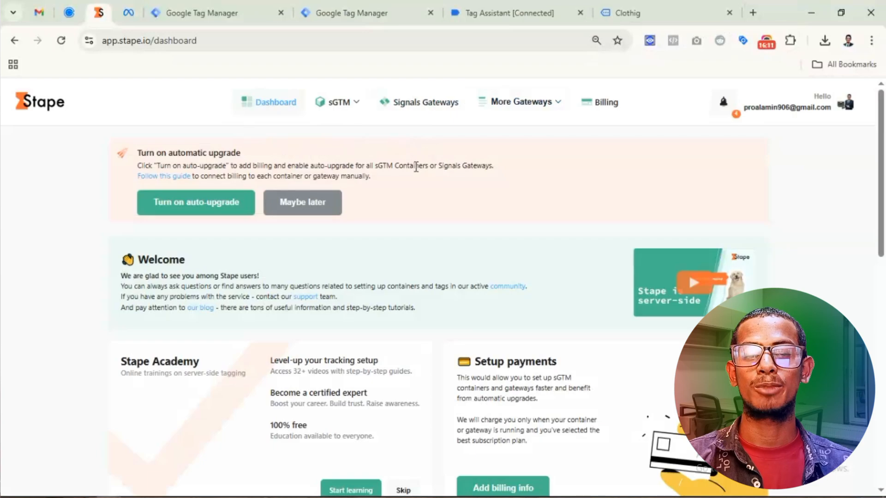
Start a new sGTM container from the Stape dashboard and set its container name to Pro Bicycles Shop
scroll(406, 191, "down", 2)
scroll(406, 192, "up", 2)
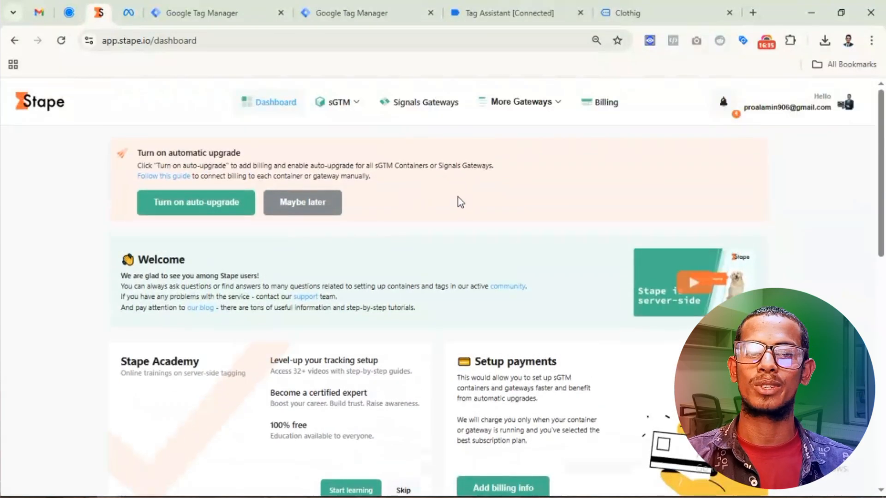
scroll(456, 203, "down", 2)
scroll(457, 210, "up", 2)
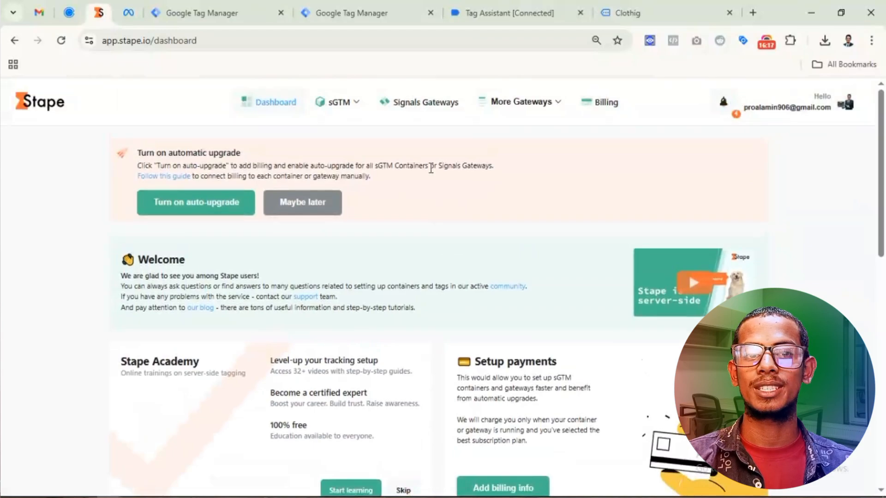
scroll(438, 185, "down", 3)
scroll(369, 195, "down", 2)
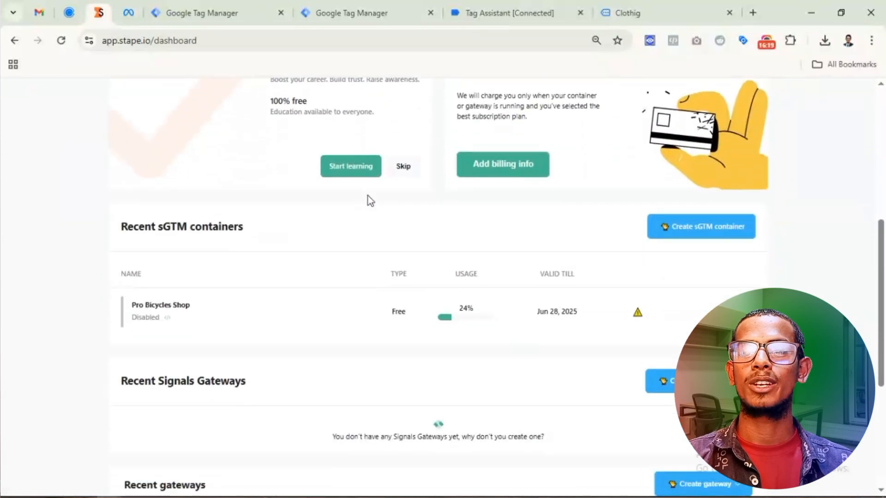
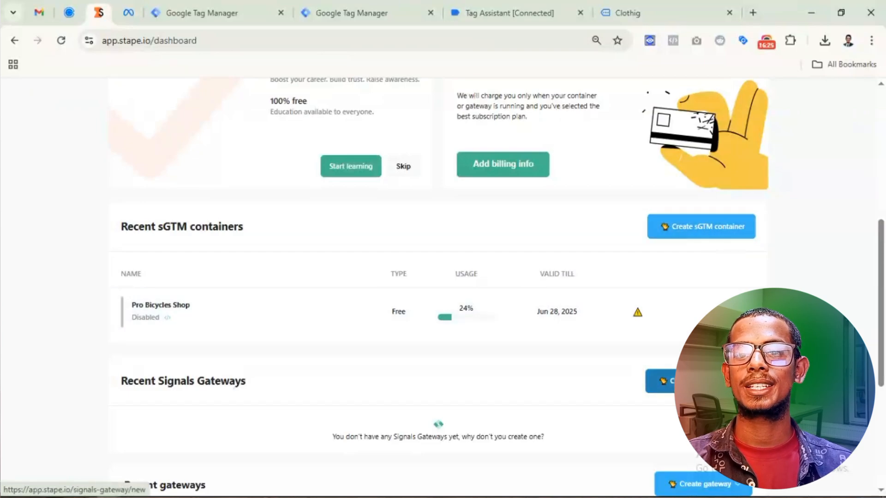
left_click(715, 230)
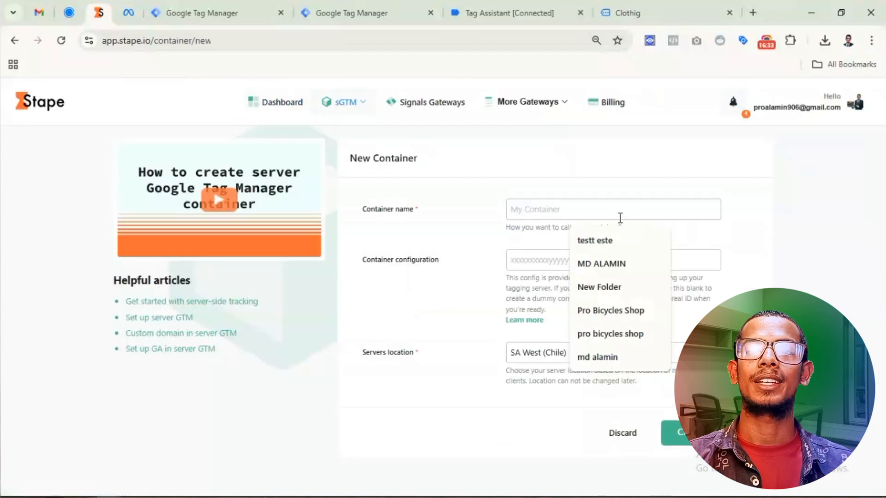
left_click(599, 314)
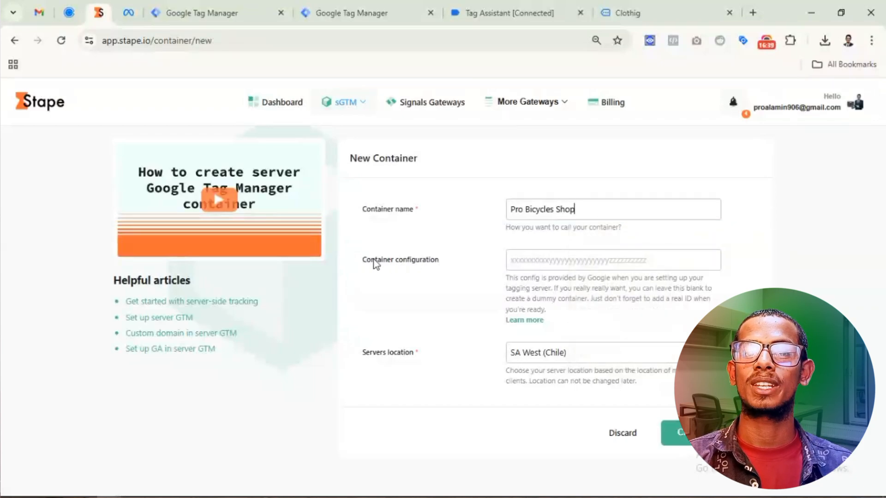
Switch to the ByClothing Server container in Google Tag Manager, choose manual tagging server provisioning, and copy its container config
left_click(555, 264)
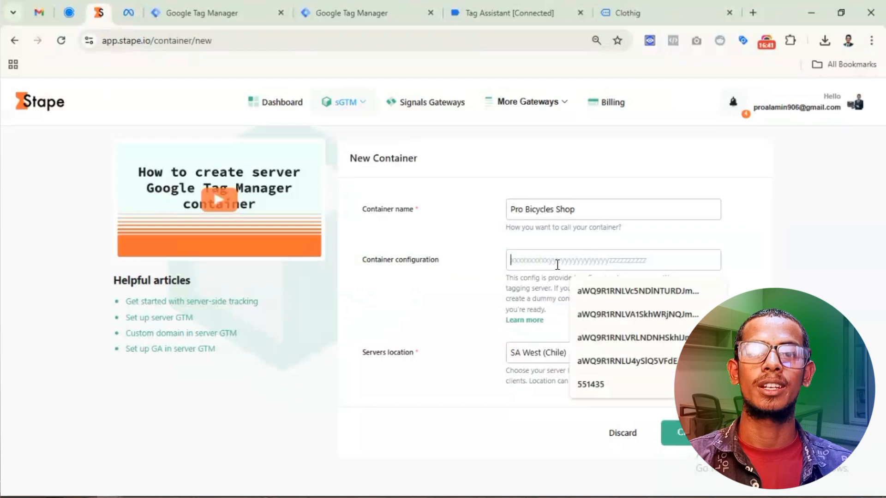
left_click(211, 12)
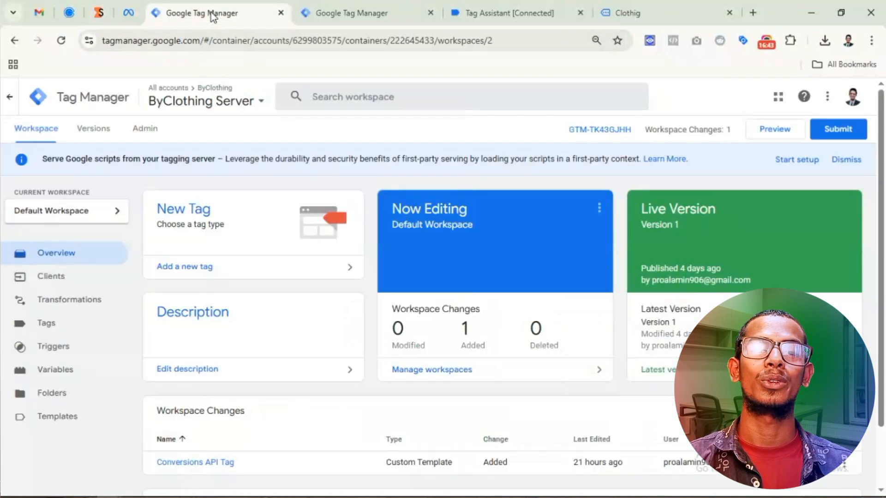
left_click(603, 131)
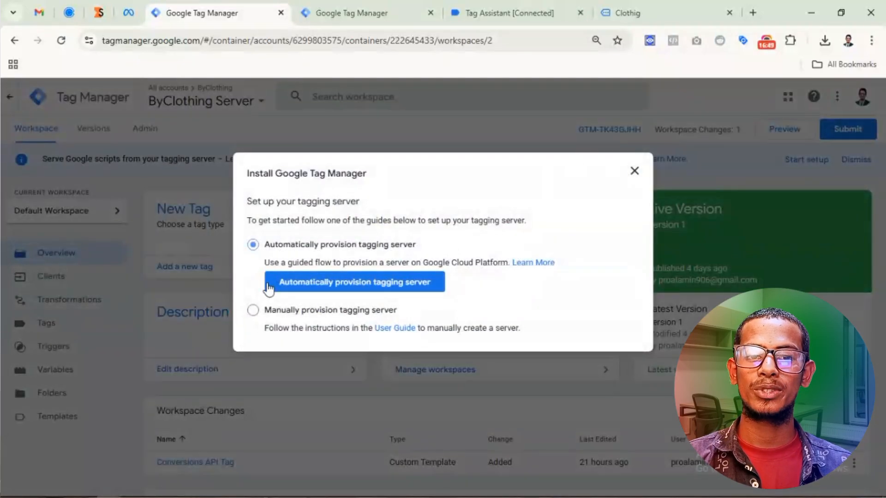
left_click(252, 311)
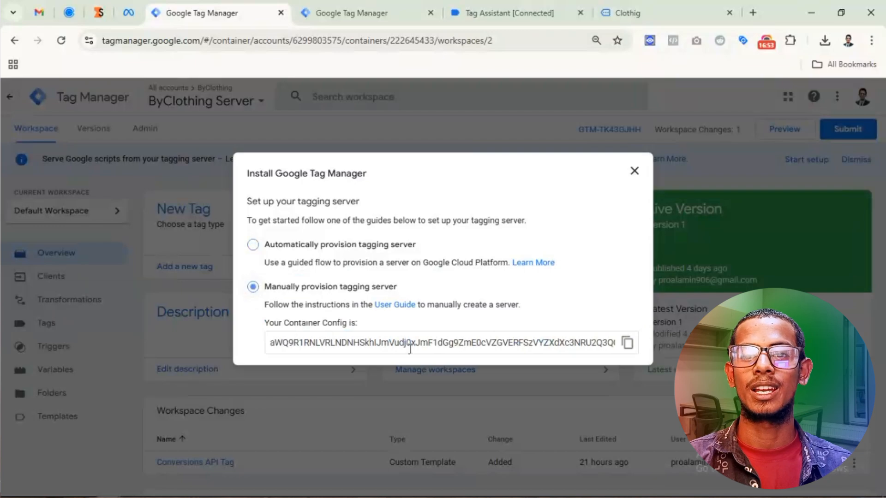
left_click(626, 342)
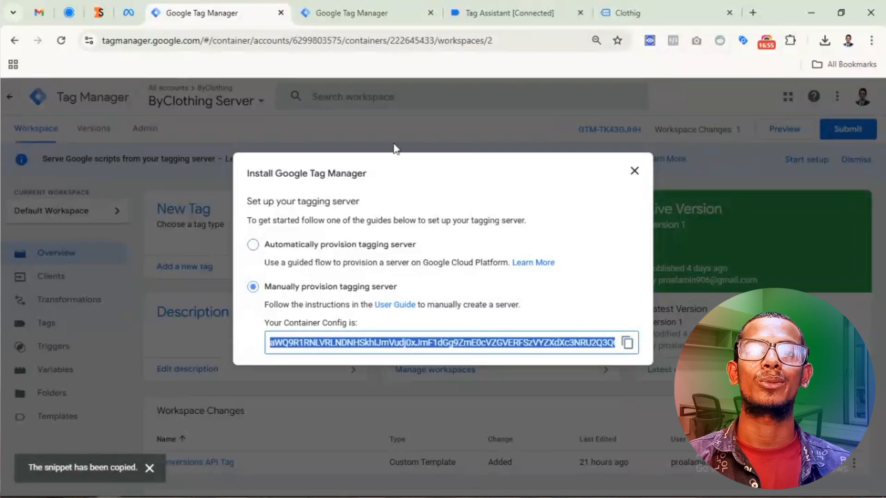
Return to Stape's new container form and paste the copied container config into the container configuration field
left_click(358, 12)
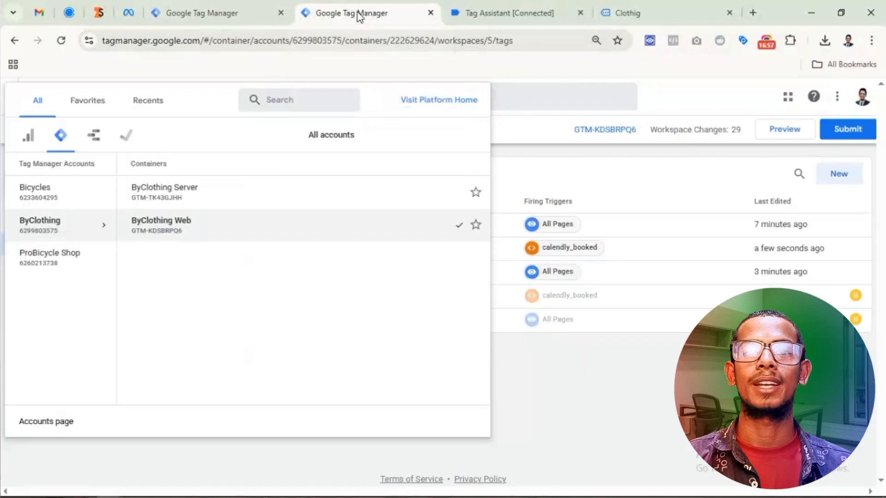
left_click(98, 12)
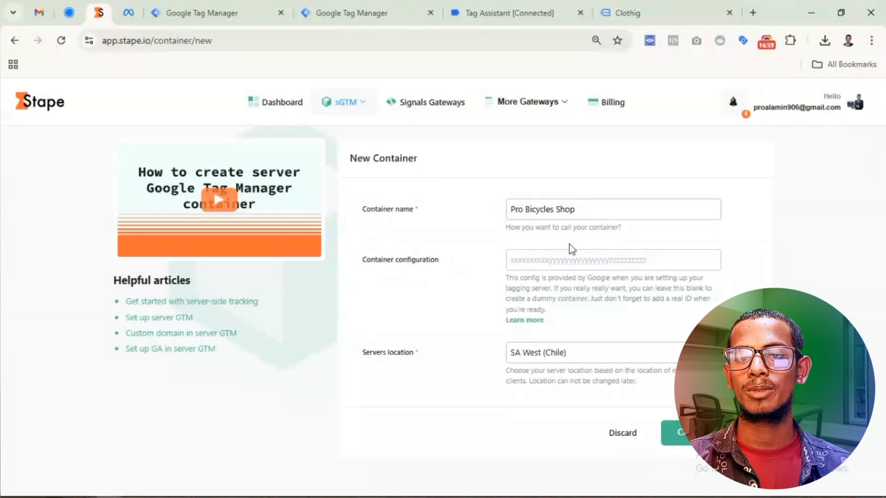
left_click(562, 262)
key("ctrl+v")
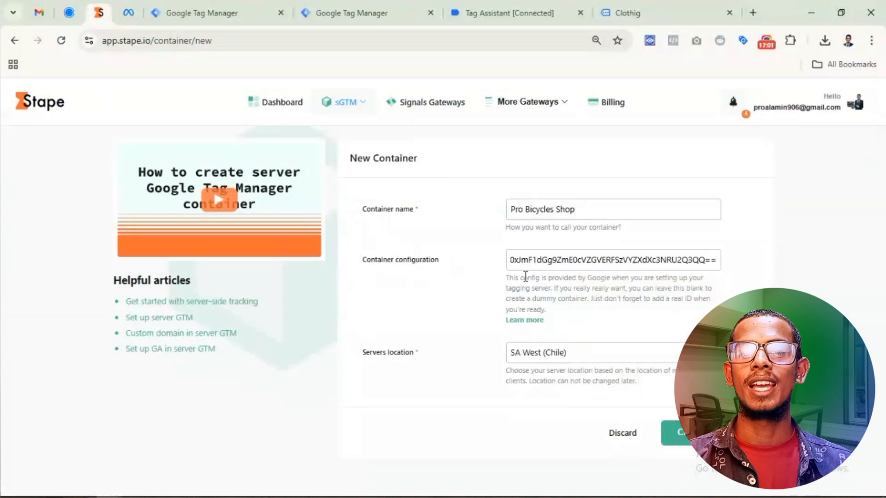
Set the server location to US Center (Iowa) and create the container
left_click(595, 359)
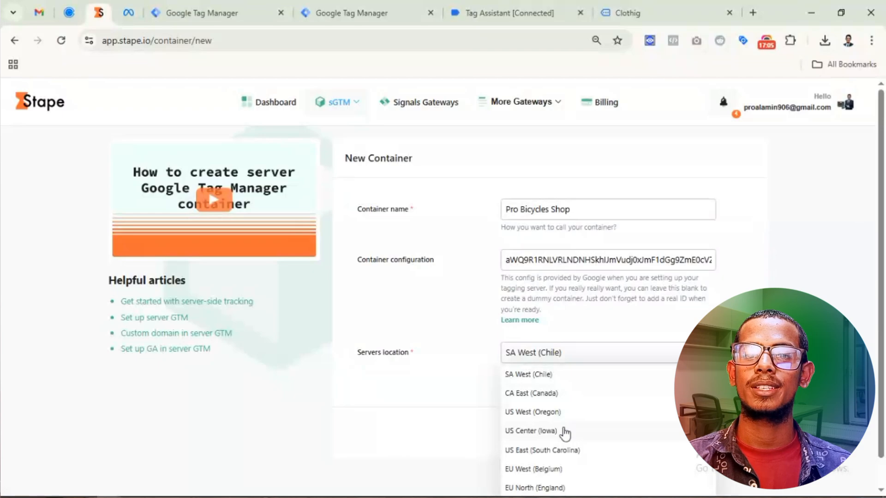
left_click(564, 431)
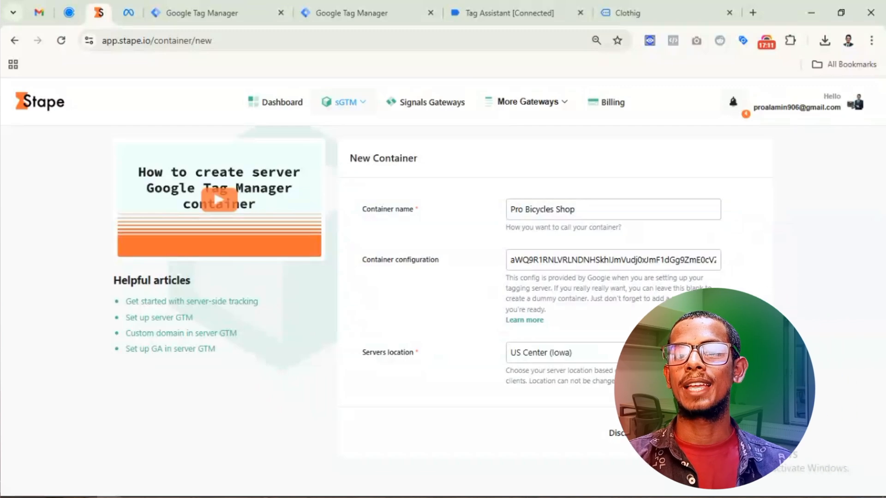
left_click(691, 439)
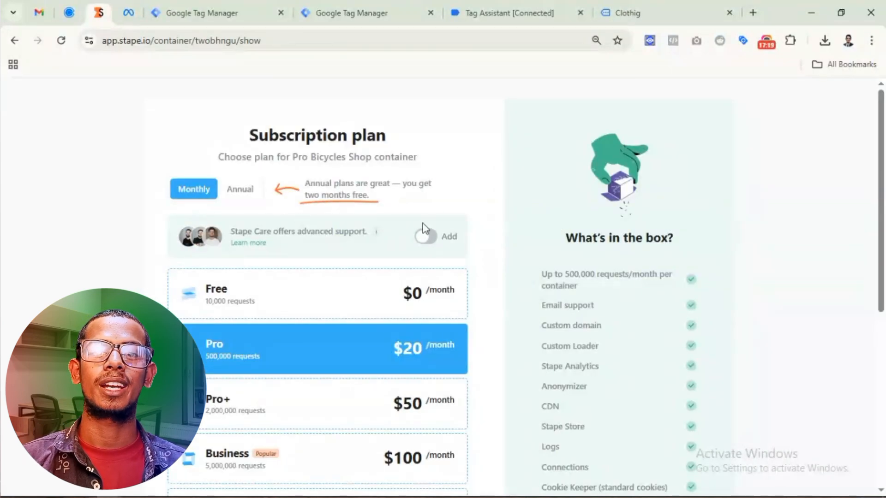
Choose the Free subscription plan for the Pro Bicycles Shop container and continue with it
left_click(325, 290)
scroll(417, 258, "down", 6)
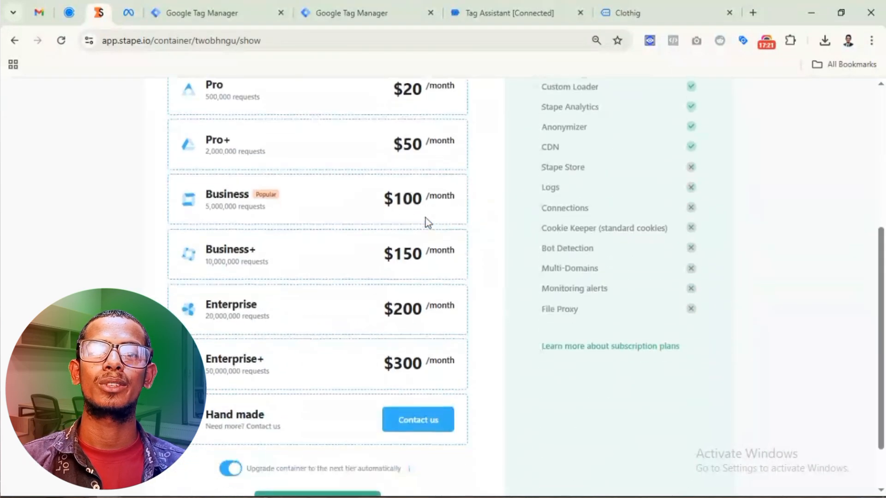
left_click(292, 433)
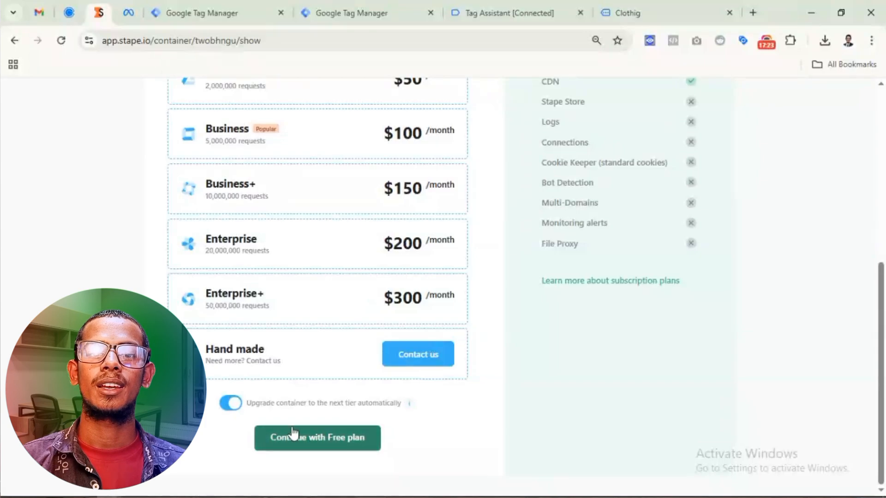
left_click(313, 438)
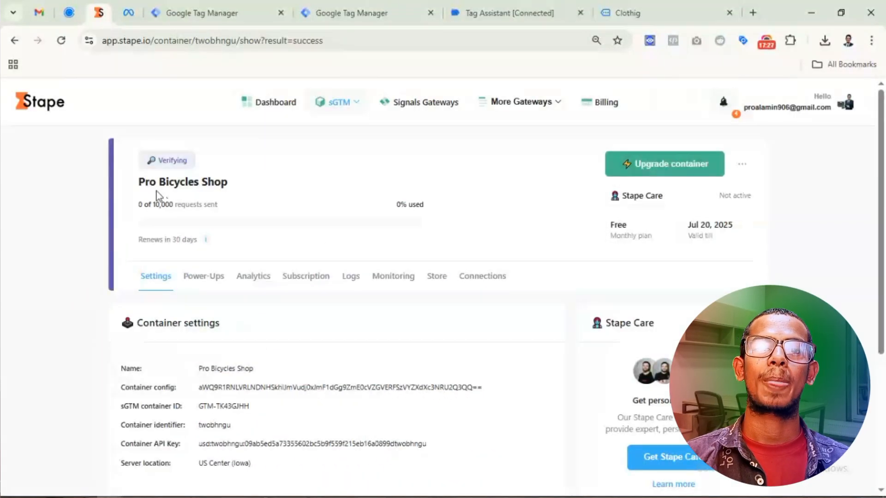
Start adding a custom domain for the container's tagging server and enter the subdomain prefix sst
double_click(188, 162)
scroll(313, 204, "down", 4)
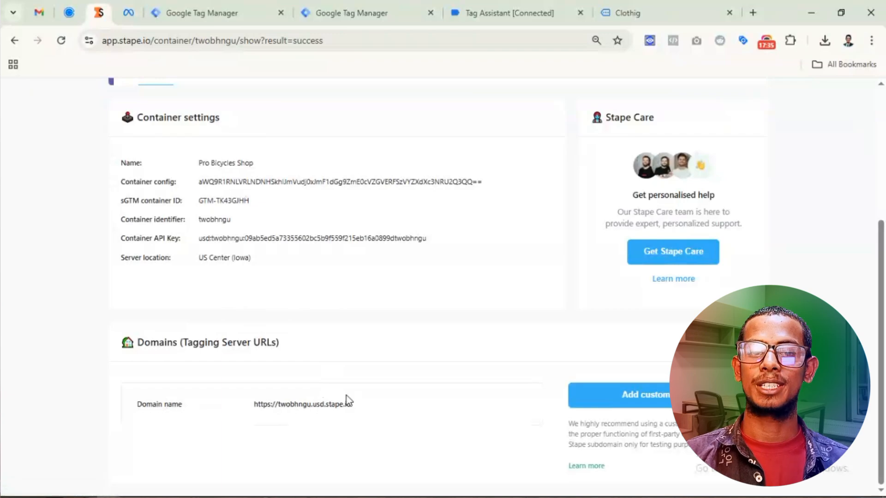
mouse_move(306, 406)
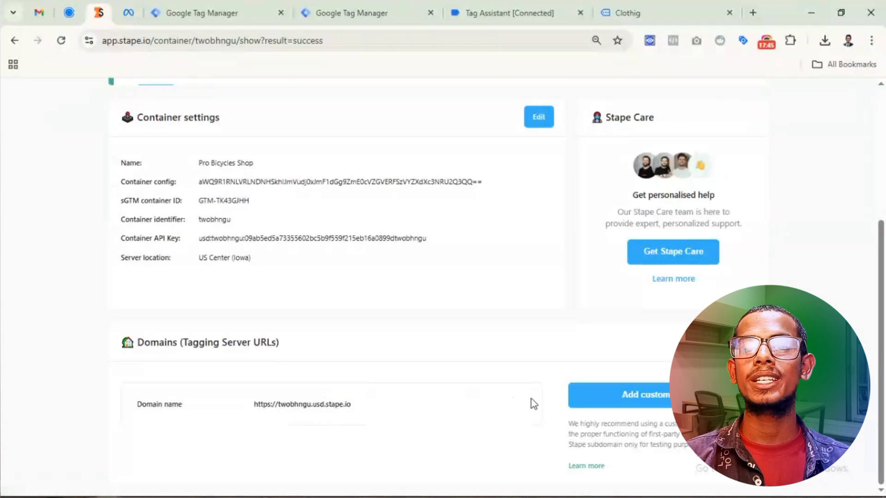
left_click(688, 395)
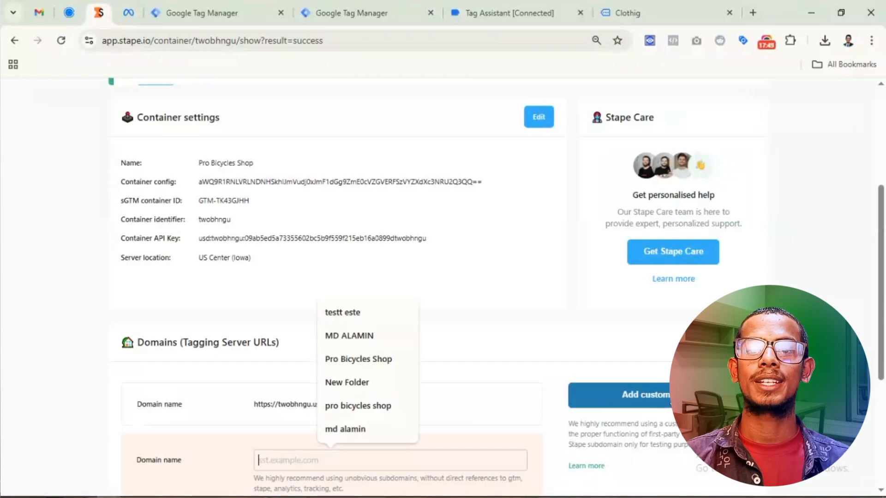
scroll(524, 326, "down", 4)
left_click(302, 270)
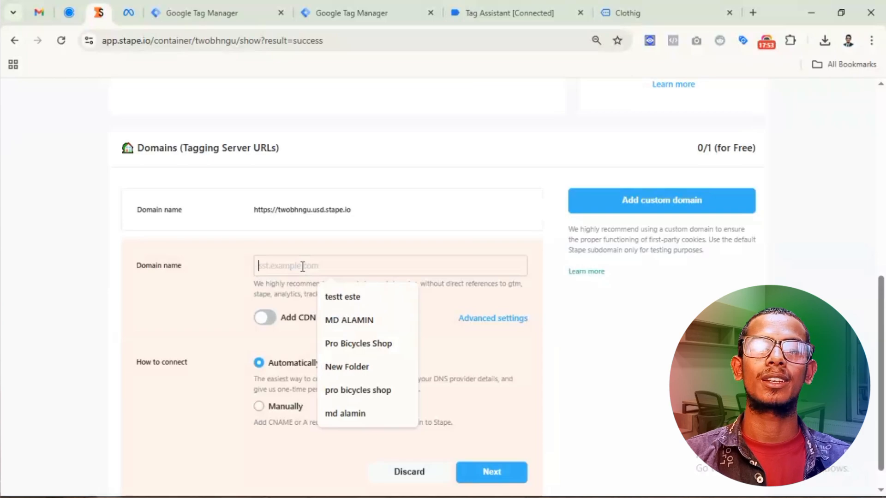
type("sst")
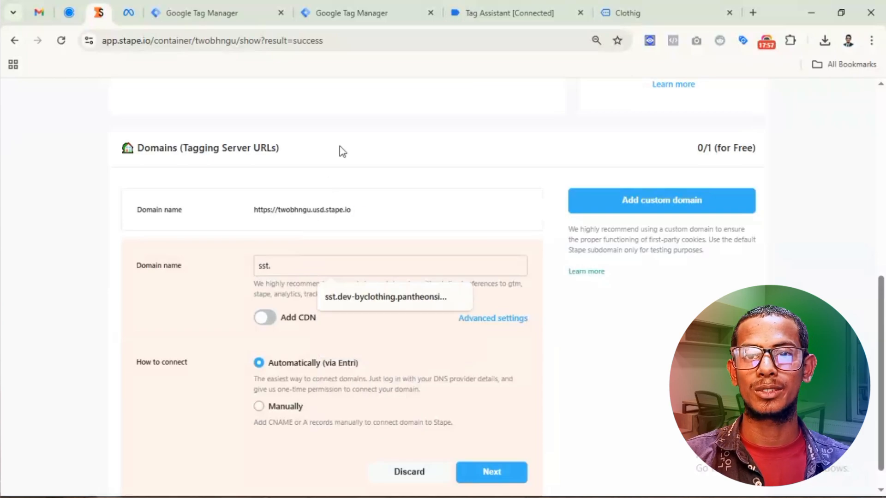
Copy the shop website's domain from its open page and complete the custom domain name as sst.dev-byclothing.pantheonsite.io
left_click(620, 14)
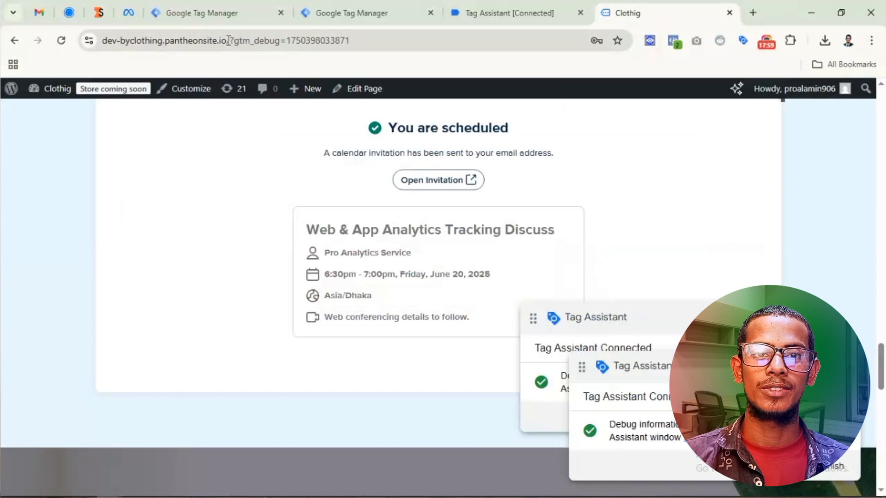
left_click_drag(228, 41, 101, 44)
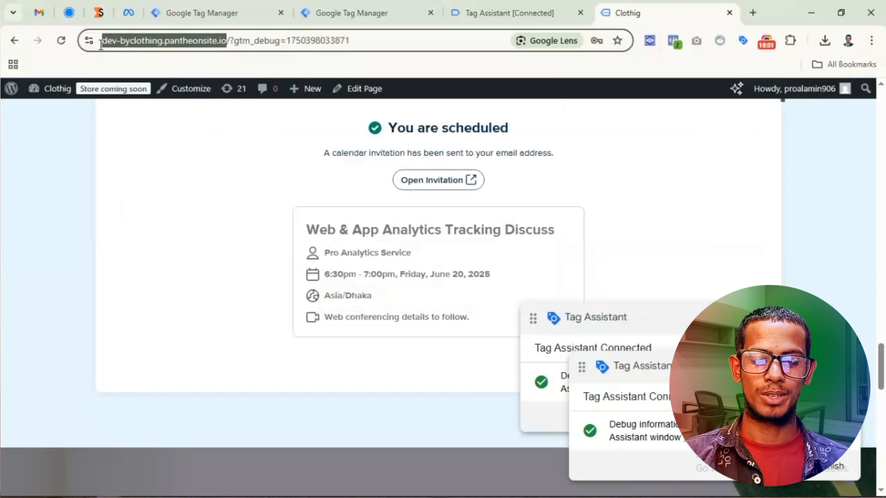
key("ctrl+v")
key("ctrl+z")
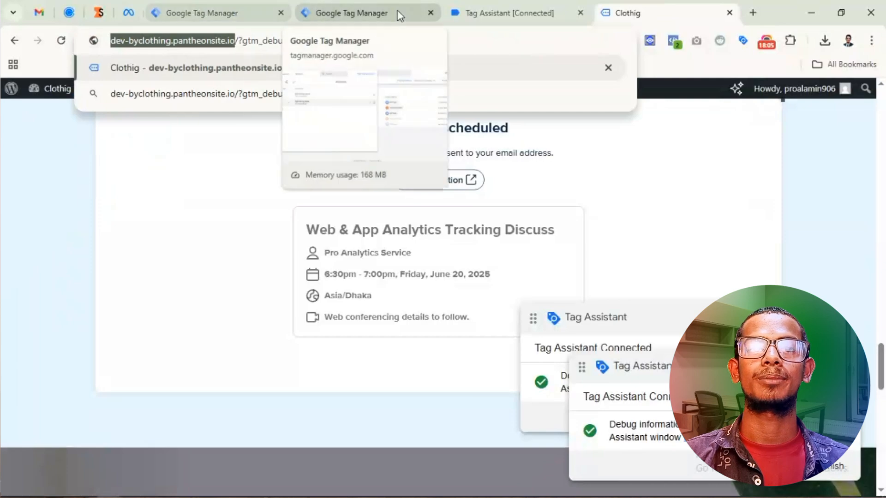
left_click(98, 13)
key("ctrl+v")
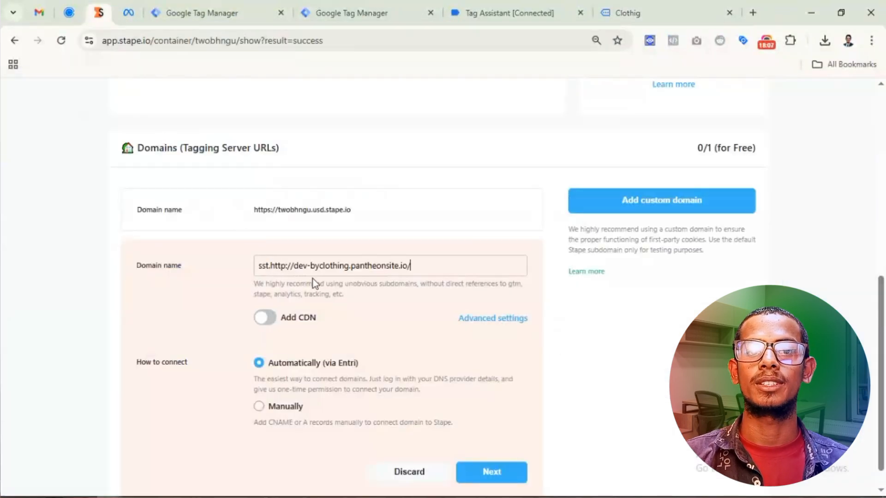
key("BackSpace")
key("BackSpace")
key("BackSpace")
key("BackSpace")
key("BackSpace")
key("BackSpace")
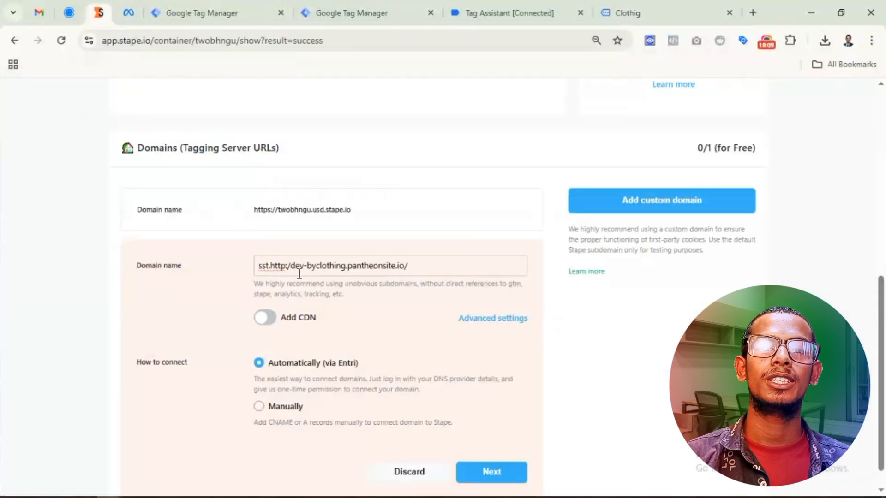
key("BackSpace")
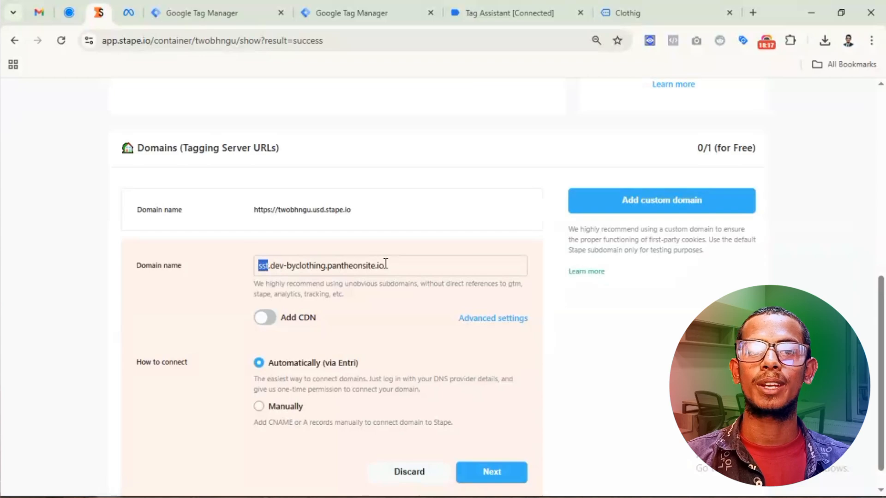
Enable Stape Global CDN for the custom domain and submit it with automatic connection via Entri
scroll(393, 261, "down", 1)
left_click(264, 291)
scroll(387, 283, "down", 2)
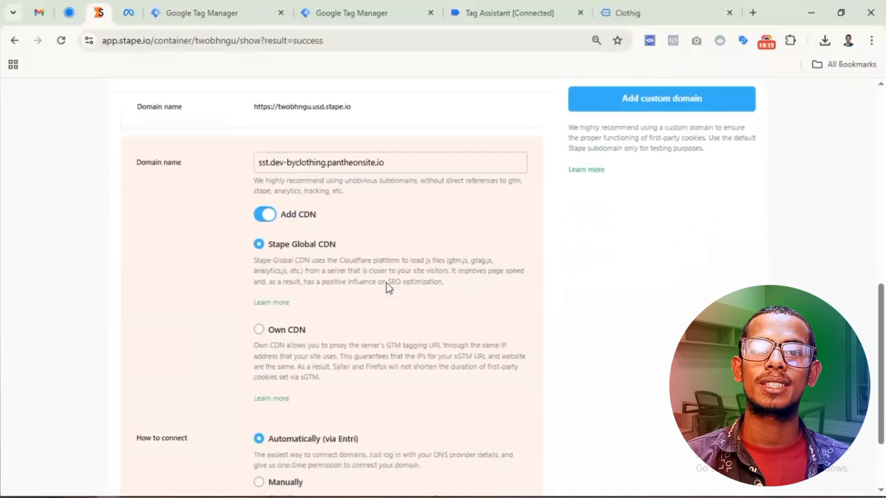
scroll(386, 283, "down", 1)
scroll(275, 320, "down", 1)
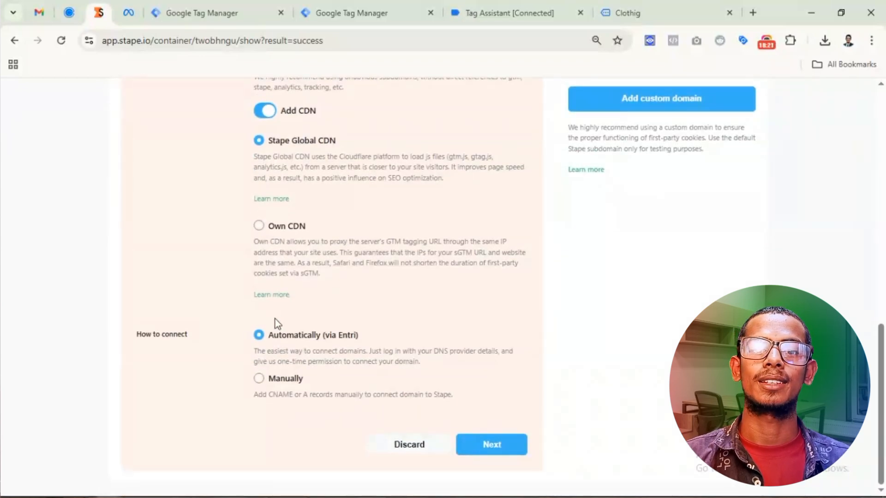
left_click(489, 454)
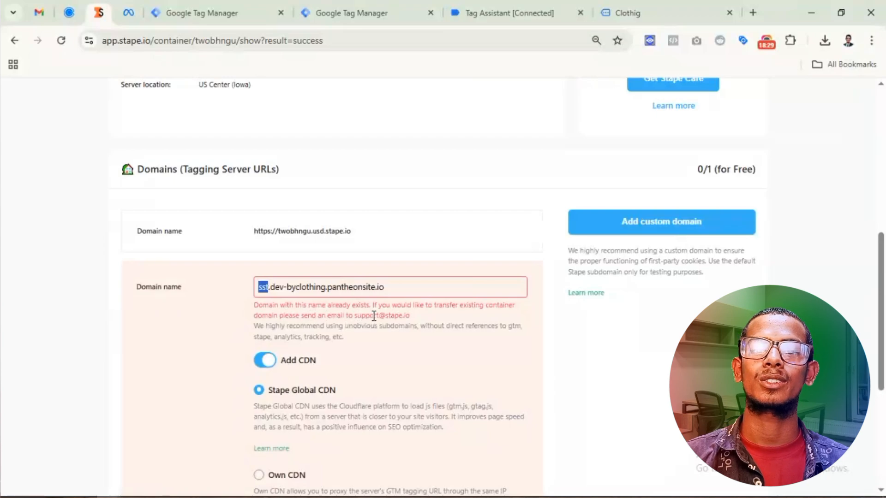
Change the custom domain name to ss.dev-byclothing.pantheonsite.io
left_click_drag(387, 287, 296, 287)
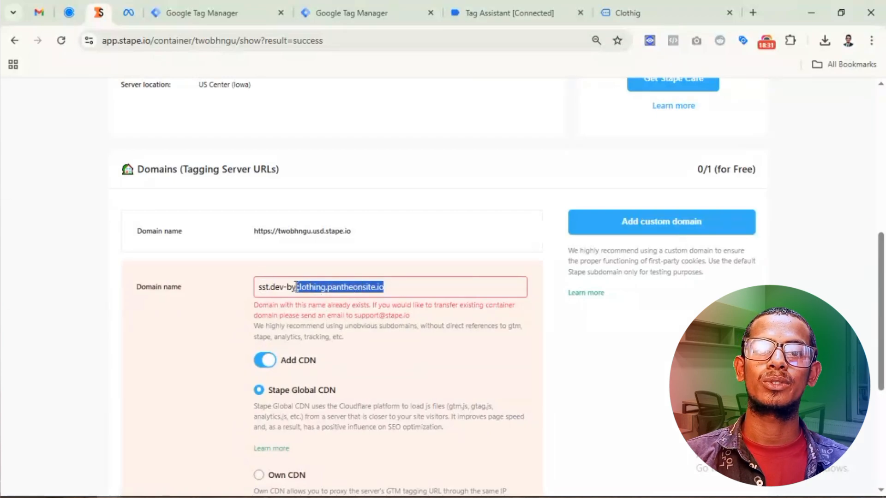
left_click(267, 286)
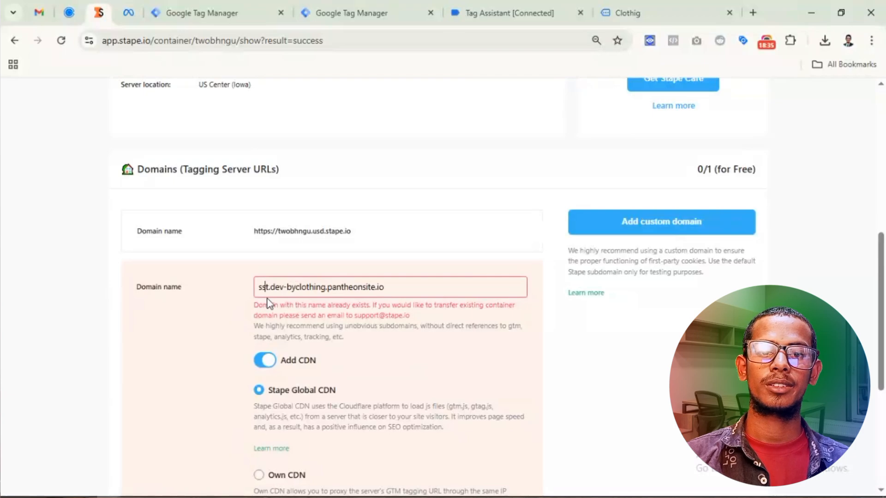
key("BackSpace")
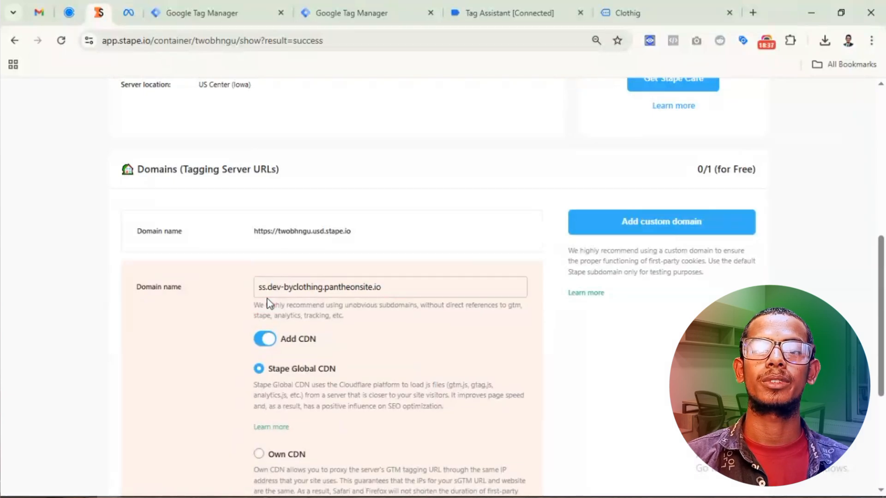
Add the custom domain ss.dev-byclothing.pantheonsite.io with Stape Global CDN and dismiss the automatic domain configuration through Entri
scroll(269, 305, "down", 4)
left_click(491, 479)
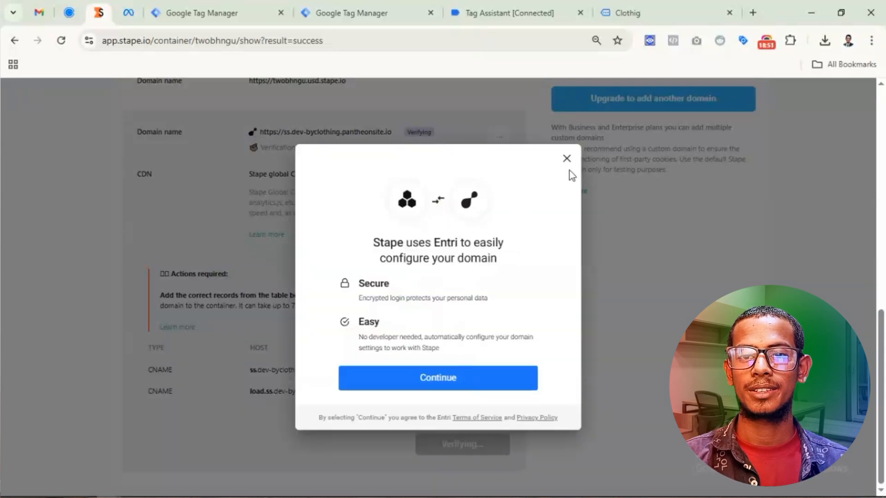
left_click(566, 158)
Examine the verification status of the newly added custom domain
left_click_drag(432, 132, 408, 134)
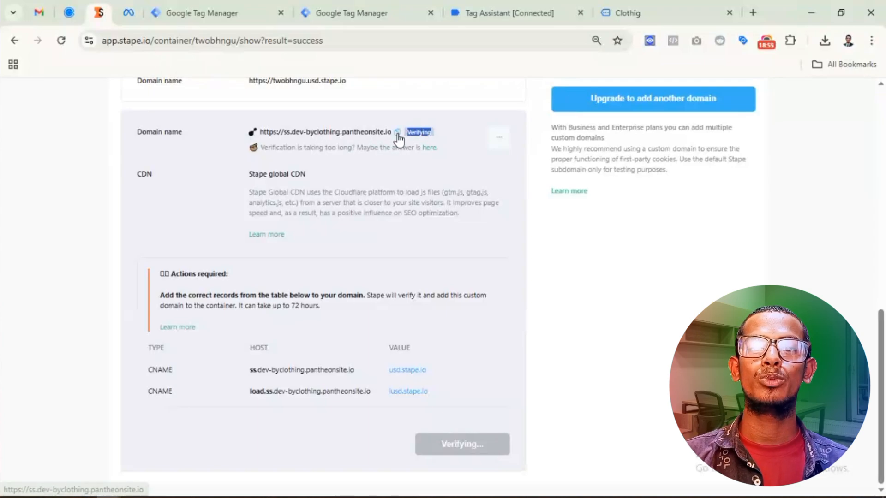
left_click(398, 134)
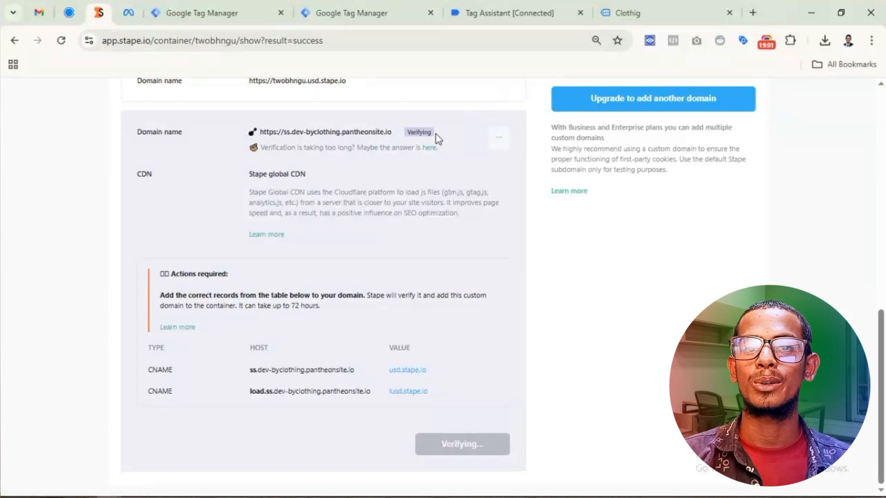
left_click_drag(435, 133, 407, 135)
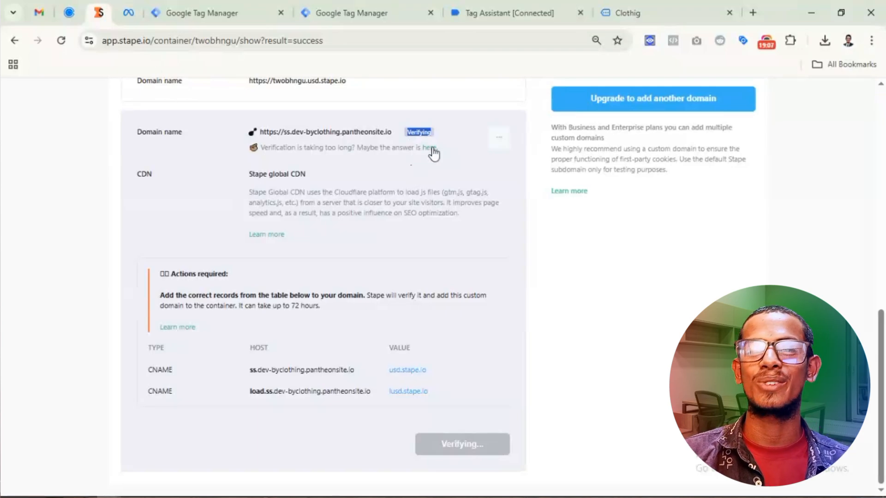
left_click(425, 132)
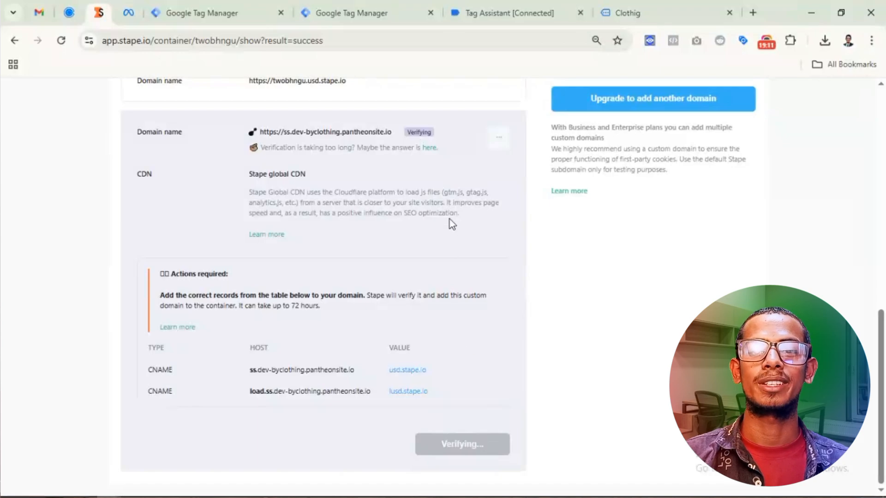
scroll(449, 223, "up", 3)
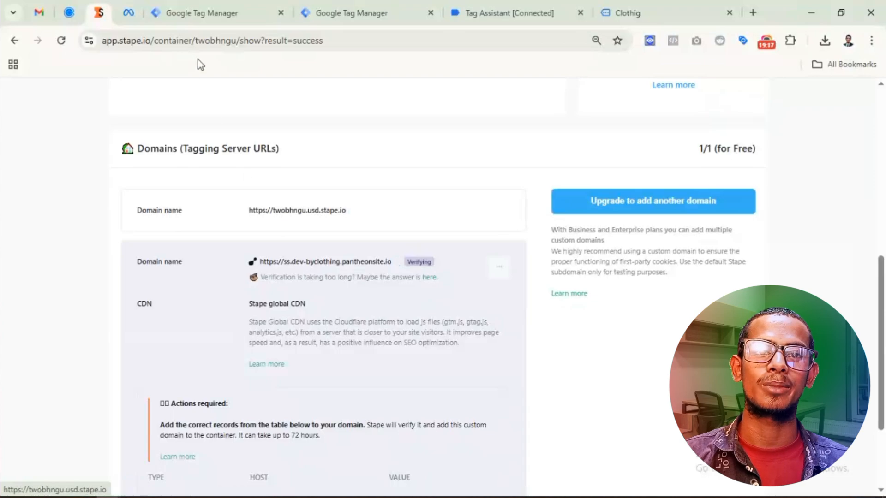
Switch to Google Tag Manager, open the ByClothing Server container's settings and add an entry for a server container URL
left_click(192, 12)
left_click(634, 171)
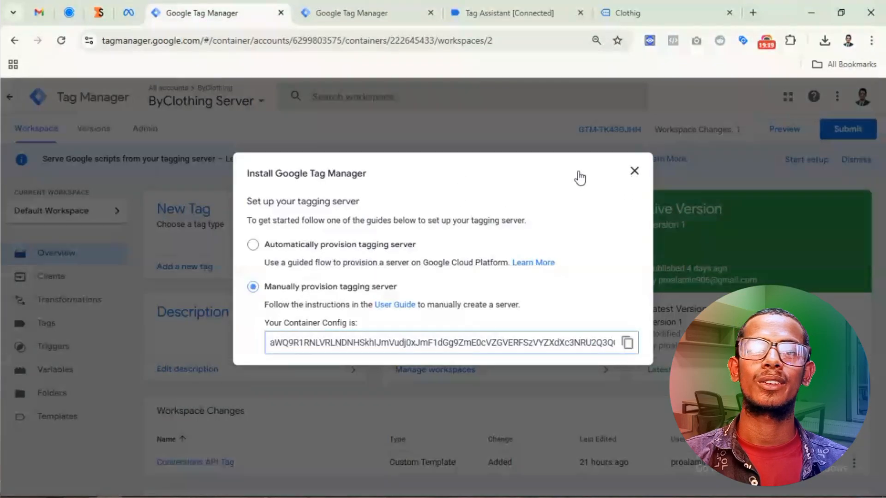
left_click(150, 138)
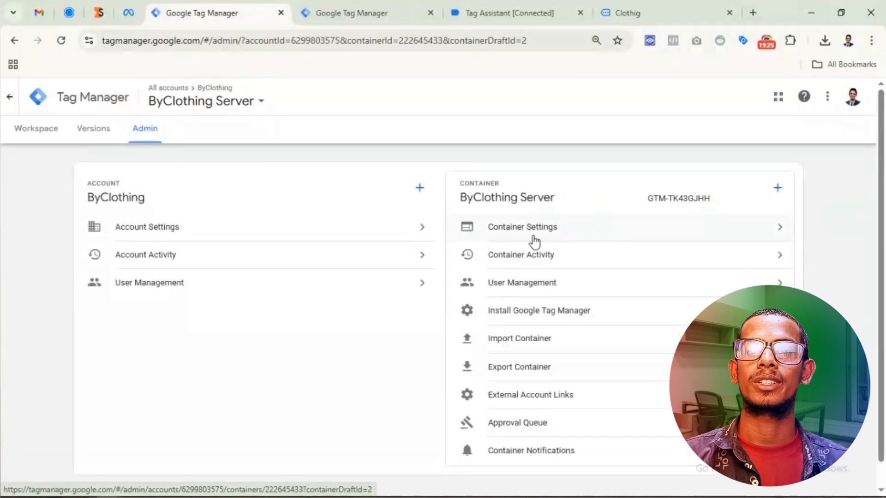
left_click(533, 237)
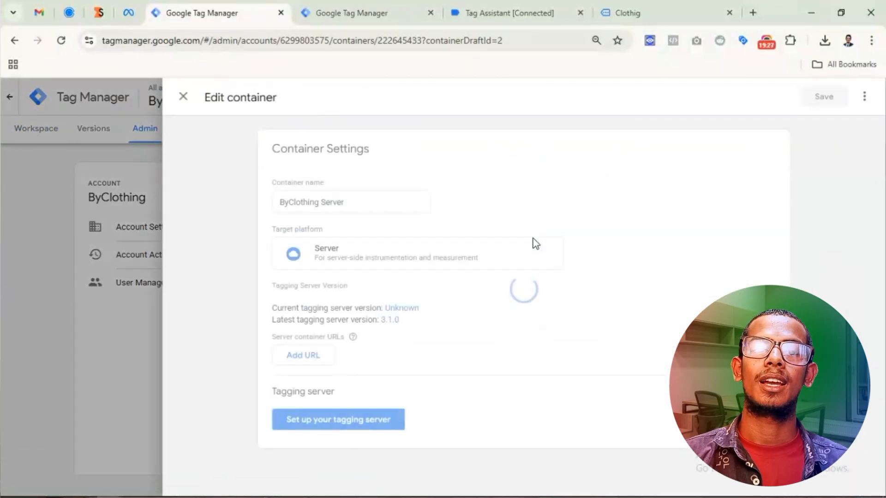
left_click(302, 356)
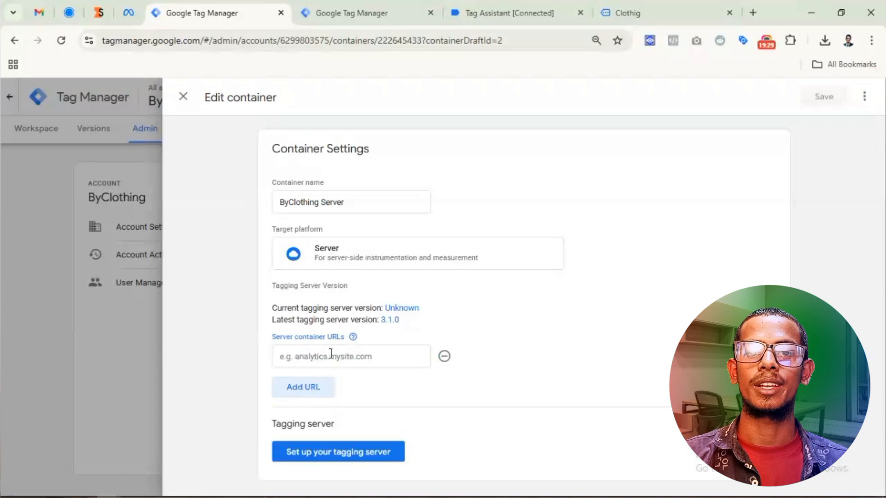
left_click(331, 355)
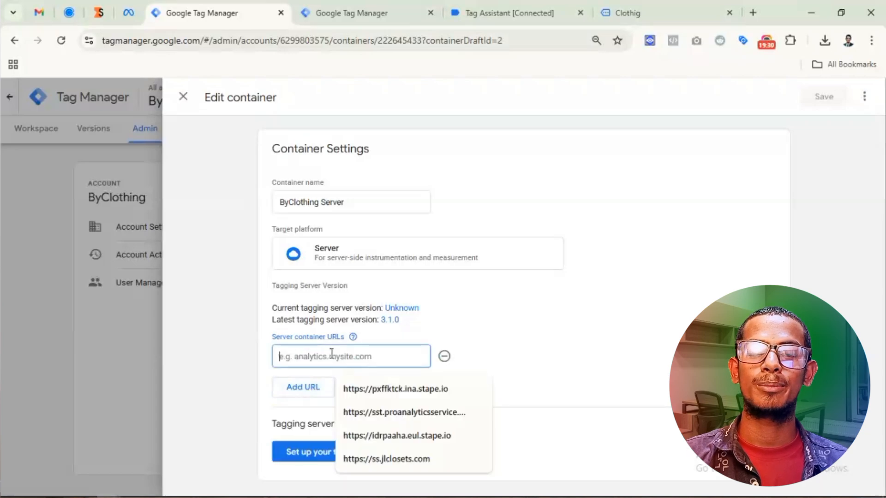
left_click(99, 13)
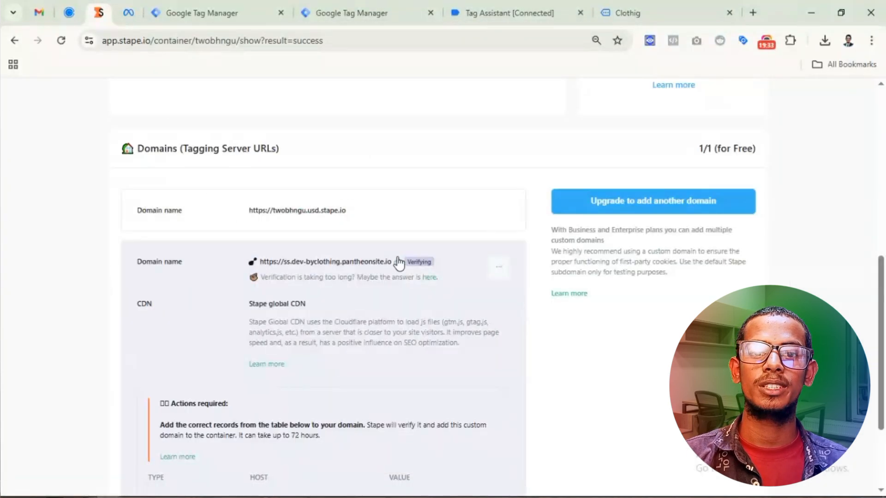
left_click(203, 21)
mouse_move(353, 337)
left_click(347, 356)
type("https://ss.dev-byclothing.pantheonsite.io")
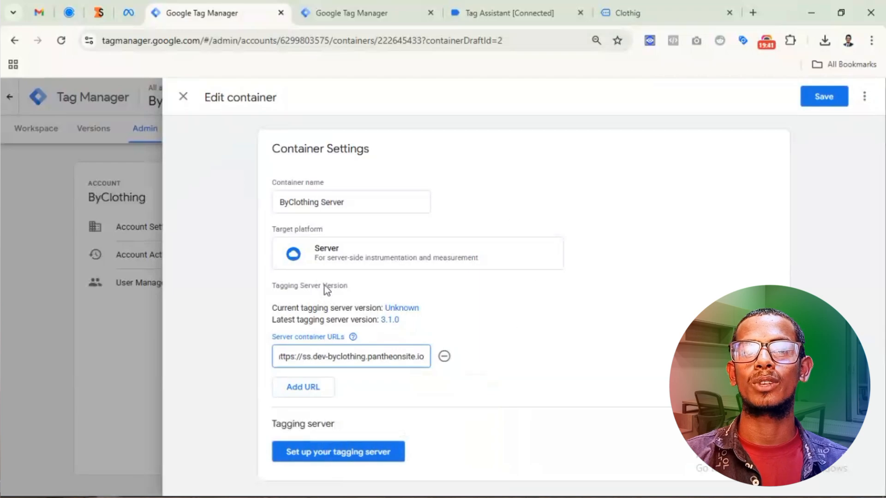
left_click(97, 14)
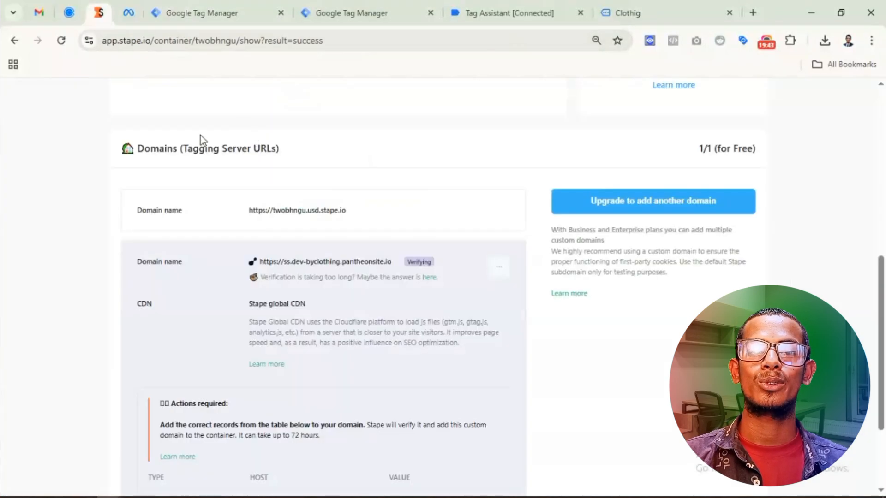
scroll(203, 143, "up", 8)
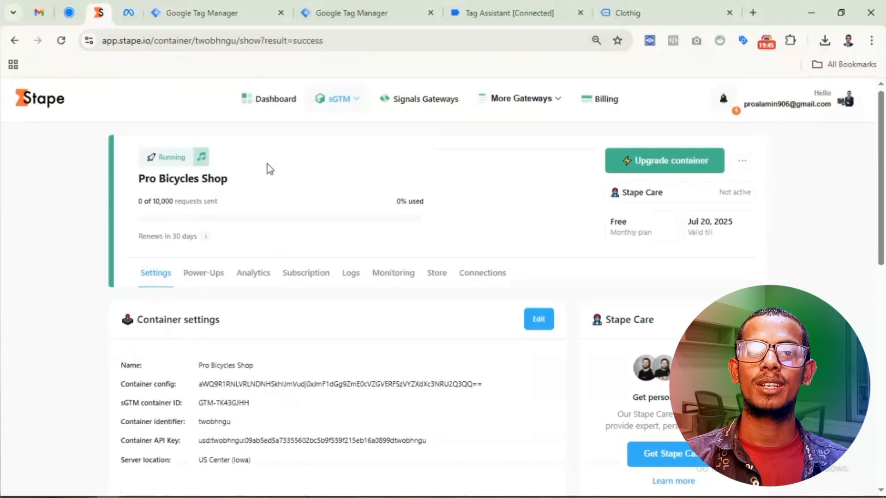
scroll(267, 168, "down", 8)
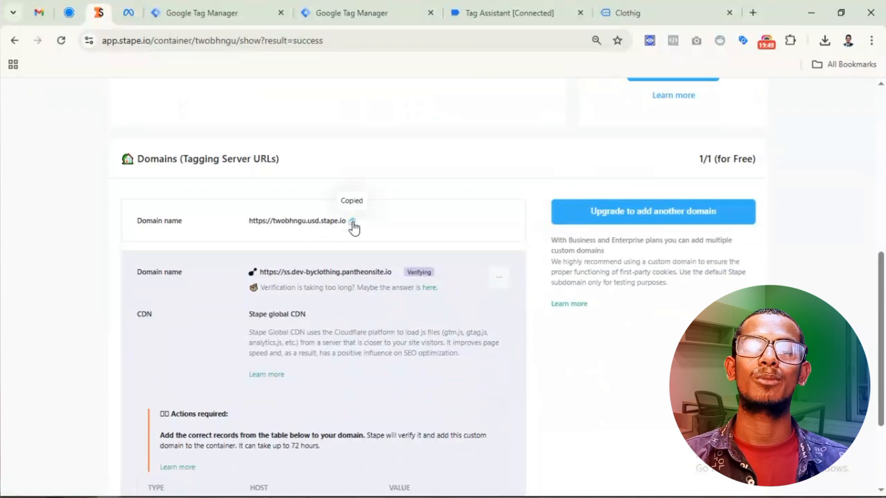
left_click(220, 19)
triple_click(341, 358)
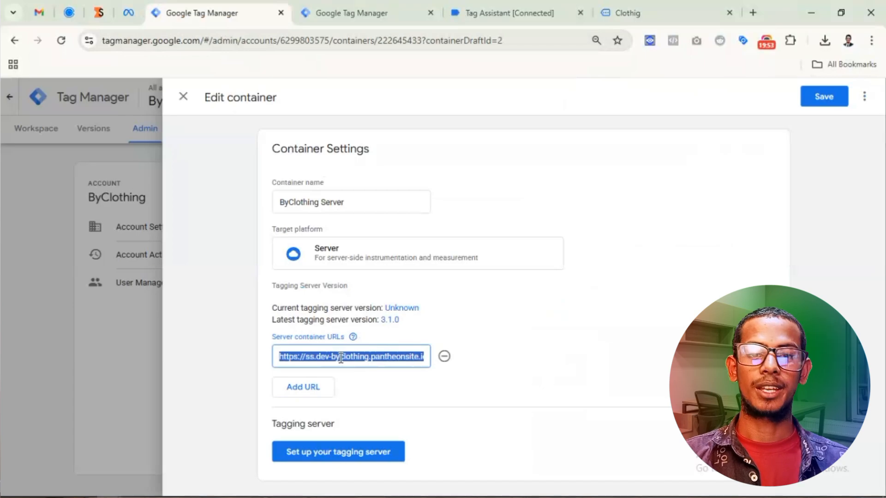
type("https://twobhngu.usd.stape.io")
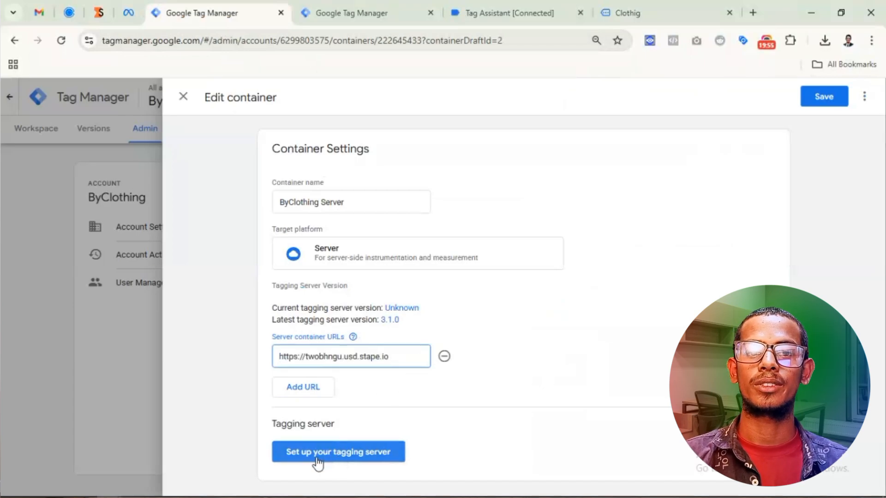
left_click(337, 455)
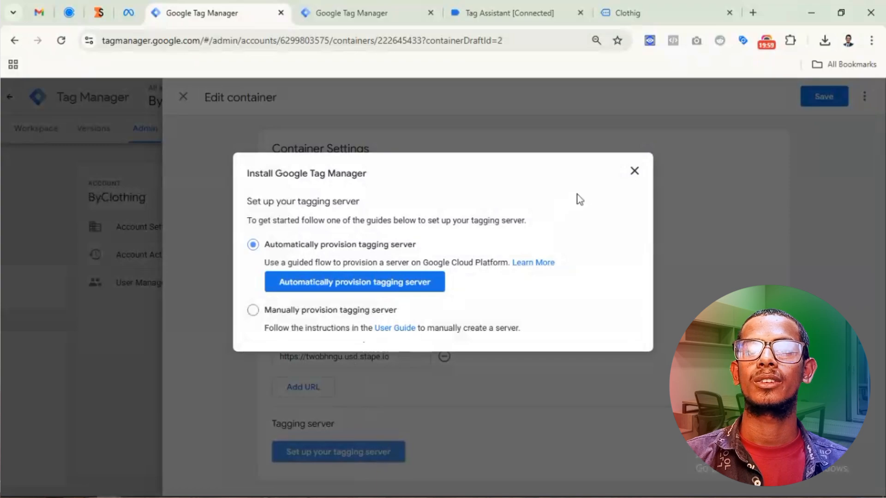
left_click(633, 173)
left_click(823, 97)
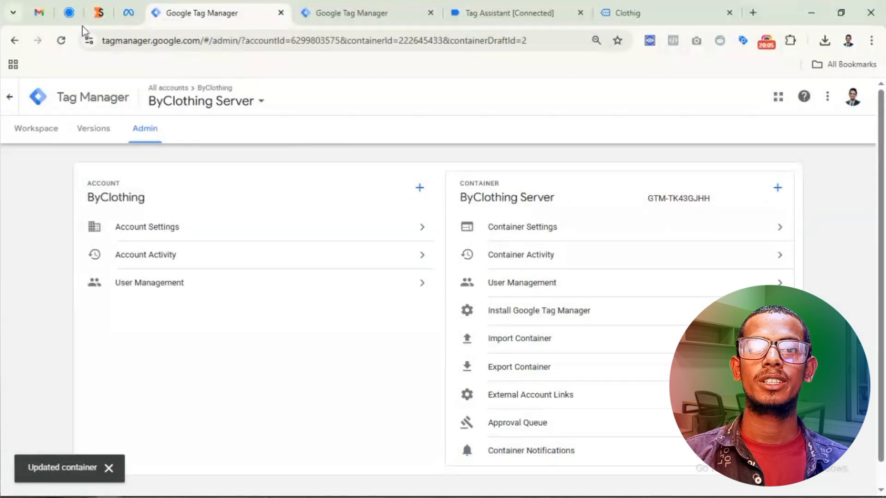
left_click(97, 13)
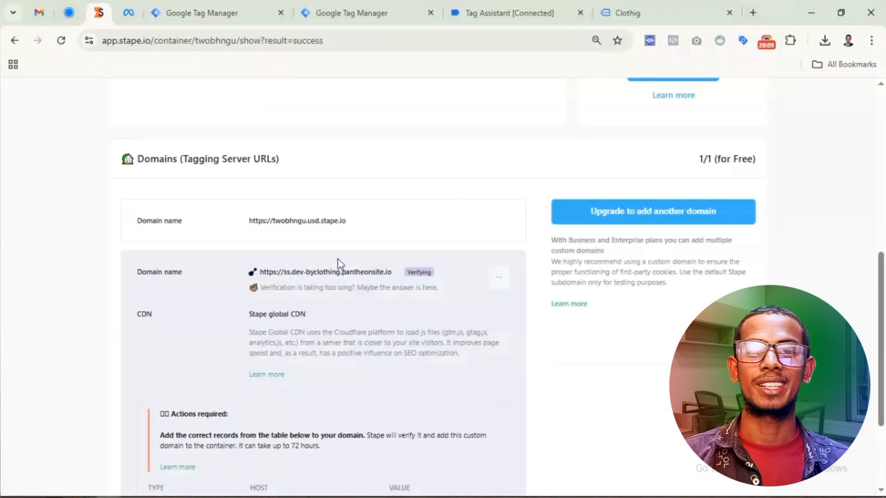
scroll(339, 266, "up", 10)
scroll(342, 266, "up", 1)
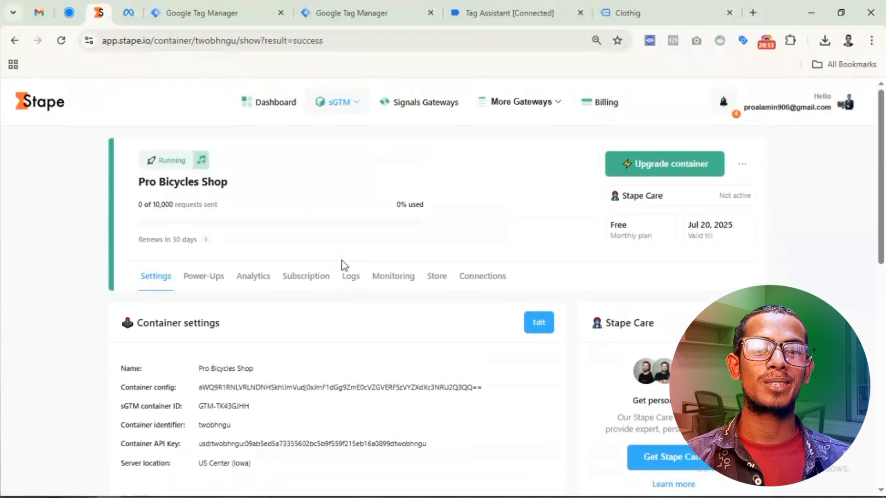
scroll(346, 266, "down", 11)
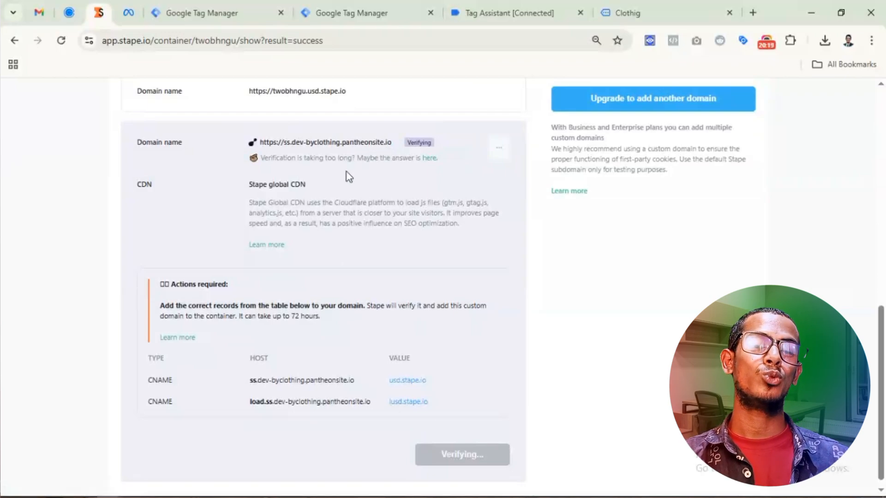
View the Clothig website's page source and examine the Google Tag Manager snippet and the address it loads gtm.js from
mouse_move(382, 21)
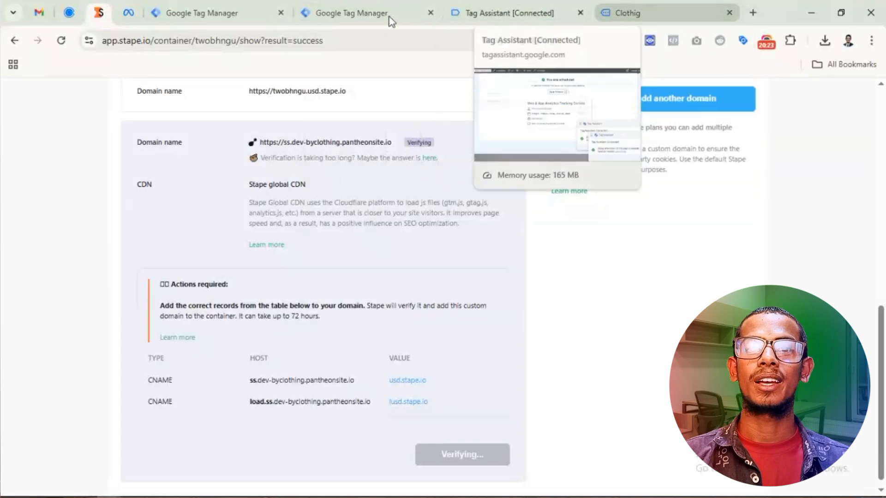
left_click(631, 15)
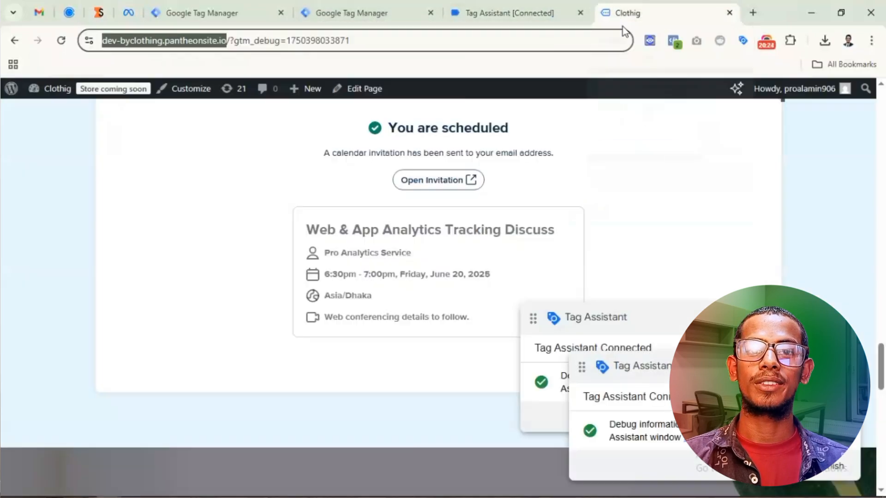
scroll(245, 160, "up", 5)
right_click(252, 154)
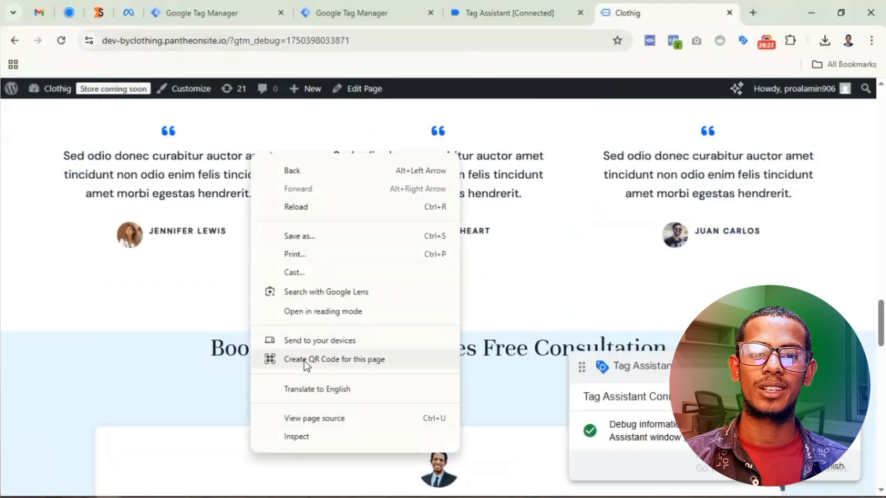
left_click(300, 418)
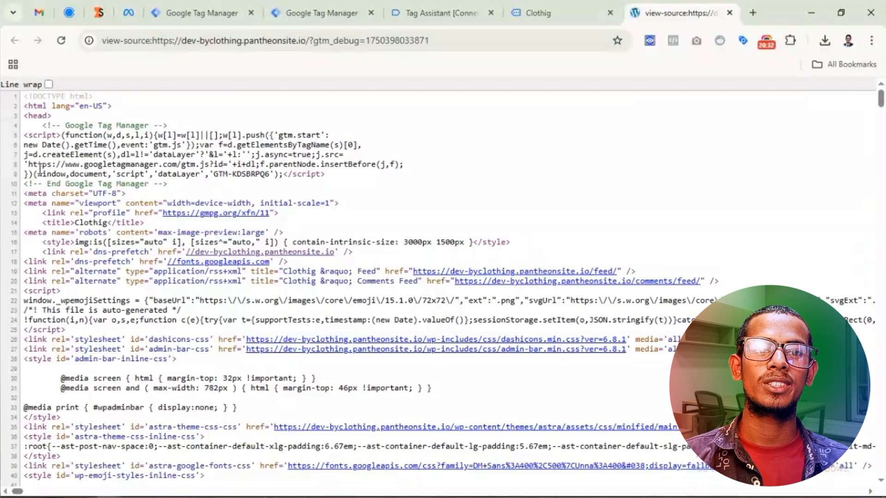
left_click_drag(29, 165, 132, 164)
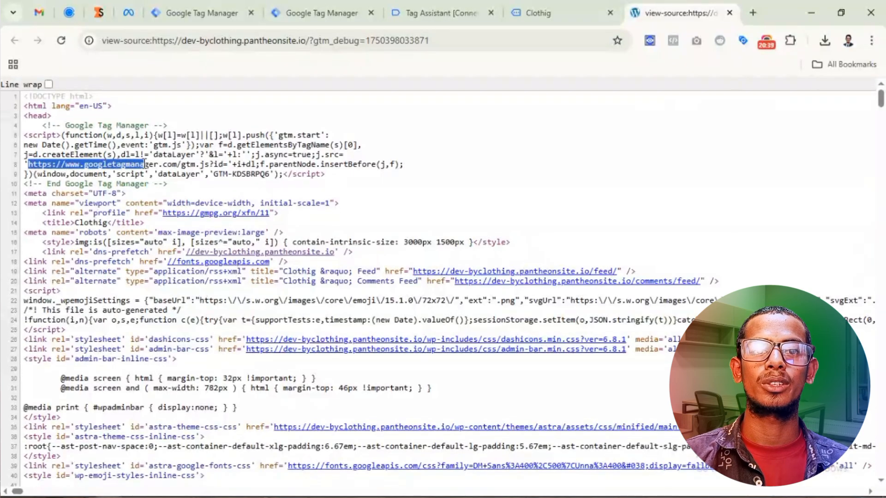
left_click_drag(146, 165, 161, 165)
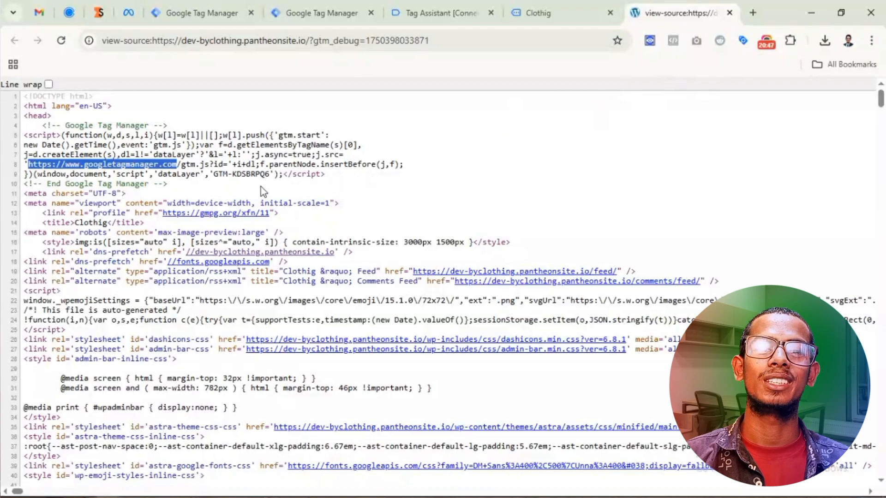
left_click_drag(169, 184, 41, 129)
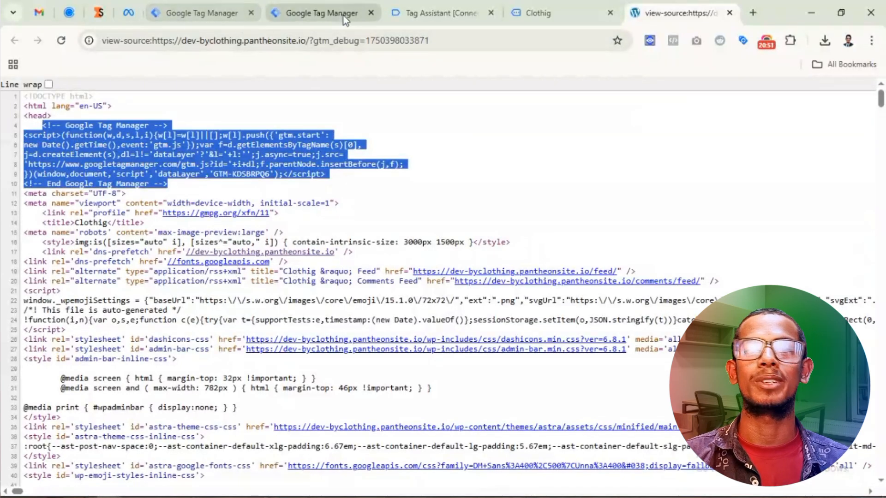
Switch to Stape and open the Custom Loader power-up of the Pro Bicycles Shop container
left_click(322, 17)
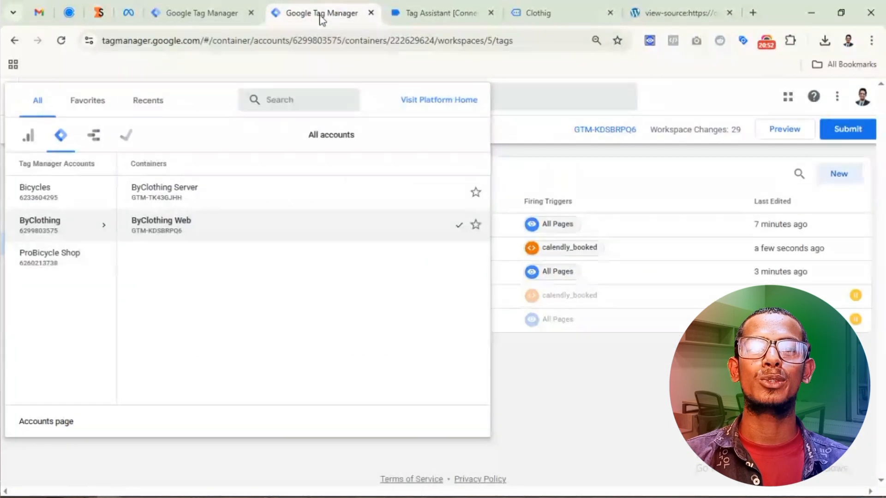
left_click(97, 13)
scroll(549, 213, "up", 5)
scroll(549, 213, "up", 5)
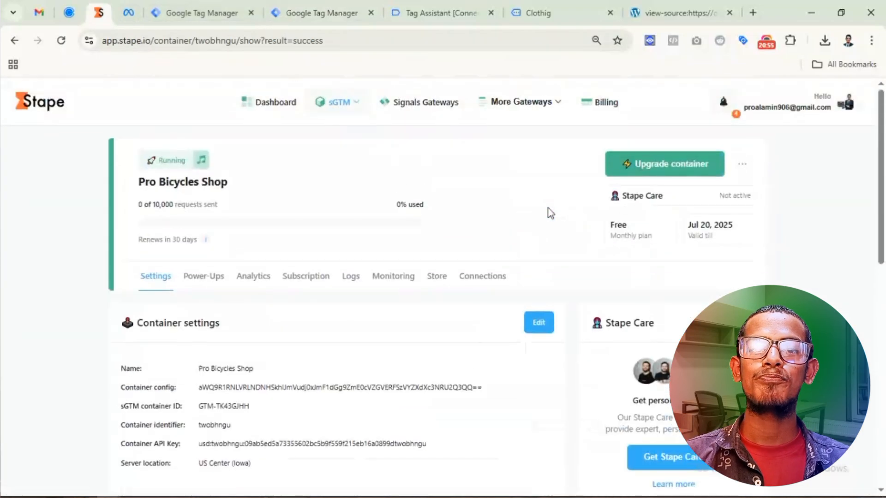
left_click(204, 278)
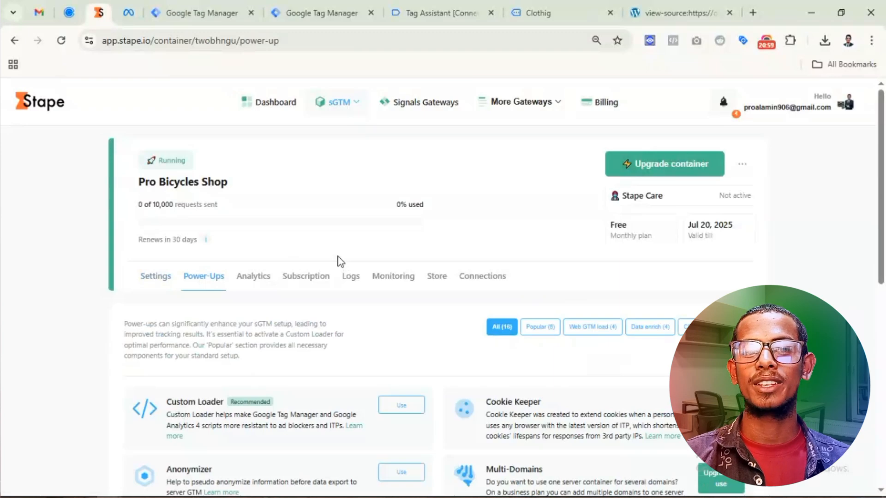
scroll(351, 286, "down", 3)
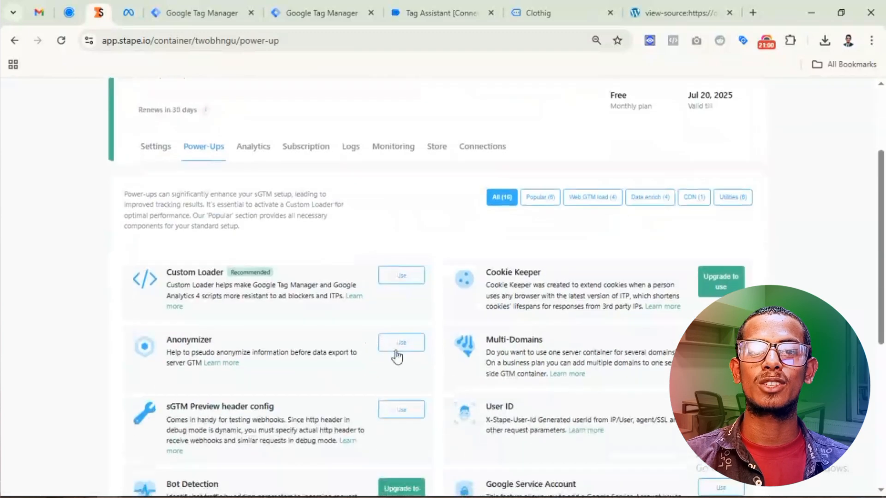
left_click(412, 280)
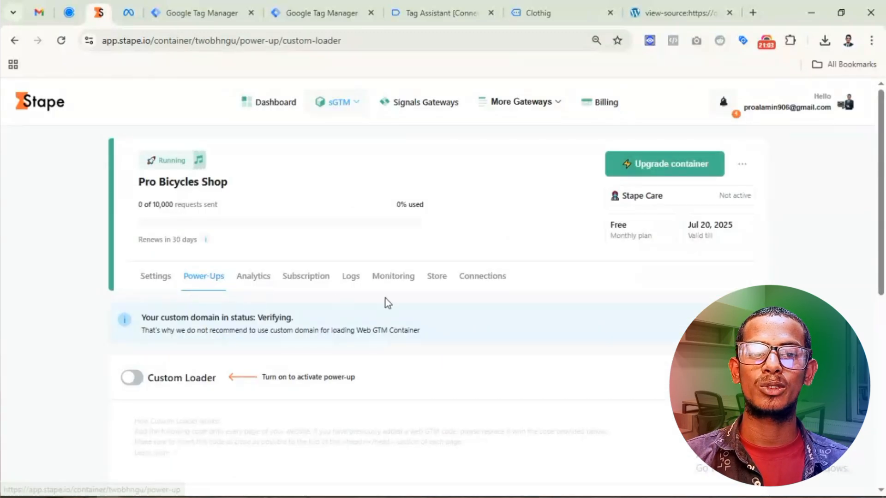
Activate the Custom Loader power-up for the Pro Bicycles Shop container and save the changes
scroll(131, 323, "down", 2)
left_click(131, 318)
scroll(402, 318, "down", 6)
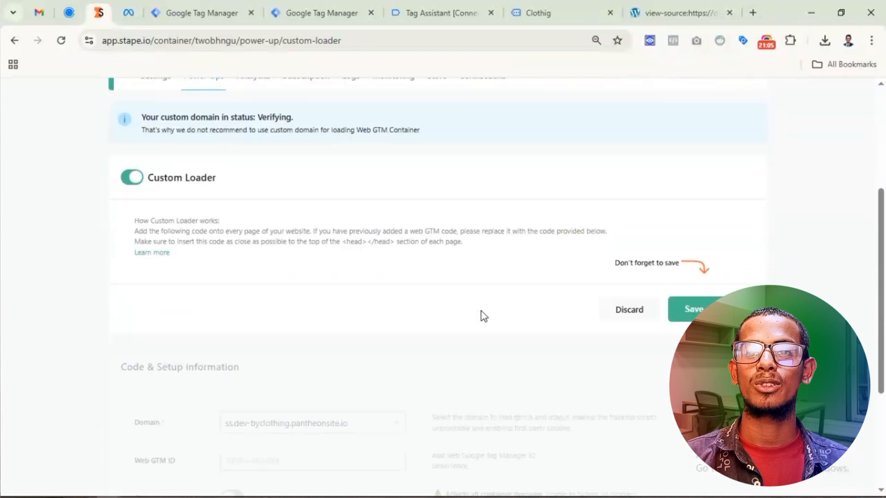
left_click(703, 193)
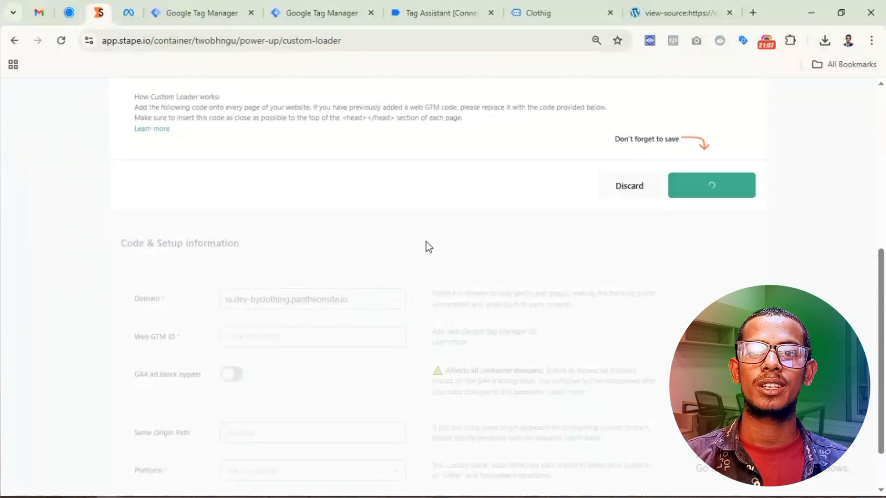
scroll(426, 242, "down", 2)
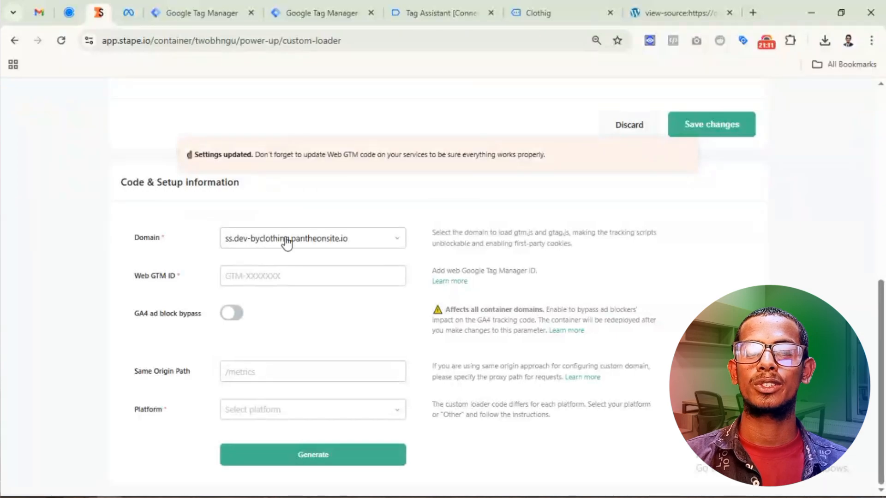
Copy the ByClothing Web container ID, GTM-KDSBRPQ6, from Google Tag Manager and enter it as the Web GTM ID in Stape
left_click(268, 278)
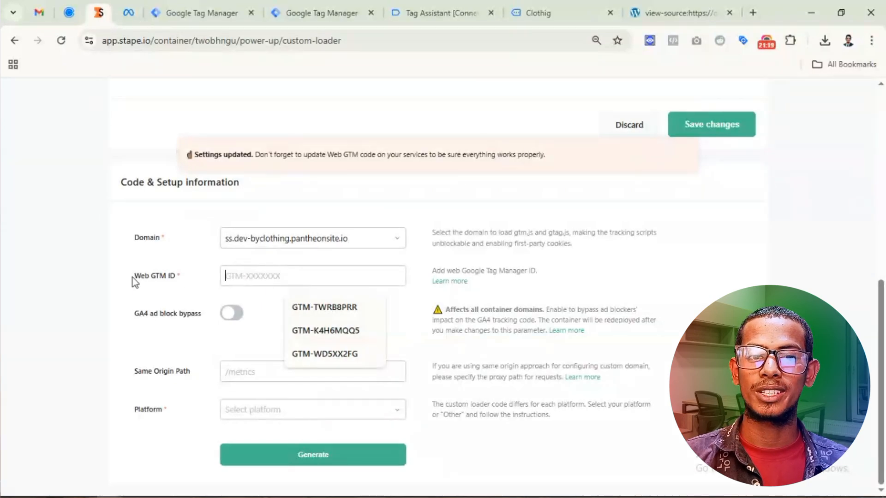
left_click_drag(133, 278, 172, 279)
left_click(299, 13)
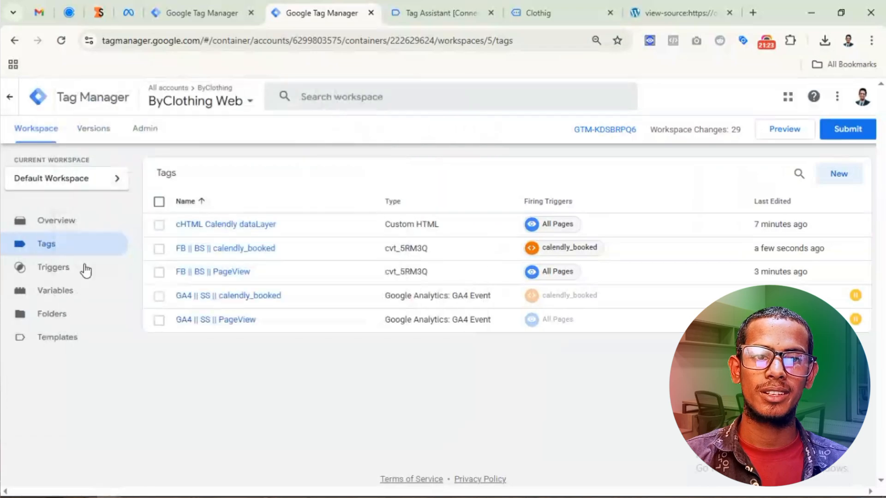
left_click(178, 12)
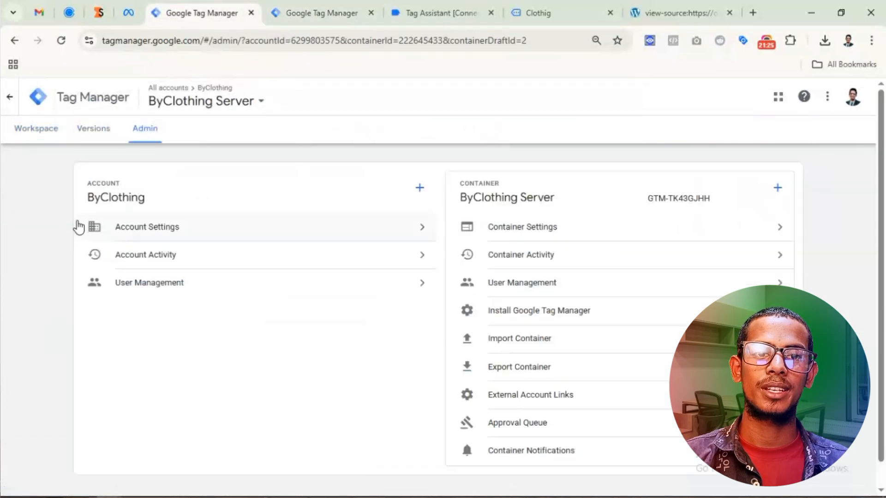
left_click(26, 139)
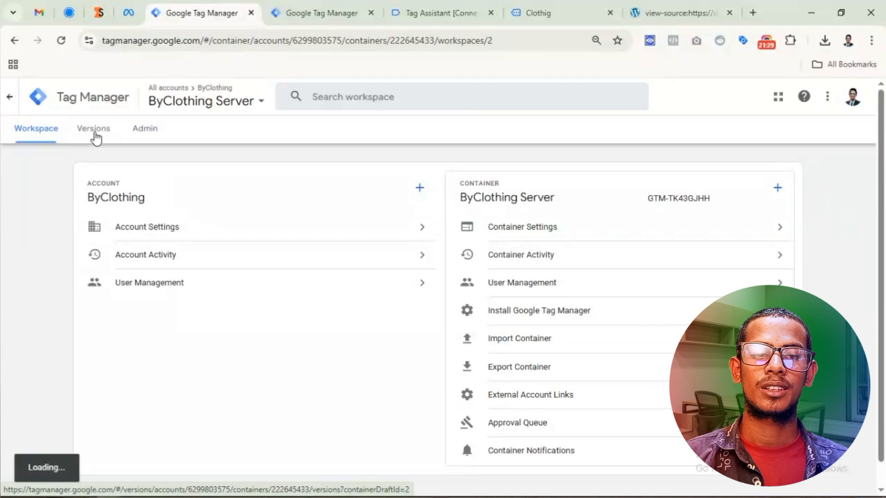
left_click(288, 14)
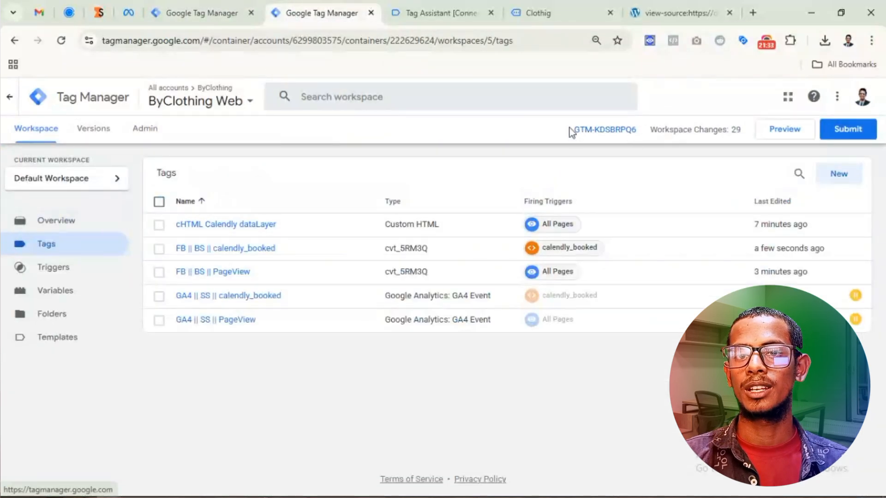
left_click_drag(570, 129, 637, 130)
key("ctrl+c")
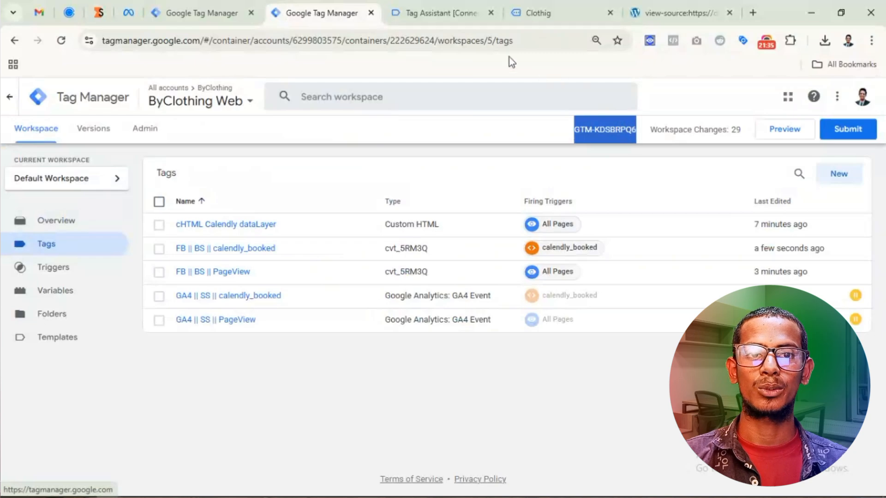
left_click(98, 13)
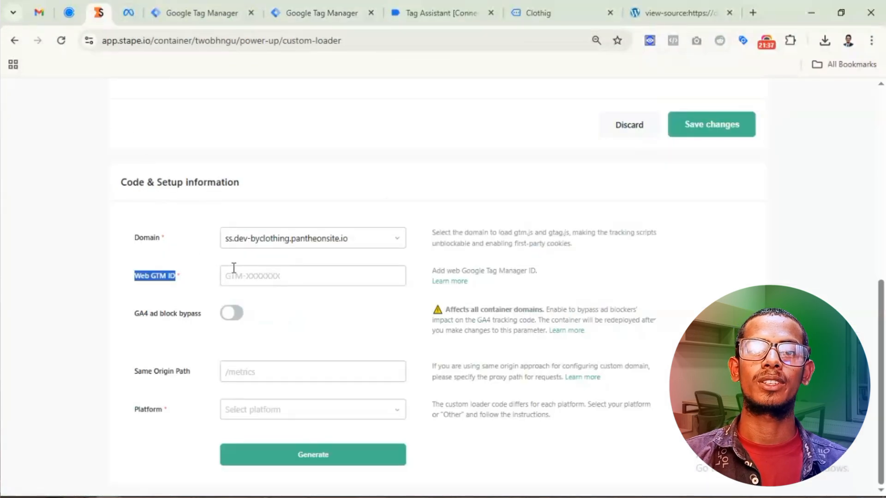
left_click(233, 269)
key("ctrl+v")
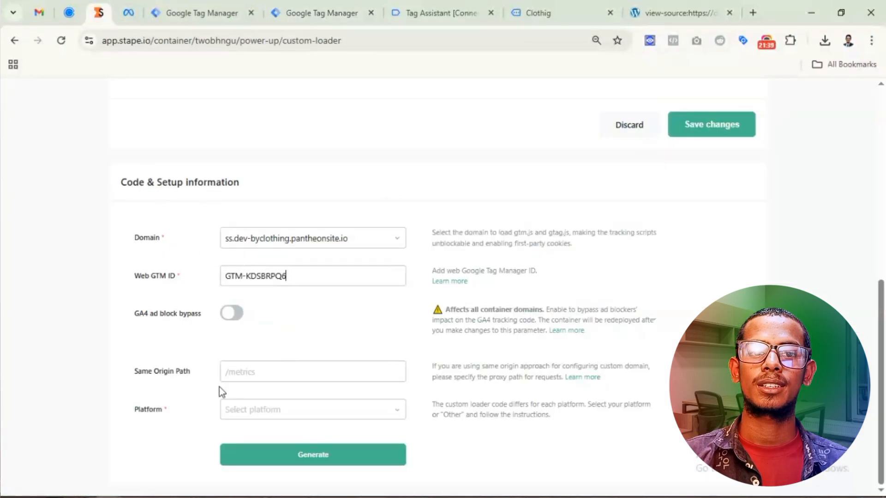
Enable GA4 ad block bypass and set the Custom Loader's platform to Other
left_click(235, 316)
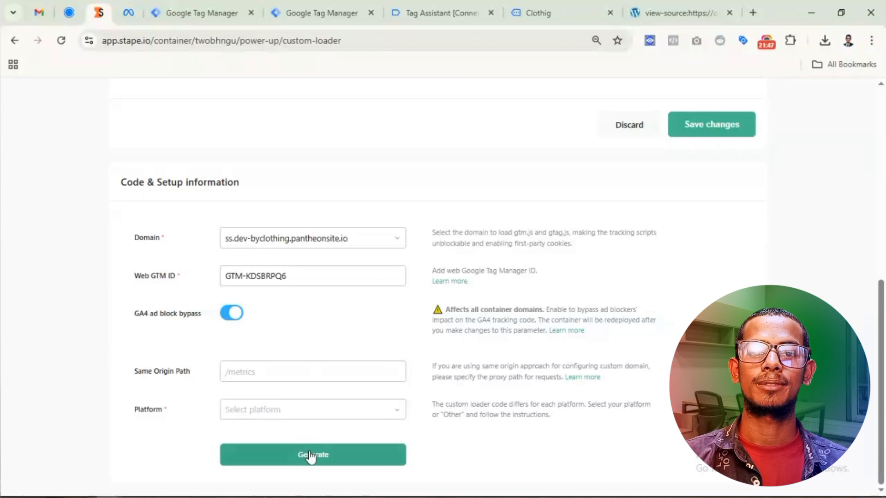
left_click(332, 420)
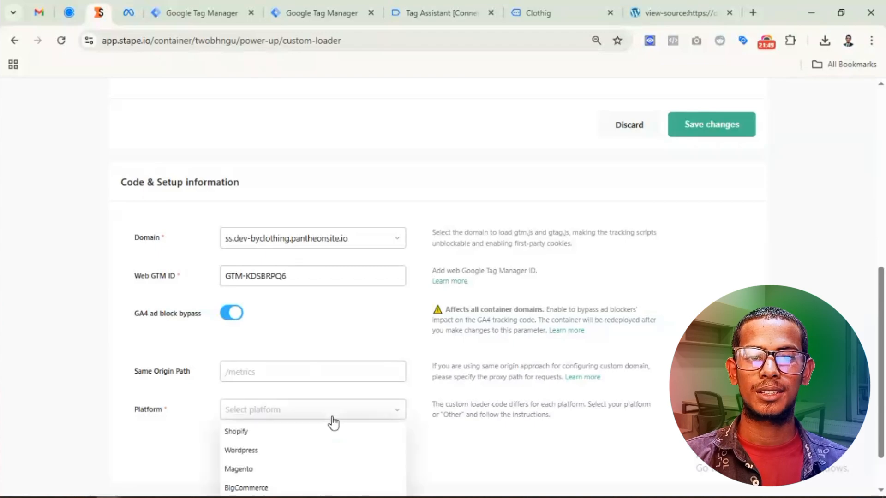
scroll(373, 324, "down", 1)
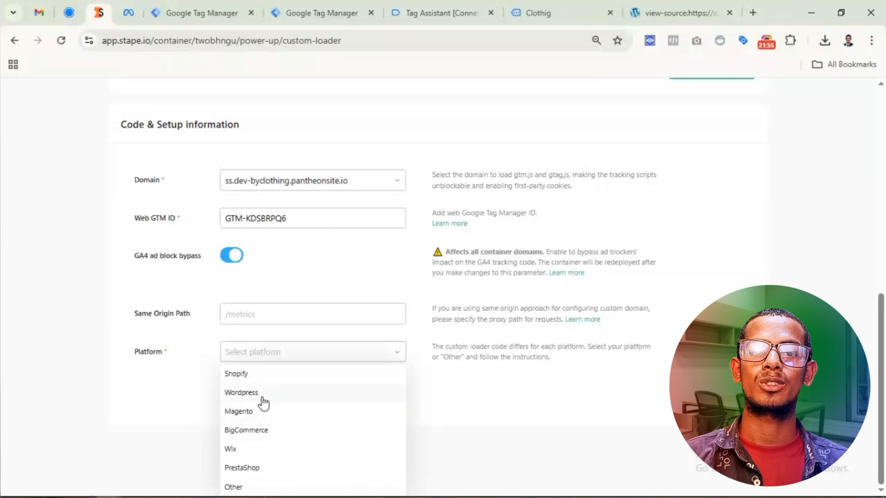
left_click(236, 489)
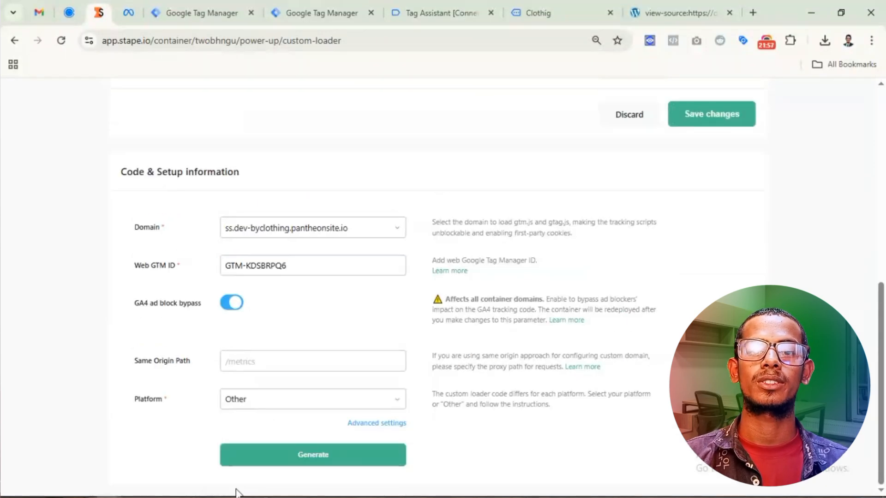
Generate the Custom Loader code and copy the Google Tag Manager script meant for the page head
left_click(315, 465)
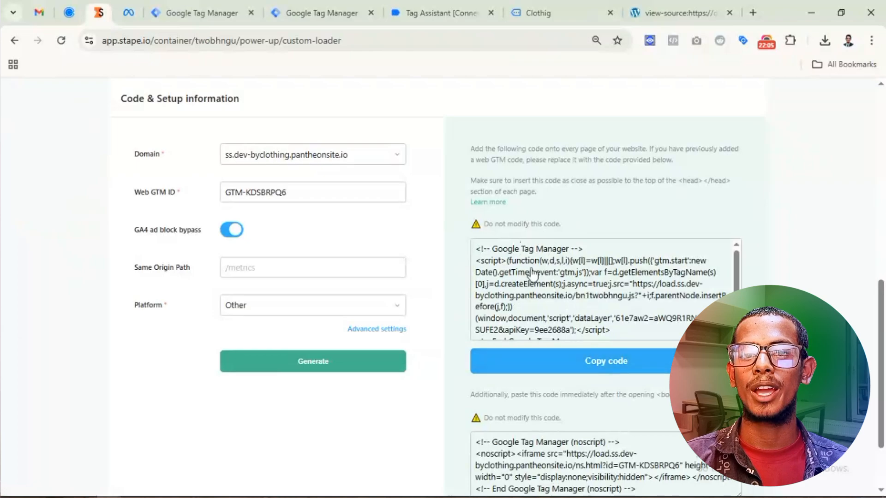
left_click(578, 368)
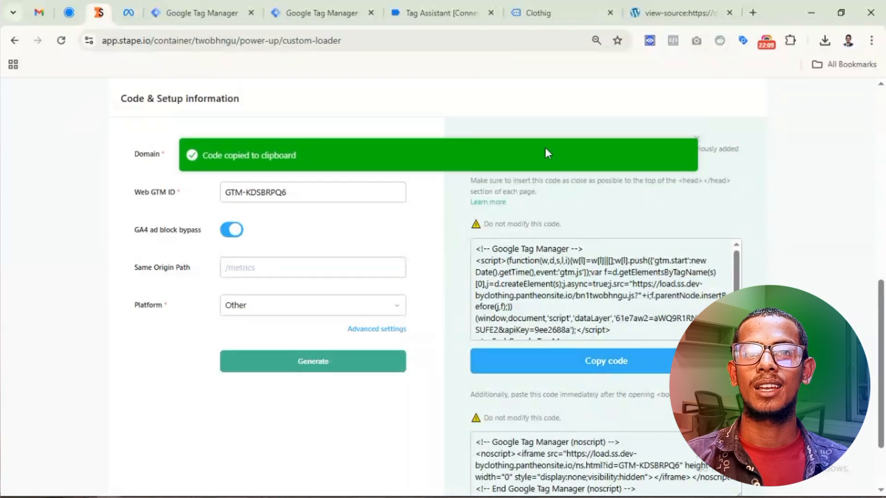
mouse_move(129, 496)
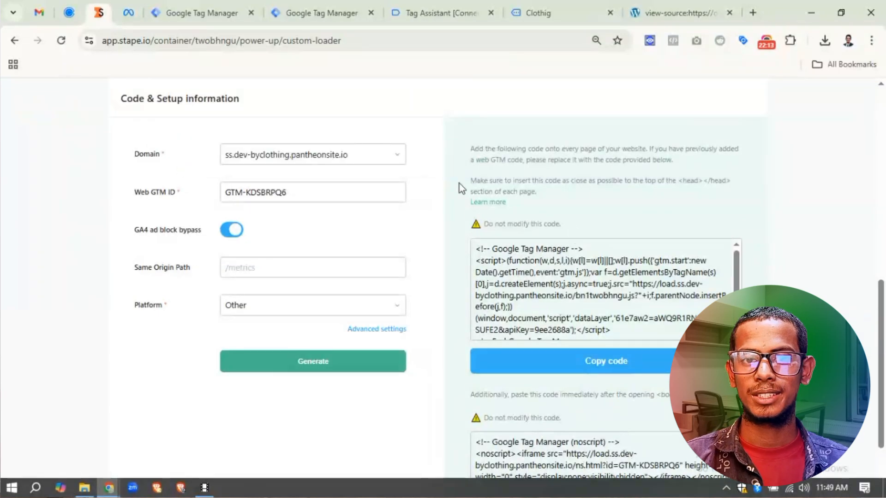
Compare the script address in the Clothig page source's Google Tag Manager snippet with the one in Stape's generated loader code
left_click(673, 10)
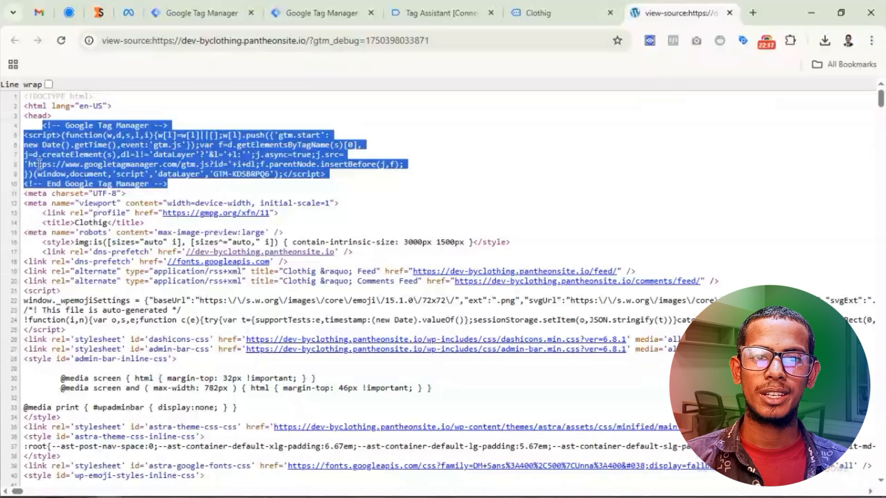
left_click(101, 12)
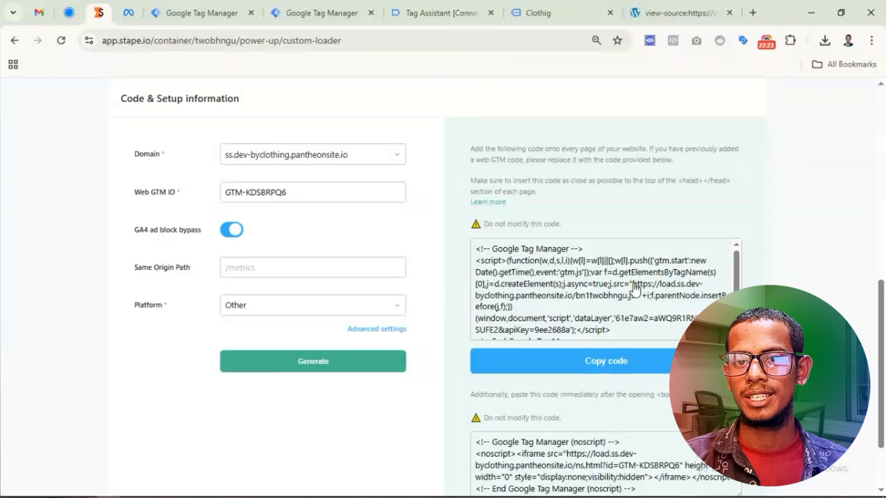
left_click_drag(634, 287, 513, 306)
left_click_drag(541, 305, 573, 306)
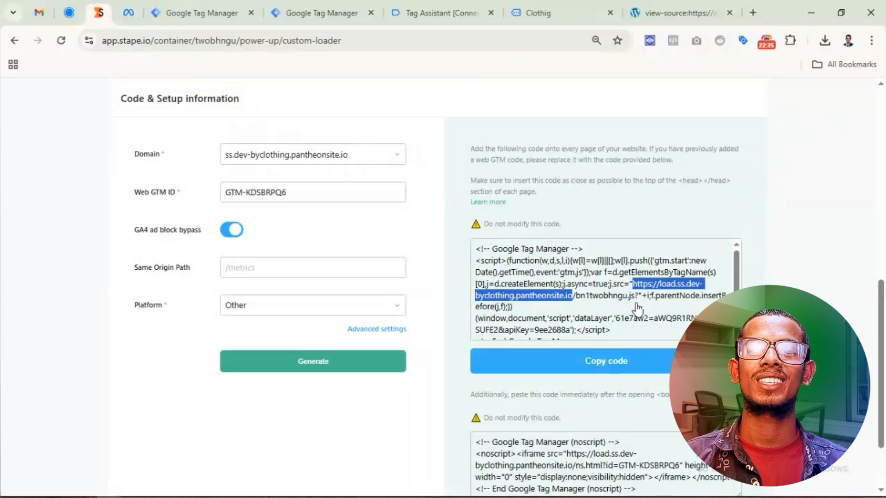
left_click(666, 15)
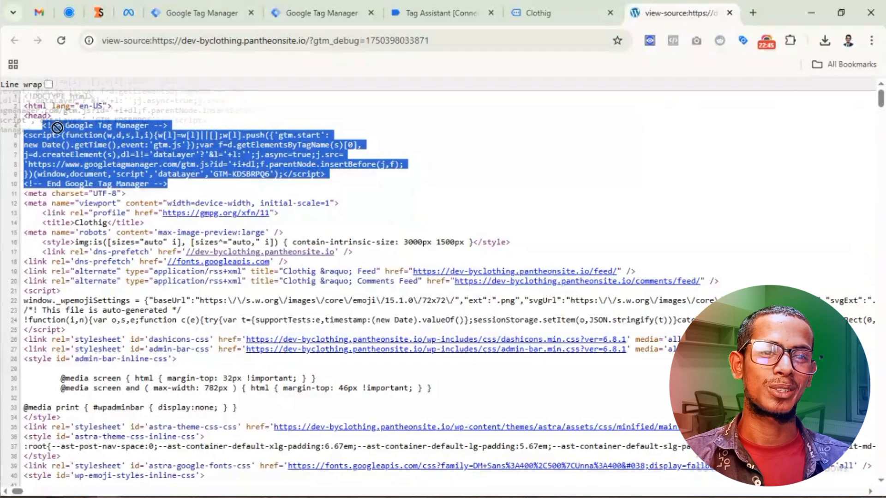
left_click(80, 147)
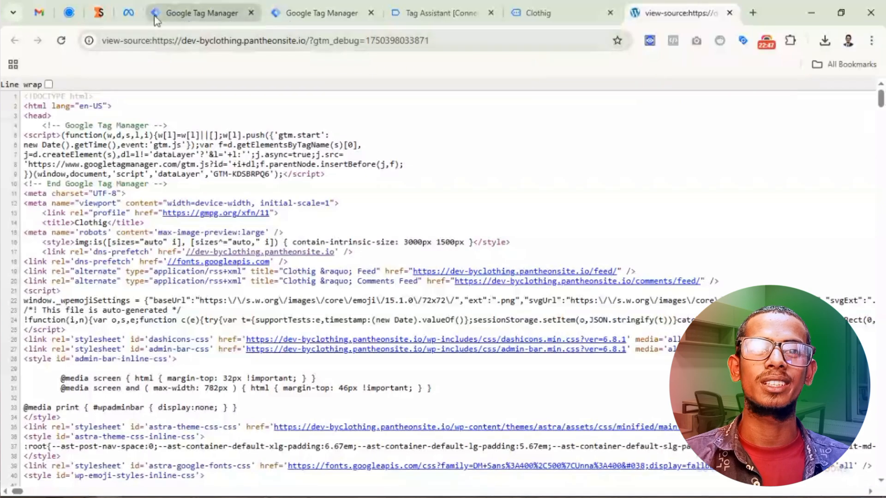
left_click(98, 12)
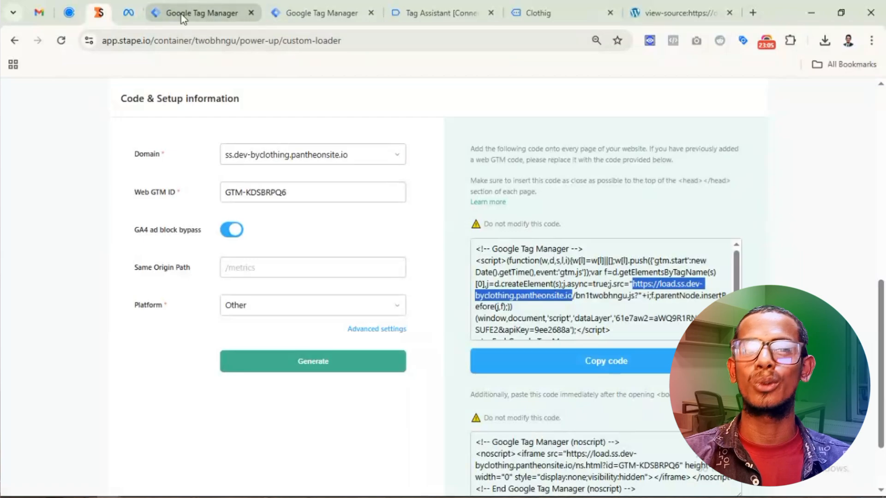
Copy the generated head script from Stape's Custom Loader again
left_click(295, 14)
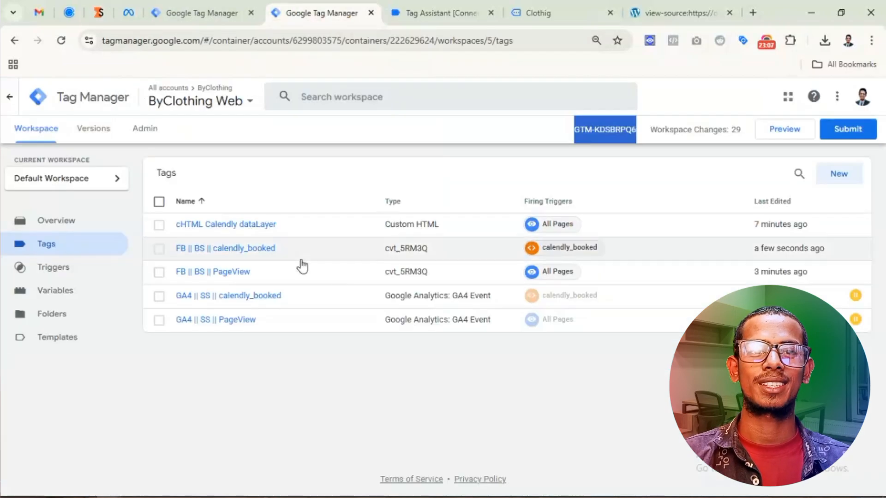
left_click(99, 15)
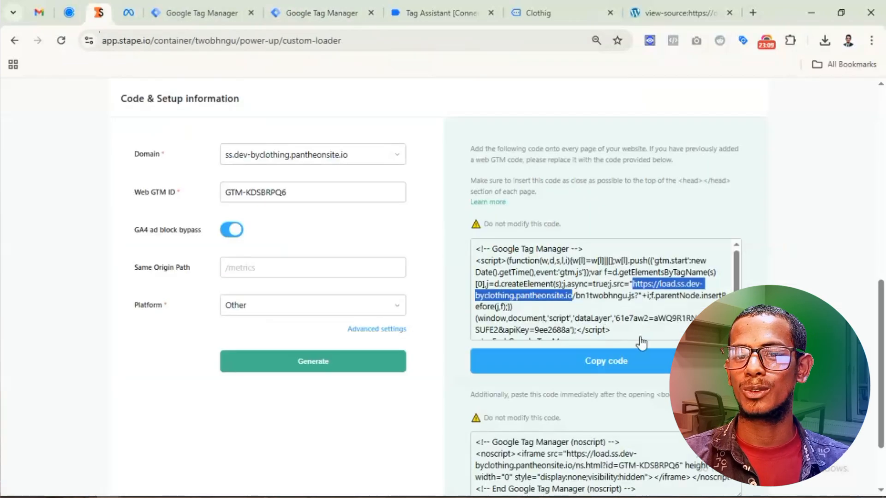
left_click(624, 361)
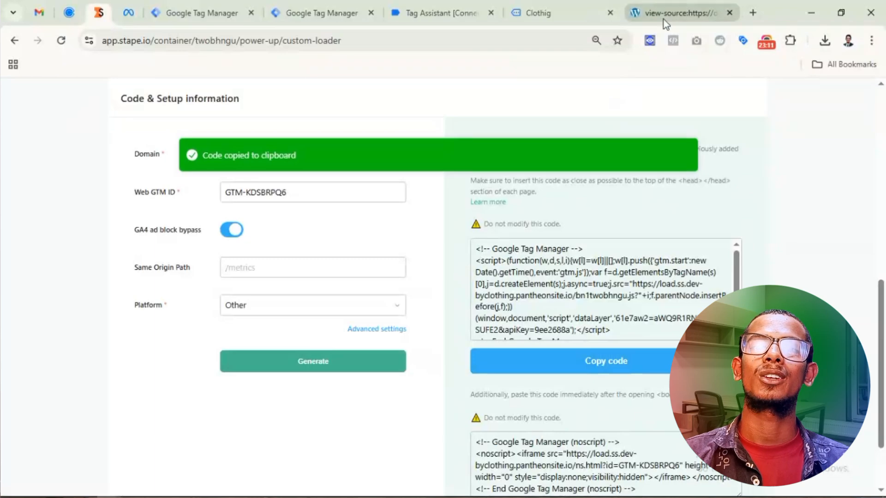
left_click(542, 17)
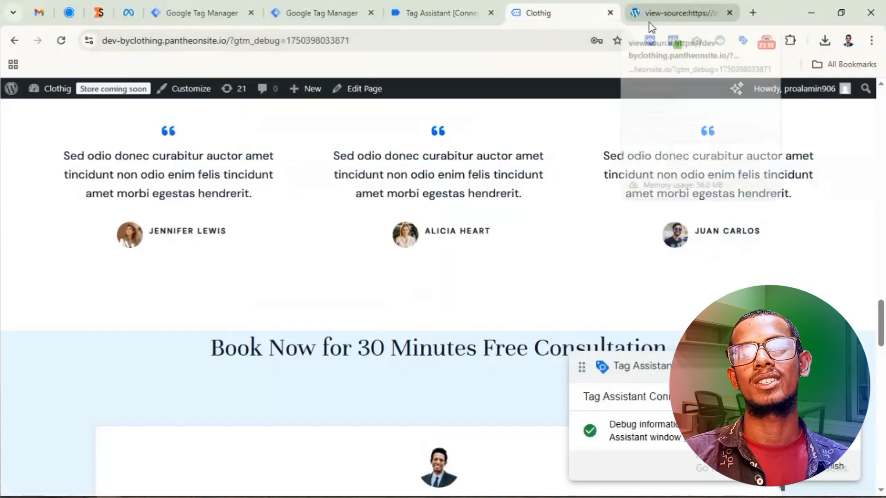
left_click(676, 13)
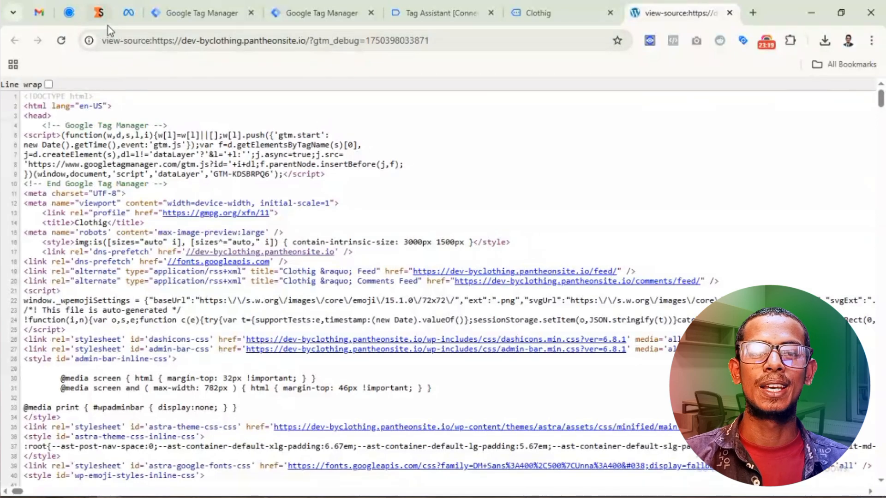
left_click(201, 21)
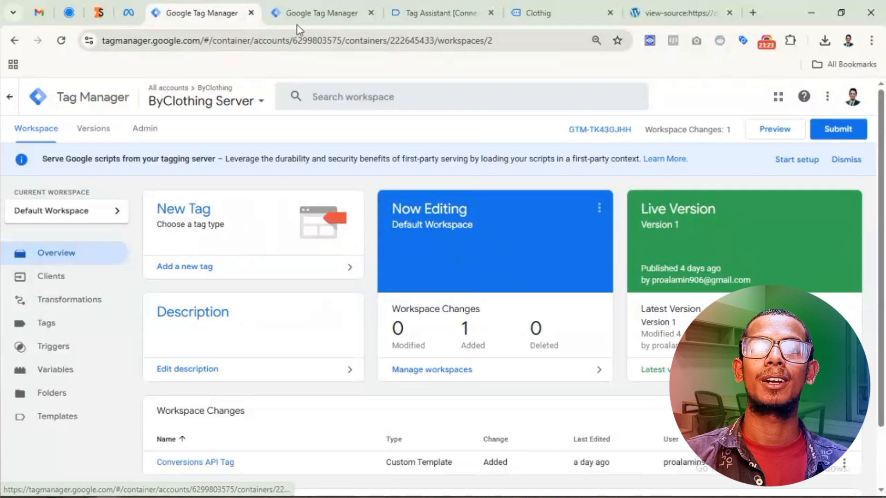
left_click(303, 17)
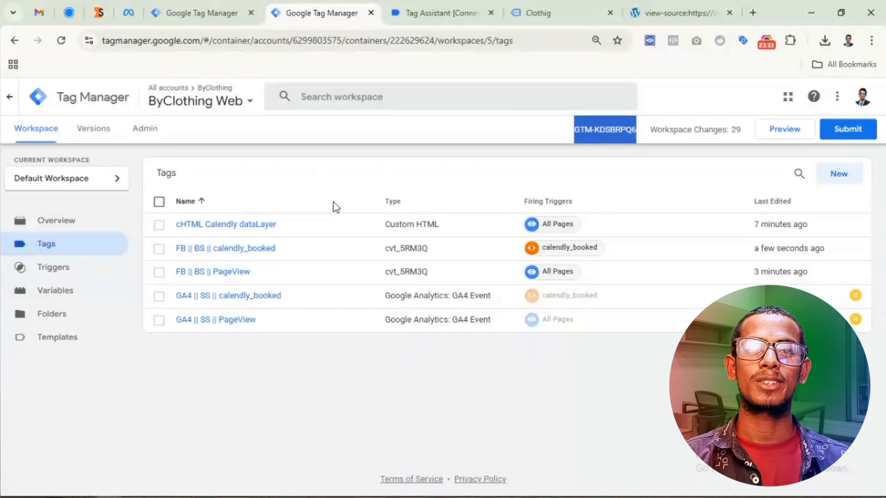
left_click(98, 13)
Switch to the ByClothing Server container in Google Tag Manager and open its list of clients
left_click(193, 18)
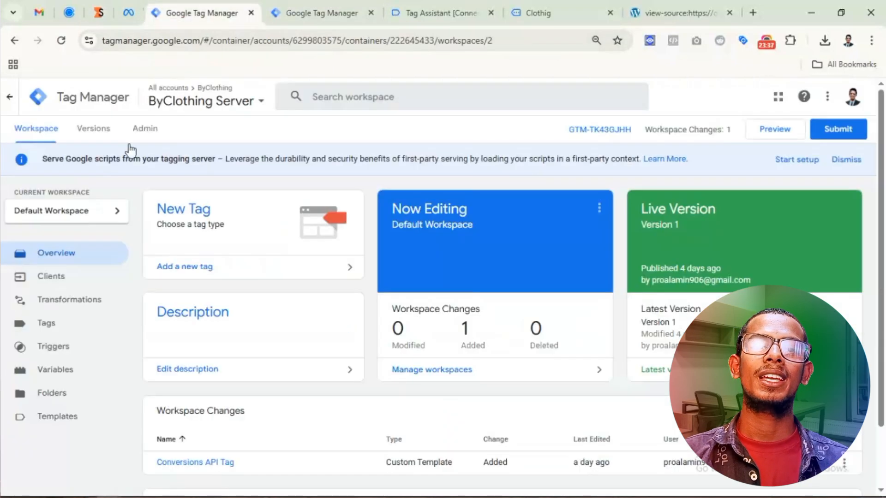
left_click(78, 278)
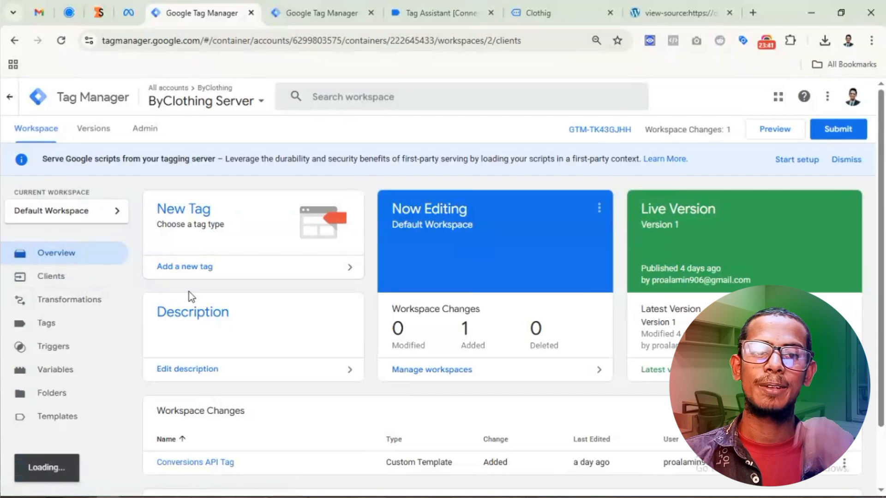
left_click(77, 278)
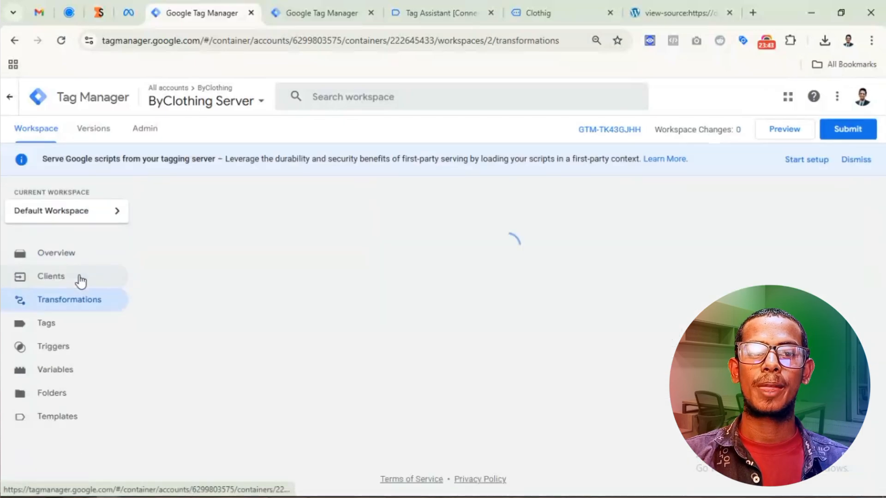
left_click(77, 278)
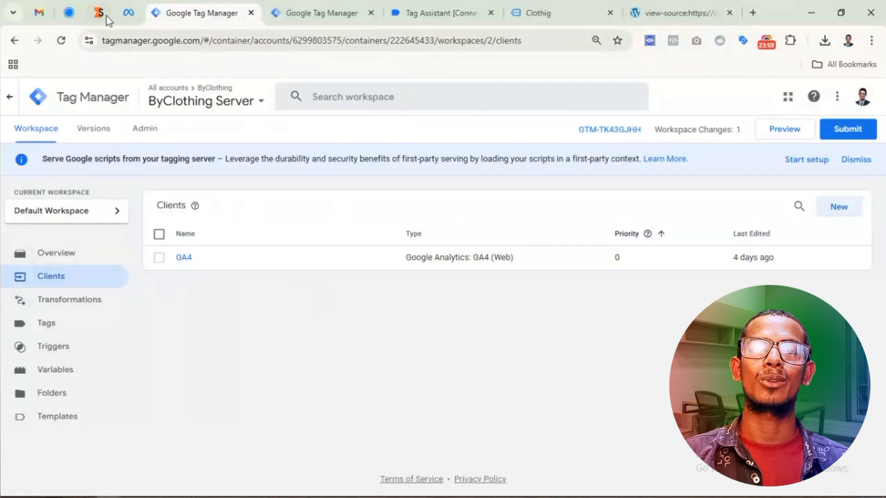
Switch to the ByClothing Web container and start a new tag of type Google Tag
left_click(129, 14)
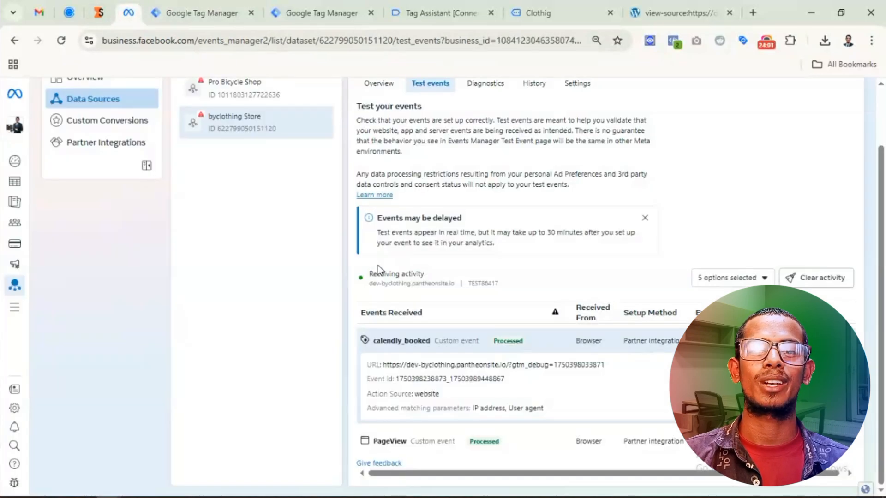
left_click(304, 14)
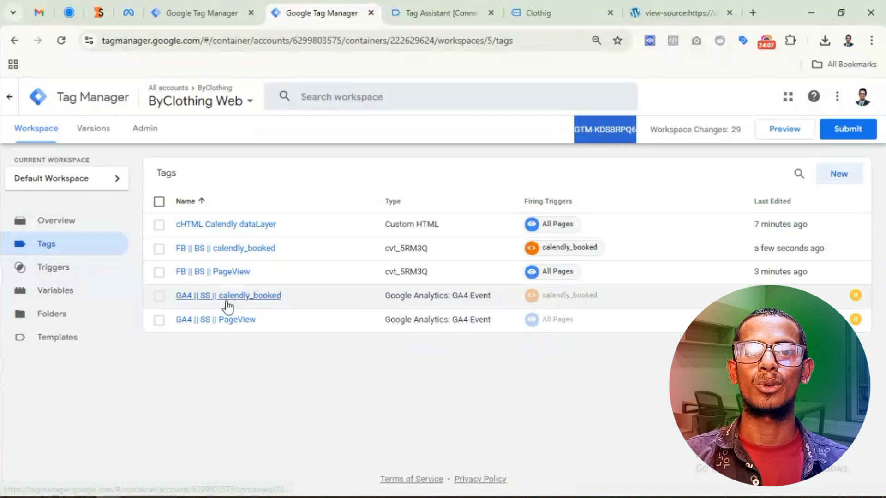
left_click(839, 180)
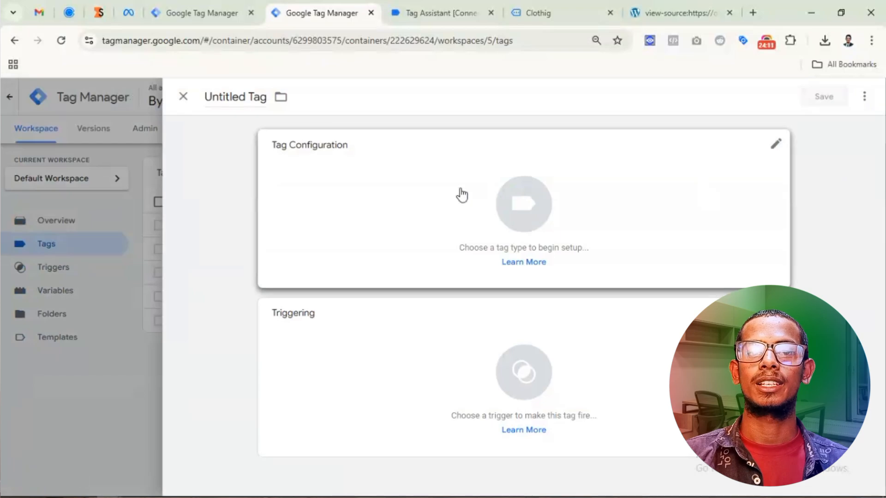
left_click(461, 194)
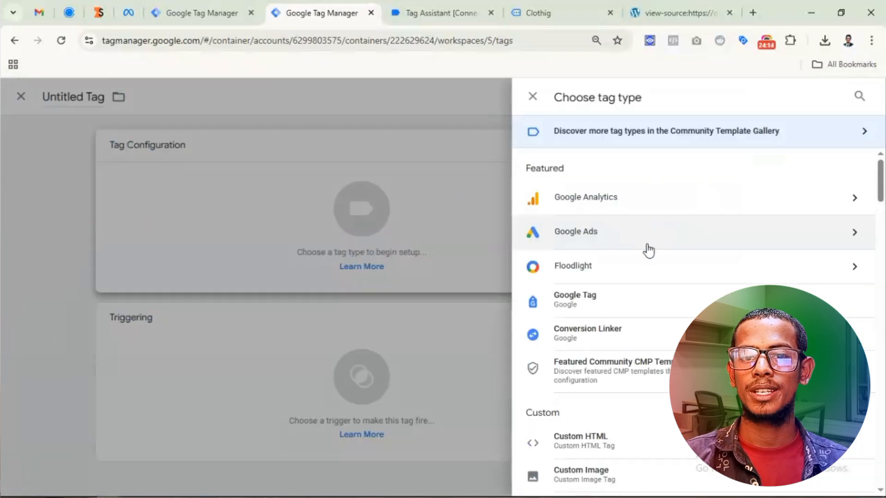
left_click(607, 301)
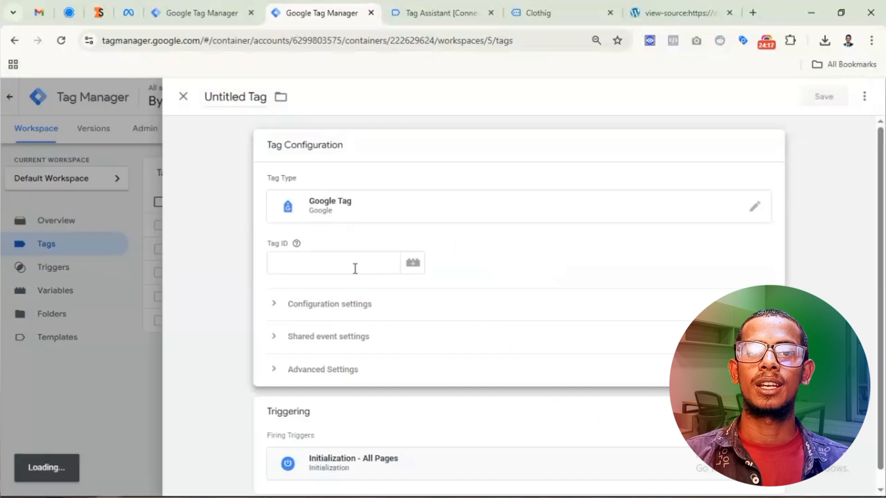
left_click(340, 265)
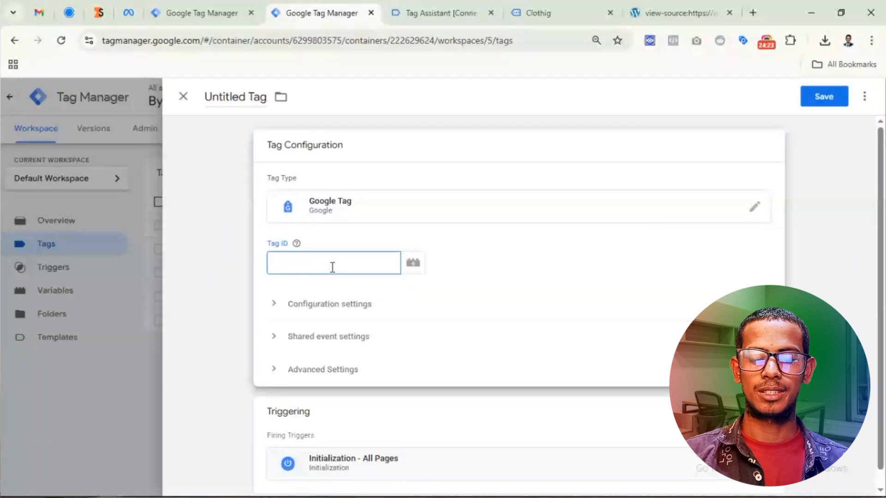
type("G-")
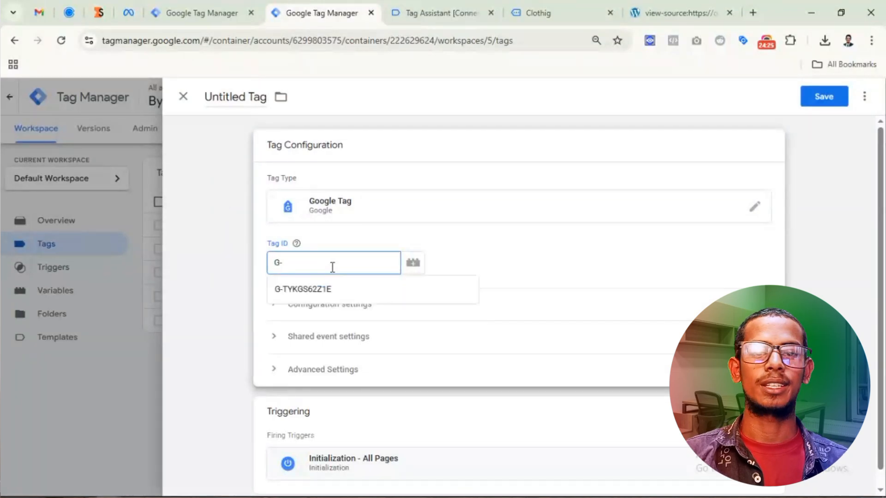
type("Z")
type("XXXXXXXXX")
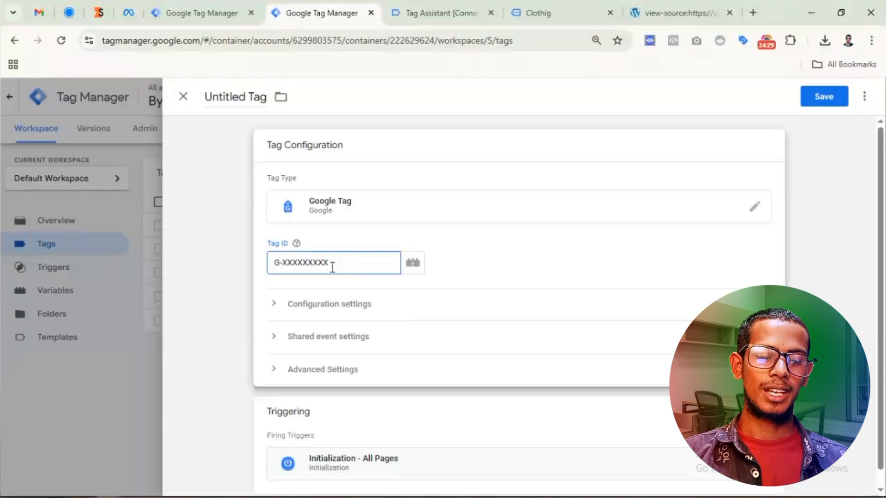
Set the new tag's Tag ID to the {{Measurement_ID}} variable
key("ctrl+a")
type("{{me")
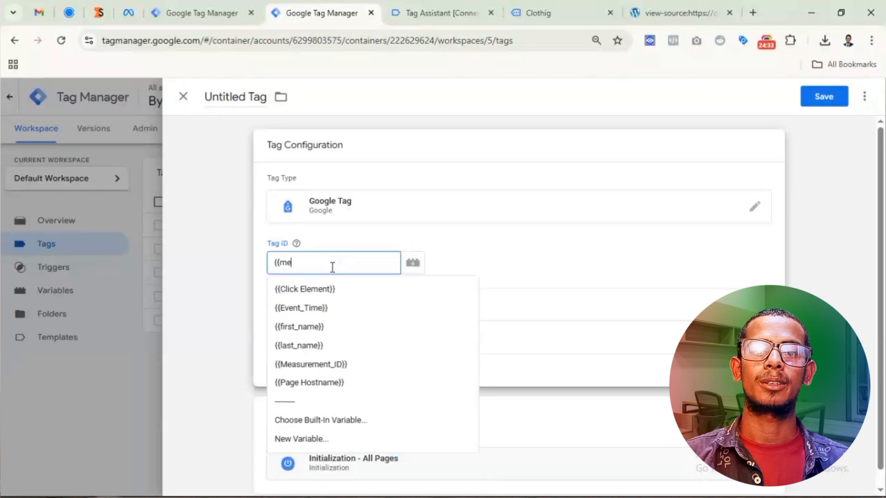
left_click(347, 365)
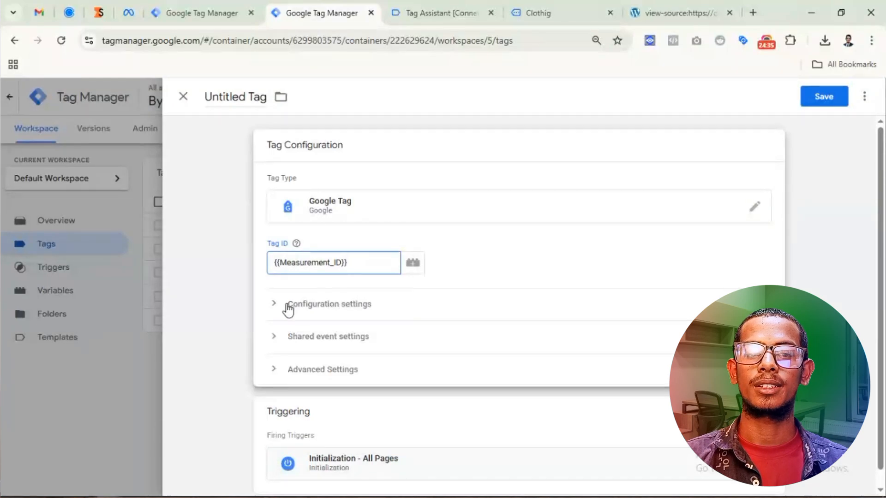
Add two configuration parameter rows to the Google Tag and name the first one server_container_url
scroll(456, 270, "down", 1)
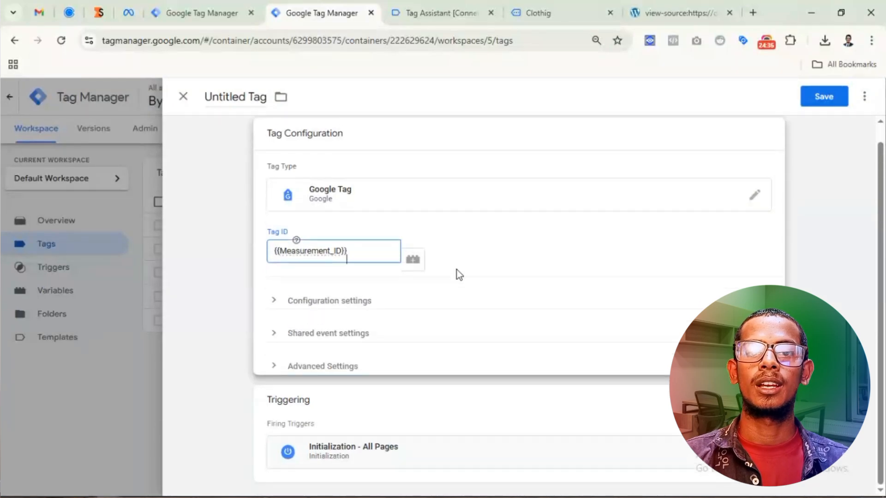
left_click(336, 291)
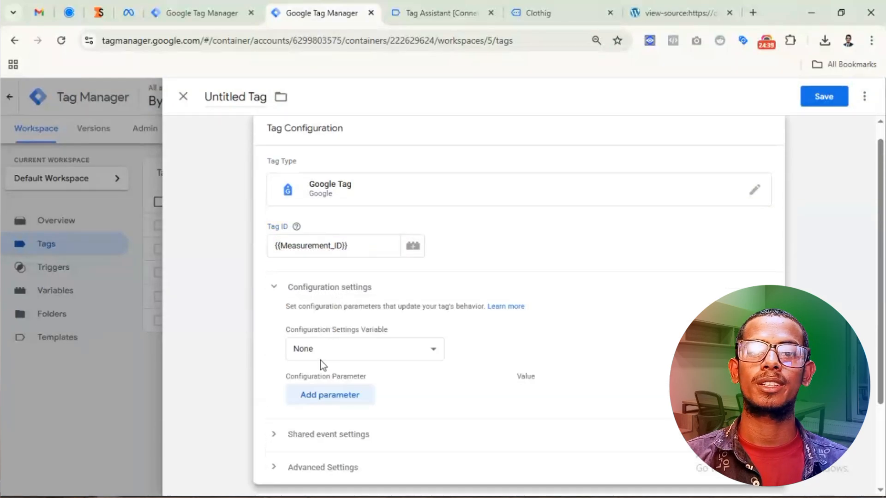
left_click(316, 396)
scroll(352, 381, "down", 2)
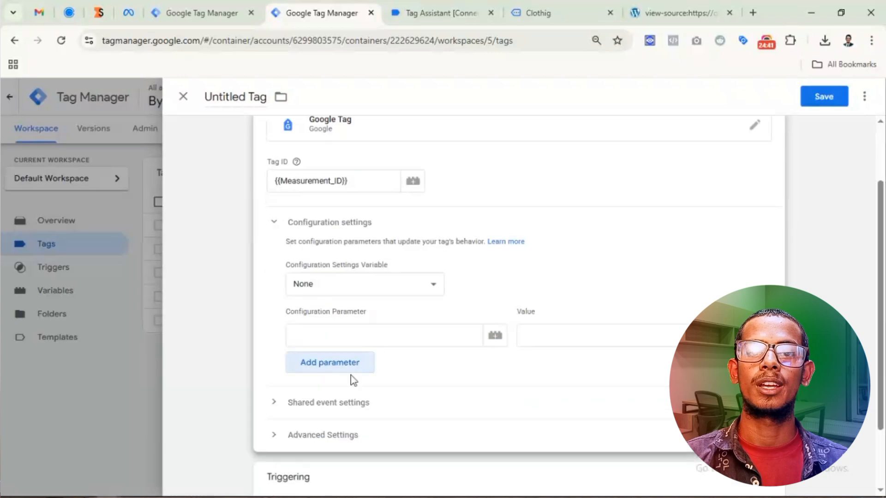
left_click(337, 363)
left_click(344, 341)
type("se")
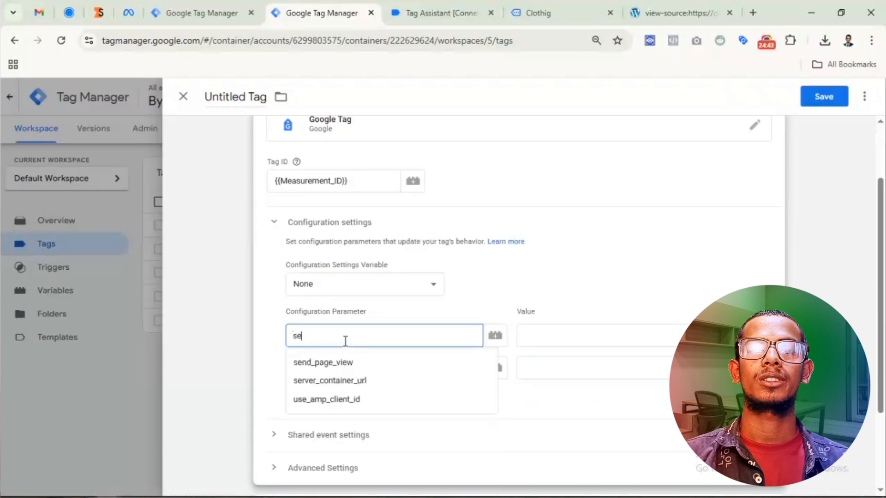
left_click(340, 381)
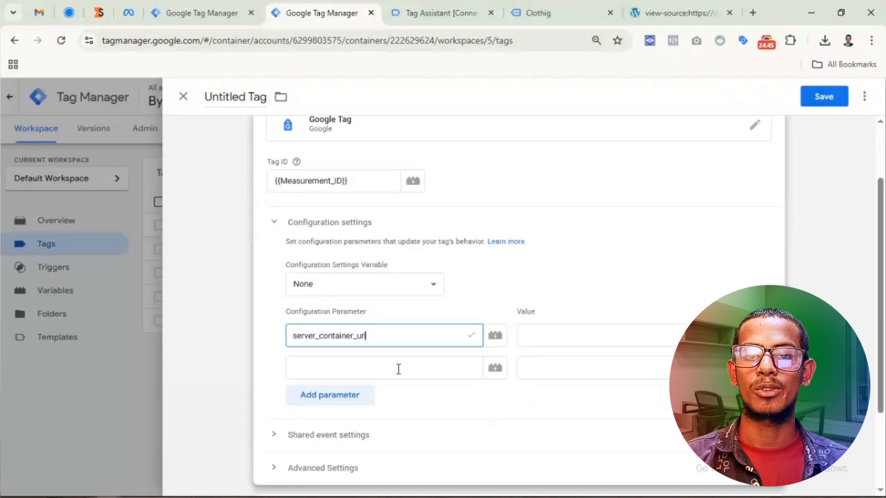
left_click(563, 338)
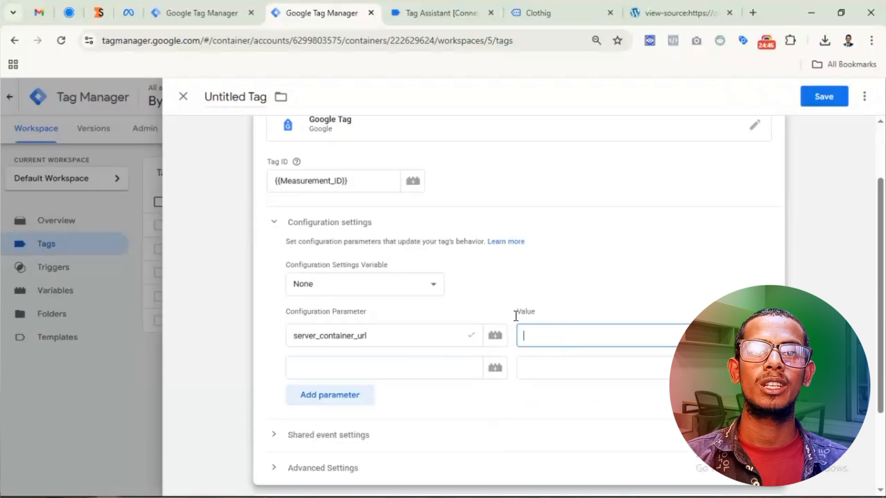
left_click(98, 13)
scroll(188, 233, "up", 7)
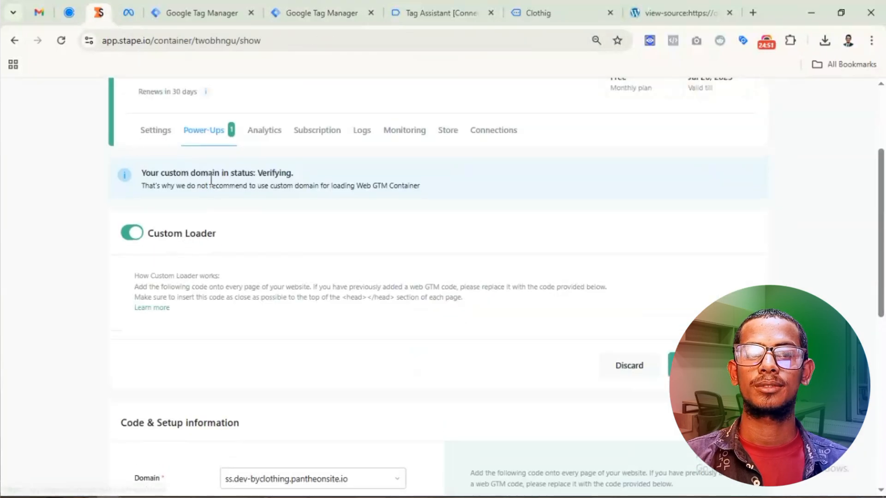
scroll(222, 219, "down", 5)
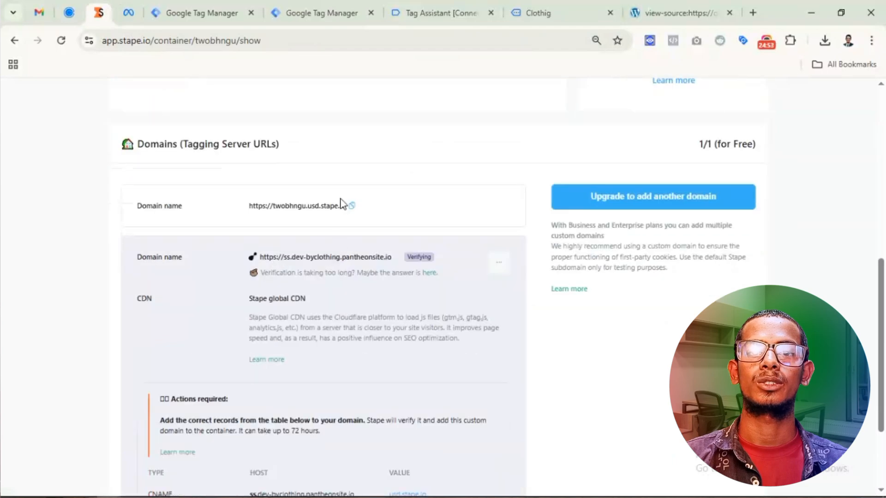
left_click(352, 207)
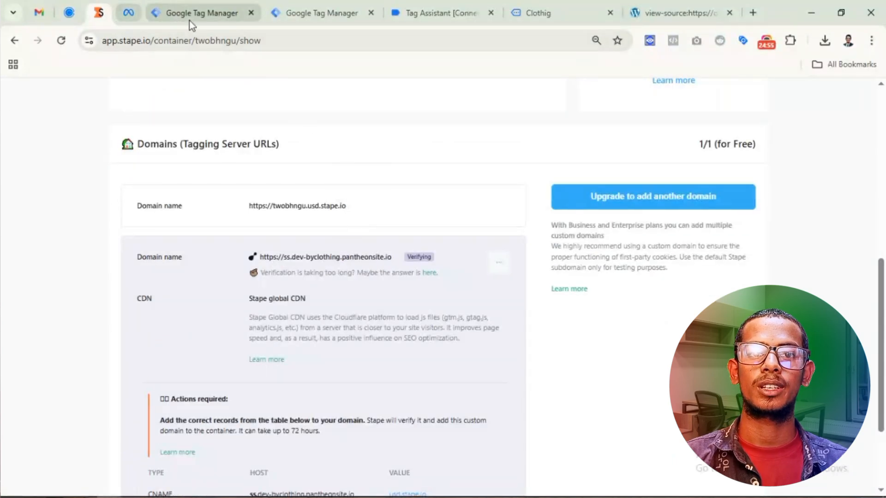
left_click(313, 19)
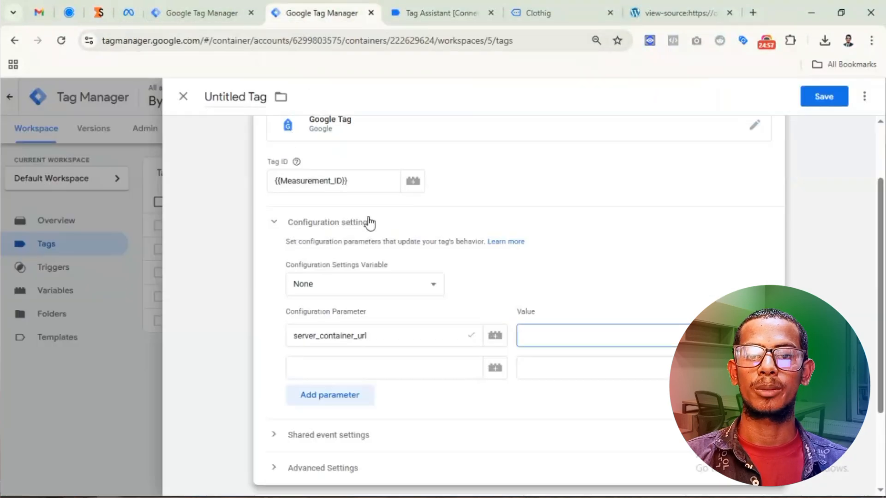
key("ctrl+v")
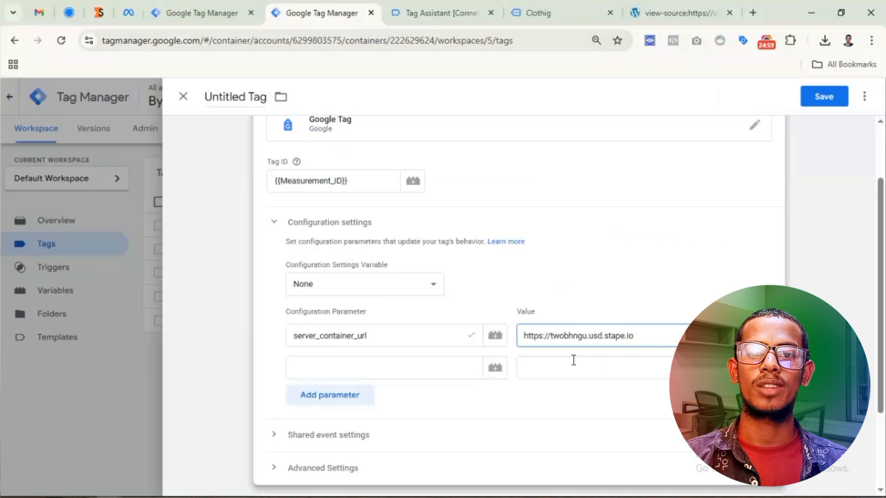
Set the second configuration parameter to send_page_view with the value false
left_click(369, 368)
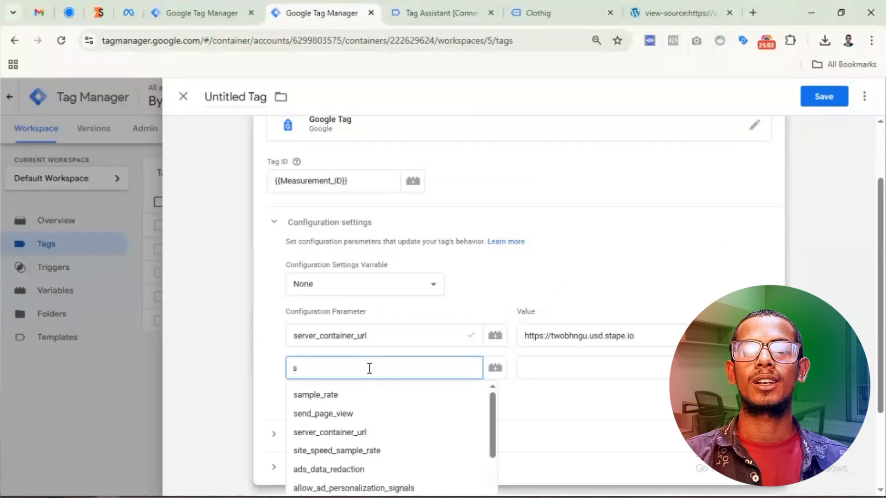
key("BackSpace")
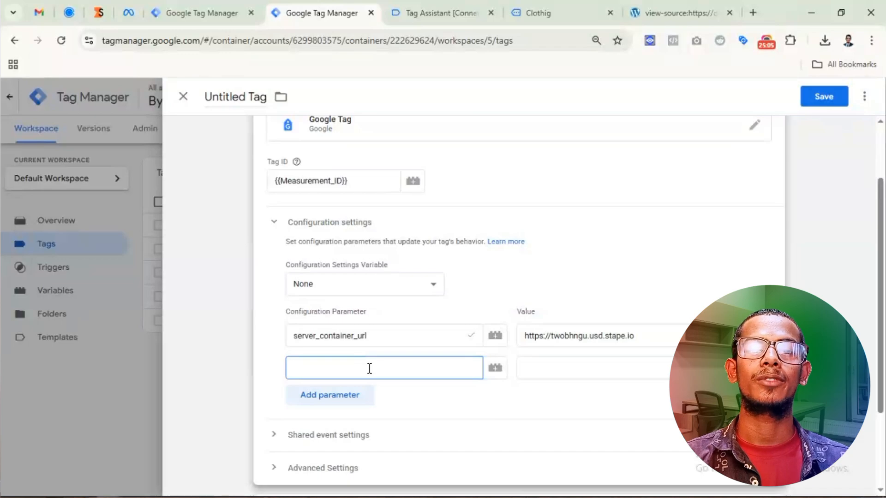
type("se")
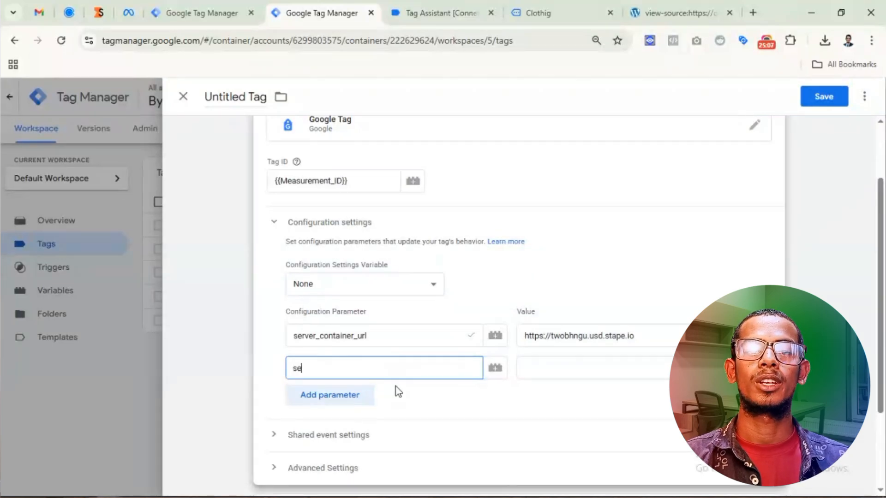
type("nd")
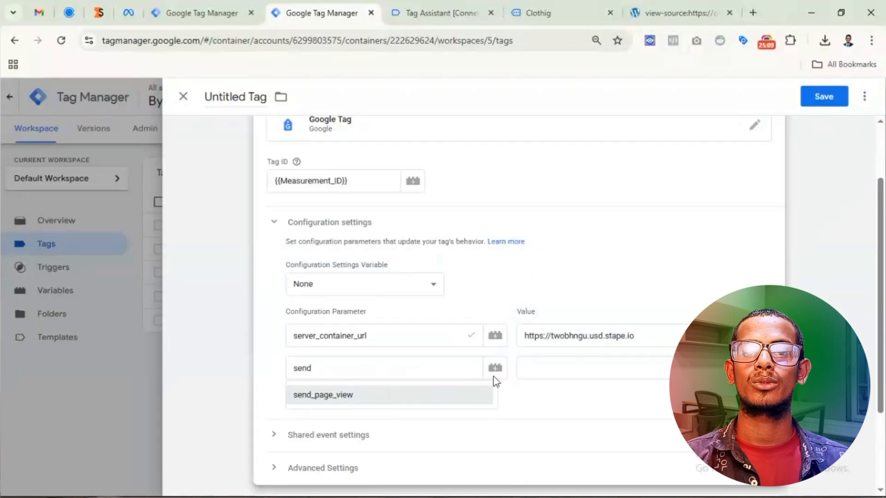
key("Return")
left_click(556, 370)
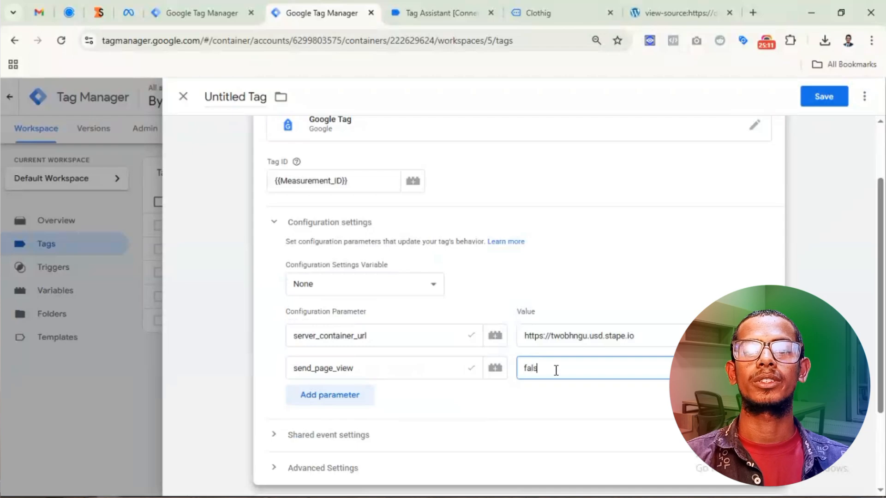
type("false")
Save the new tag under the name Google Tag, keeping the Initialization - All Pages trigger
scroll(558, 364, "down", 2)
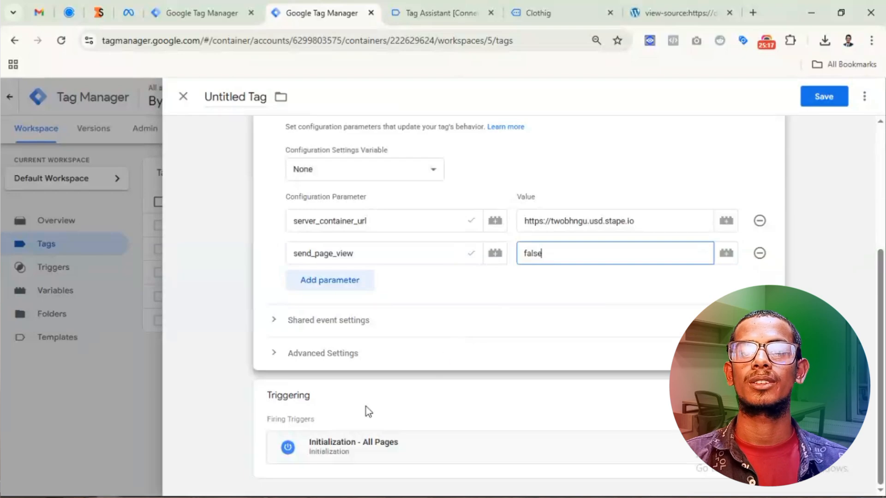
left_click(572, 294)
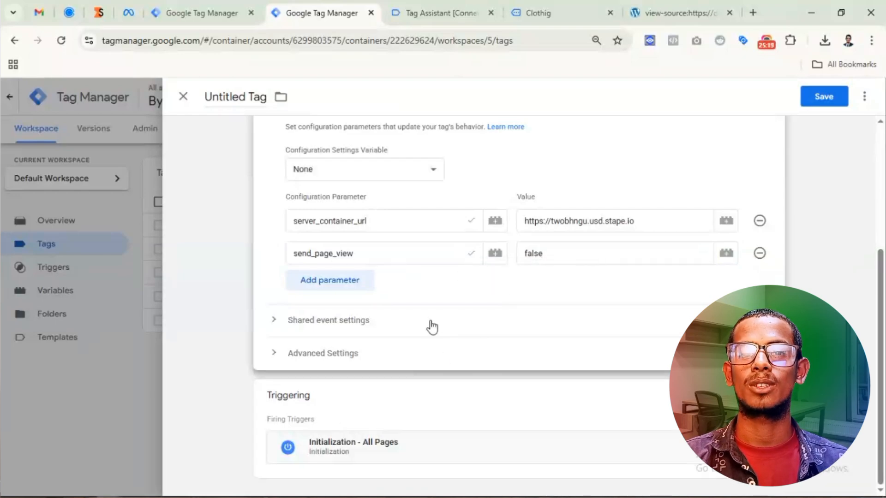
left_click(820, 99)
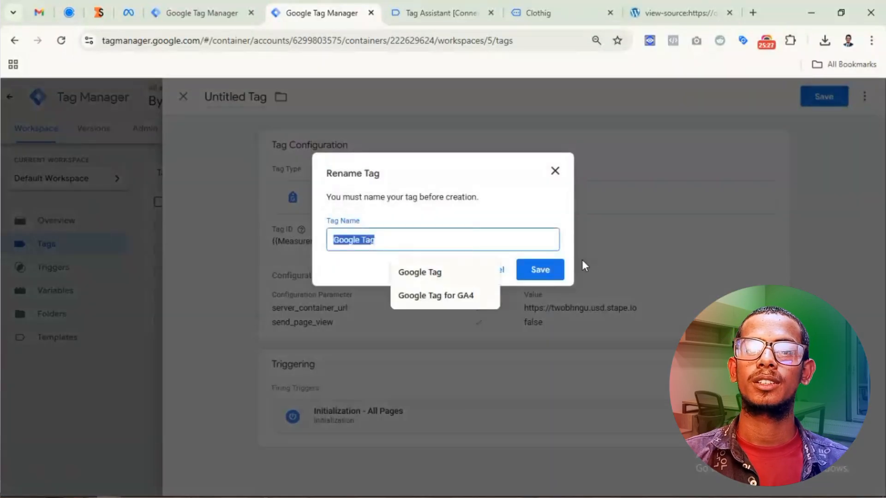
left_click(542, 270)
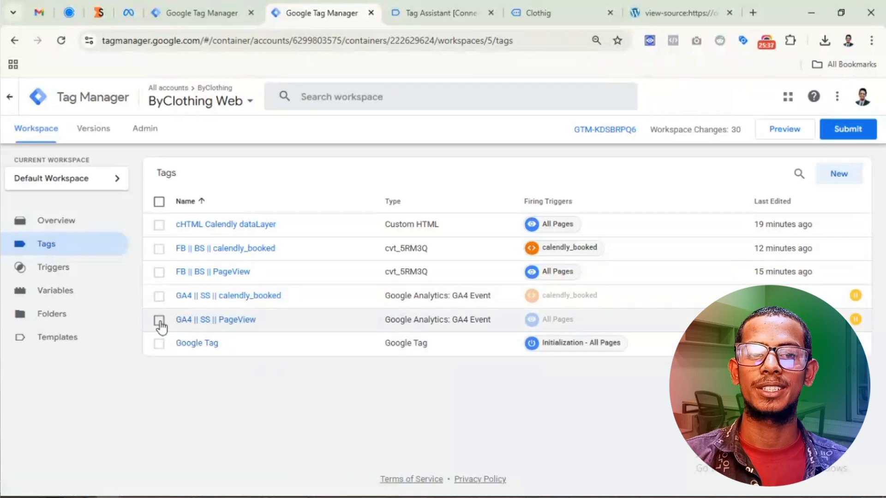
Open the GA4 || SS || PageView tag for editing and examine its tag type, measurement ID and event name
left_click(207, 323)
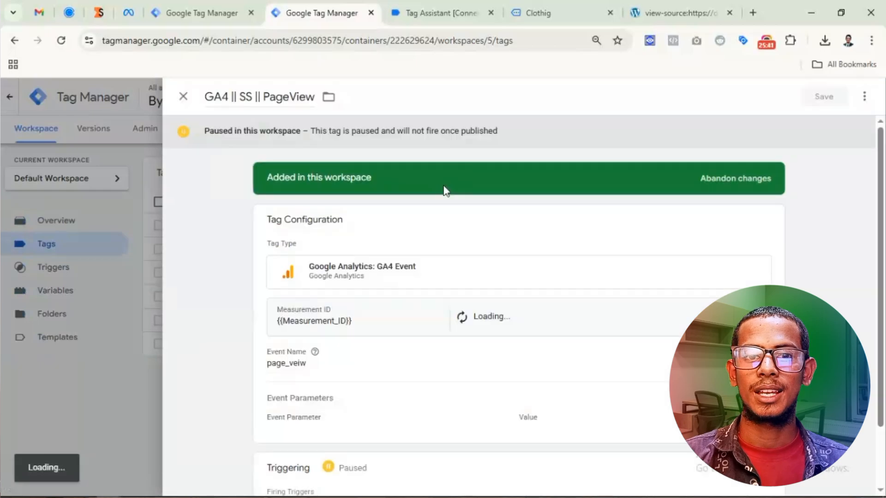
scroll(444, 194, "down", 2)
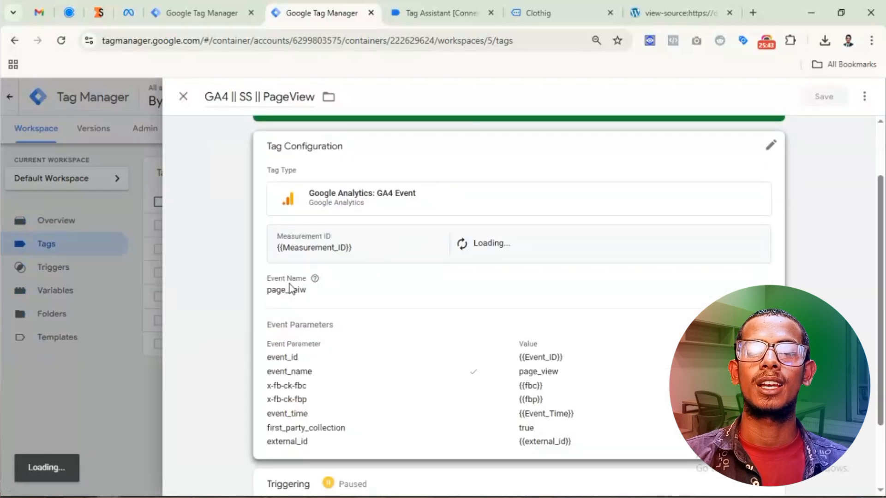
left_click(363, 279)
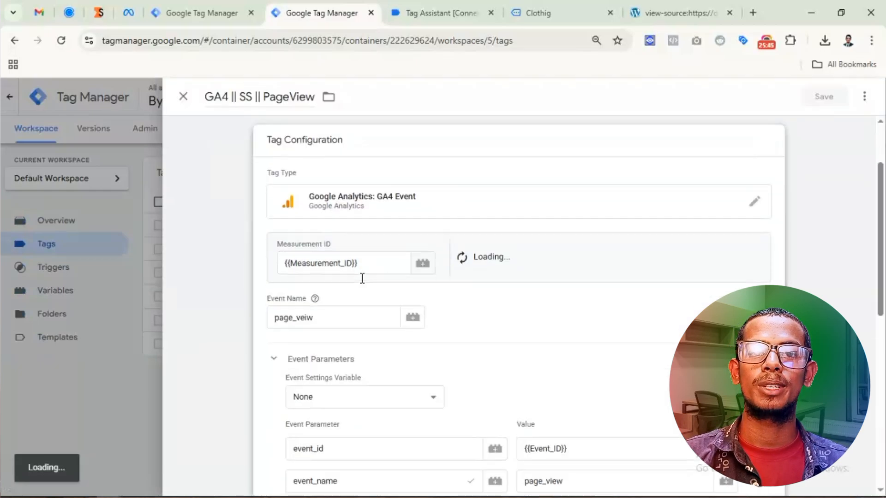
scroll(360, 282, "down", 3)
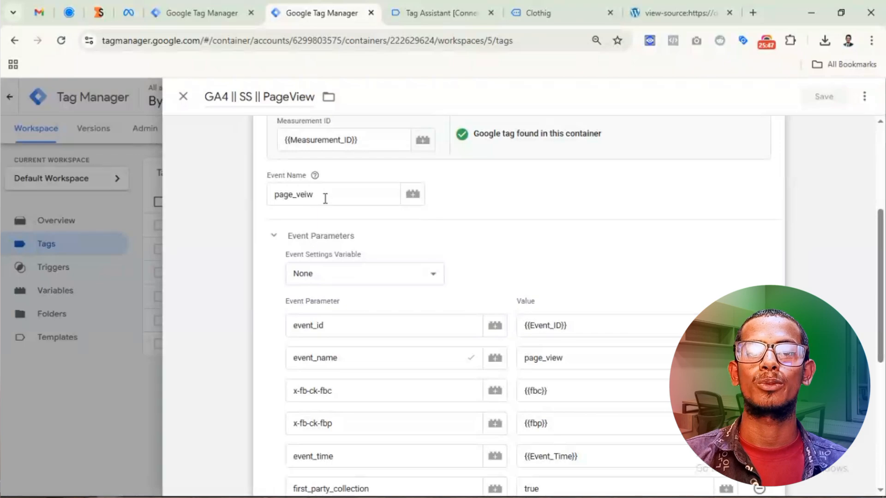
left_click_drag(325, 198, 277, 196)
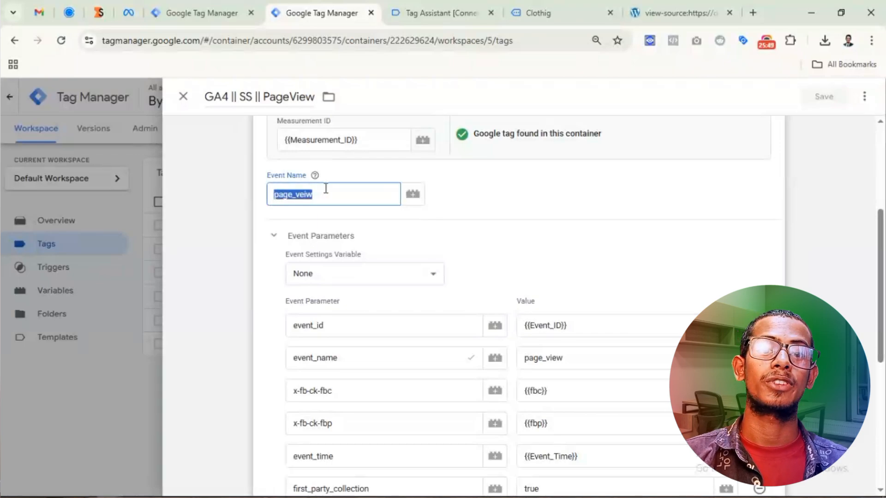
scroll(424, 203, "up", 4)
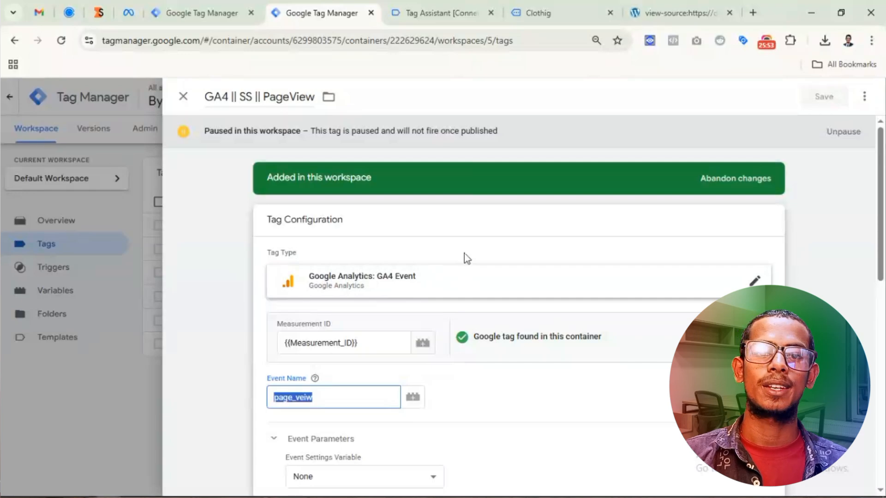
scroll(464, 253, "down", 3)
left_click(302, 237)
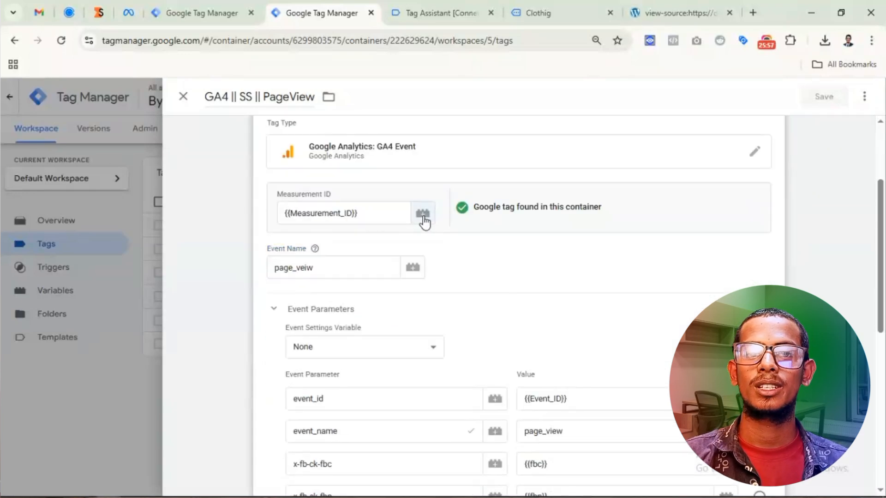
Open the Measurement_ID constant variable from the PageView tag, inspect its value, and return to the tag
left_click(422, 217)
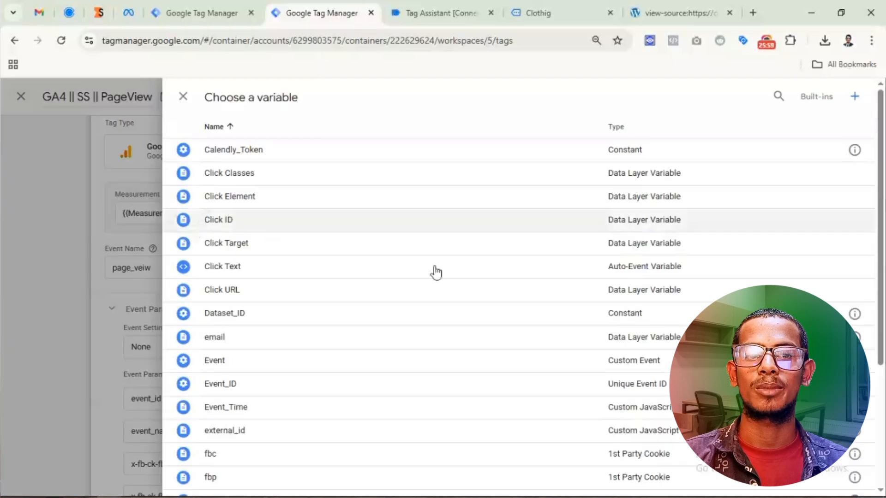
scroll(352, 326, "down", 4)
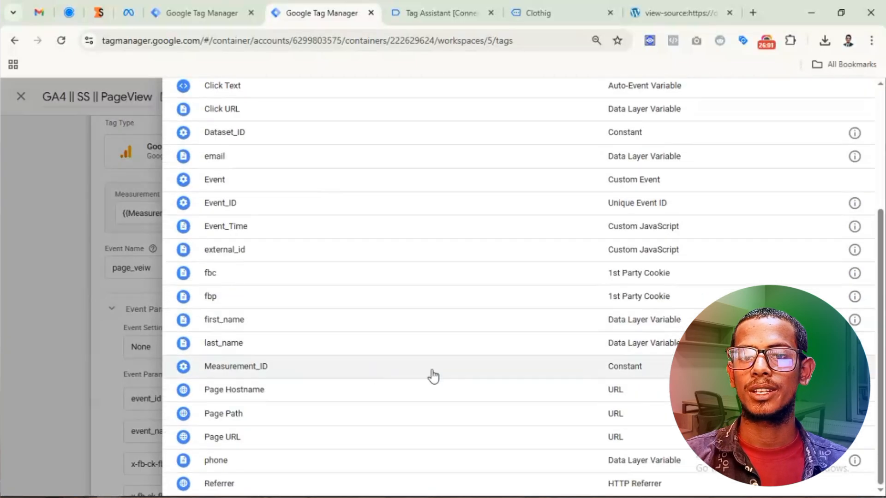
left_click(369, 367)
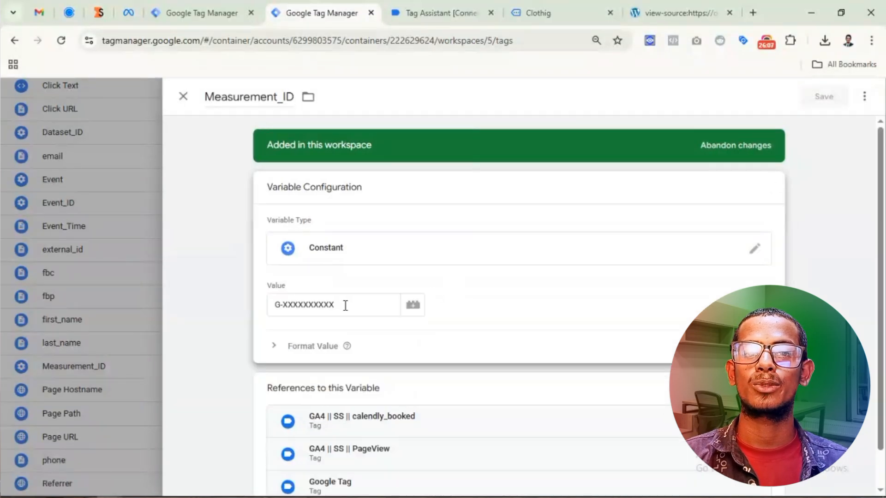
left_click_drag(344, 306, 276, 307)
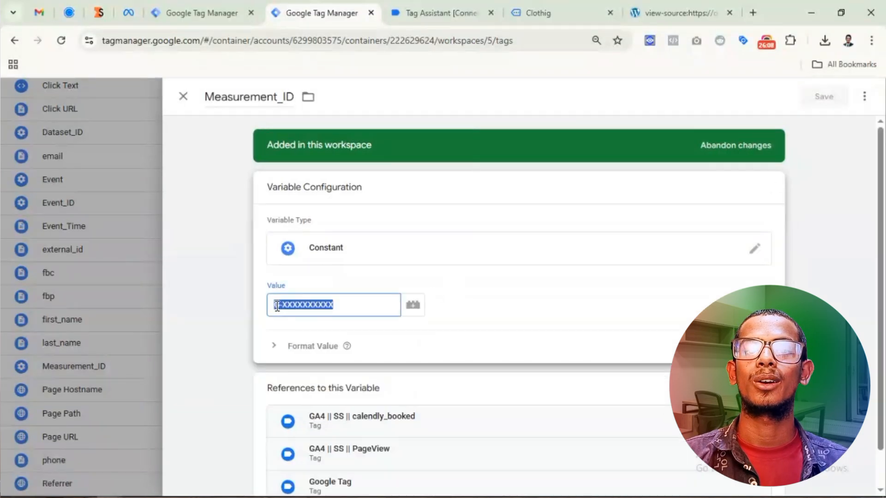
left_click(134, 292)
left_click(147, 298)
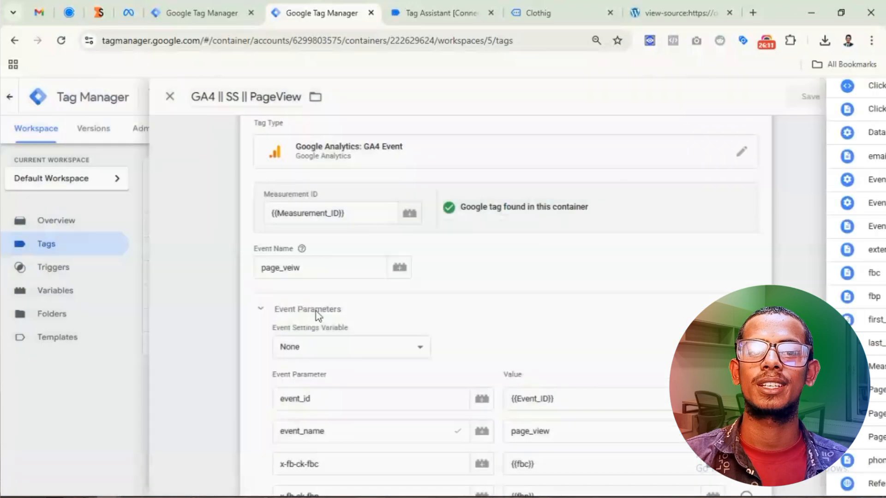
Examine the PageView tag's event parameters and values, including event_id, event_name and x-fb-ck-fbc
scroll(488, 280, "down", 3)
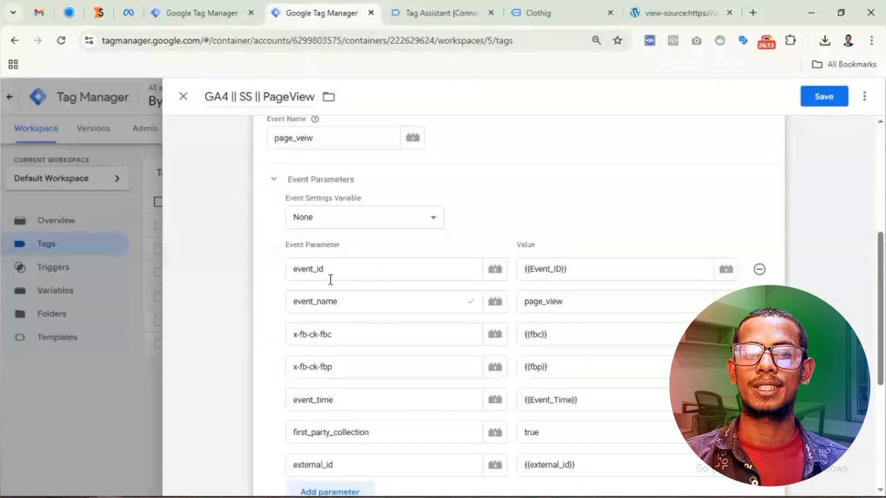
left_click_drag(339, 278, 276, 274)
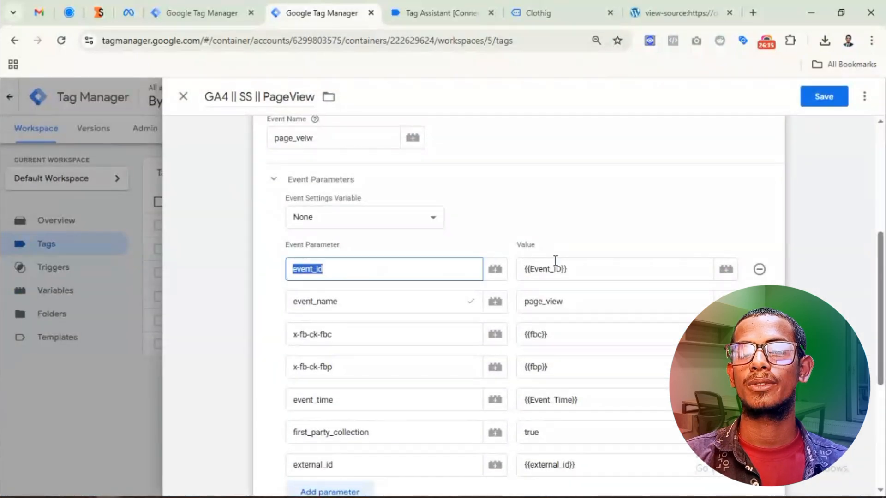
left_click_drag(576, 272, 478, 286)
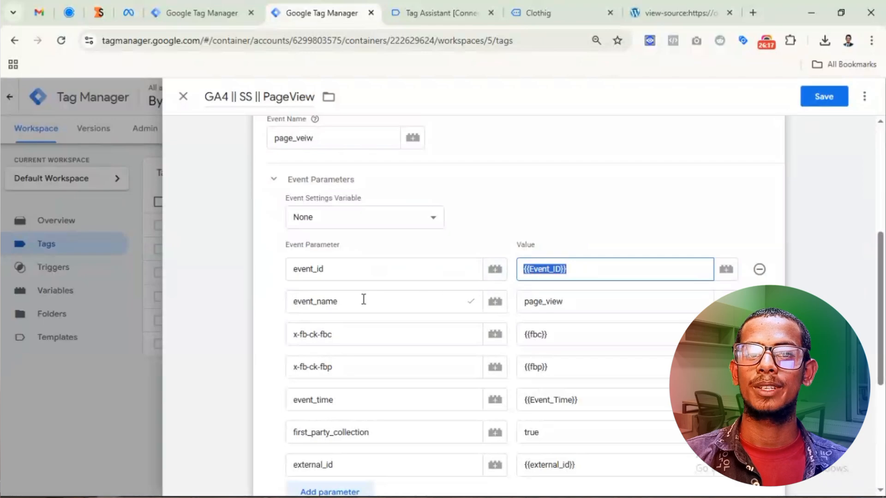
left_click_drag(341, 300, 284, 301)
left_click(410, 292)
scroll(392, 277, "down", 3)
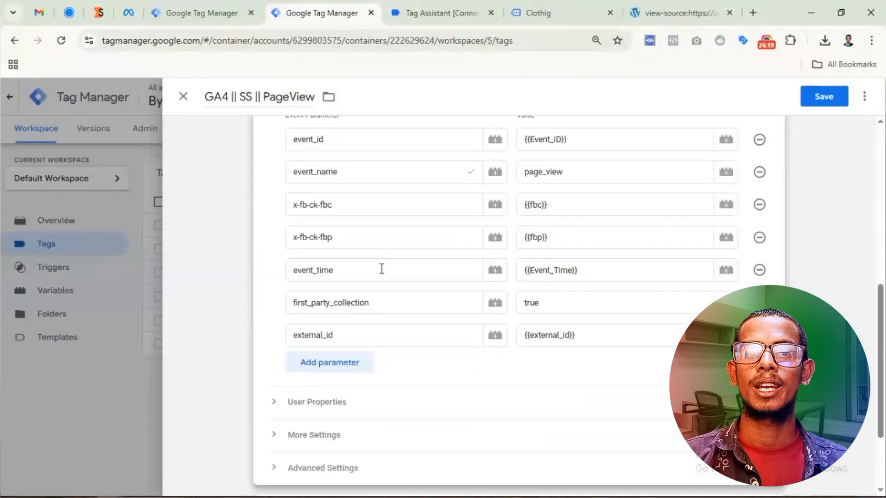
left_click_drag(351, 206, 288, 205)
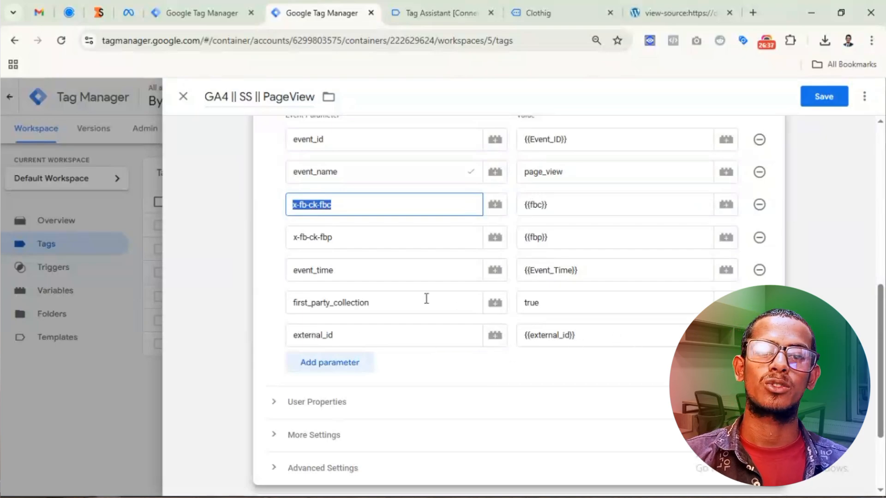
Unpause the GA4 || SS || PageView tag and return to the tag list
scroll(426, 299, "down", 3)
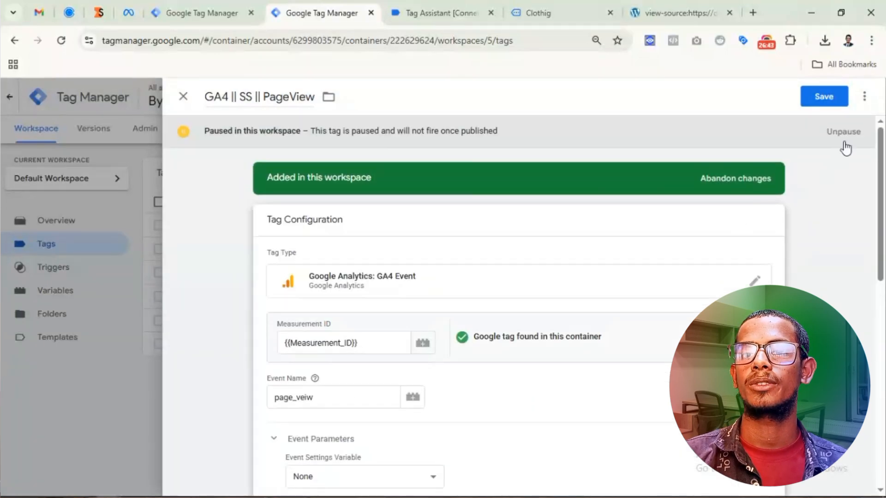
left_click(843, 133)
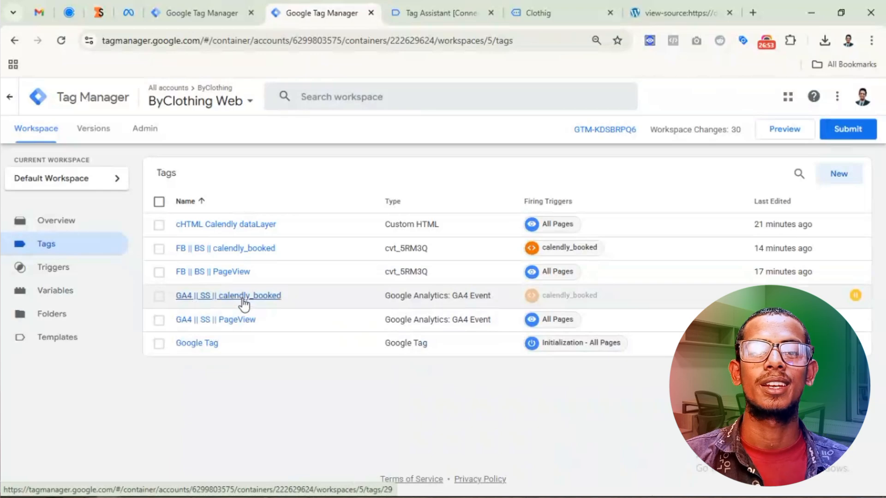
Open the GA4 || SS || calendly_booked tag for editing and examine its measurement ID and event name
left_click(214, 302)
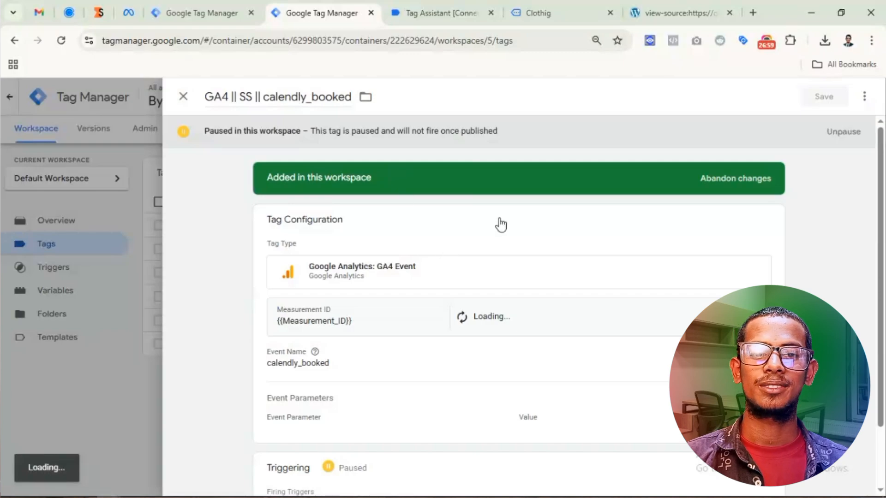
scroll(503, 223, "down", 1)
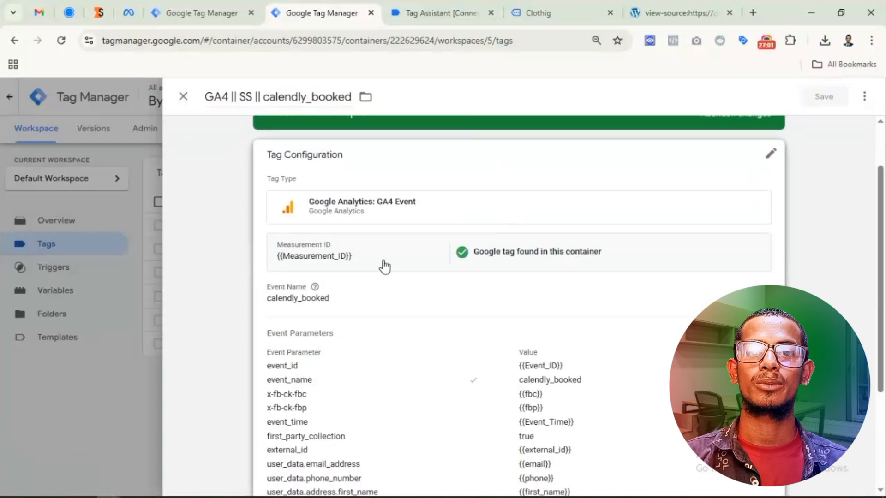
scroll(379, 263, "down", 1)
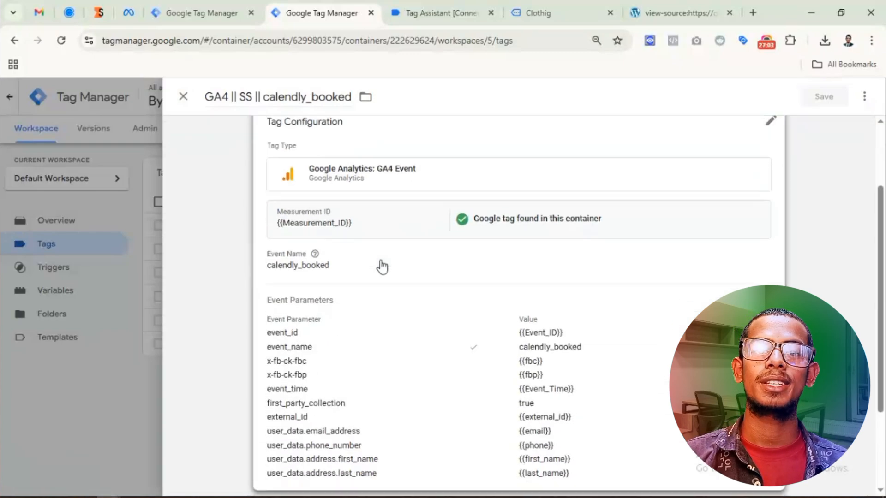
left_click(280, 249)
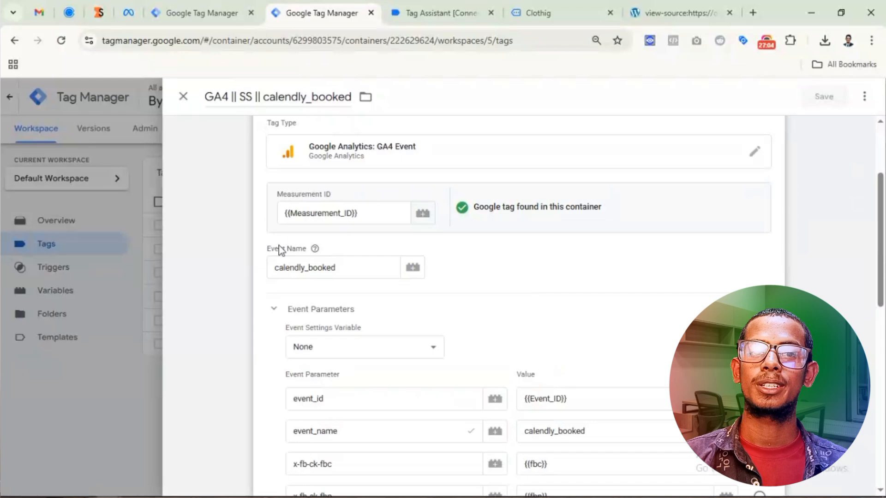
left_click(308, 266)
double_click(308, 266)
left_click(347, 271)
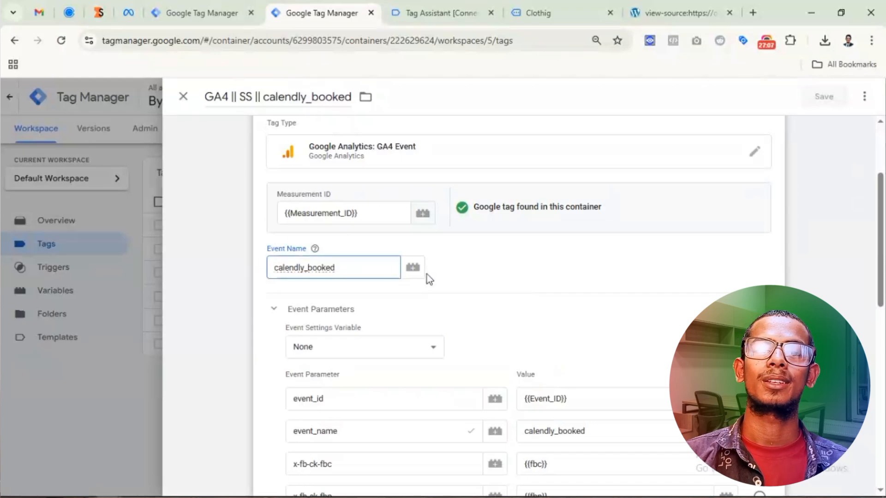
left_click_drag(364, 273, 276, 267)
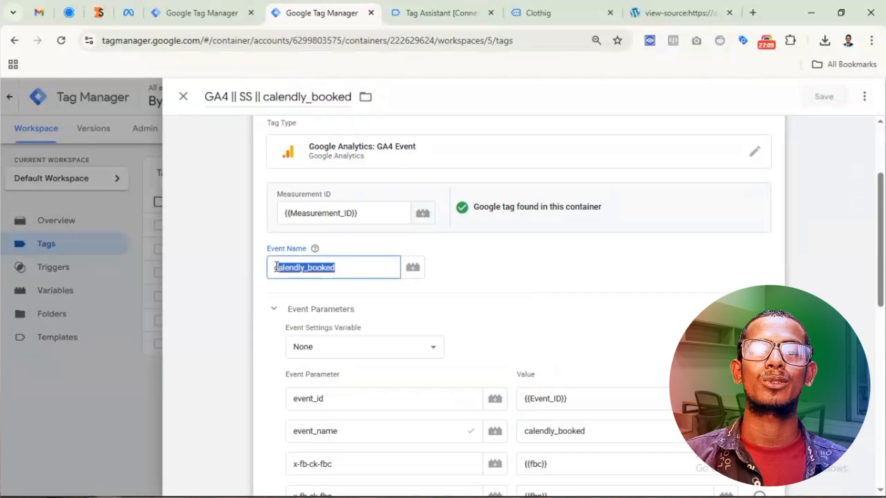
left_click(377, 271)
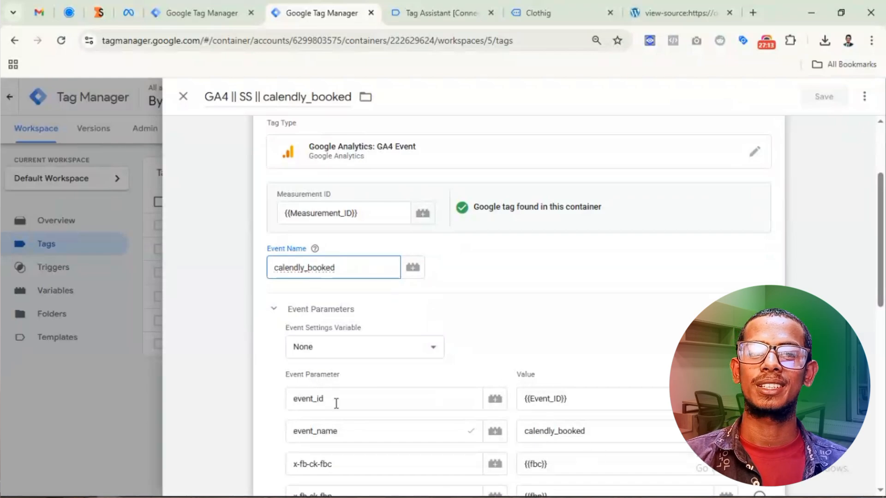
Examine the calendly_booked tag's event parameters from event_id and event_name through the fbc/fbp cookies, event_time, first_party_collection and external_id
scroll(351, 382, "down", 4)
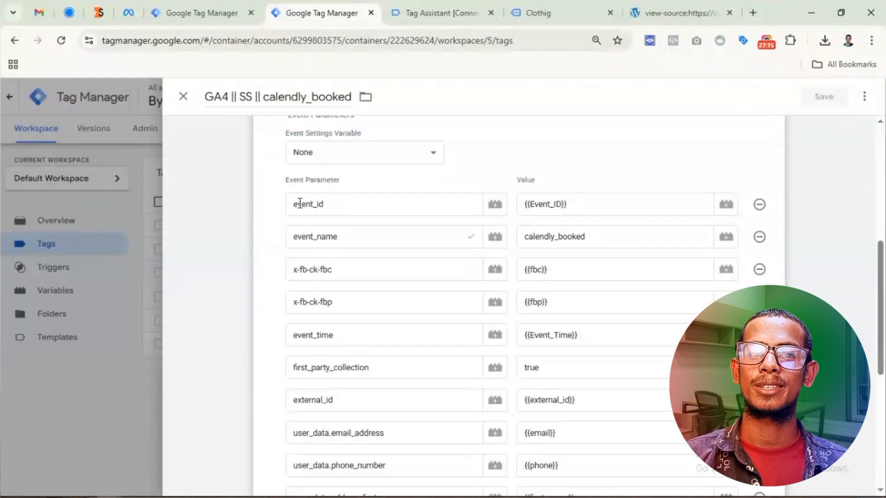
left_click(301, 204)
double_click(301, 204)
double_click(316, 237)
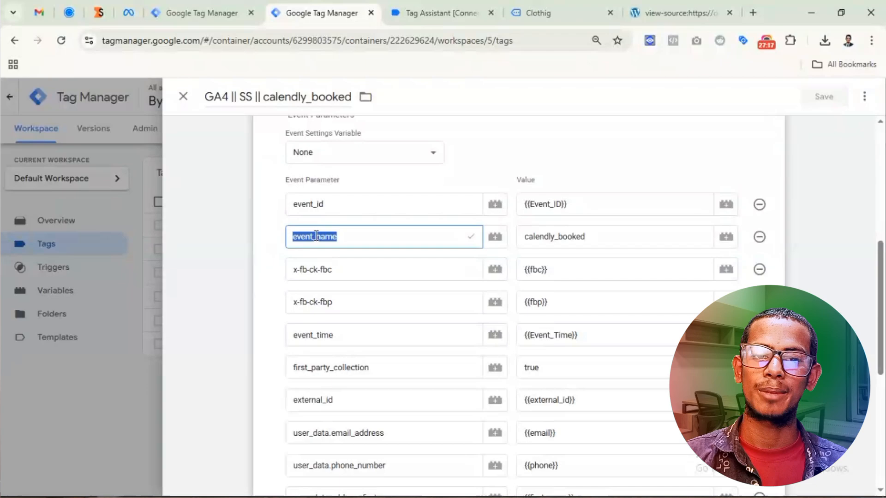
left_click(322, 269)
double_click(322, 269)
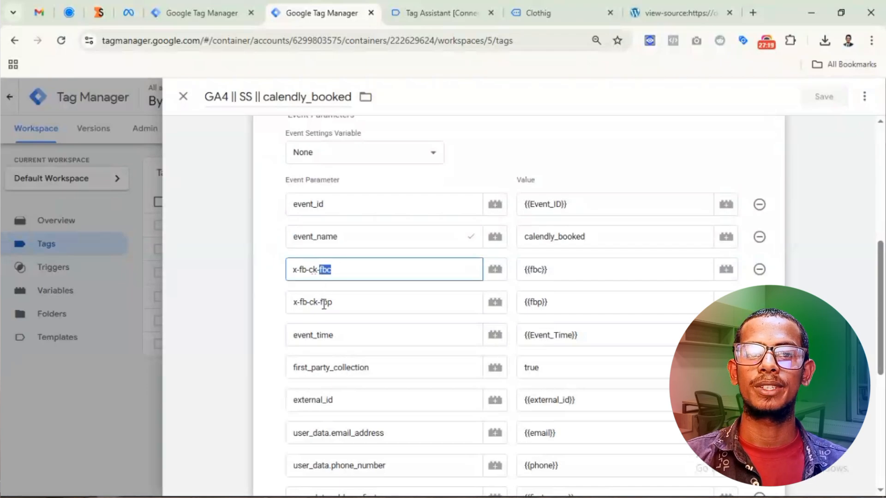
double_click(324, 303)
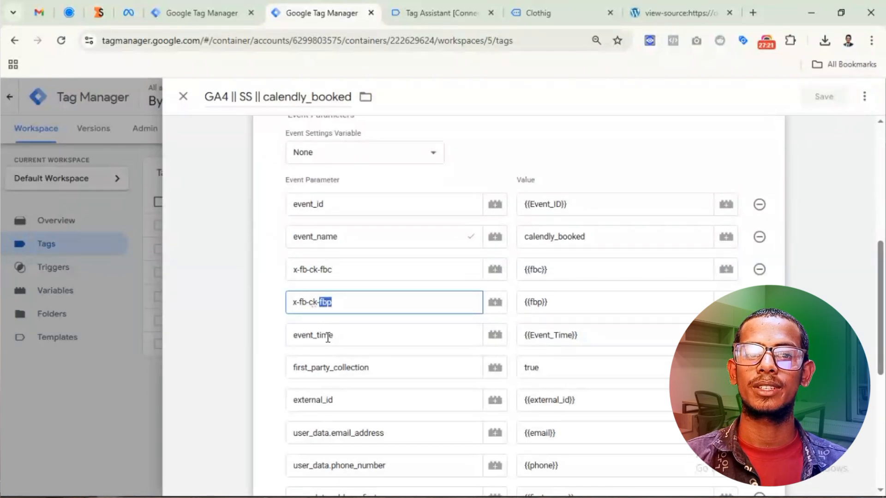
double_click(328, 337)
double_click(332, 367)
scroll(350, 356, "down", 1)
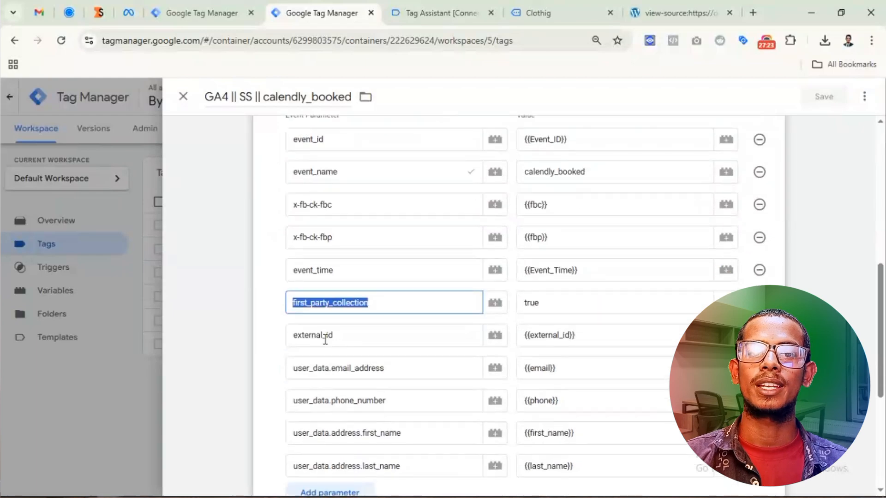
double_click(321, 337)
scroll(373, 326, "down", 1)
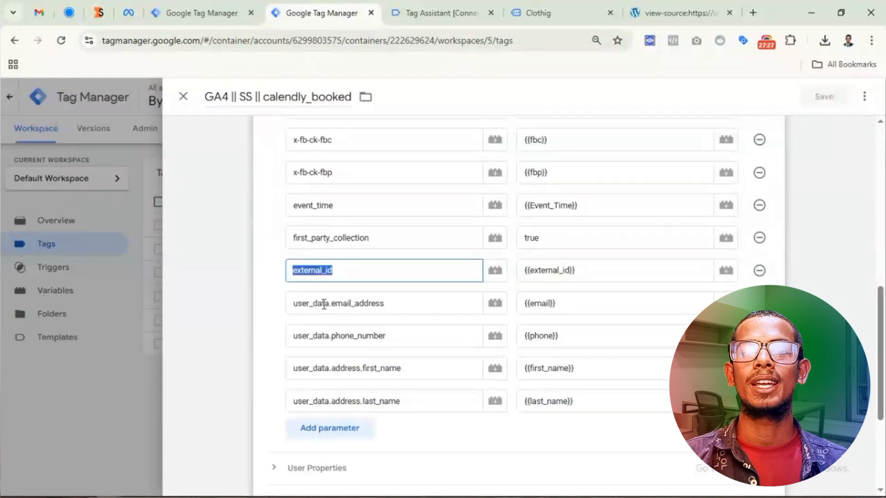
Examine the calendly_booked tag's user_data parameters for email address, phone number, first name and last name, and its firing trigger
double_click(340, 306)
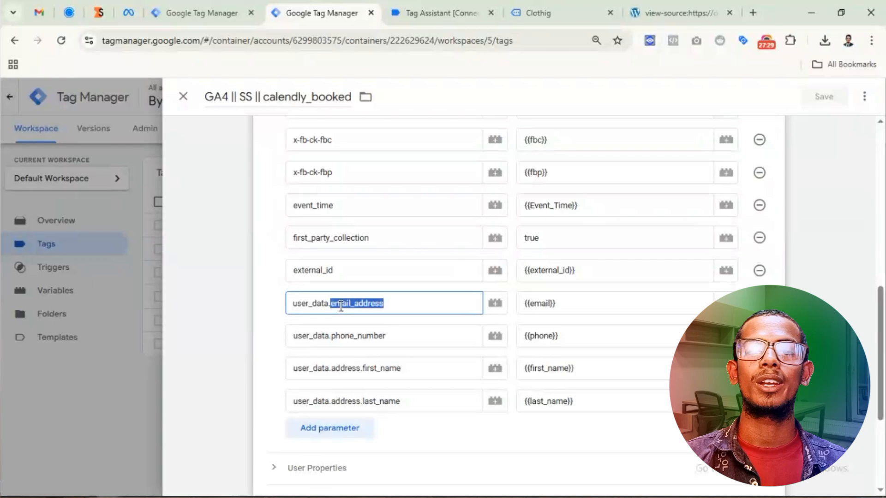
left_click(412, 299)
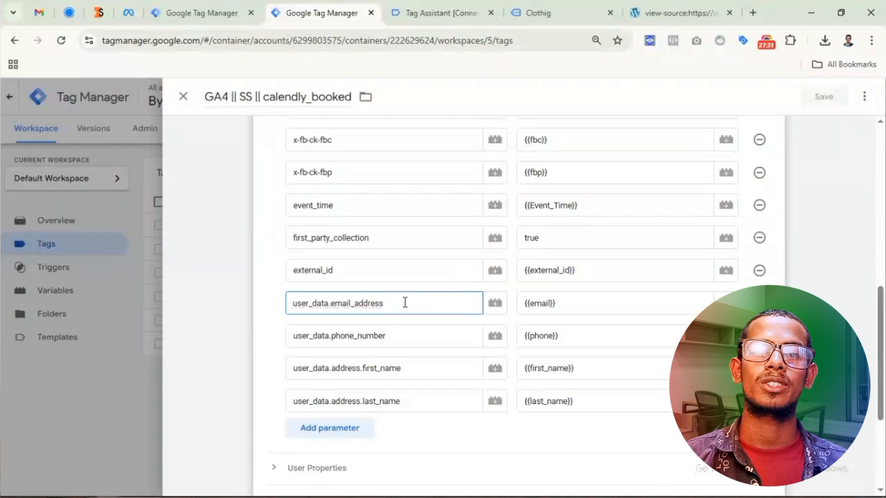
left_click_drag(398, 306, 292, 300)
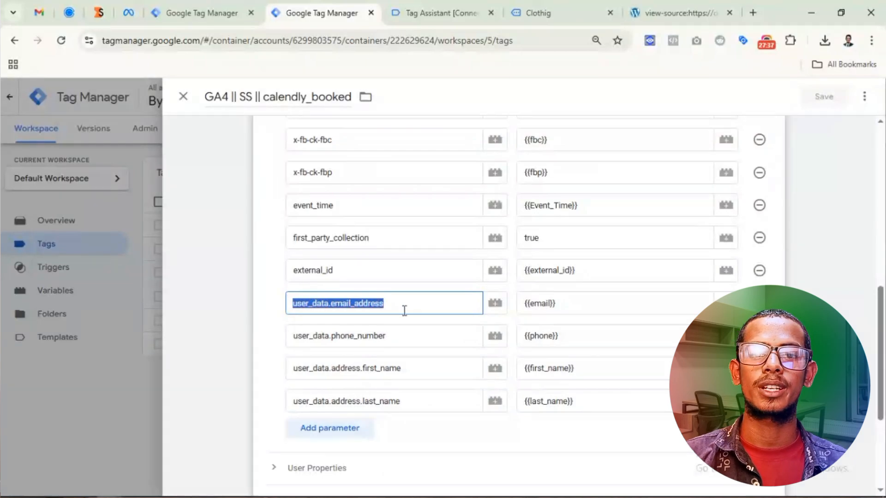
scroll(398, 310, "down", 2)
left_click(323, 275)
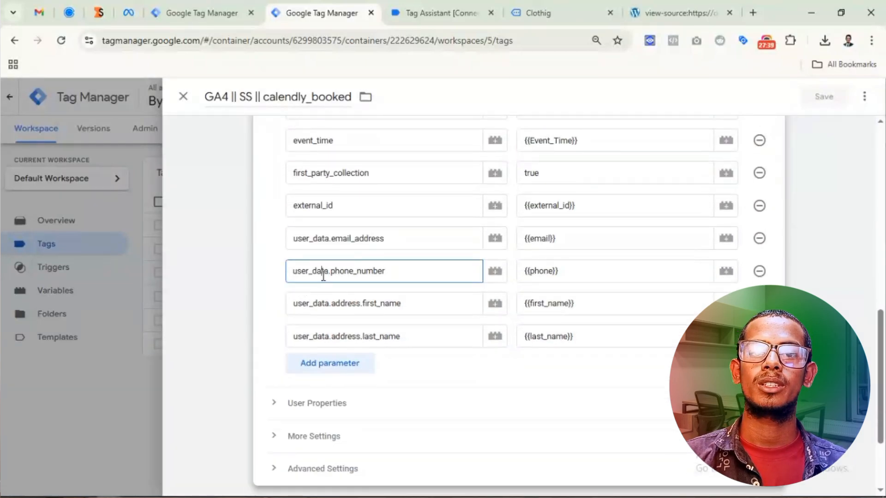
left_click(332, 302)
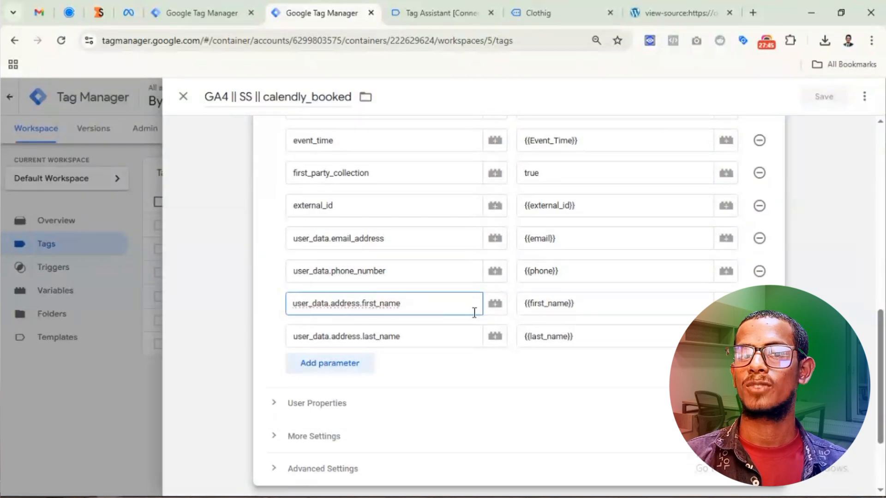
scroll(428, 334, "down", 1)
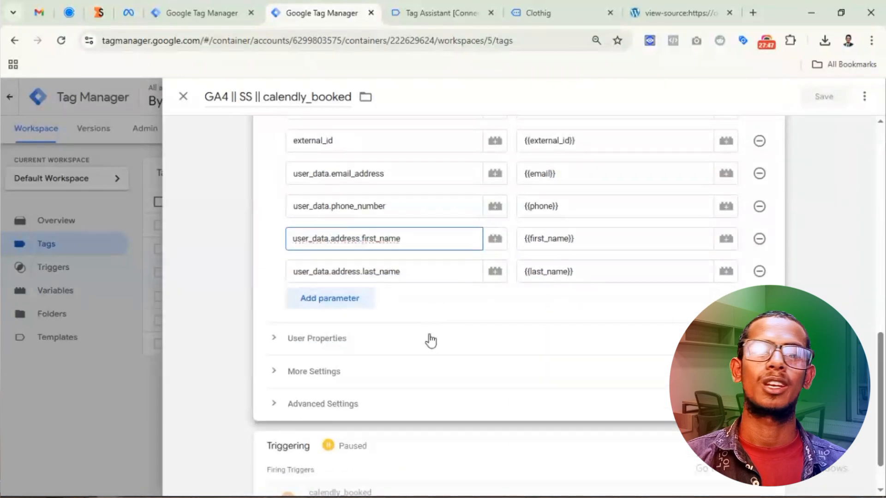
scroll(432, 328, "down", 1)
scroll(528, 323, "up", 6)
scroll(530, 326, "down", 6)
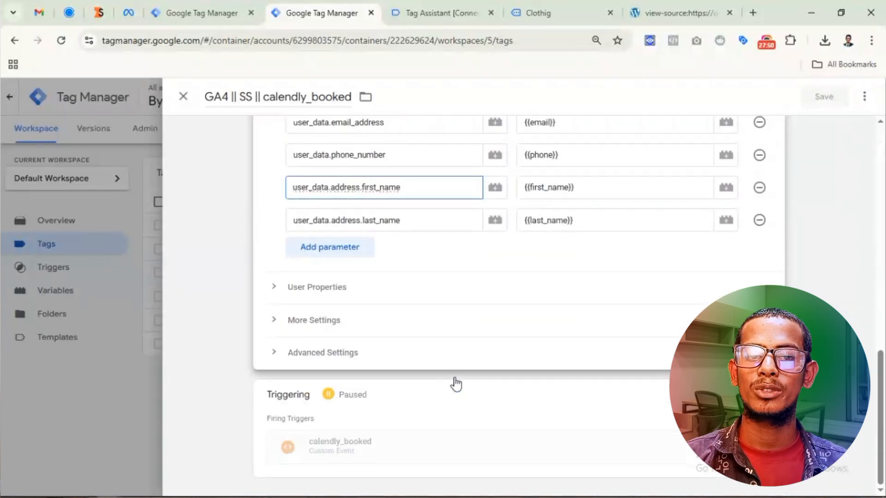
Unpause the GA4 || SS || calendly_booked tag, check its calendly_booked custom event trigger, and save the tag
left_click(512, 417)
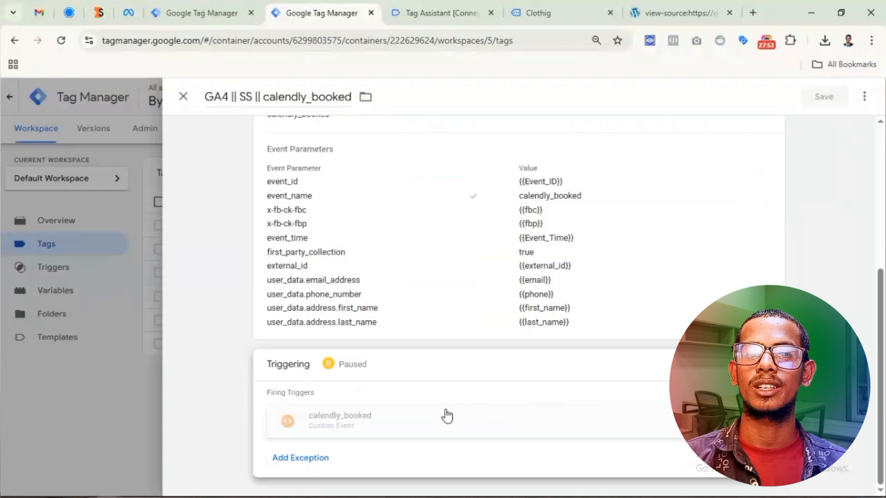
left_click(333, 367)
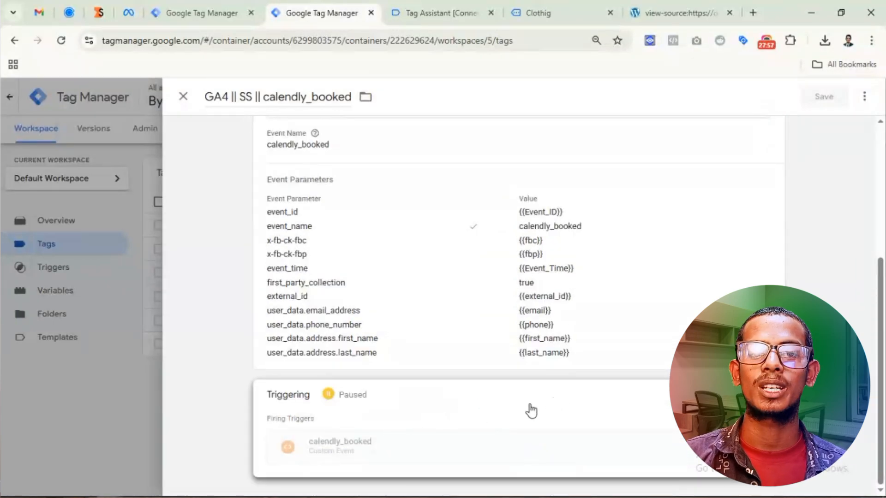
scroll(531, 411, "up", 5)
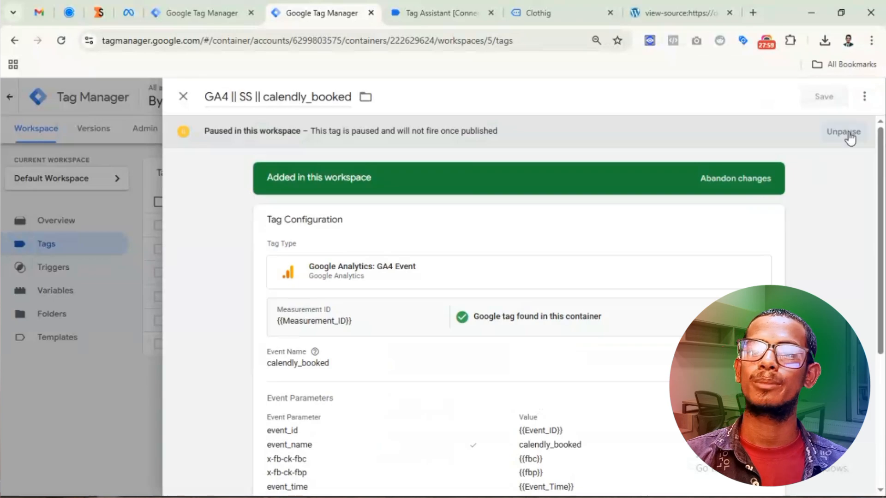
left_click(831, 138)
scroll(662, 360, "down", 4)
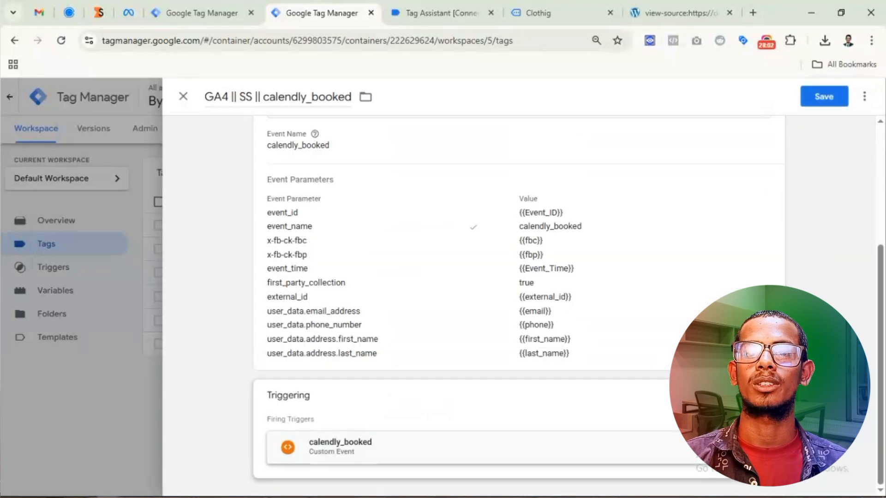
left_click(706, 448)
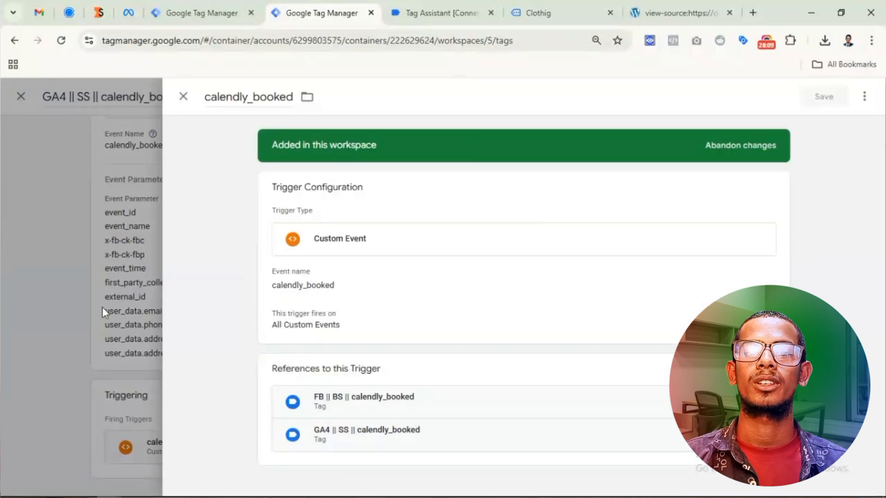
left_click(115, 301)
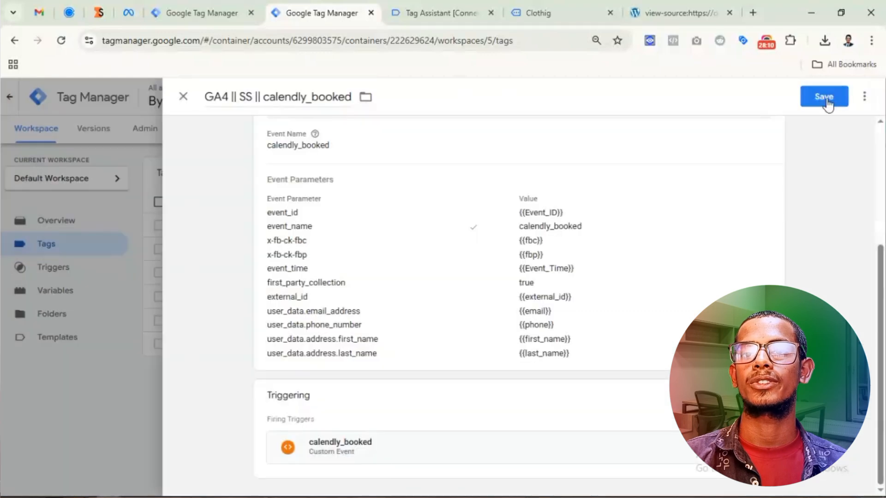
left_click(826, 98)
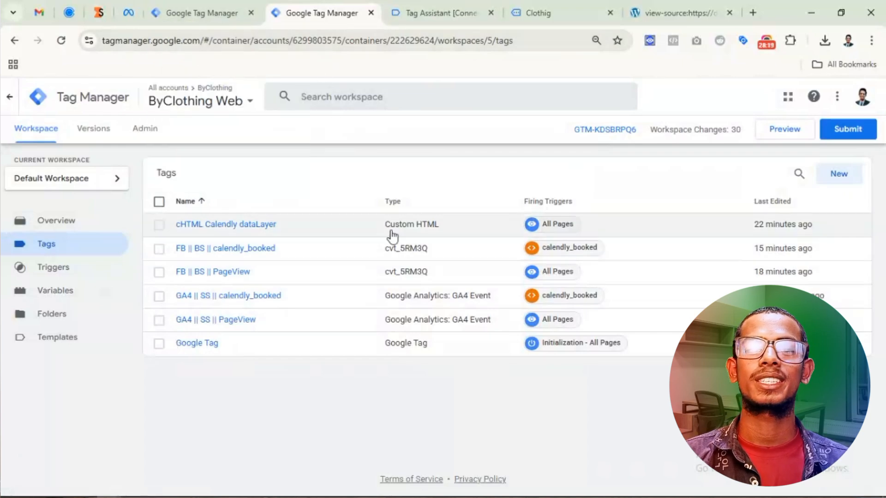
Create a new tag in the ByClothing Server container using the Conversions API Tag type by facebookincubator
left_click(190, 13)
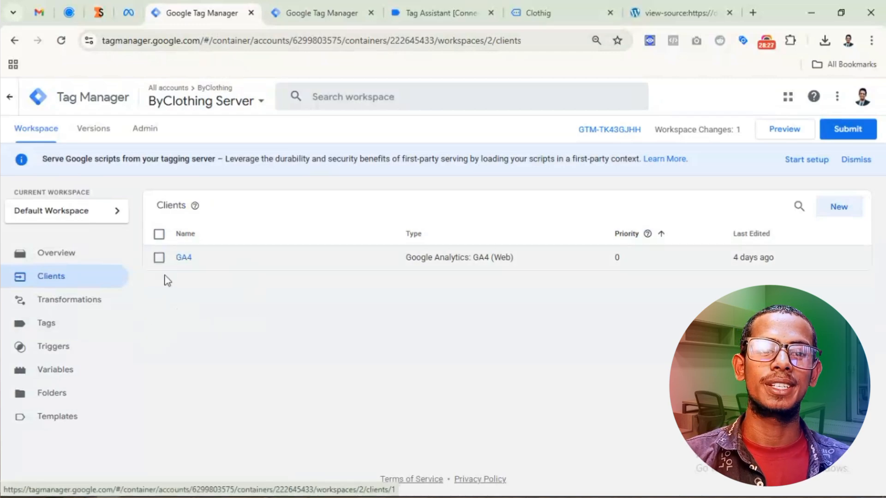
left_click(129, 14)
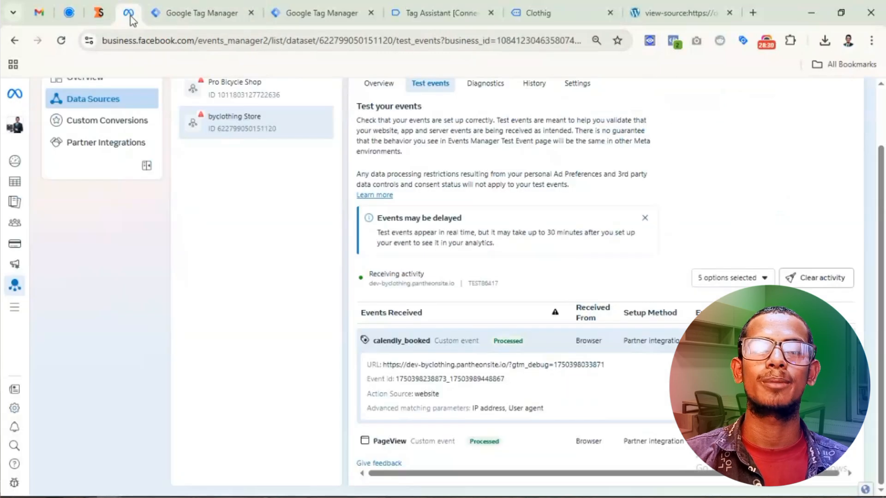
left_click(195, 9)
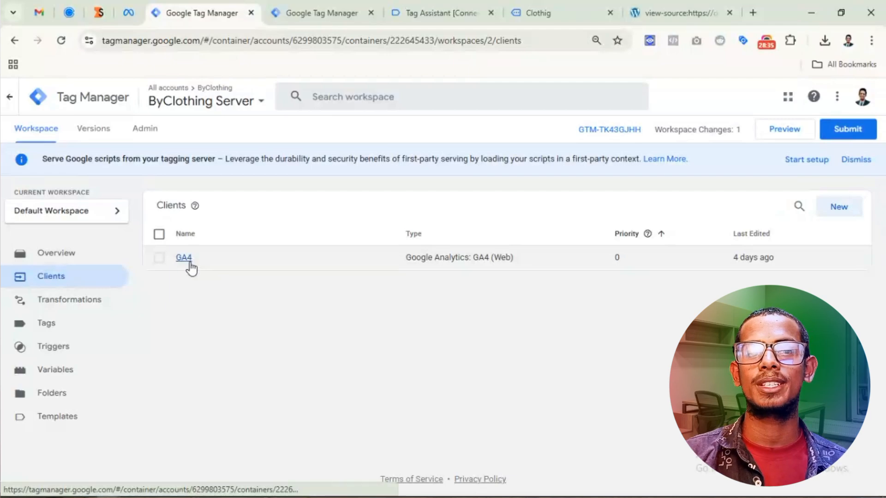
left_click(78, 328)
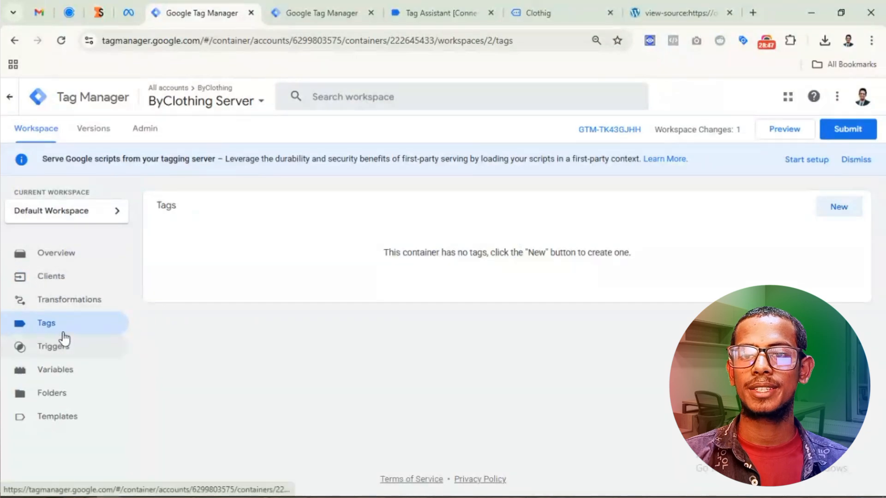
left_click(840, 212)
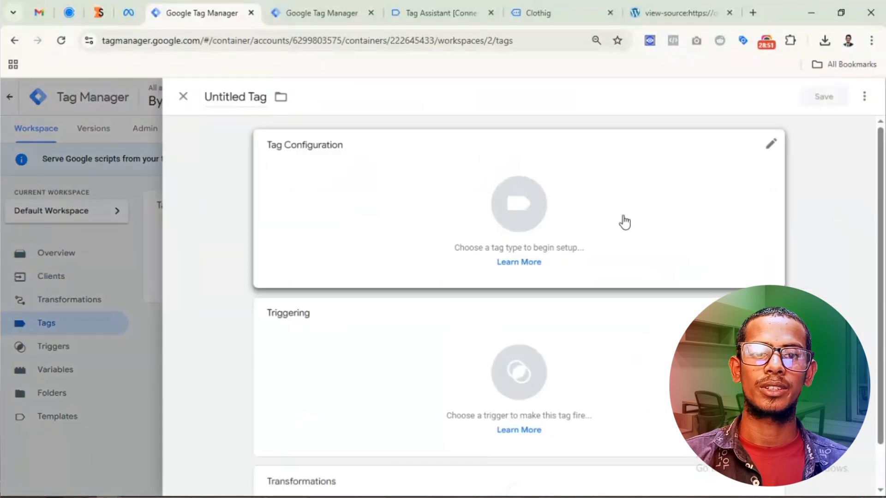
left_click(623, 221)
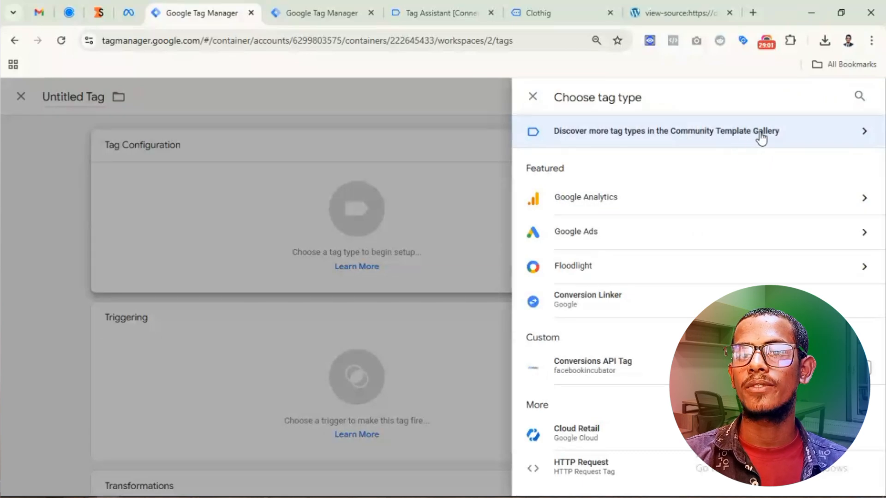
left_click(612, 368)
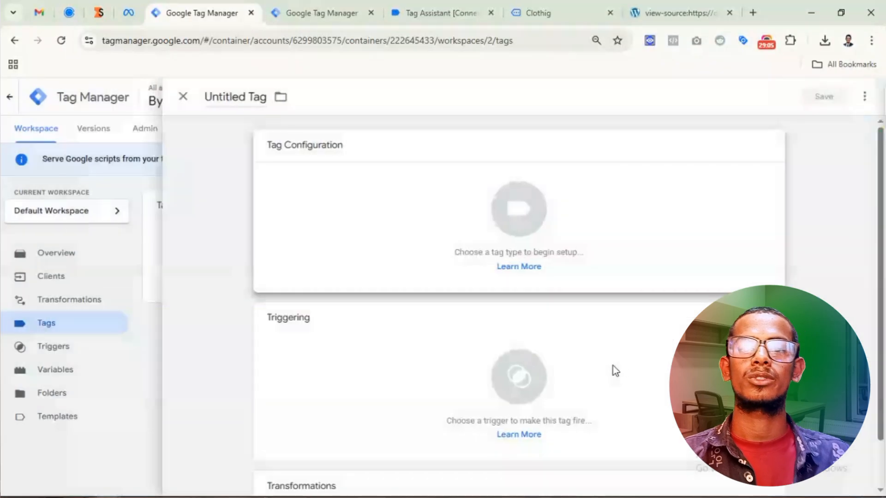
Copy the byclothing Store dataset ID from its settings in Meta Events Manager and paste it as the server tag's Pixel ID
left_click(302, 272)
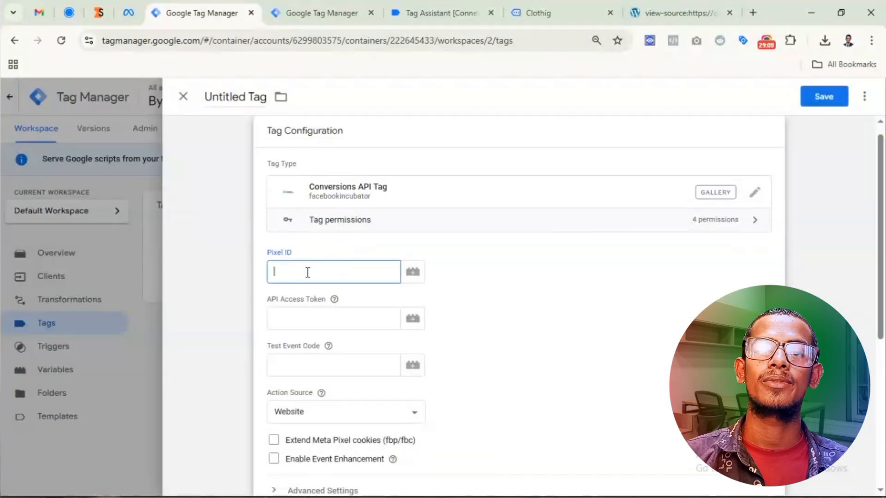
left_click(128, 13)
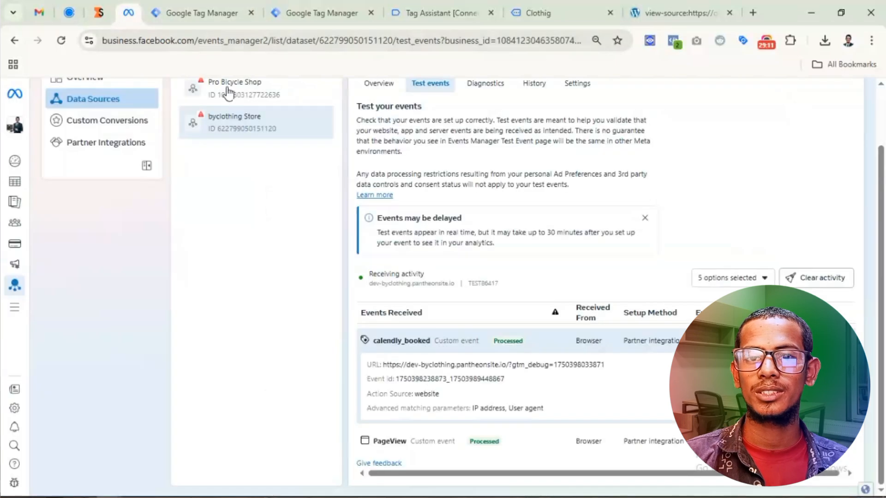
scroll(595, 145, "up", 2)
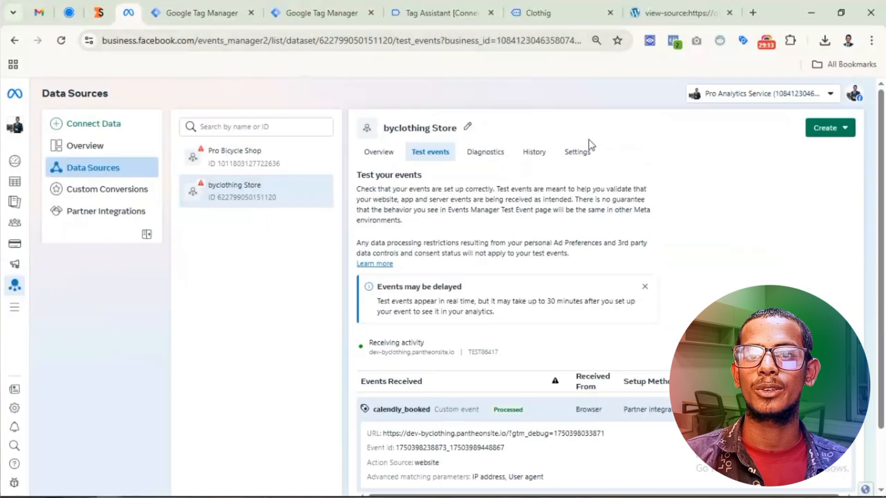
left_click(578, 154)
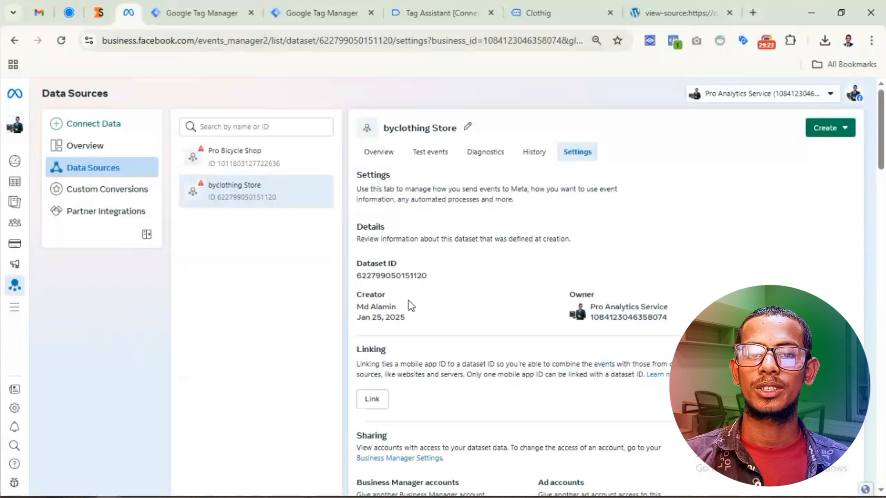
left_click(397, 277)
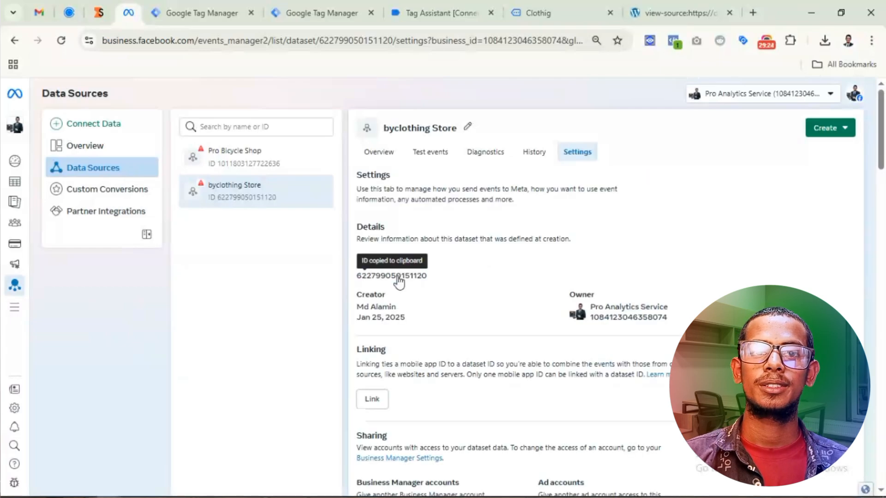
left_click(200, 16)
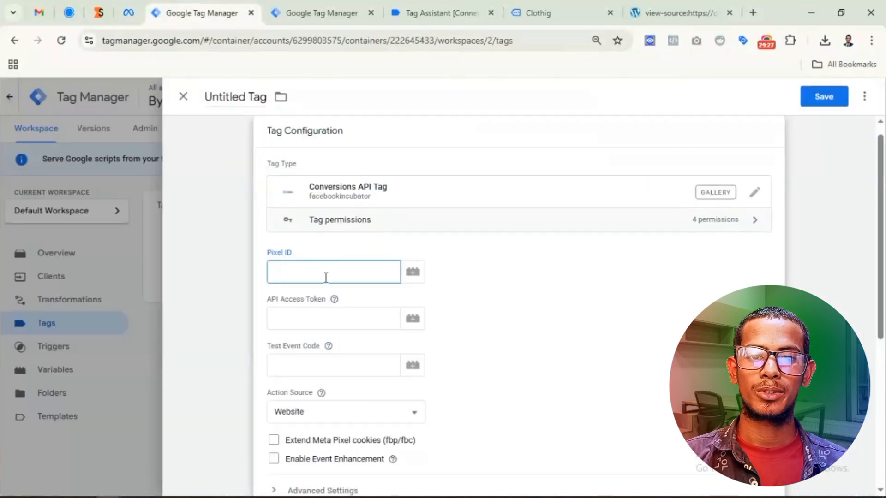
key("ctrl+v")
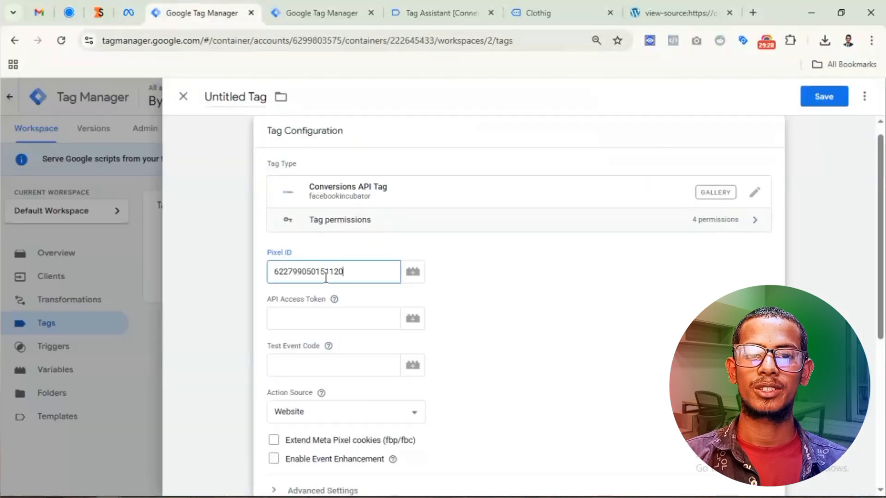
Generate a Conversions API access token under direct integration in the byclothing Store dataset's settings in Meta Events Manager
left_click(302, 325)
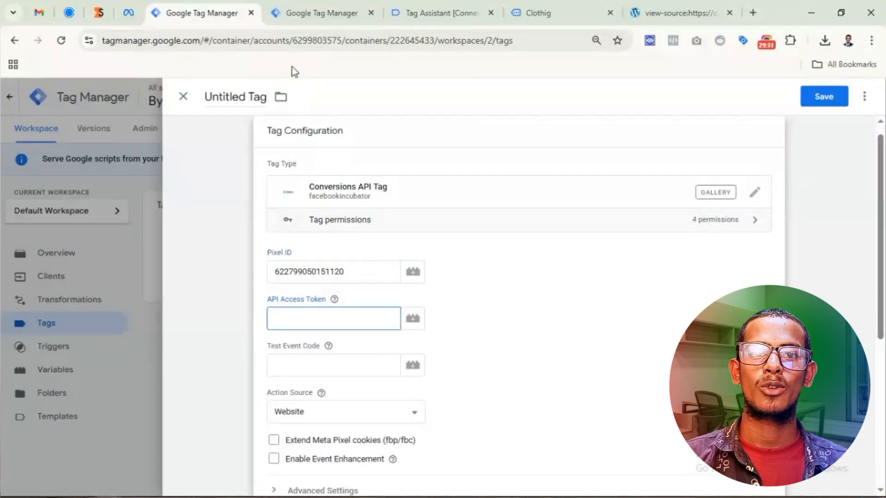
left_click(132, 22)
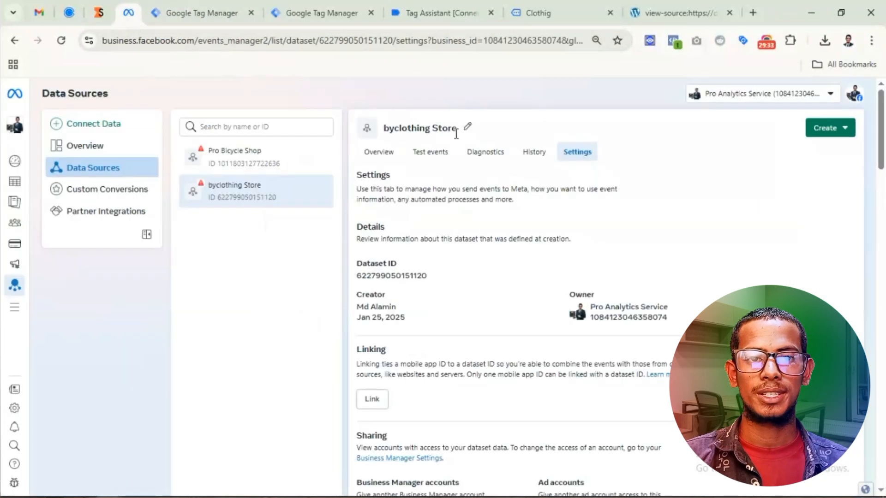
scroll(477, 236, "down", 10)
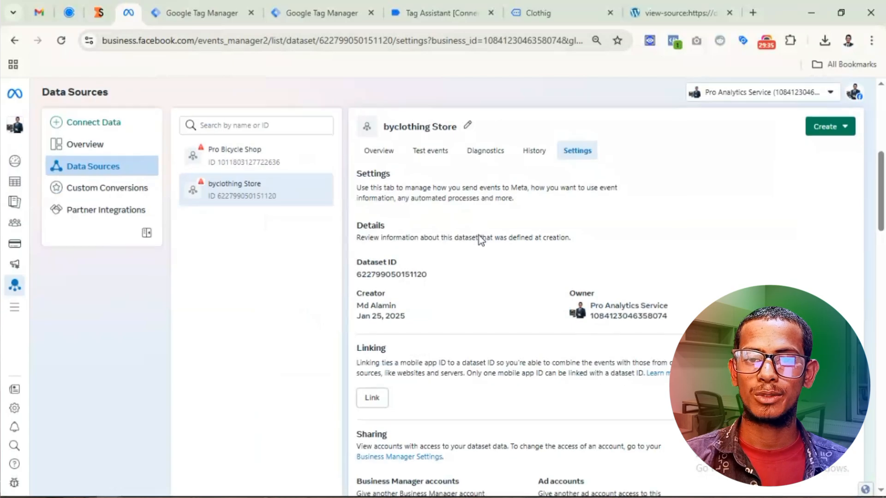
scroll(478, 247, "down", 7)
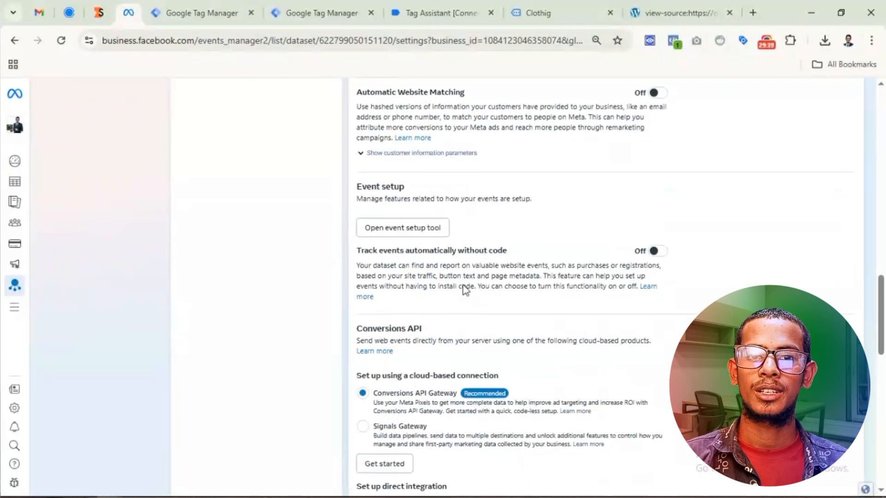
scroll(459, 288, "down", 3)
scroll(460, 291, "down", 1)
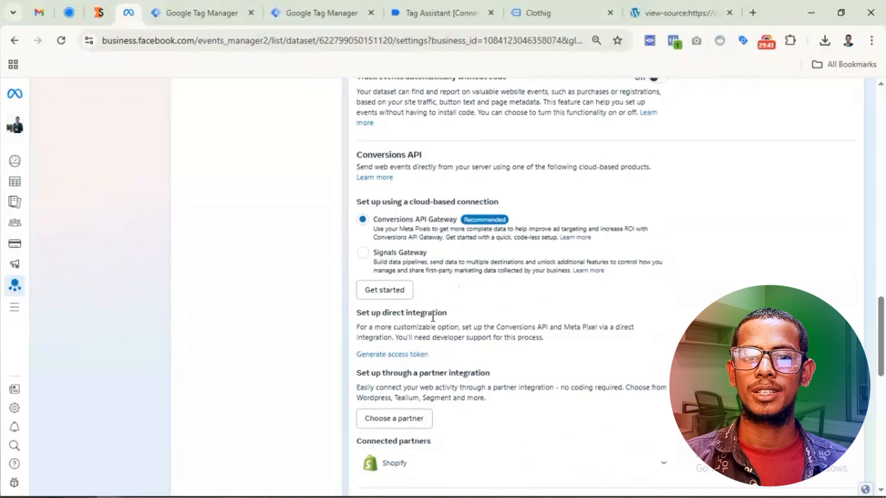
left_click(389, 356)
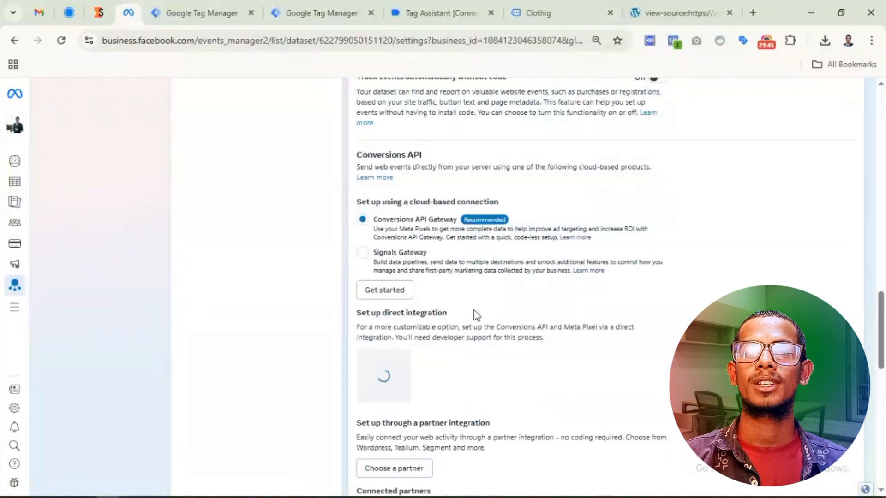
scroll(475, 314, "down", 1)
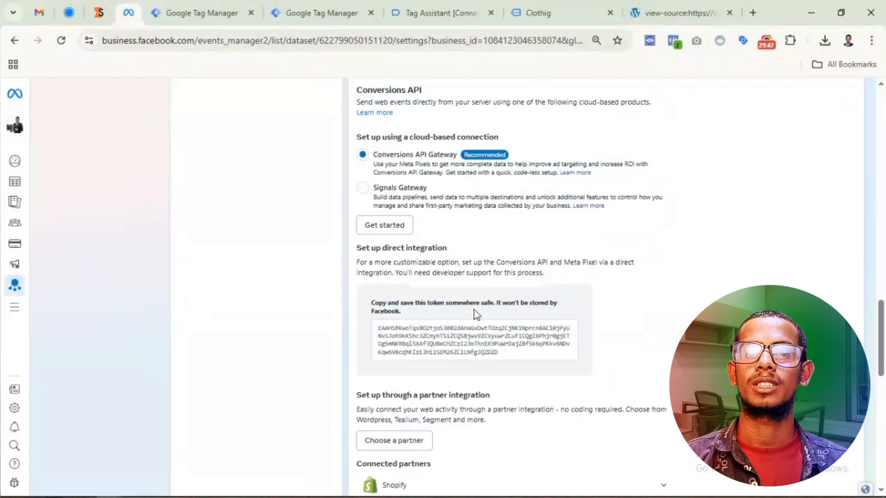
Copy the generated access token and paste it as the server tag's API Access Token in Tag Manager
mouse_move(430, 342)
left_click(477, 341)
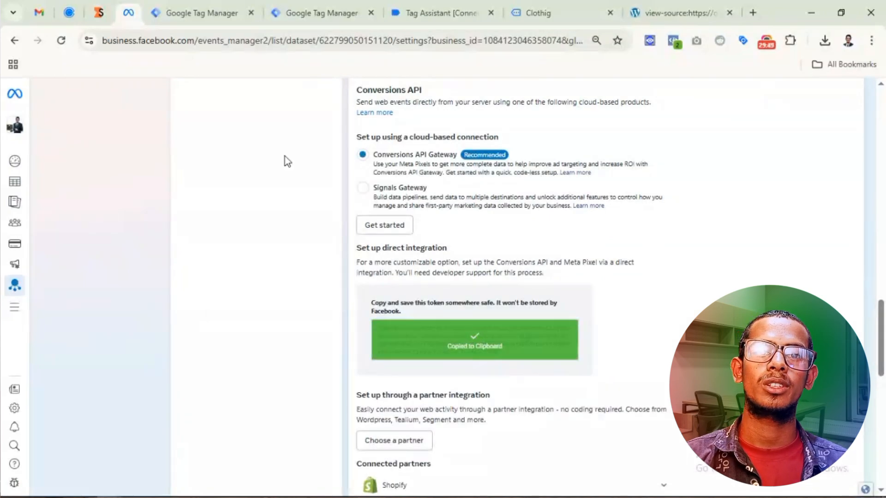
left_click(197, 16)
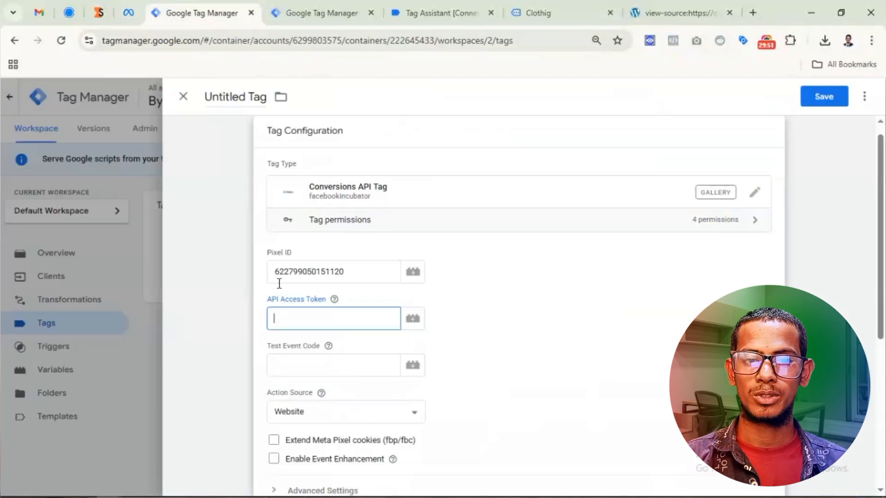
key("ctrl+v")
Switch to Meta Events Manager and clear the recorded test session activity for the byclothing Store dataset's test events
scroll(358, 291, "down", 3)
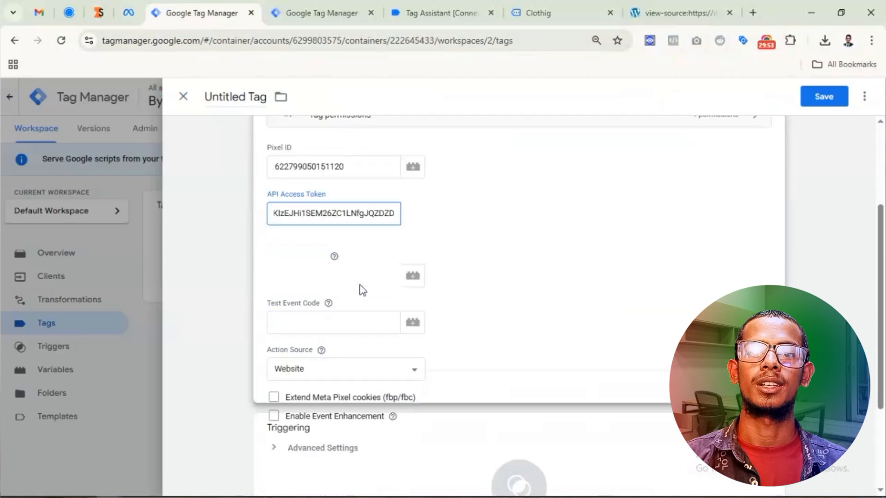
left_click(305, 238)
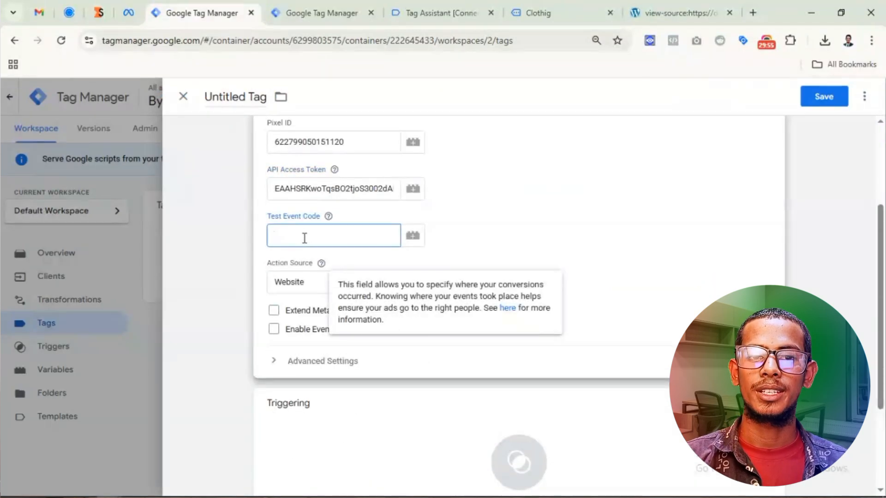
left_click(126, 14)
scroll(541, 209, "up", 15)
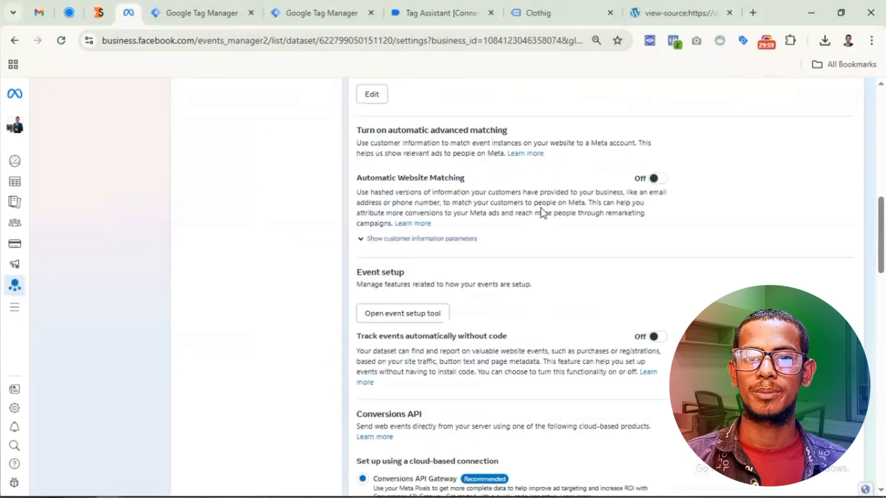
scroll(541, 208, "up", 1)
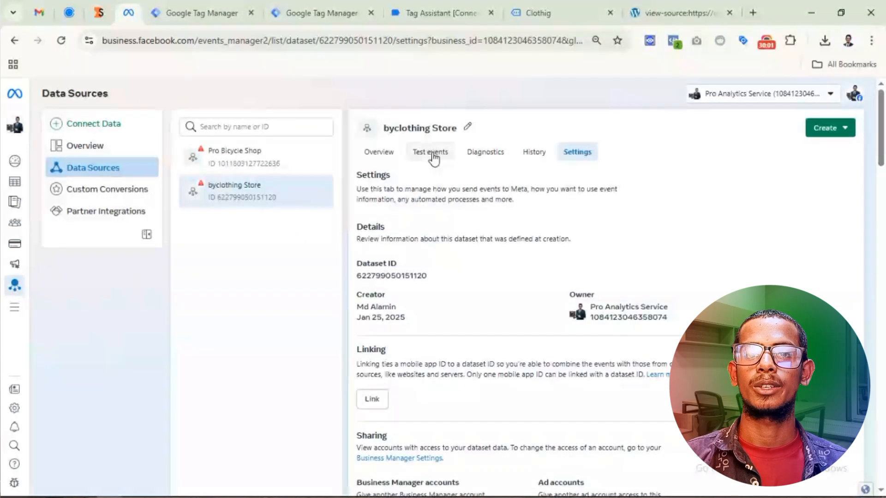
left_click(433, 154)
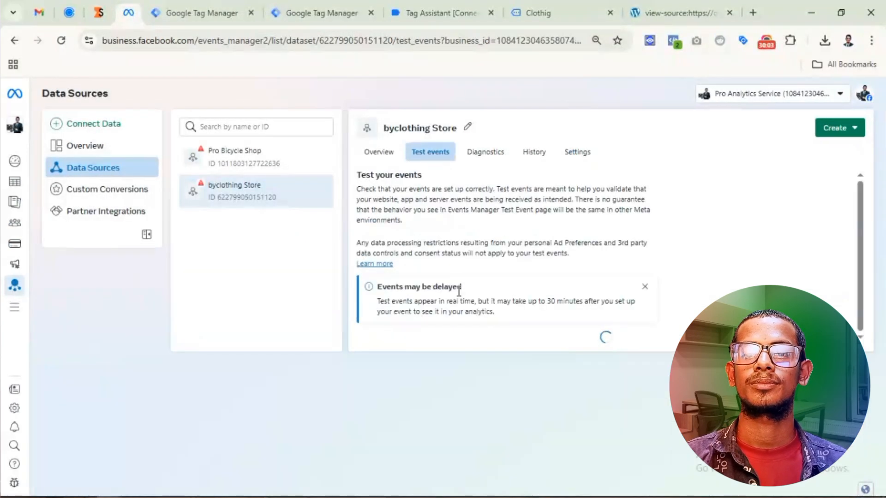
left_click(834, 347)
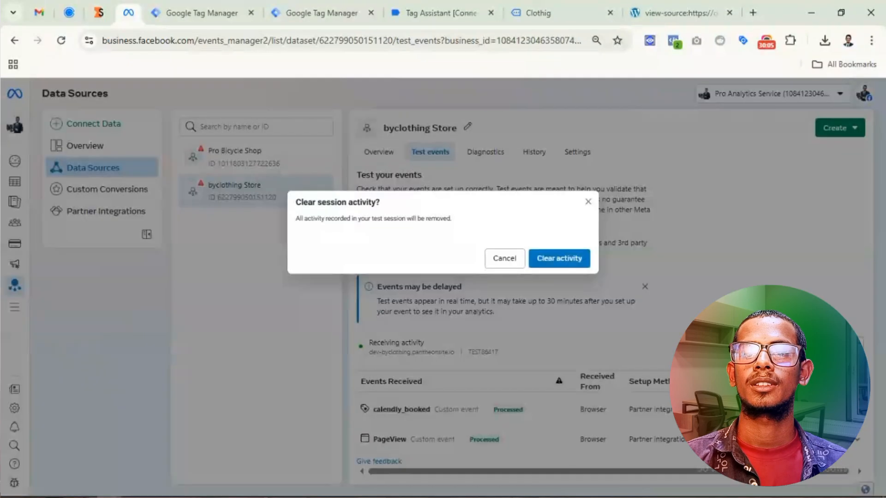
left_click(572, 264)
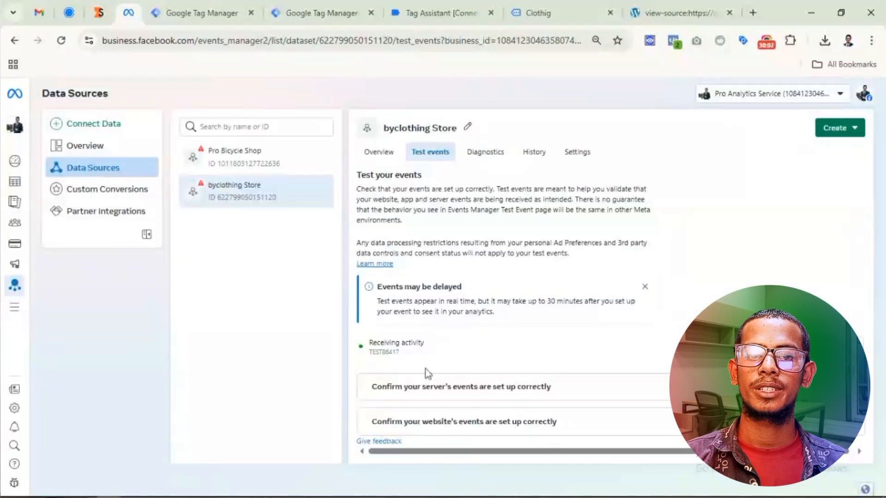
Copy the server test event code into the Conversions API tag's Test Event Code and enable Extend Meta Pixel cookies (fbp/fbc)
left_click(422, 390)
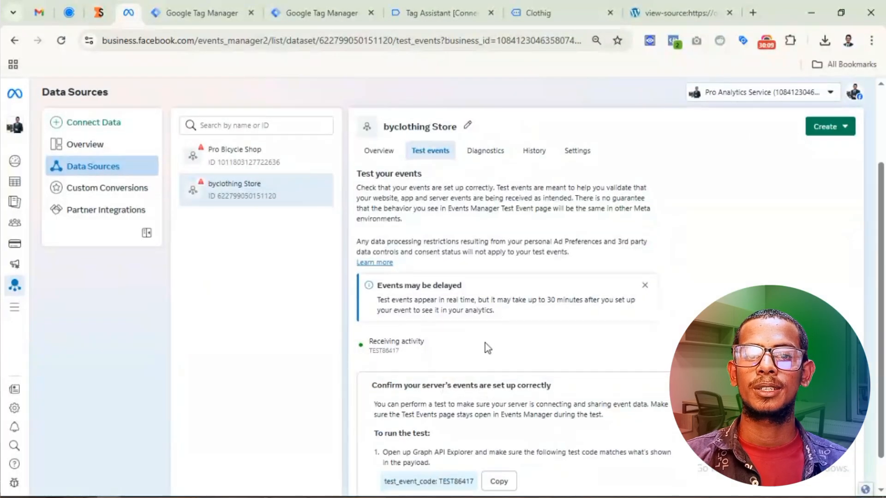
scroll(485, 342, "down", 2)
scroll(485, 353, "down", 2)
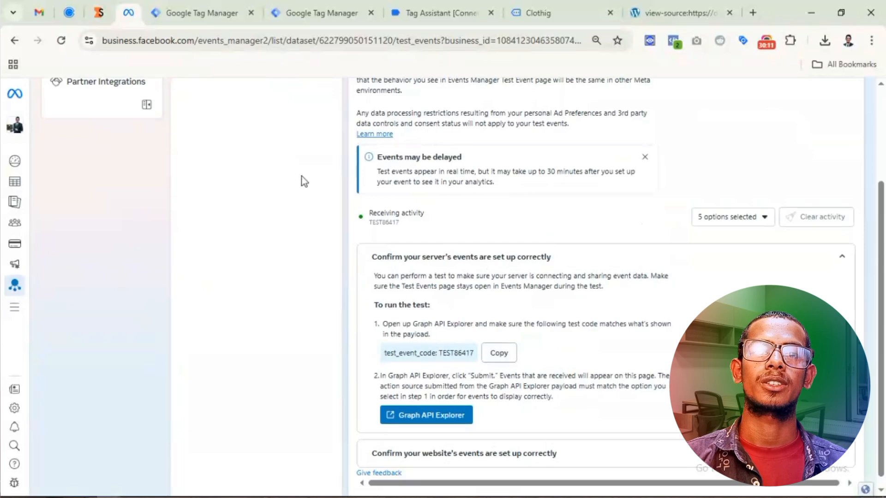
left_click(208, 13)
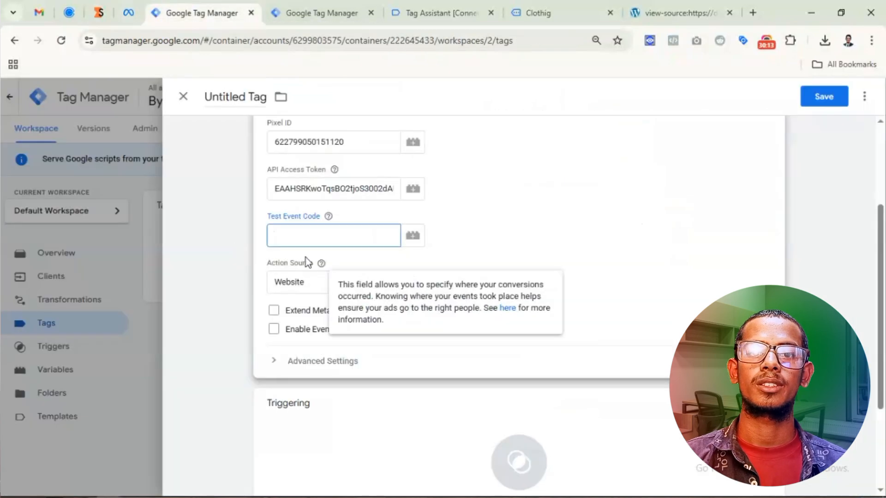
key("ctrl+v")
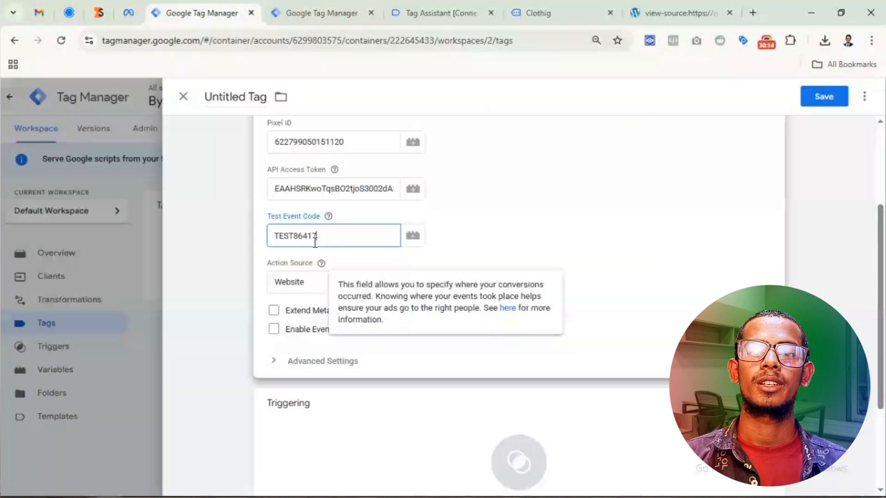
left_click(274, 311)
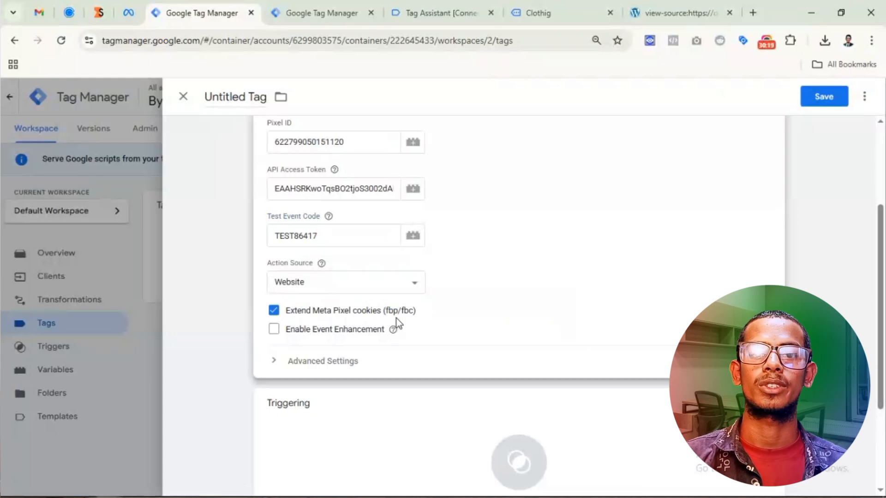
Create a new firing trigger of type Custom for the Conversions API tag and limit it to Some Events
scroll(429, 322, "down", 3)
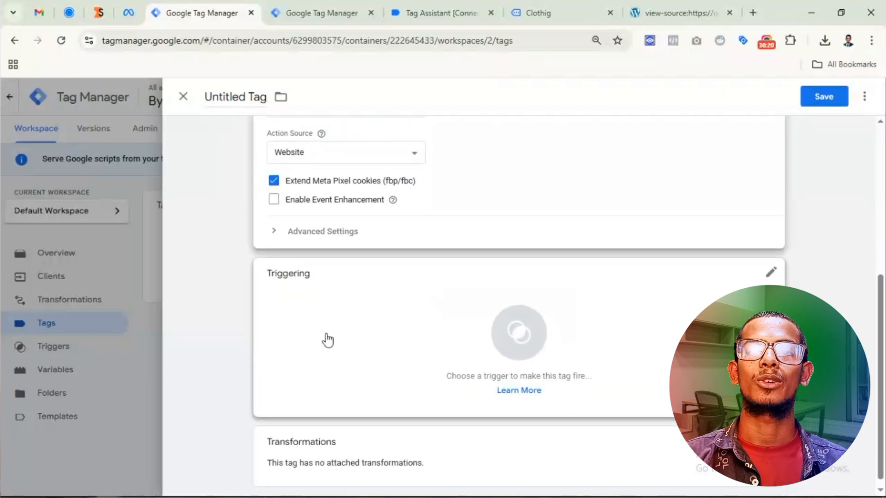
left_click(400, 313)
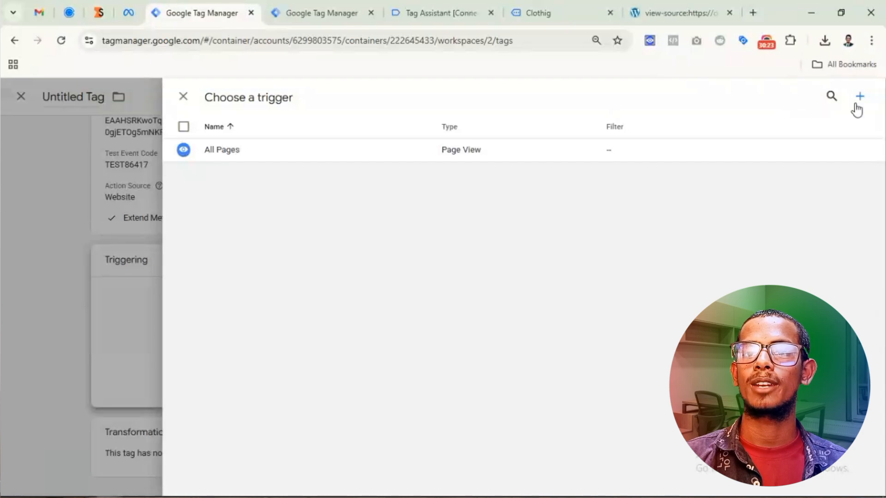
left_click(859, 98)
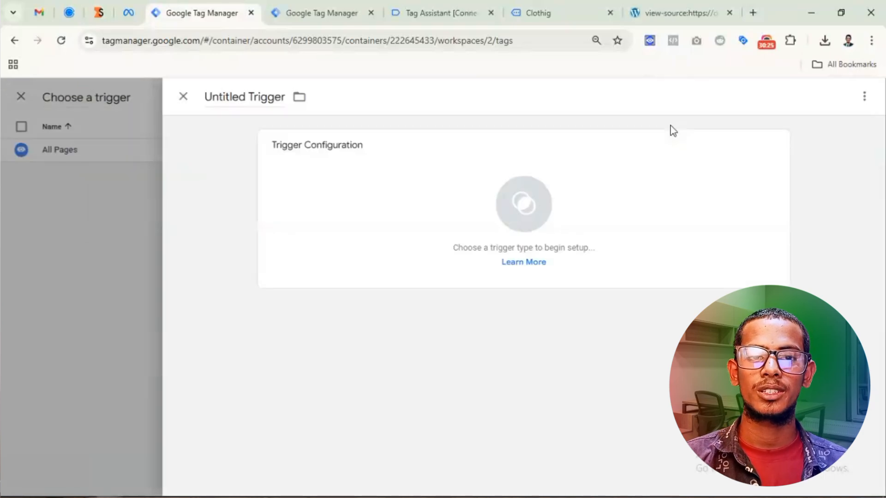
left_click(659, 174)
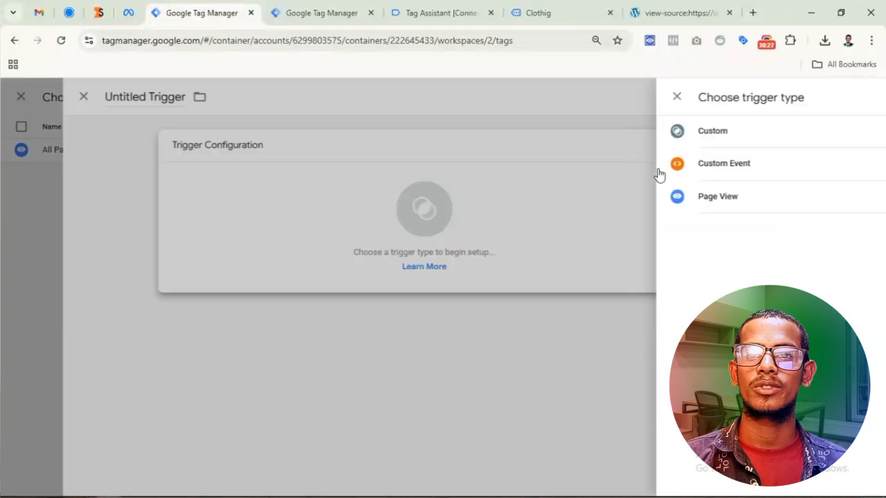
left_click(610, 132)
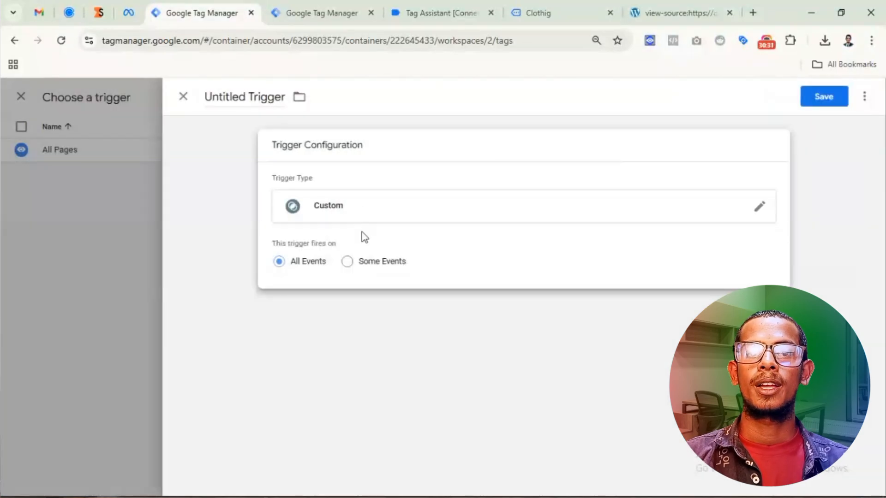
left_click(346, 267)
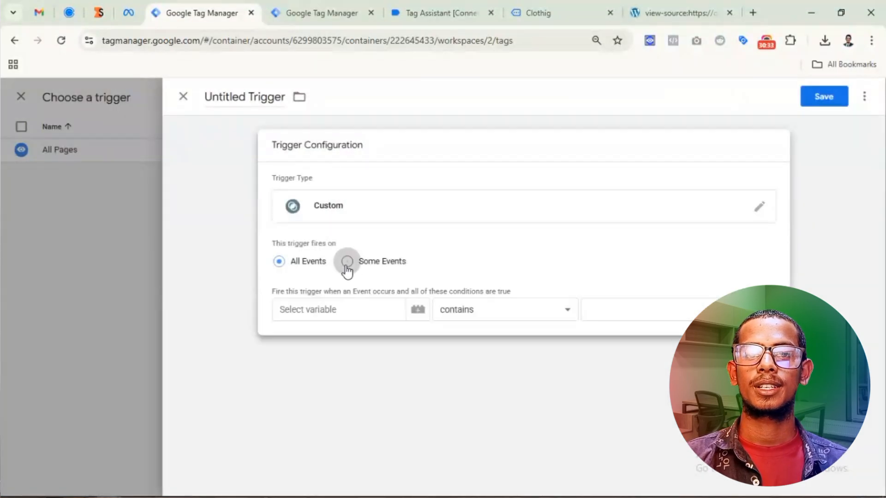
Set the trigger condition to {{Event Name}} matches RegEx page_view|calendly_booked and check the event tags in the ByClothing Web container
left_click(348, 310)
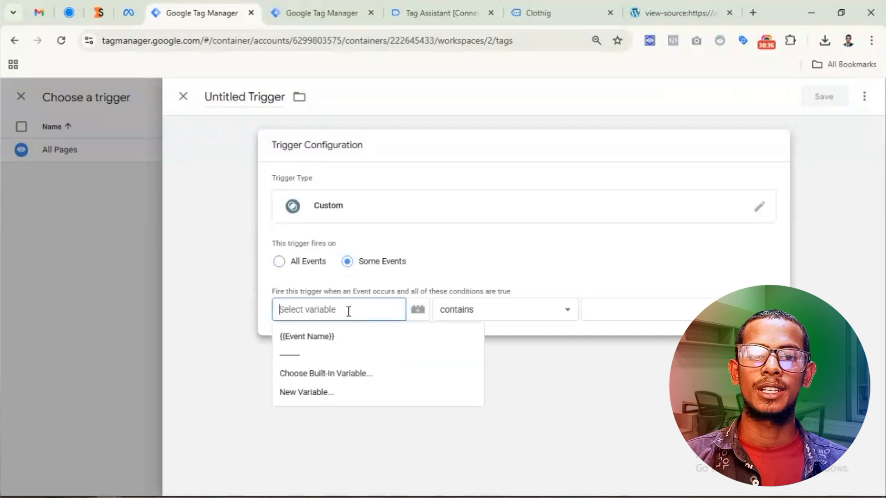
left_click(334, 339)
left_click(457, 313)
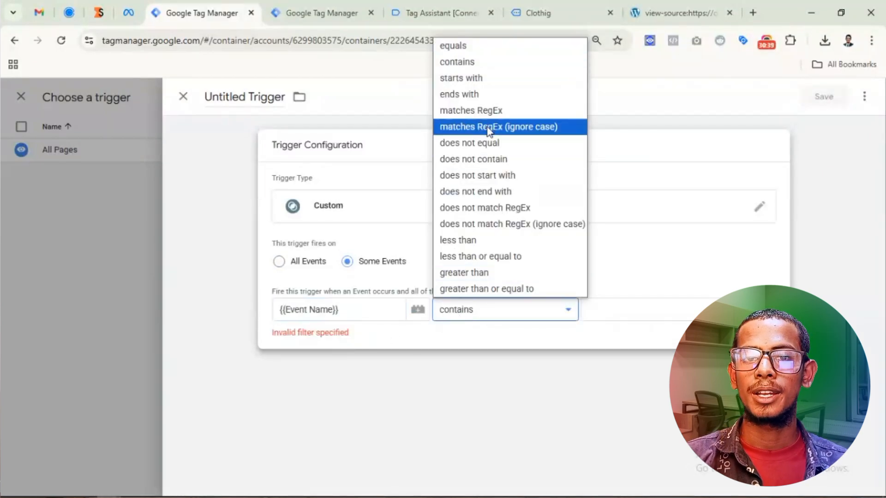
left_click(490, 115)
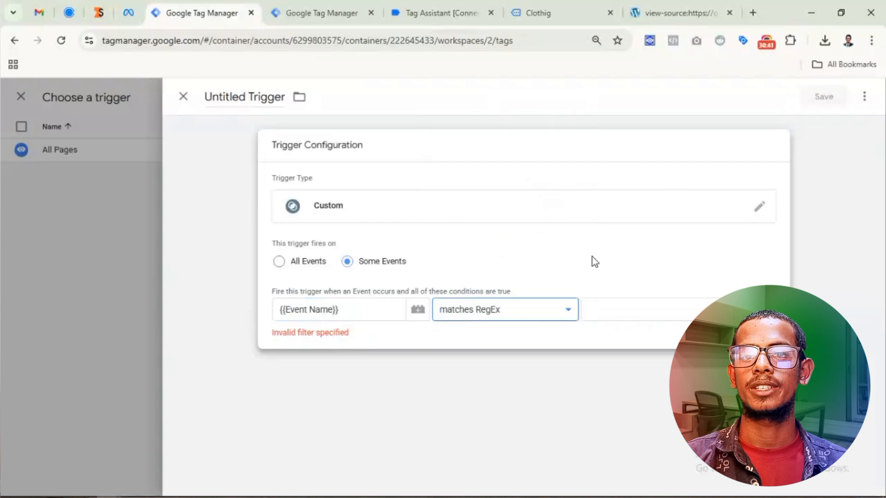
left_click(612, 307)
type("page")
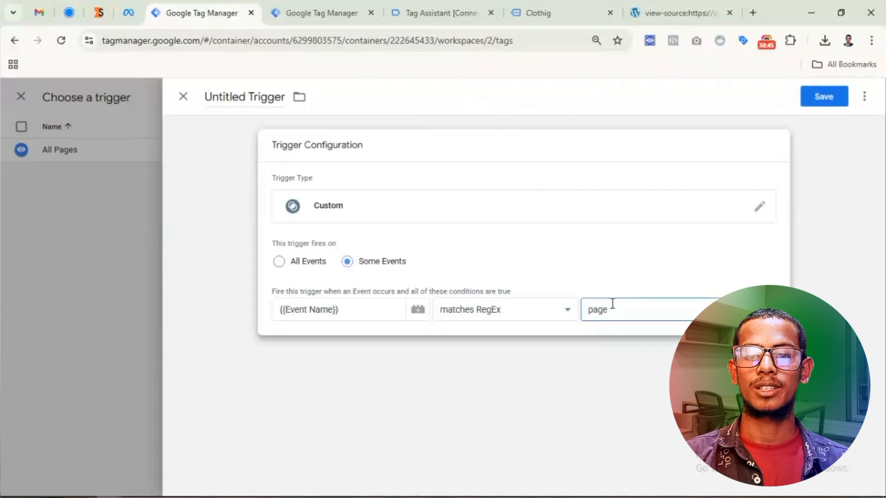
type("_view|calendly_")
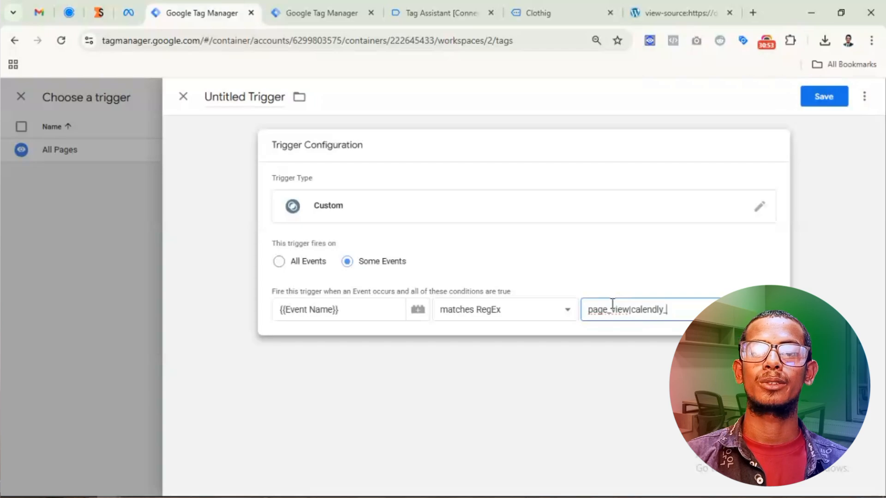
type("booked")
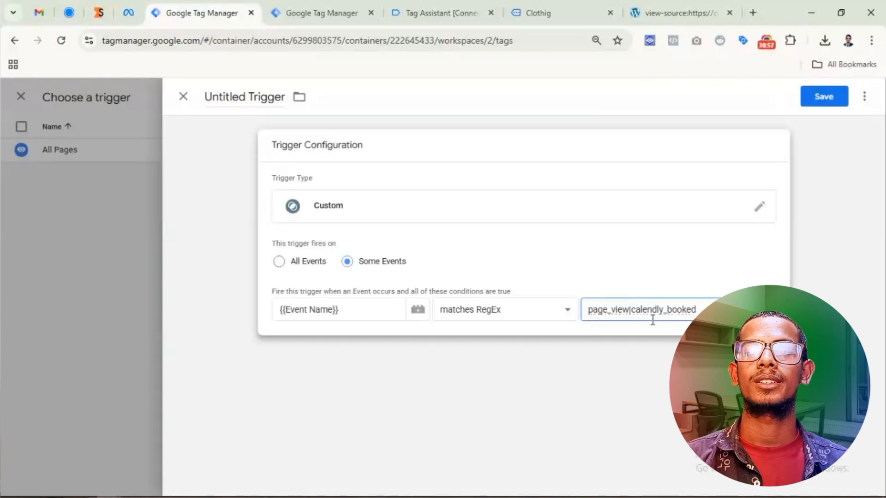
left_click(320, 20)
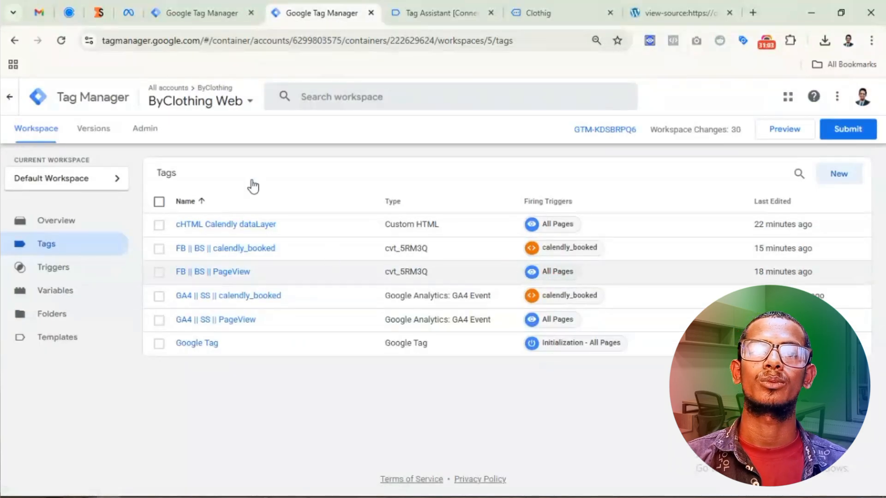
left_click(183, 20)
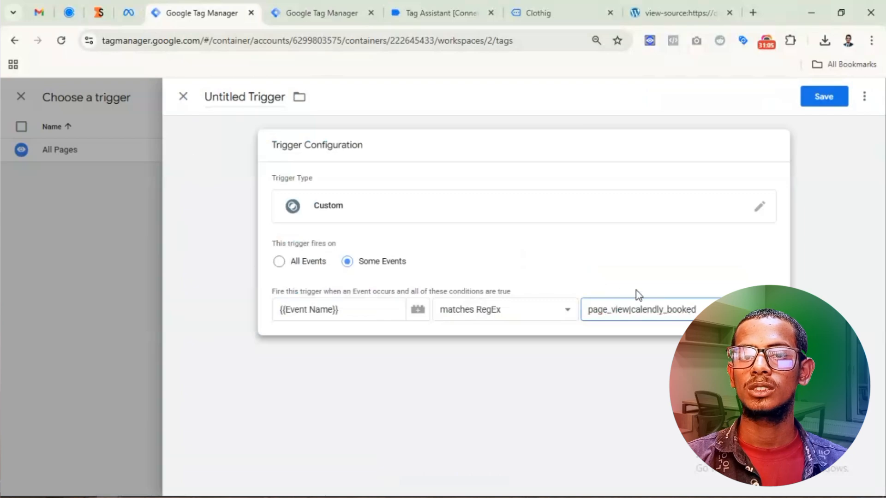
Save the custom trigger under the name Meta tirgger
left_click(812, 104)
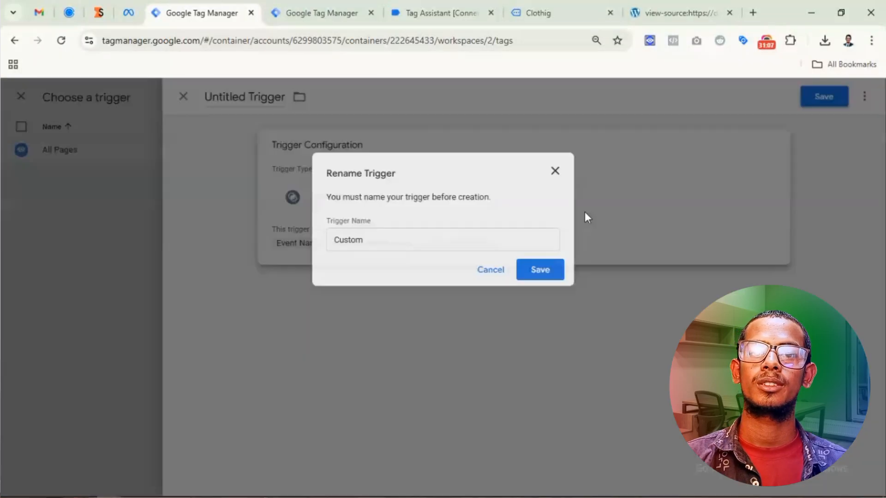
left_click(479, 239)
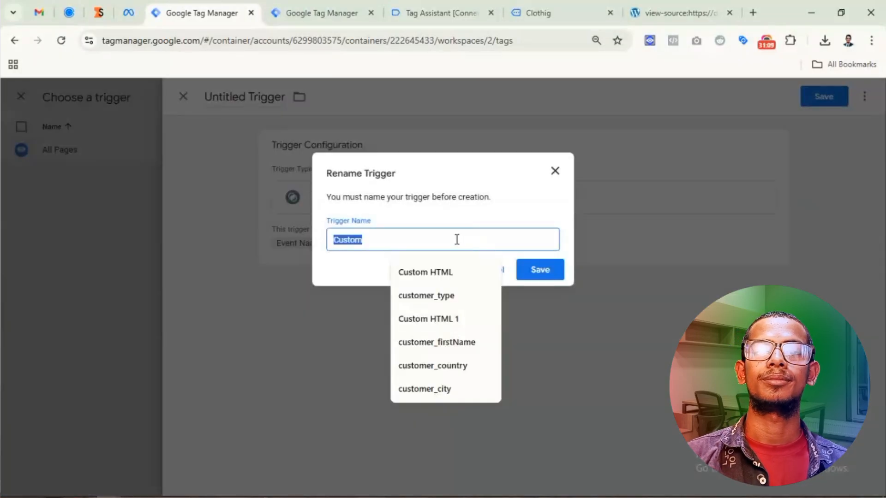
type("meta")
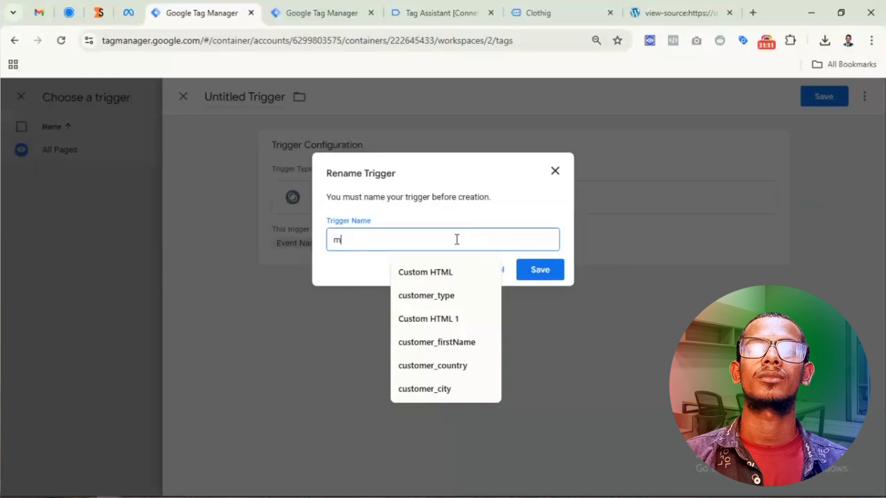
left_click(431, 272)
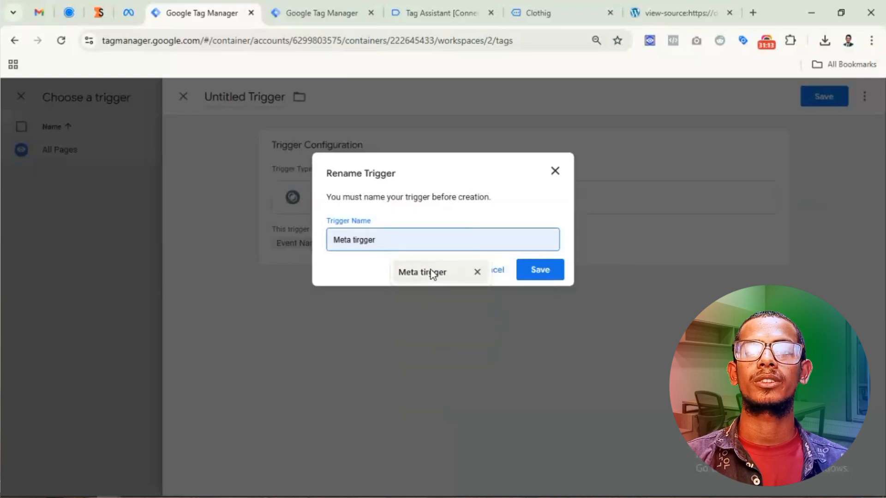
left_click(546, 276)
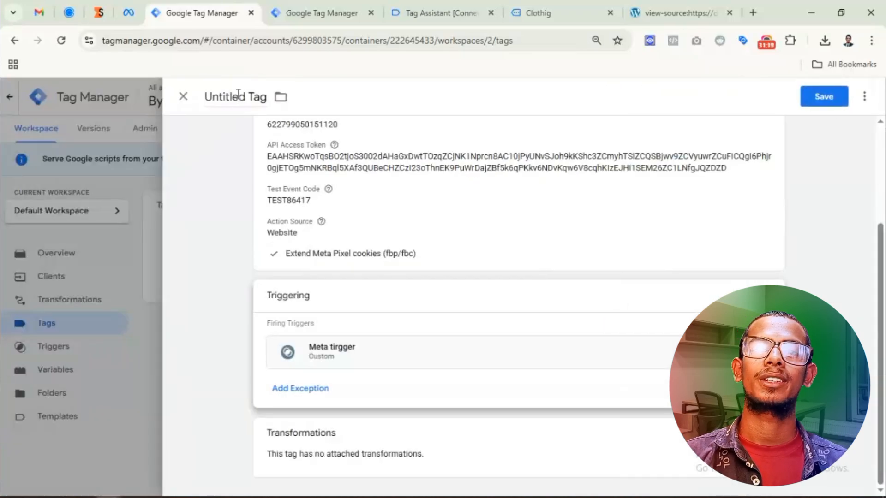
Save the new tag as Conversions API Tag and start a preview of the ByClothing Server container
left_click(843, 107)
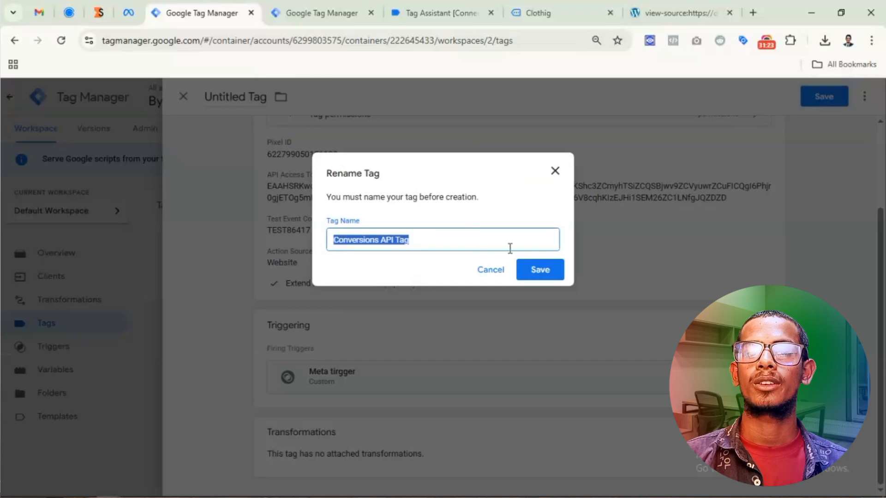
left_click(540, 270)
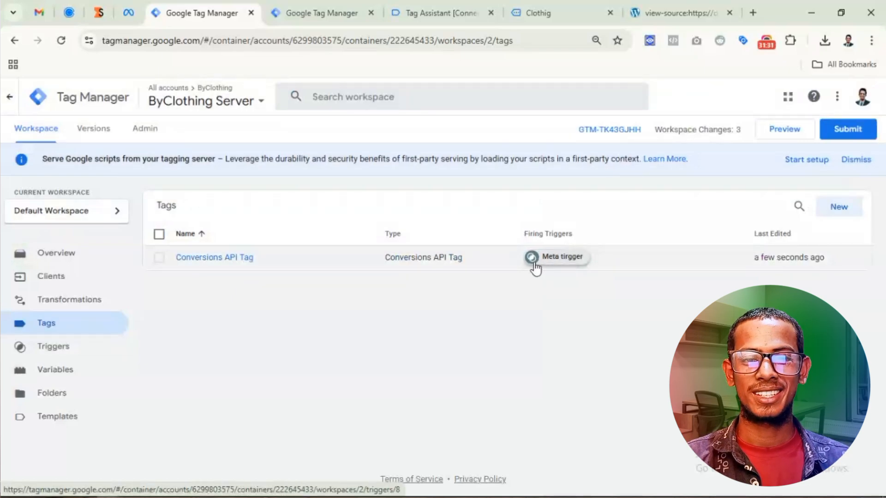
left_click(781, 136)
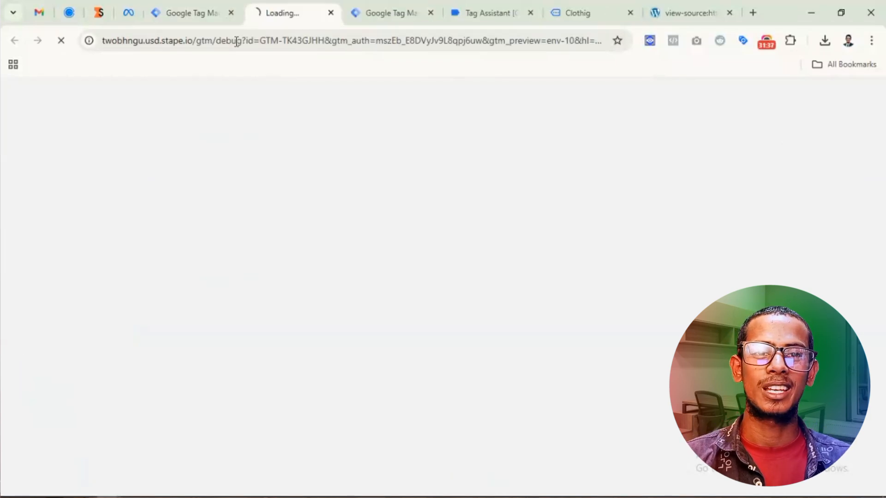
left_click(197, 10)
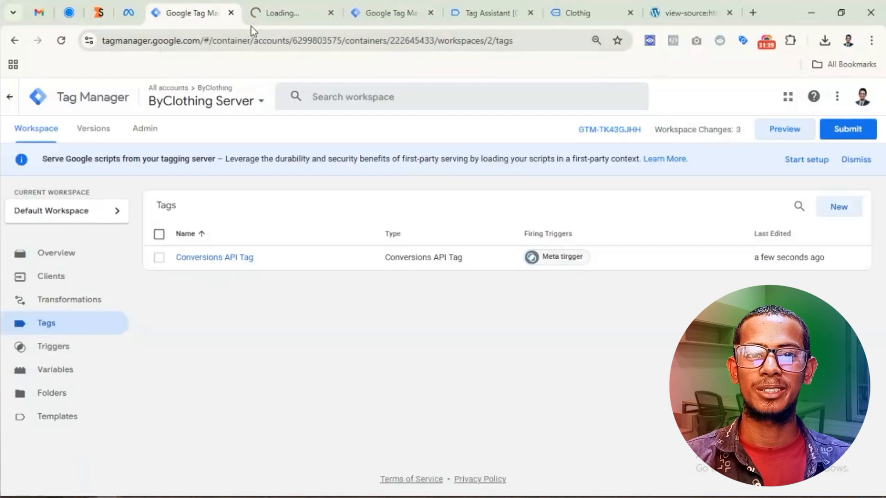
left_click(287, 15)
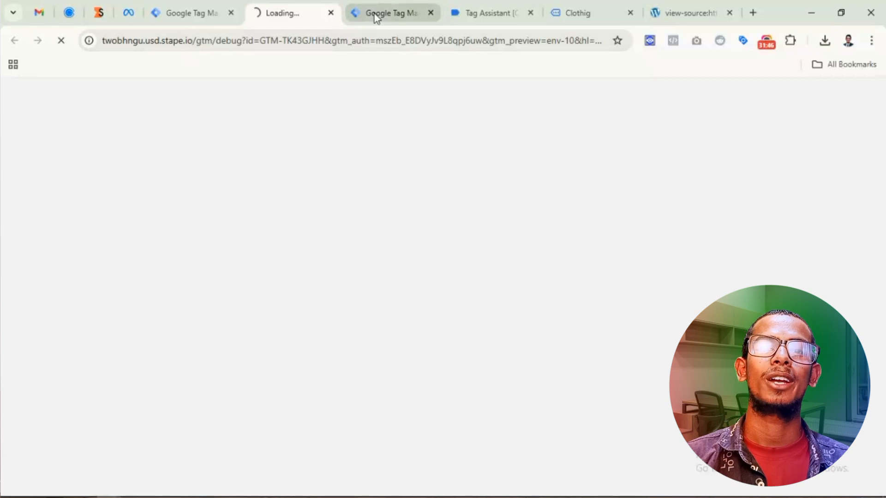
mouse_move(376, 14)
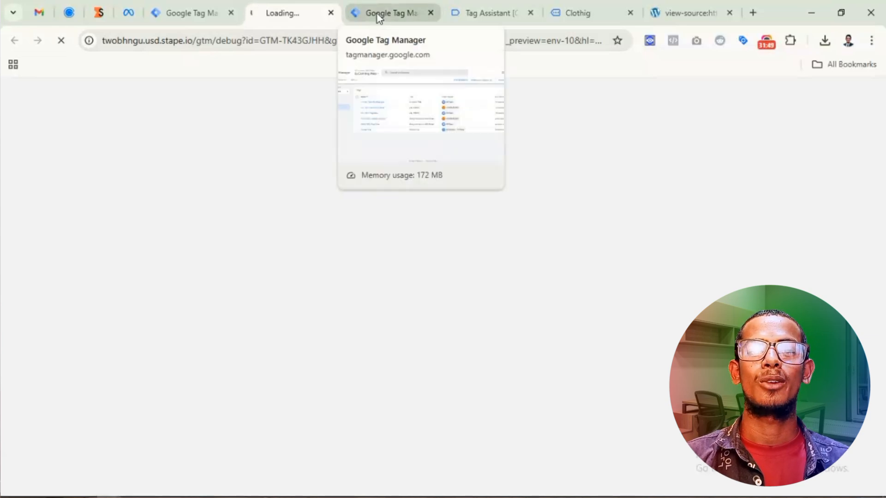
Switch to Meta Events Manager, check the byclothing Store dataset's test events and collapse the server event setup instructions
left_click(128, 14)
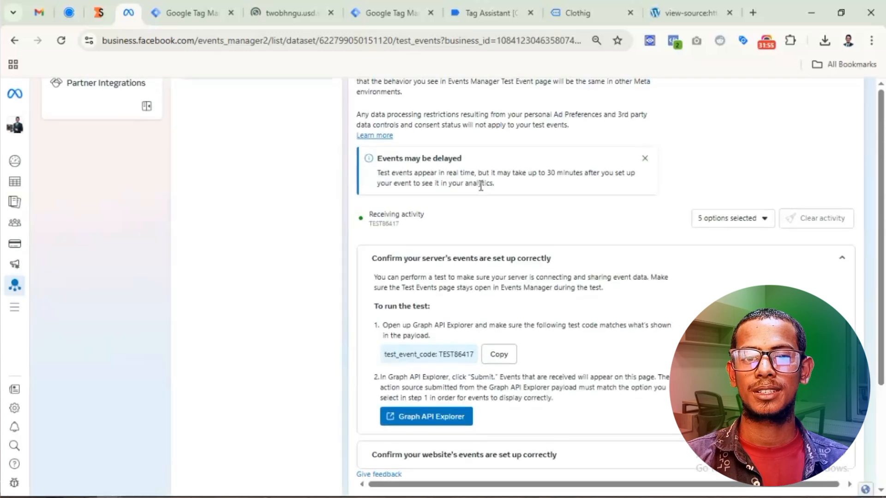
scroll(480, 187, "down", 3)
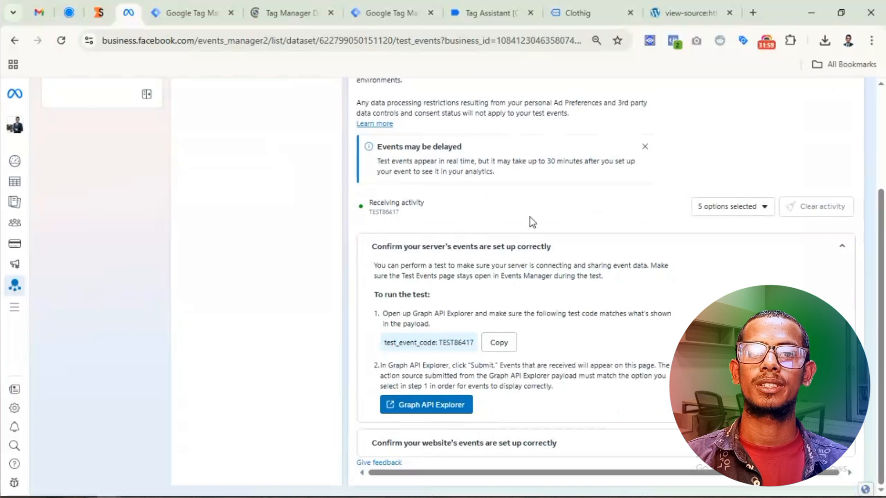
left_click(554, 251)
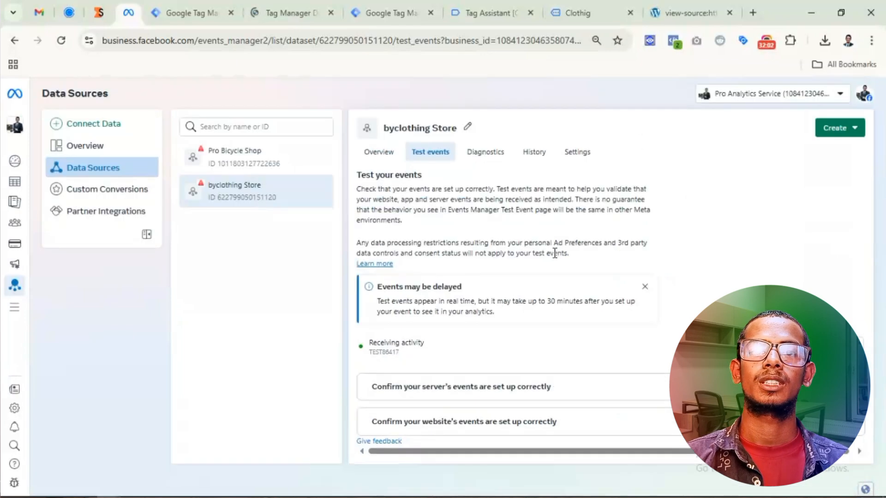
Check the server container's debug page and start a preview of the ByClothing Web container
left_click(291, 17)
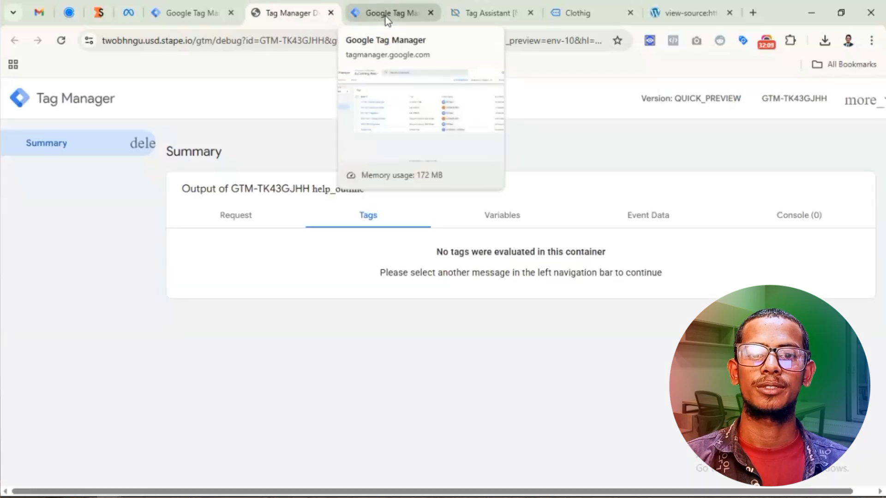
left_click(386, 14)
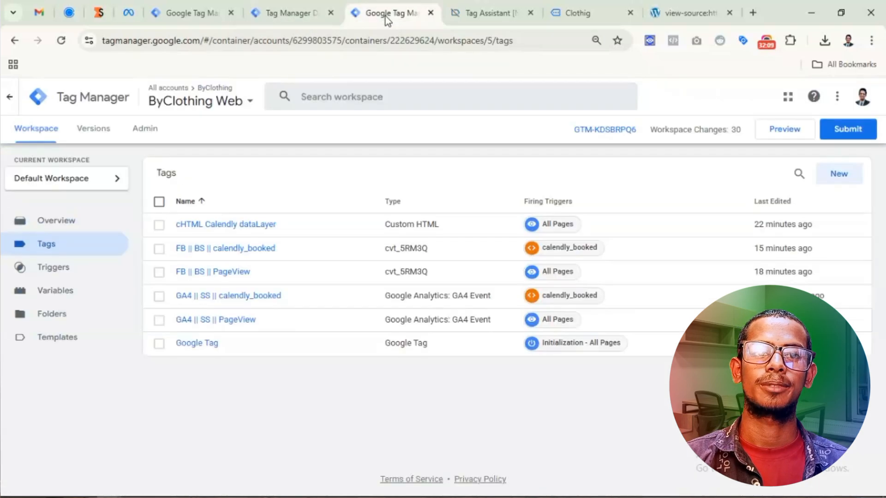
left_click(779, 136)
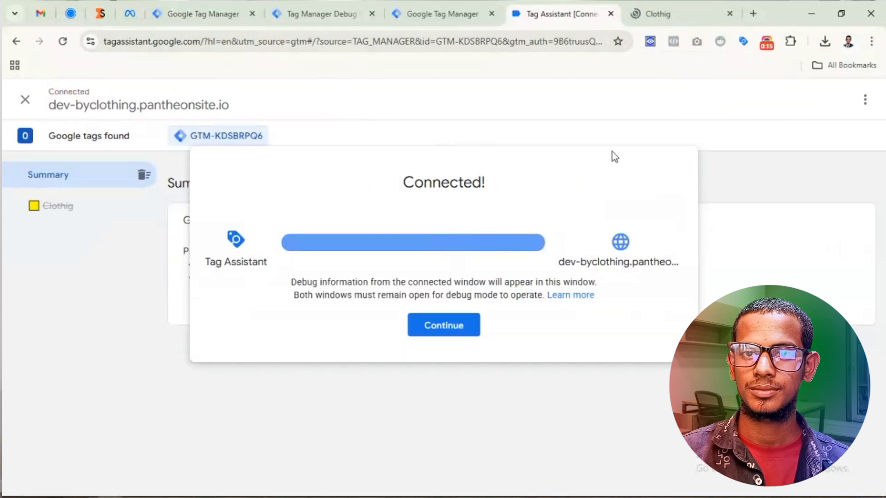
On the connected store site, go to the free consultation booking section and check the page's pixel events in Meta Pixel Helper
left_click(668, 19)
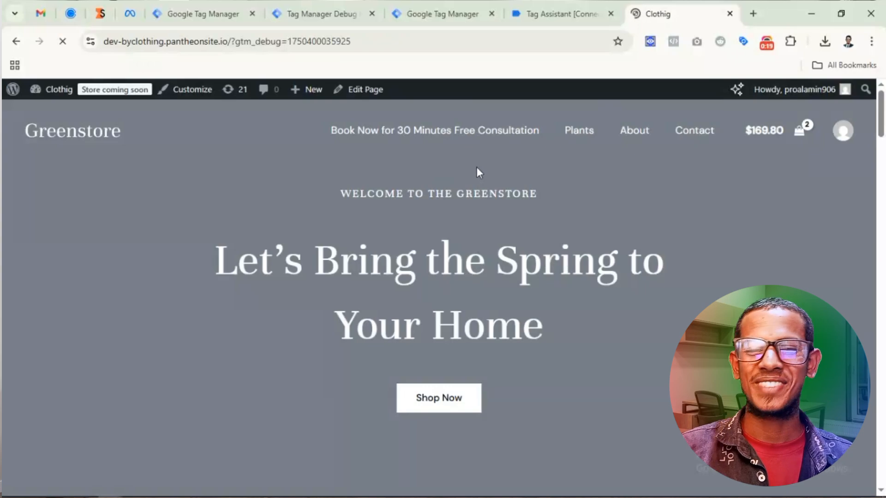
scroll(473, 168, "down", 8)
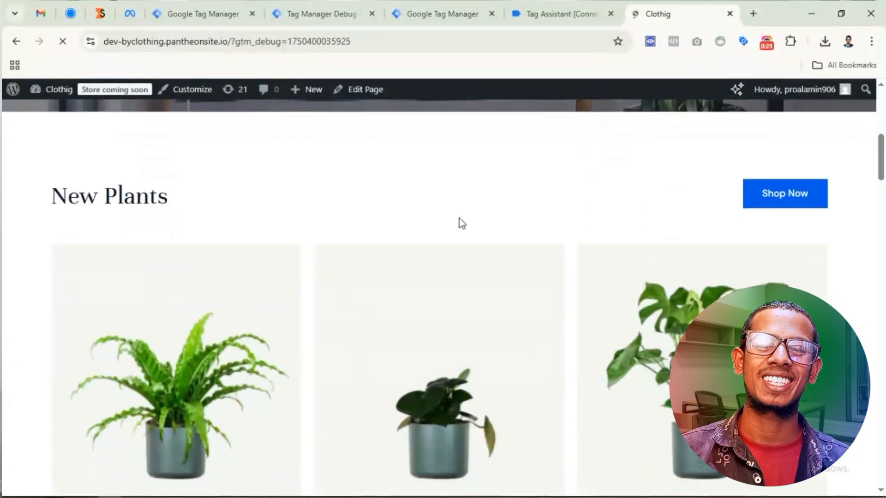
scroll(462, 223, "down", 15)
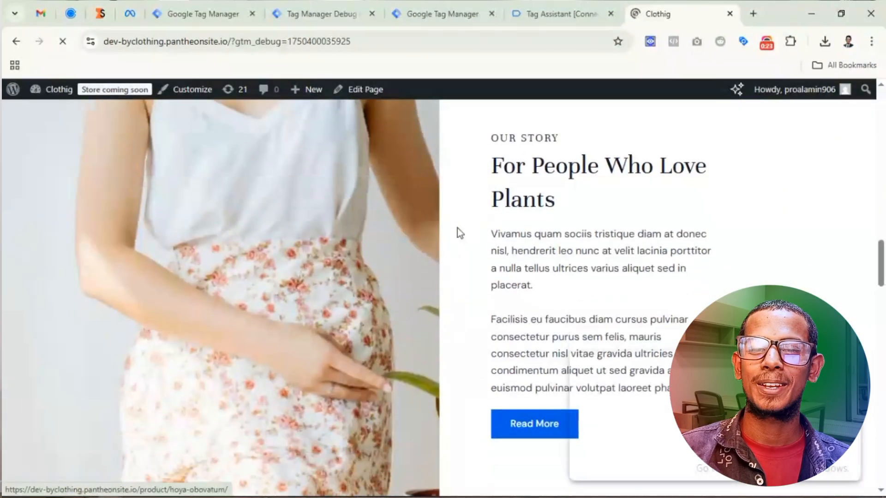
scroll(458, 228, "down", 7)
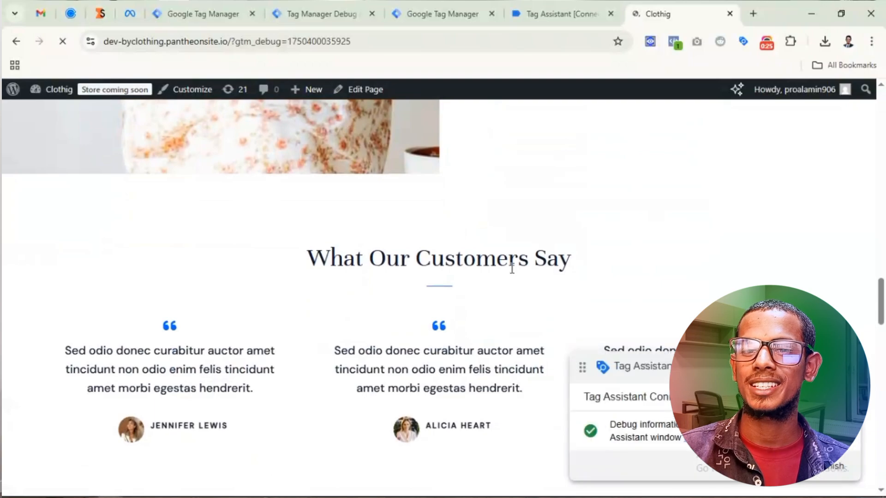
scroll(421, 267, "down", 9)
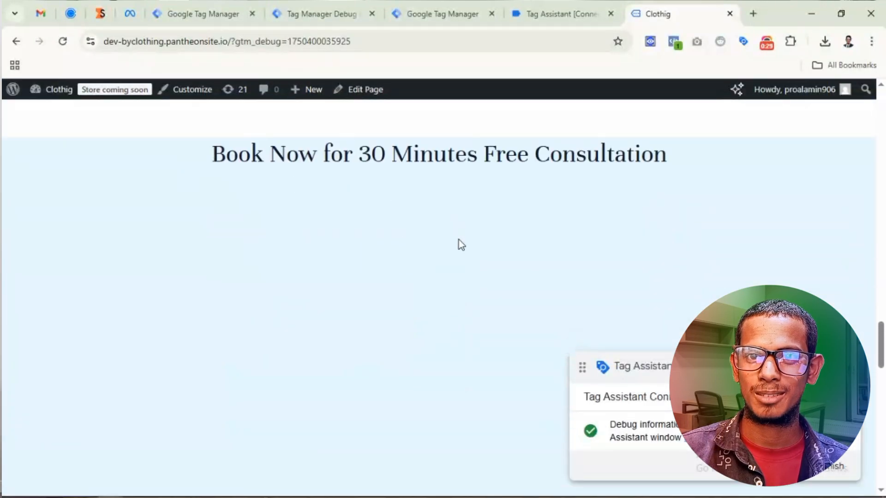
left_click(674, 41)
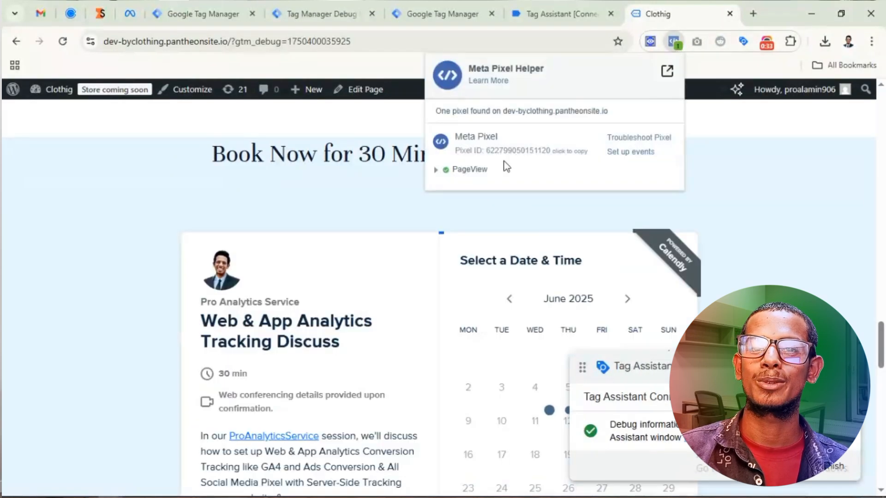
left_click(802, 179)
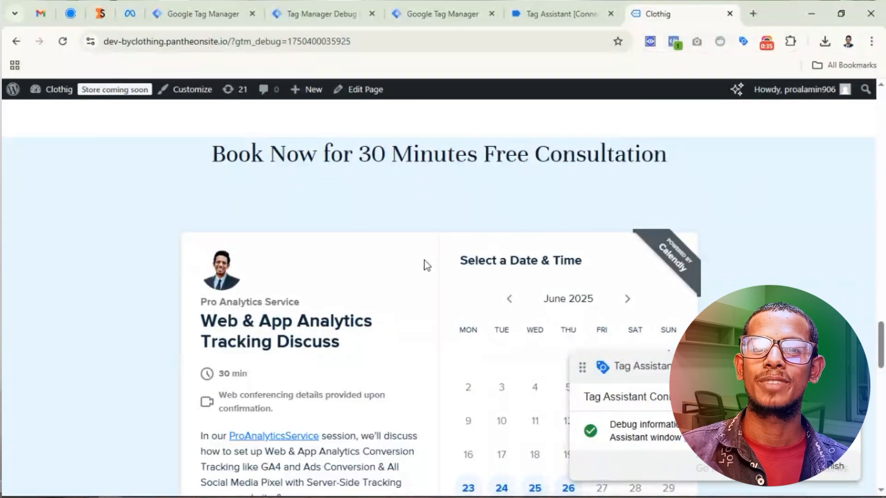
Choose the 8:00pm slot on Friday, June 20 in the Calendly widget and proceed to the booking details
scroll(474, 260, "down", 4)
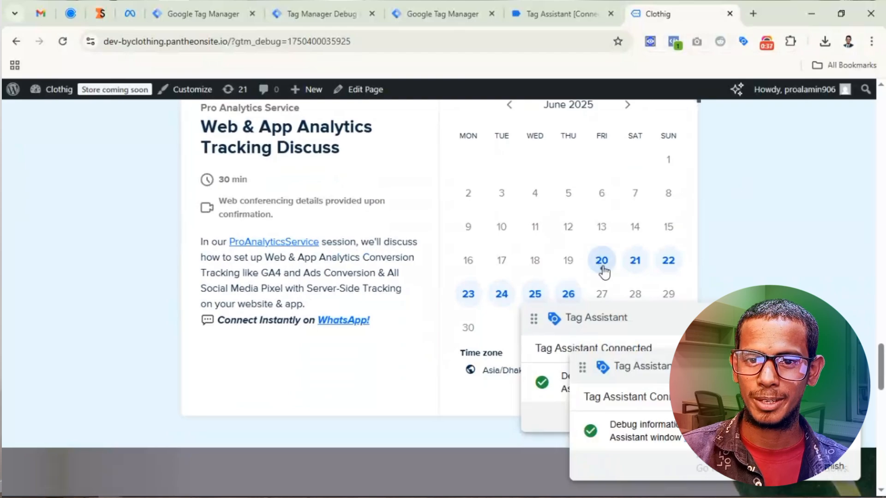
left_click(602, 267)
left_click(718, 155)
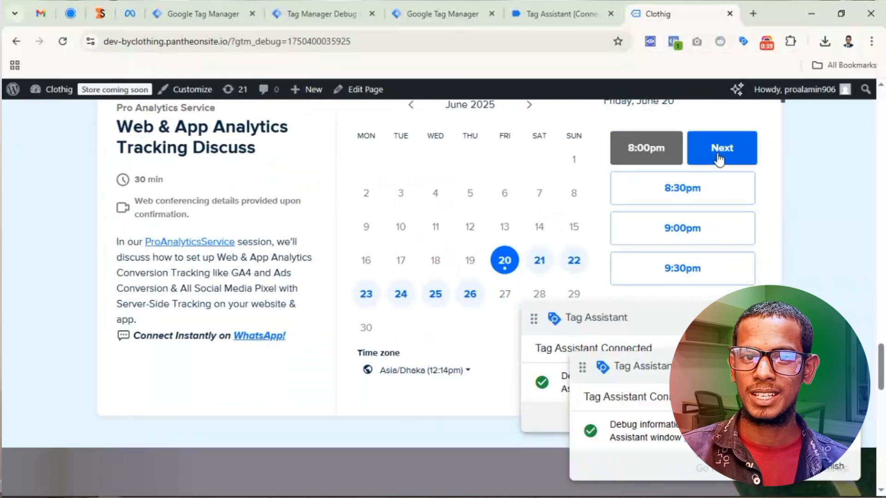
left_click(731, 153)
Fill the invitee's name, email and phone number from the saved autofill profile and schedule the Calendly event
left_click(437, 226)
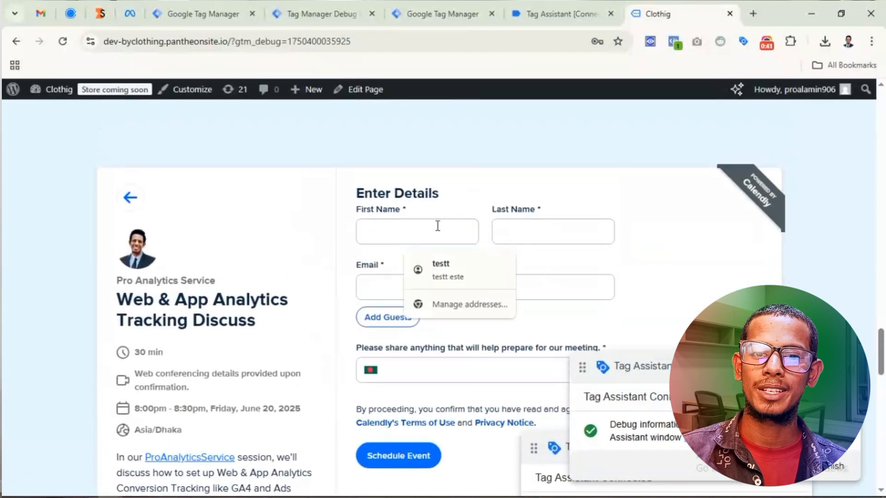
left_click(492, 272)
scroll(494, 275, "down", 2)
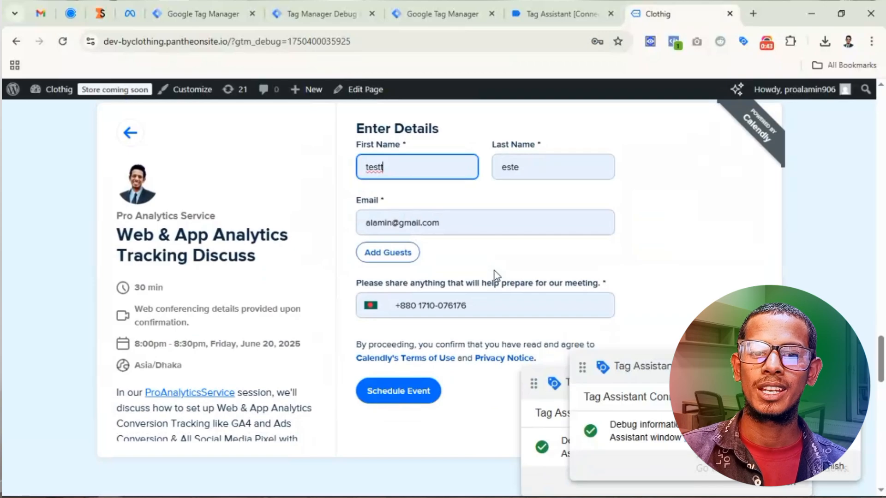
left_click(395, 393)
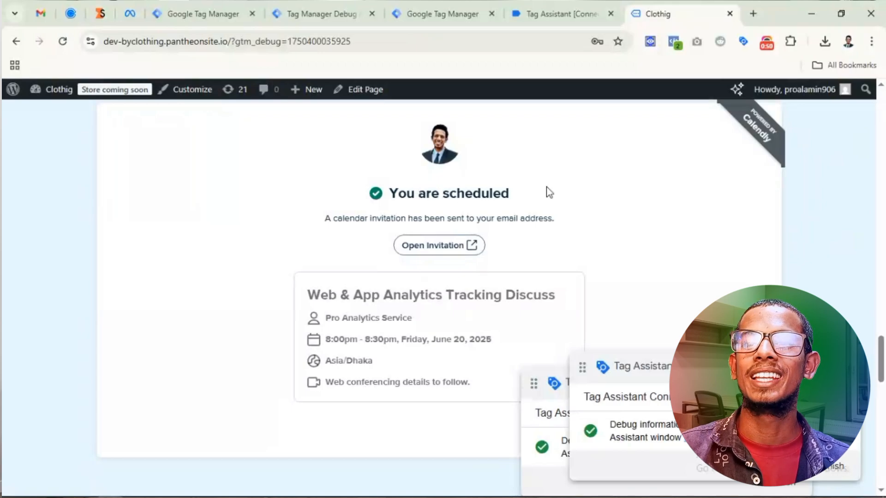
Expand the calendly_booked event in Meta Pixel Helper and examine its Event ID
left_click(673, 41)
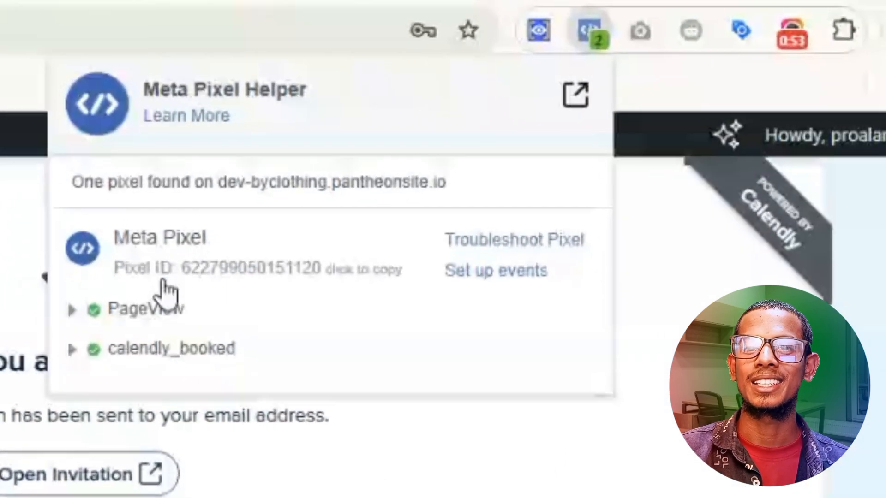
left_click(195, 320)
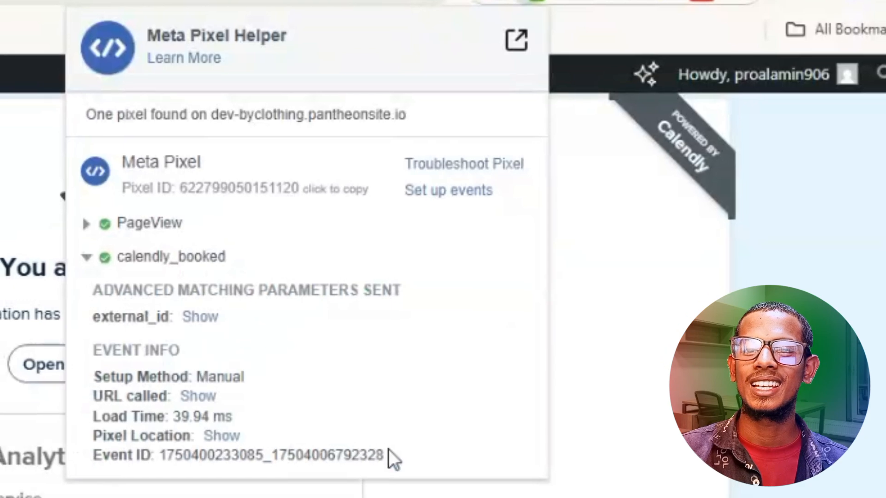
left_click_drag(389, 452, 363, 451)
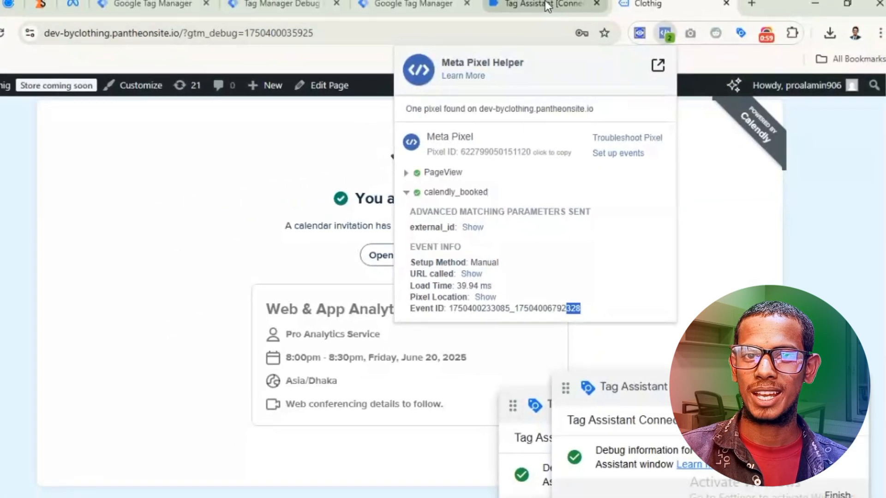
Examine the calendly_booked event in Tag Assistant and the tags it fired in the server container's debug view
left_click(546, 5)
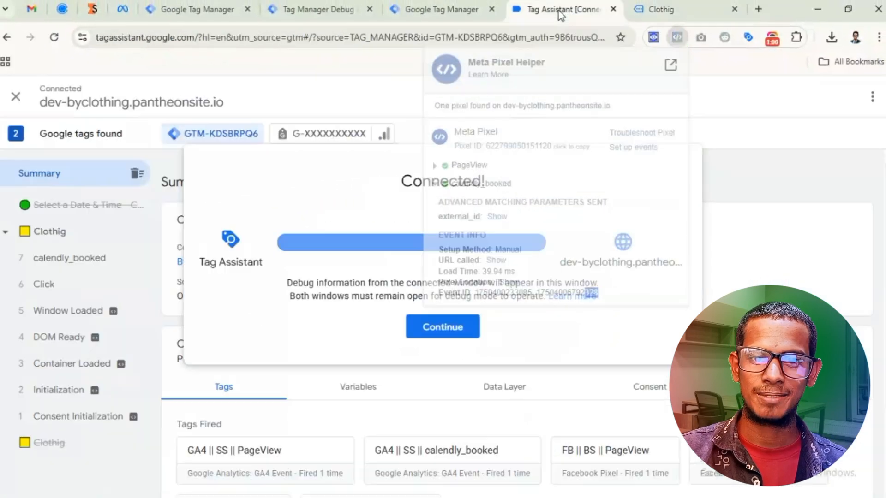
left_click(426, 329)
left_click(64, 260)
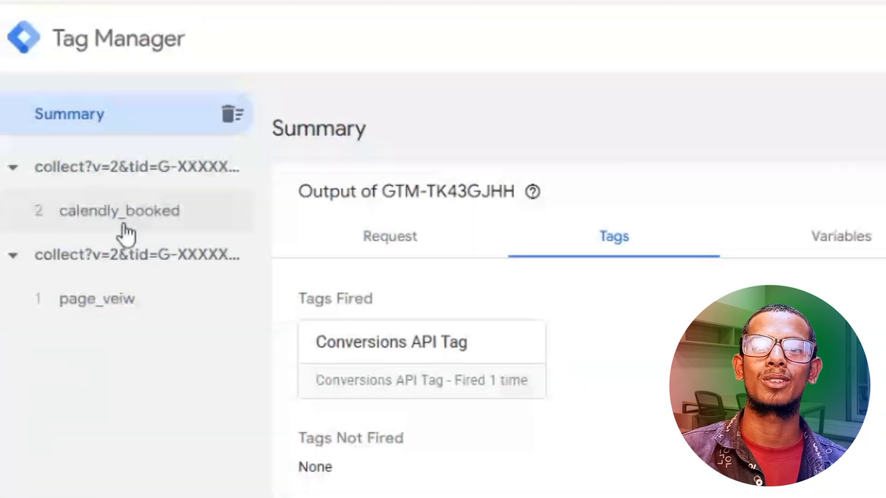
left_click(124, 221)
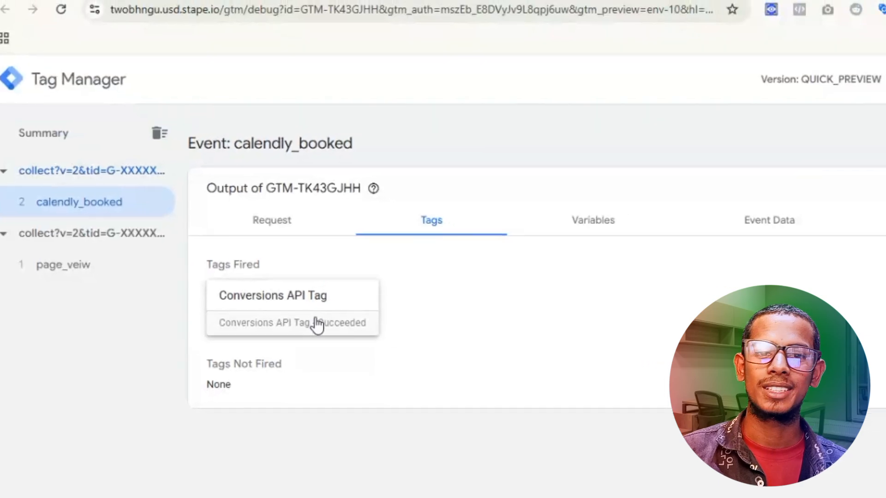
Open the Conversions API Tag's outgoing HTTP request and examine the event name, event ID, user agent and IP address in its body
left_click(318, 325)
scroll(424, 365, "down", 2)
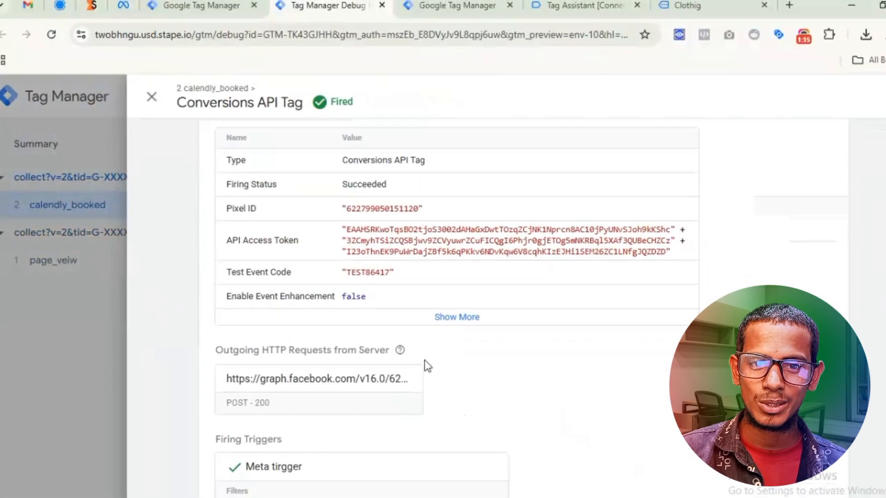
left_click(315, 385)
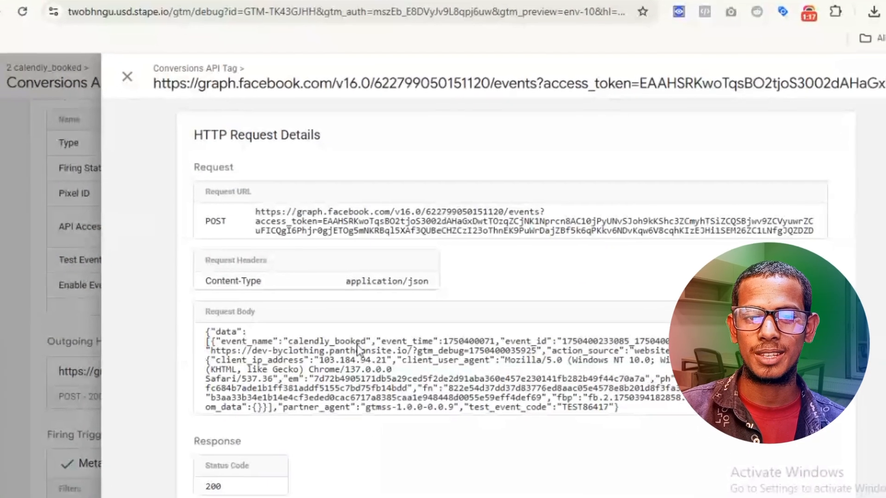
double_click(326, 341)
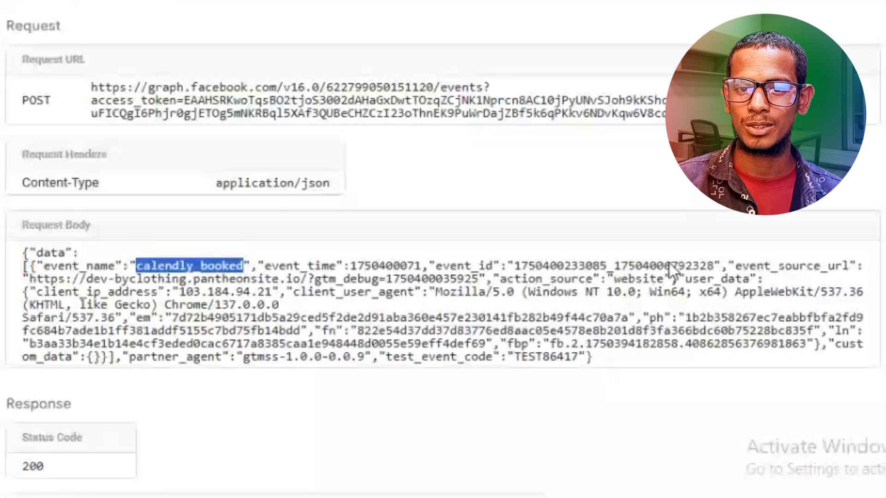
left_click_drag(692, 267, 713, 267)
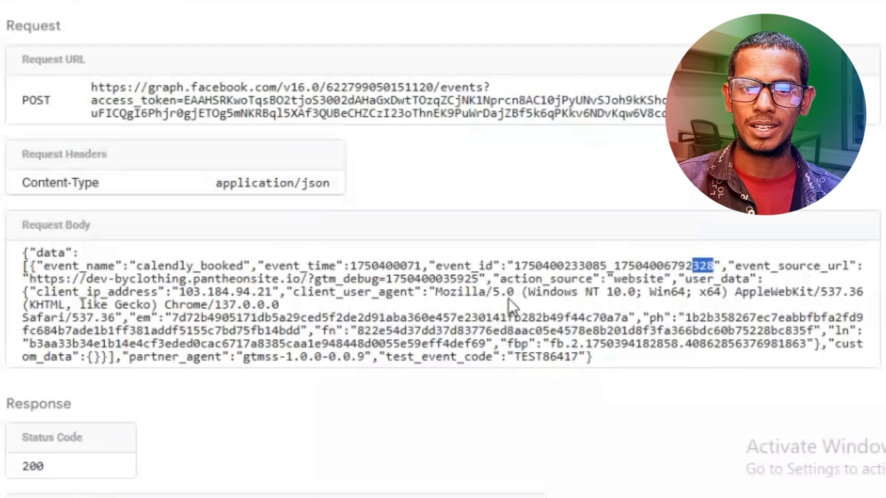
double_click(340, 295)
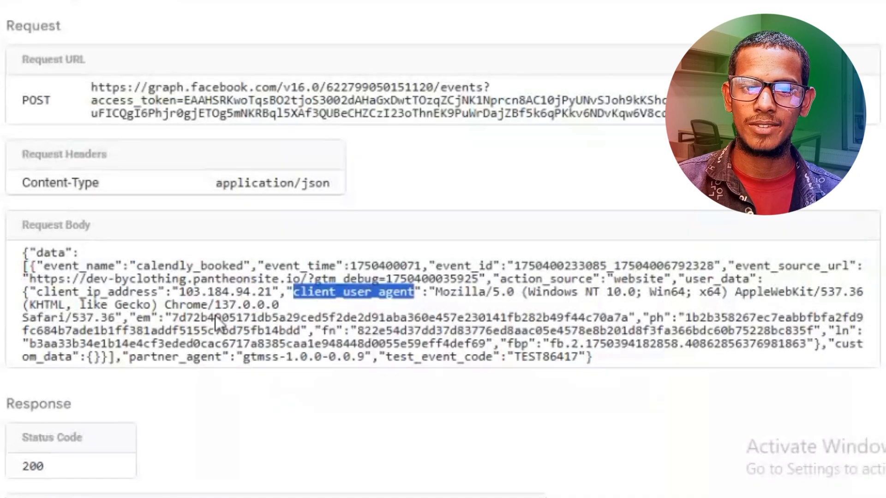
double_click(111, 292)
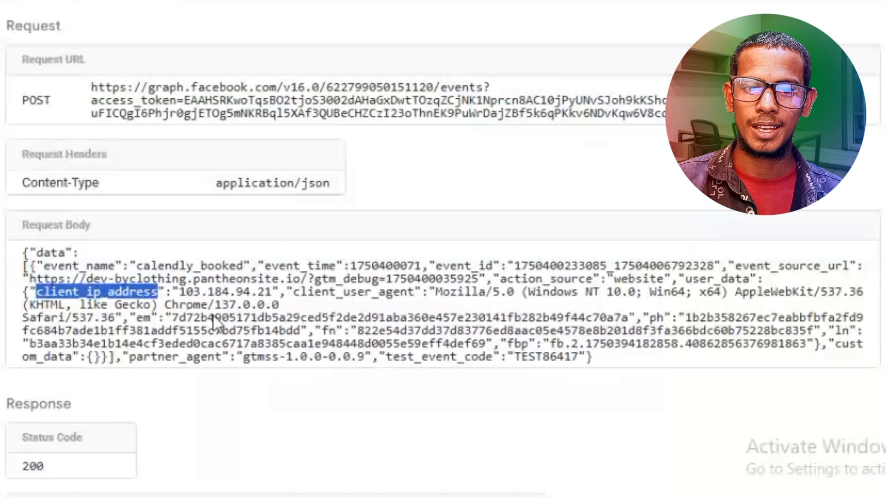
Examine the hashed email, phone, first name and last name, plus the fbp and test event code fields, in the request body
left_click(140, 323)
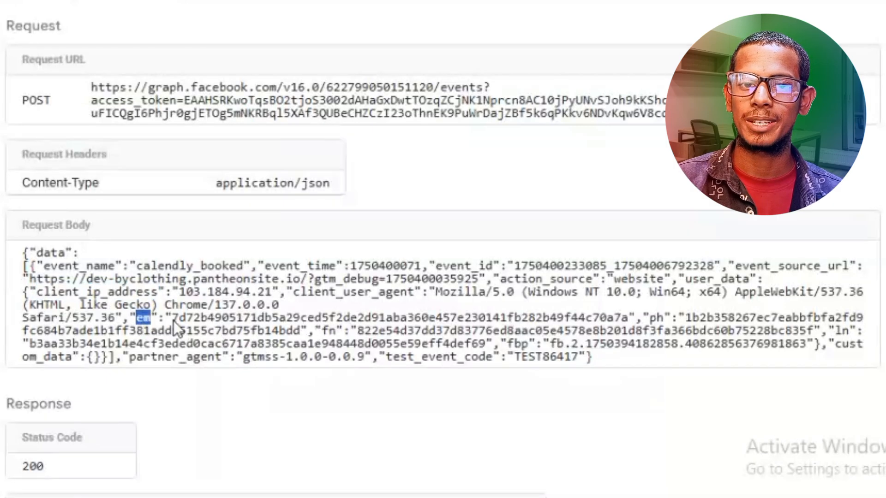
left_click_drag(170, 323, 583, 322)
double_click(656, 317)
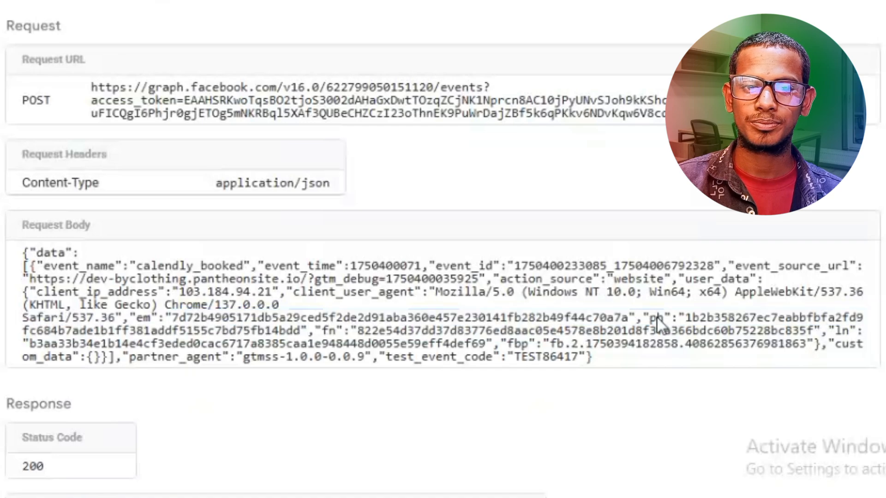
left_click(323, 331)
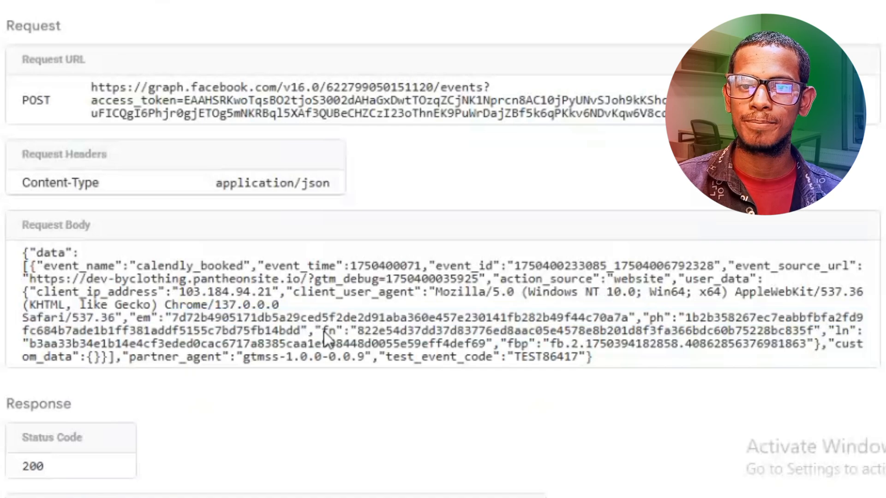
double_click(841, 330)
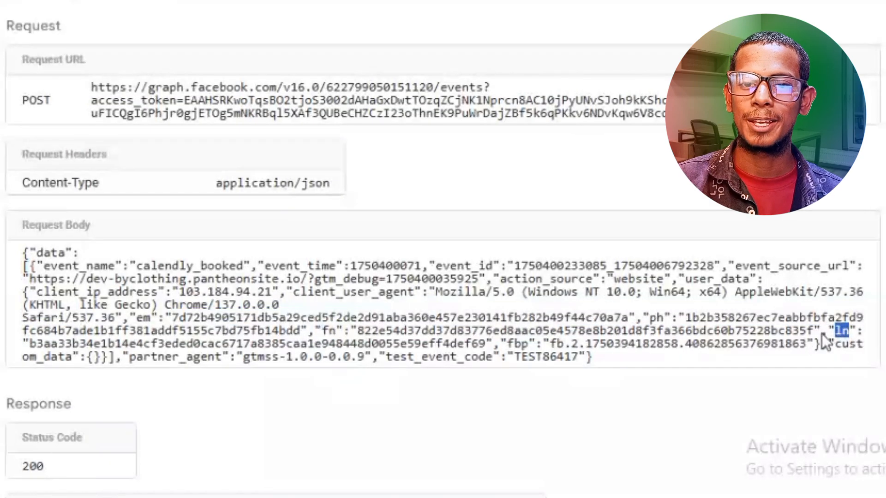
double_click(520, 344)
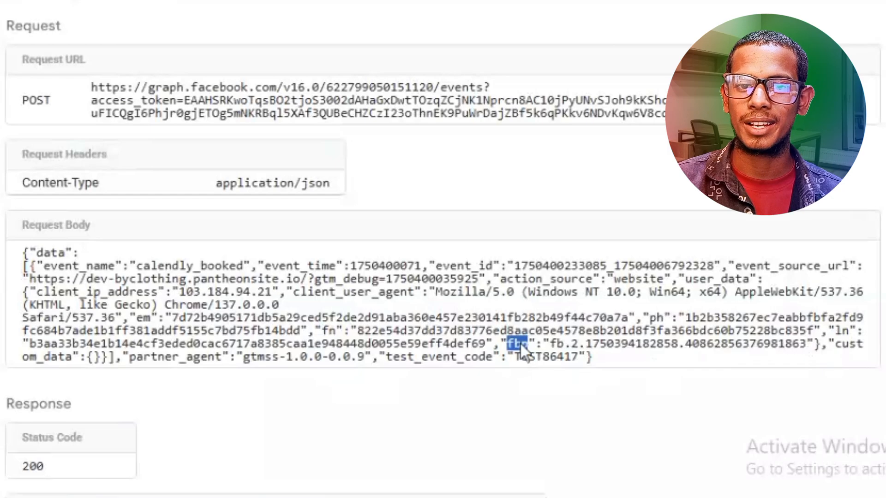
double_click(441, 358)
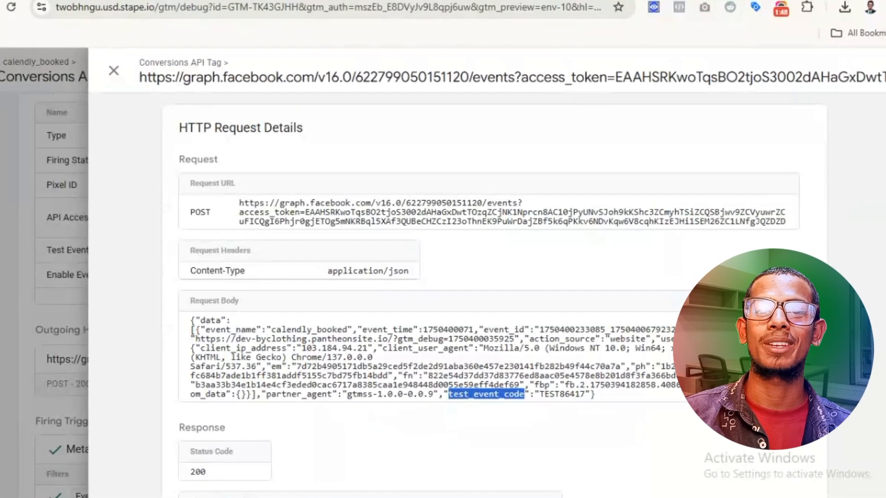
Switch to the byclothing Store test events in Meta Events Manager and examine the user data keys of the server calendly_booked event
left_click(125, 19)
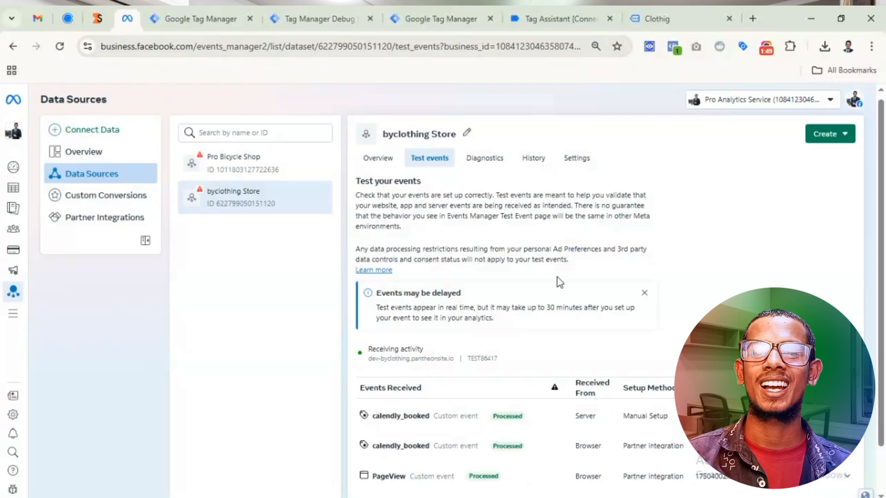
scroll(557, 278, "down", 2)
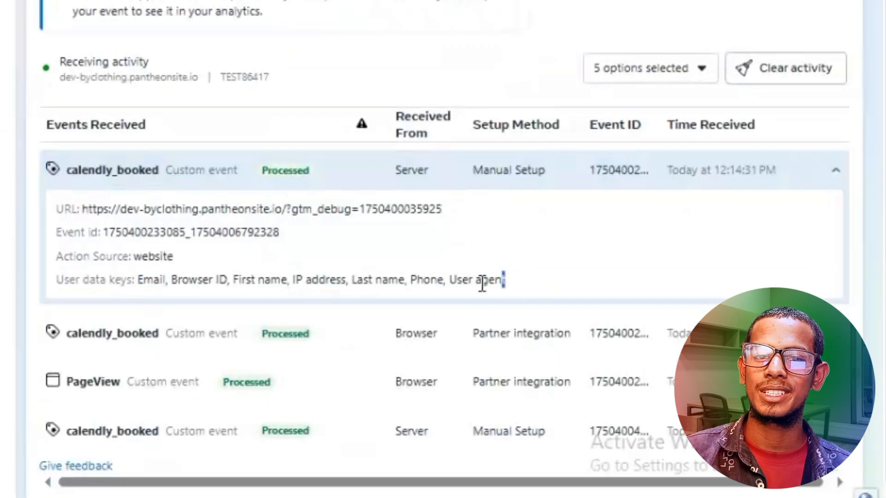
left_click_drag(482, 283, 54, 280)
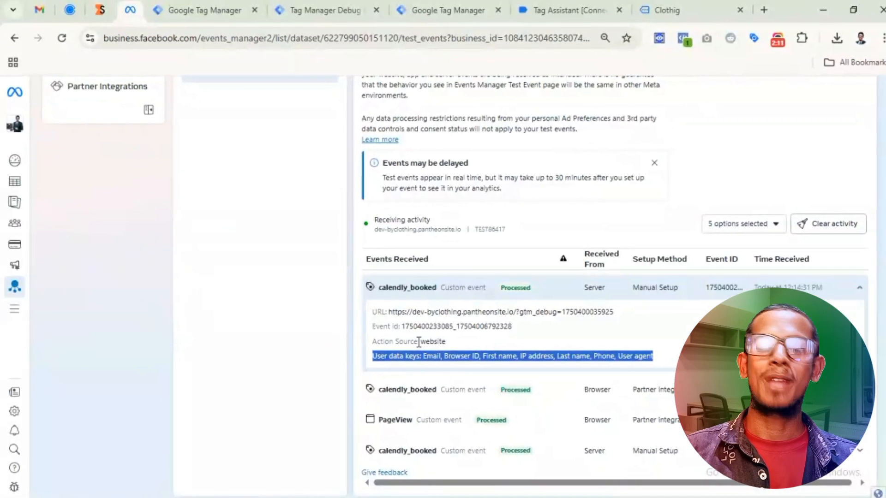
Switch to the ByClothing Server container and open the Conversions API Tag's configuration for editing
left_click(176, 21)
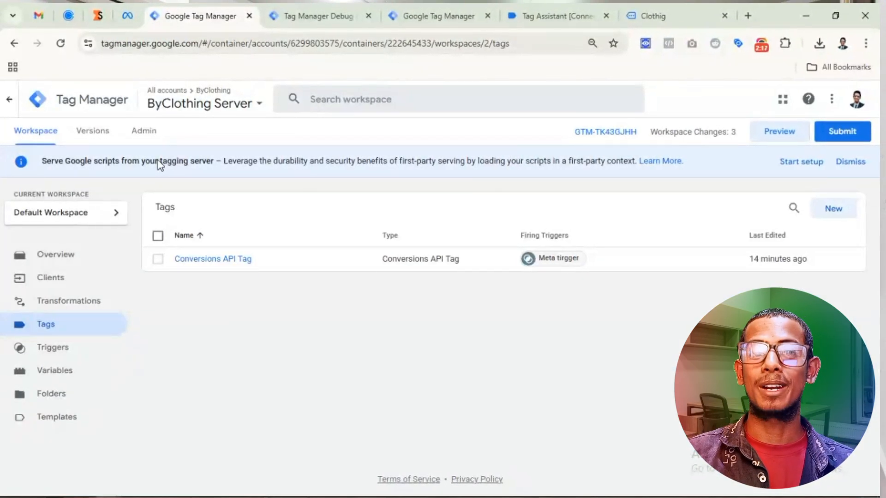
left_click(232, 261)
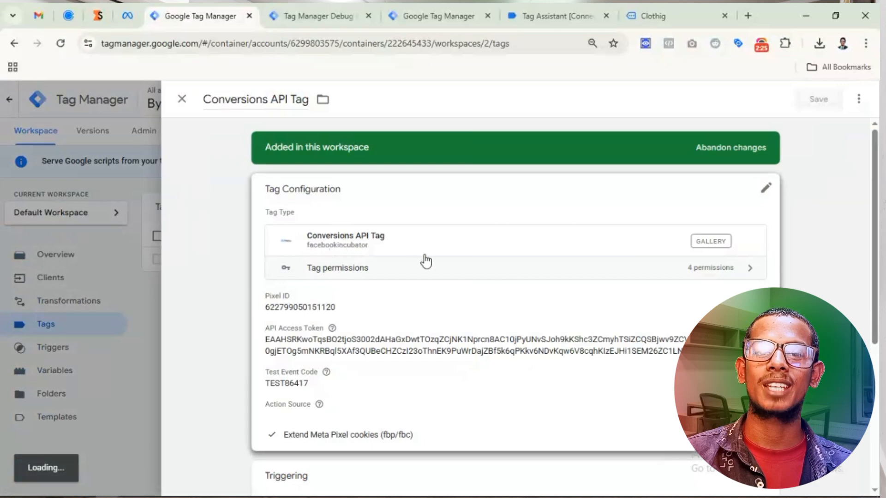
scroll(420, 277, "down", 3)
left_click(429, 265)
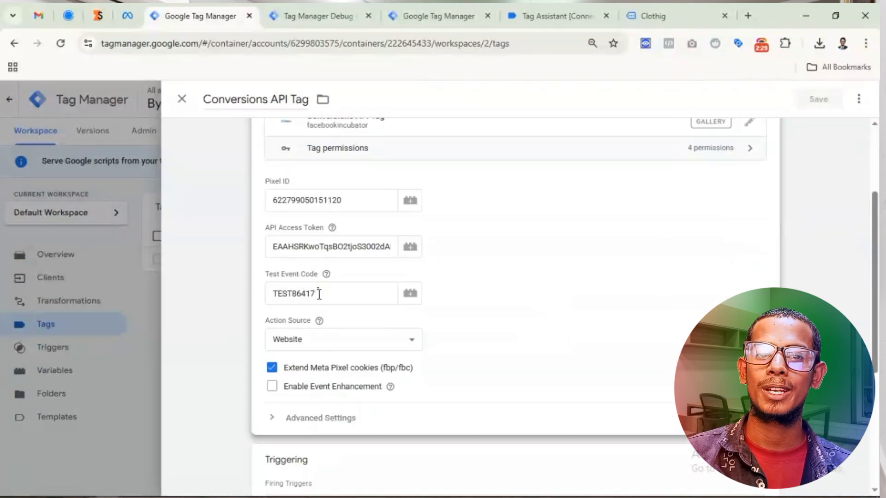
Clear the Test Event Code from the Conversions API Tag and save the tag
left_click_drag(319, 293, 272, 297)
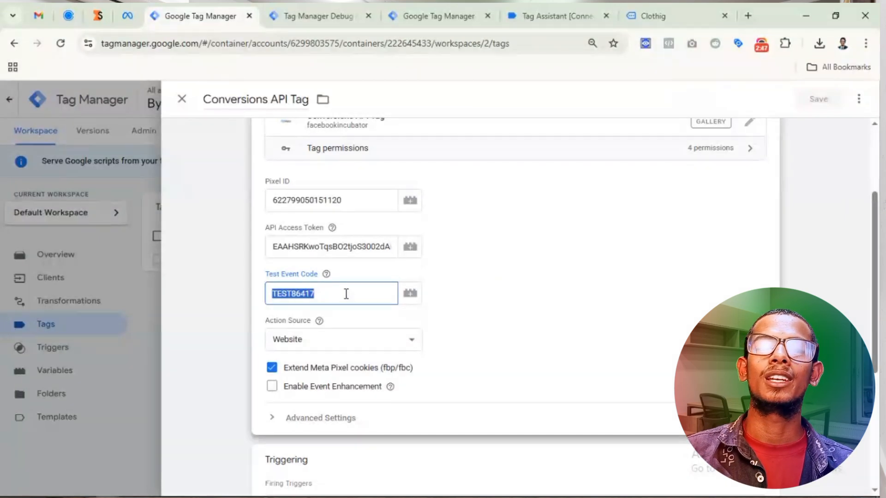
left_click(318, 291)
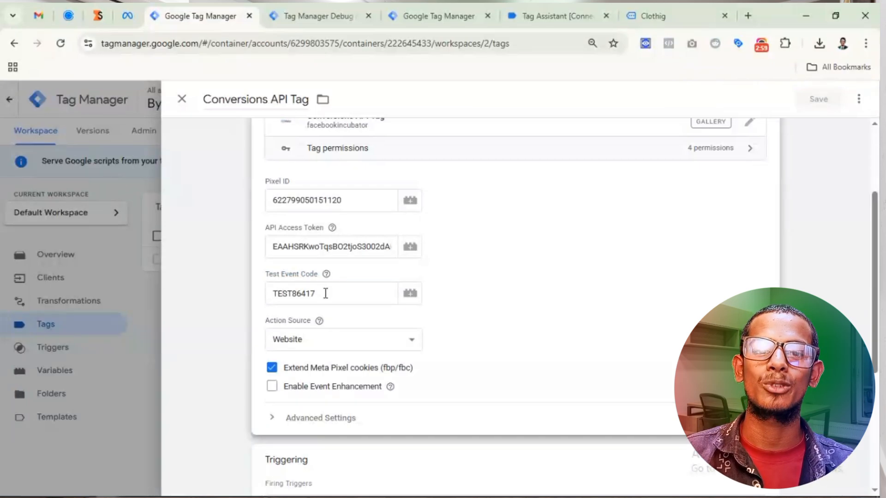
double_click(322, 293)
left_click_drag(315, 293, 283, 292)
left_click(331, 326)
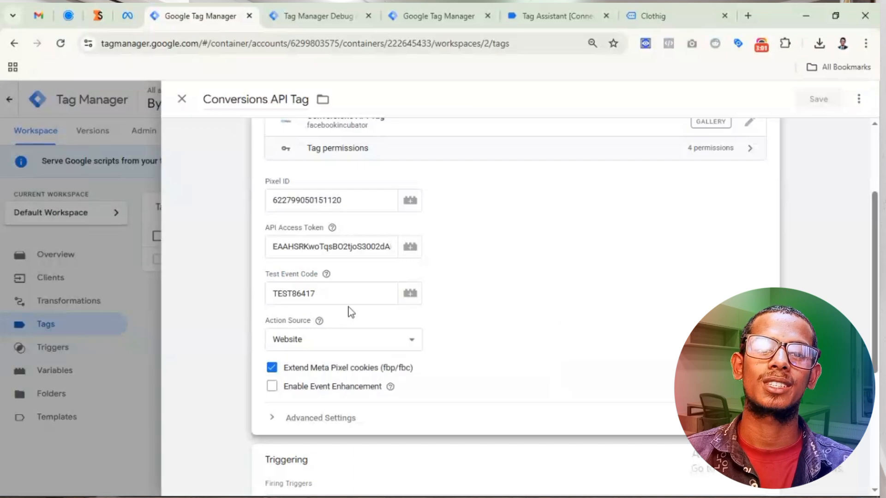
left_click(348, 294)
key("ctrl+a")
key("BackSpace")
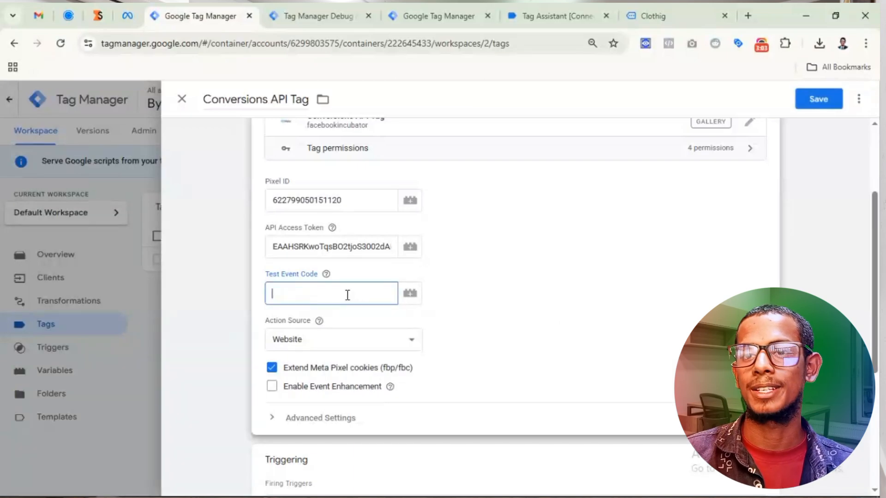
left_click(817, 98)
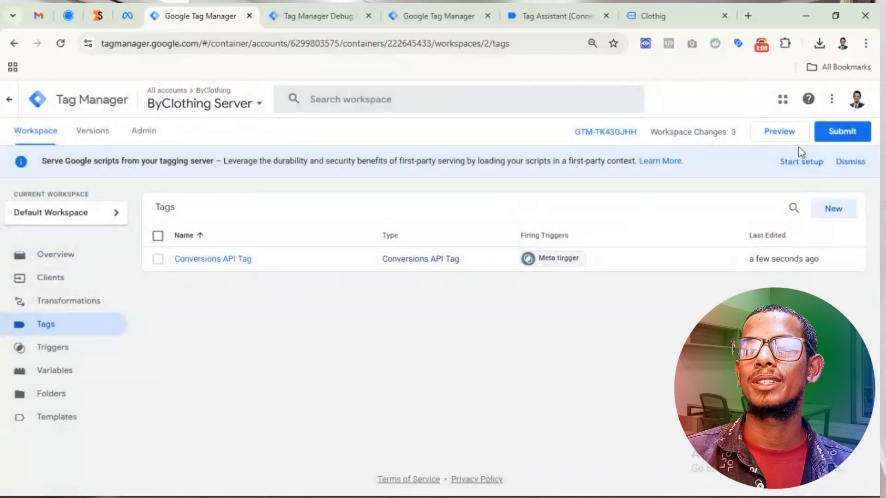
Submit and publish the ByClothing Server workspace changes as a new version without a name or description
left_click(845, 135)
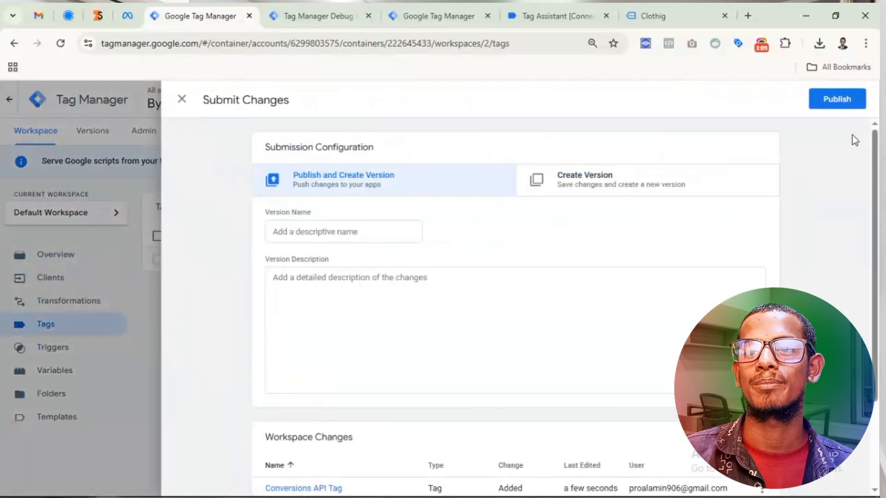
left_click(837, 98)
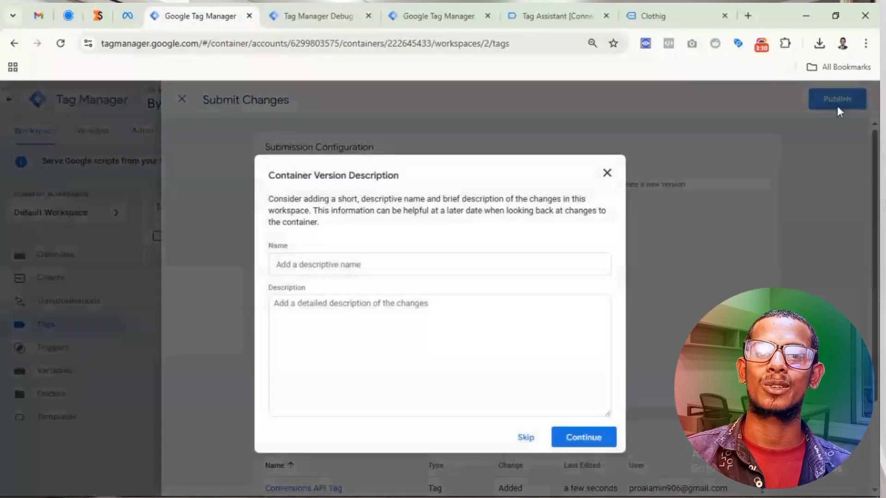
left_click(583, 436)
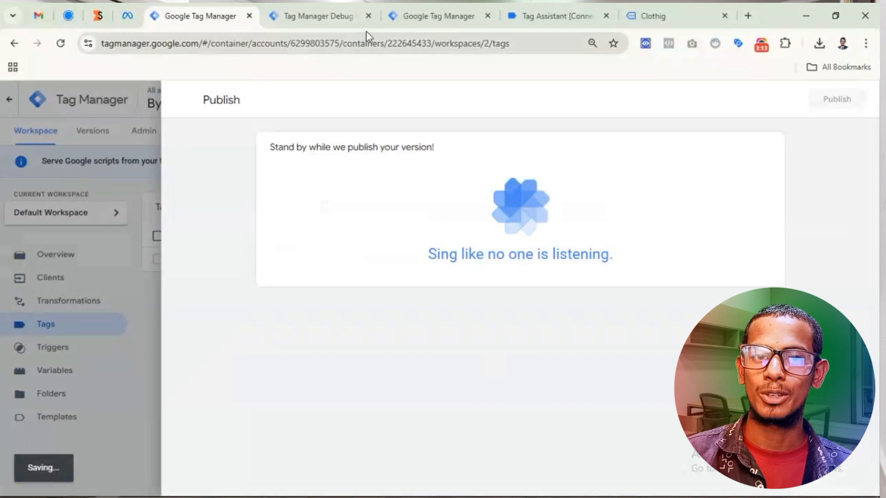
Publish the ByClothing Web container's changes to Live without a version name or description, and close the version summary
left_click(420, 16)
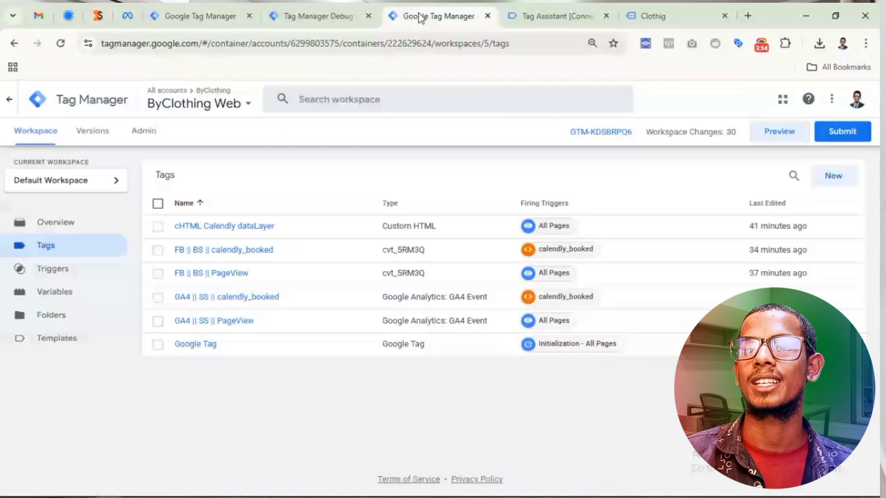
left_click(840, 133)
left_click(841, 101)
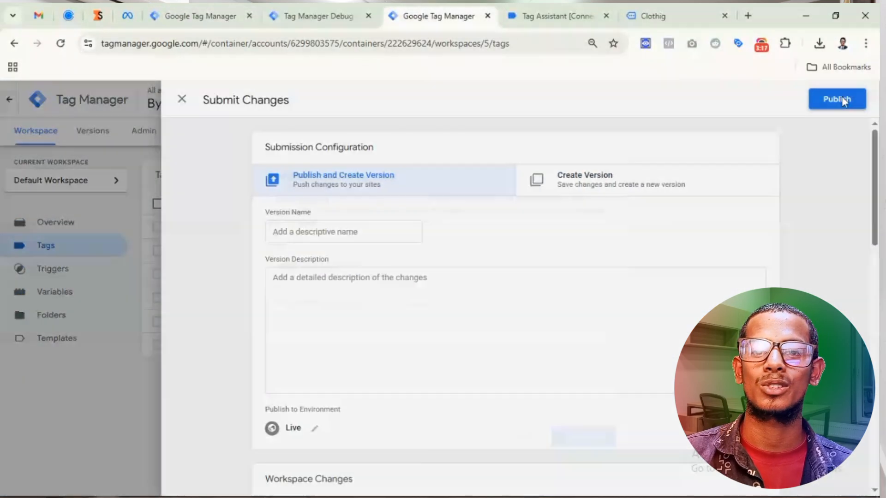
left_click(320, 265)
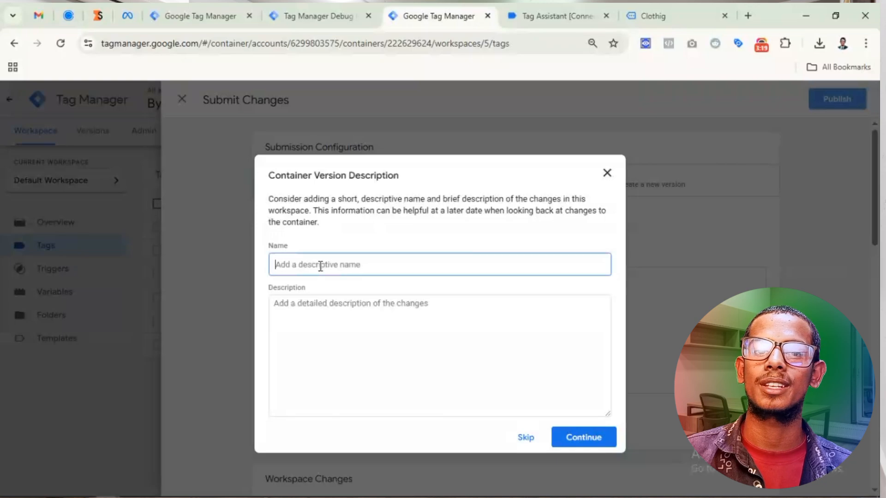
left_click(323, 305)
left_click(580, 449)
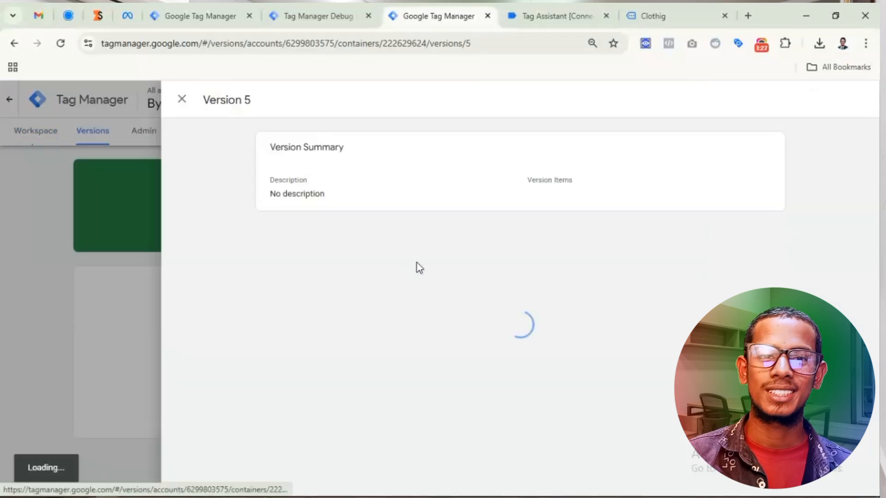
left_click(183, 99)
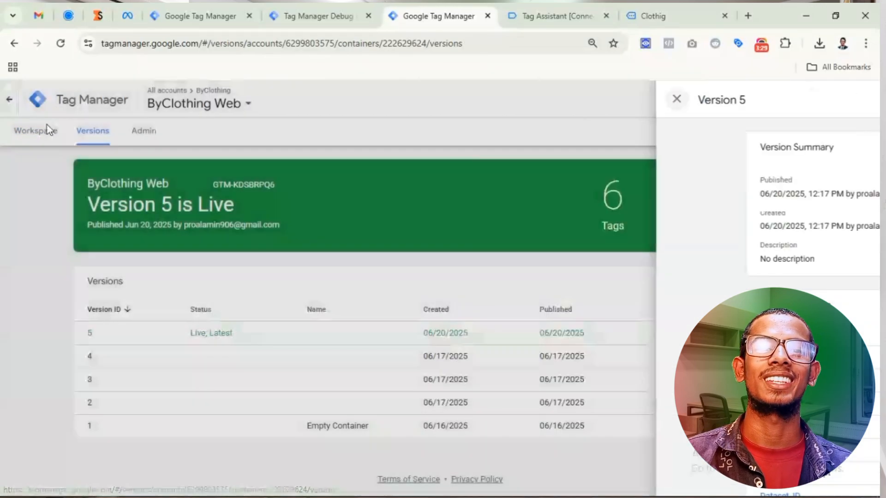
Close the published version's summary in the ByClothing Server container and return to its workspace
left_click(185, 18)
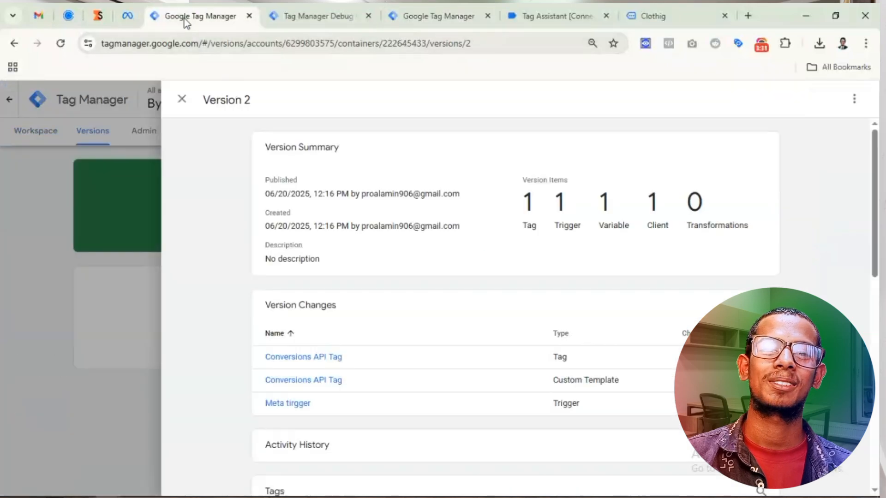
left_click(180, 98)
left_click(36, 139)
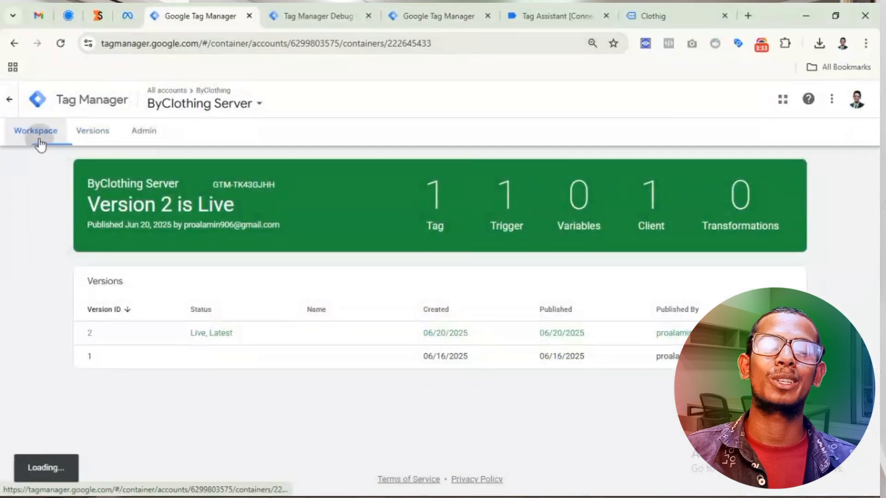